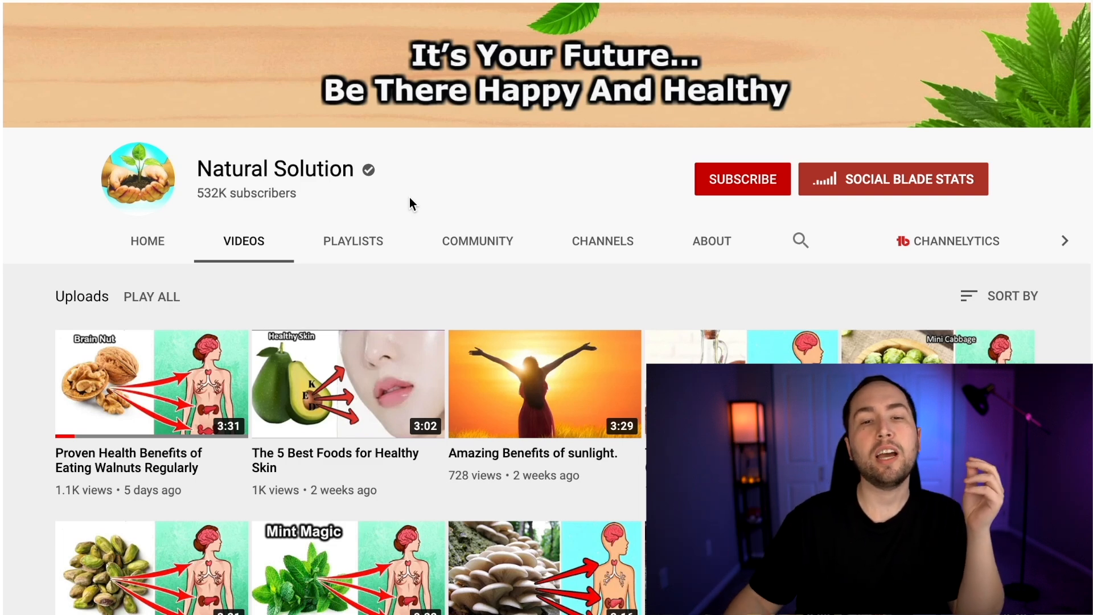
Look through the Natural Solution channel's uploaded videos, checking their titles and view counts
{"action": "scroll", "coordinate": [452, 177], "scroll_direction": "down", "scroll_amount": 3}
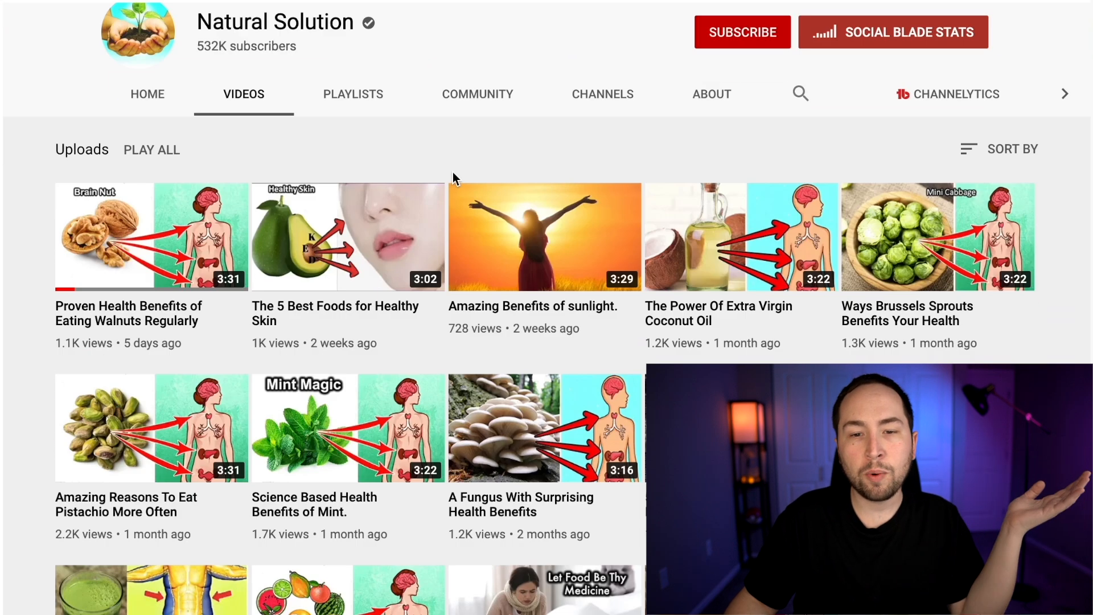
{"action": "scroll", "coordinate": [453, 173], "scroll_direction": "down", "scroll_amount": 2}
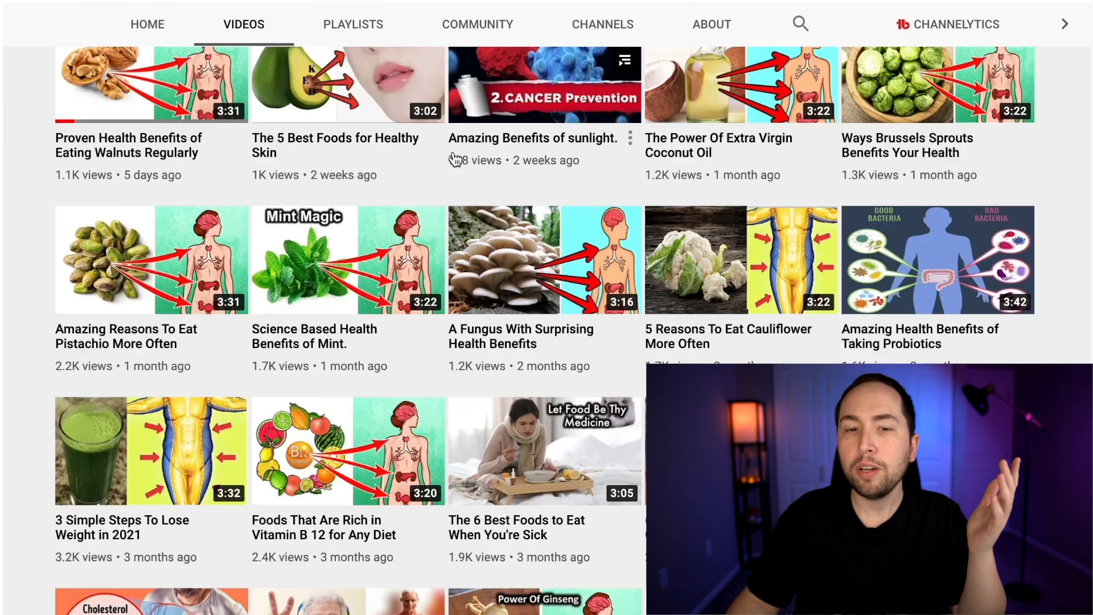
{"action": "scroll", "coordinate": [415, 127], "scroll_direction": "down", "scroll_amount": 1}
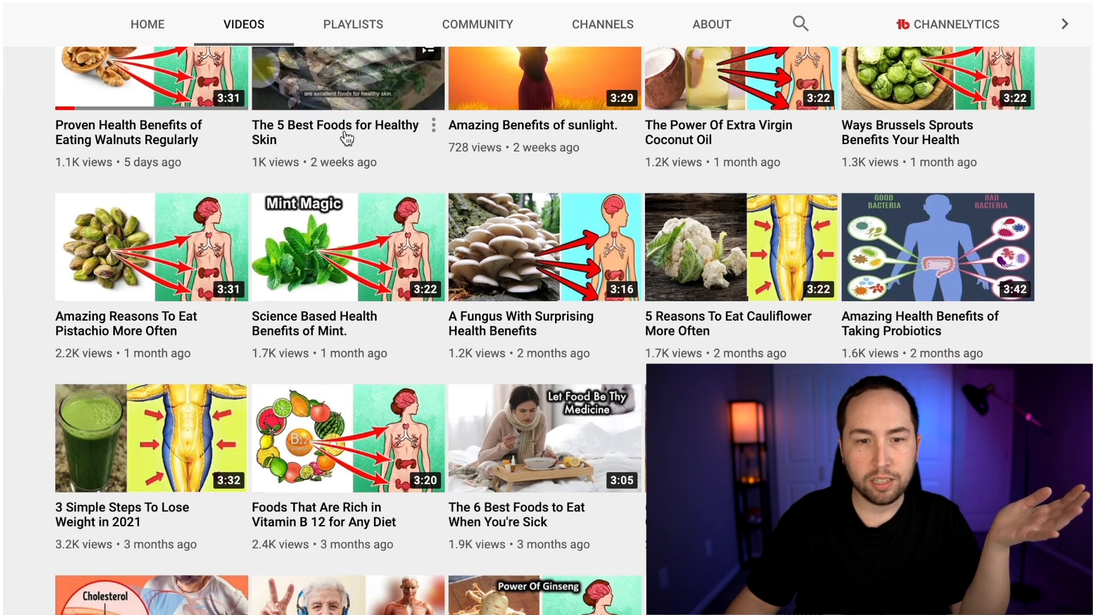
{"action": "scroll", "coordinate": [336, 142], "scroll_direction": "down", "scroll_amount": 1}
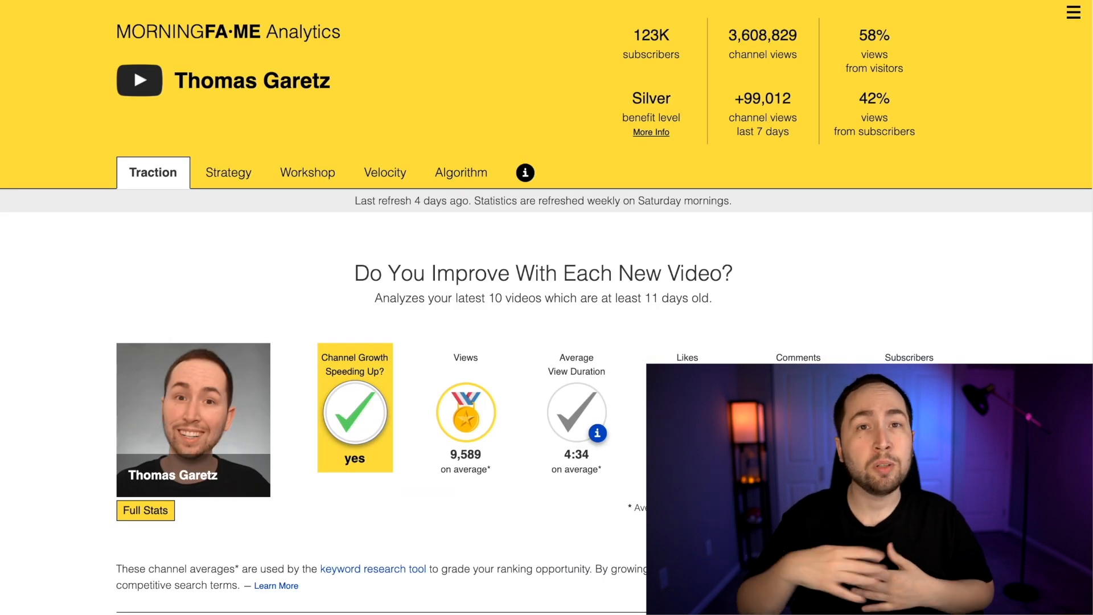
Switch to Morningfame and open Keyword Research at the search term entry for a video topic
{"action": "left_click", "coordinate": [1067, 14]}
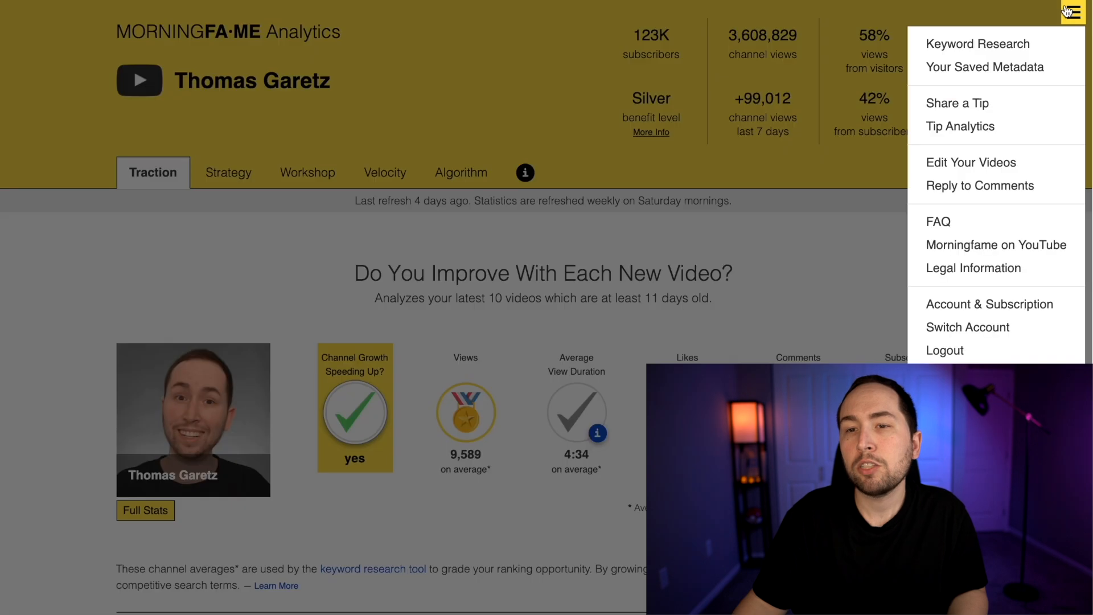
{"action": "left_click", "coordinate": [1010, 50]}
{"action": "left_click", "coordinate": [259, 423]}
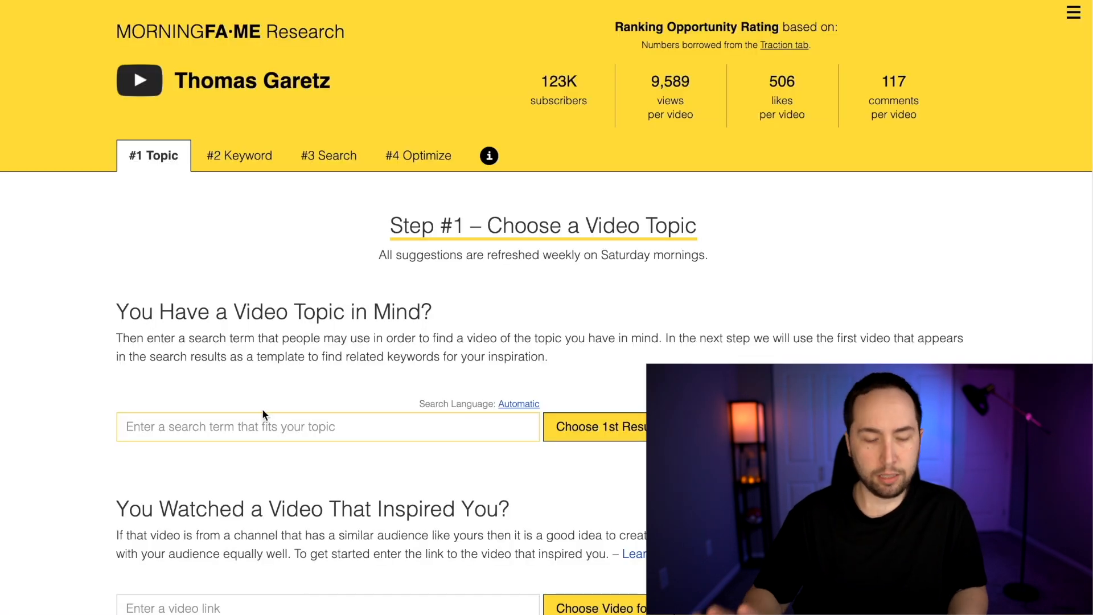
Enter "the 6 best foods to eat" as the search term for the video topic
{"action": "type", "text": "the 7 be"}
{"action": "key", "text": "BackSpace"}
{"action": "key", "text": "BackSpace"}
{"action": "key", "text": "BackSpace"}
{"action": "key", "text": "BackSpace"}
{"action": "key", "text": "BackSpace"}
{"action": "type", "text": "6 best foods to eat"}
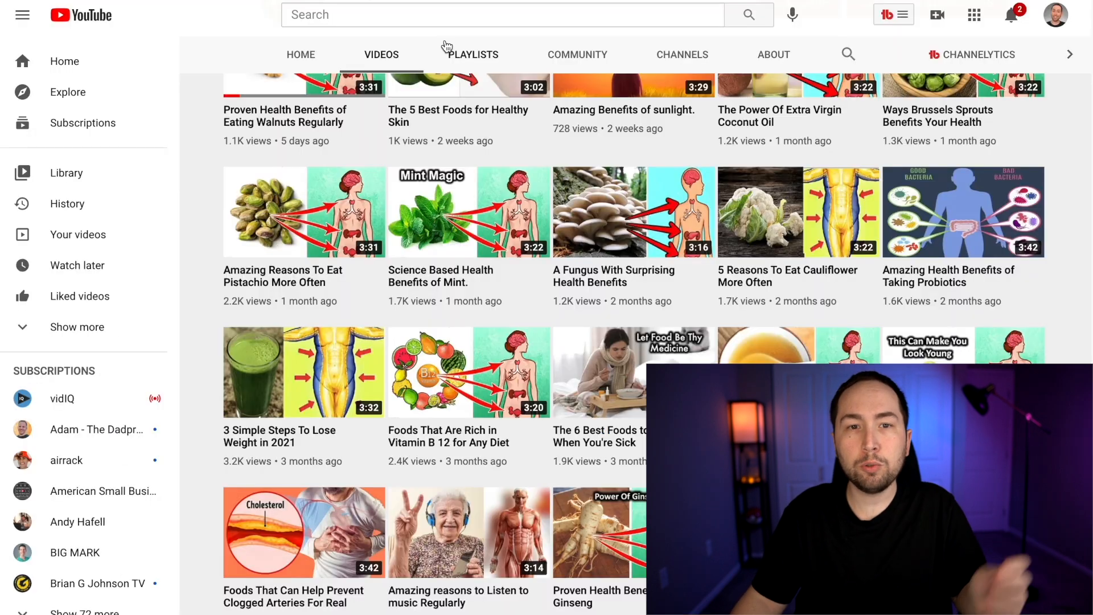
Switch to YouTube and check the search suggestions for "the 6 best foods to eat"
{"action": "left_click", "coordinate": [434, 20]}
{"action": "type", "text": "th"}
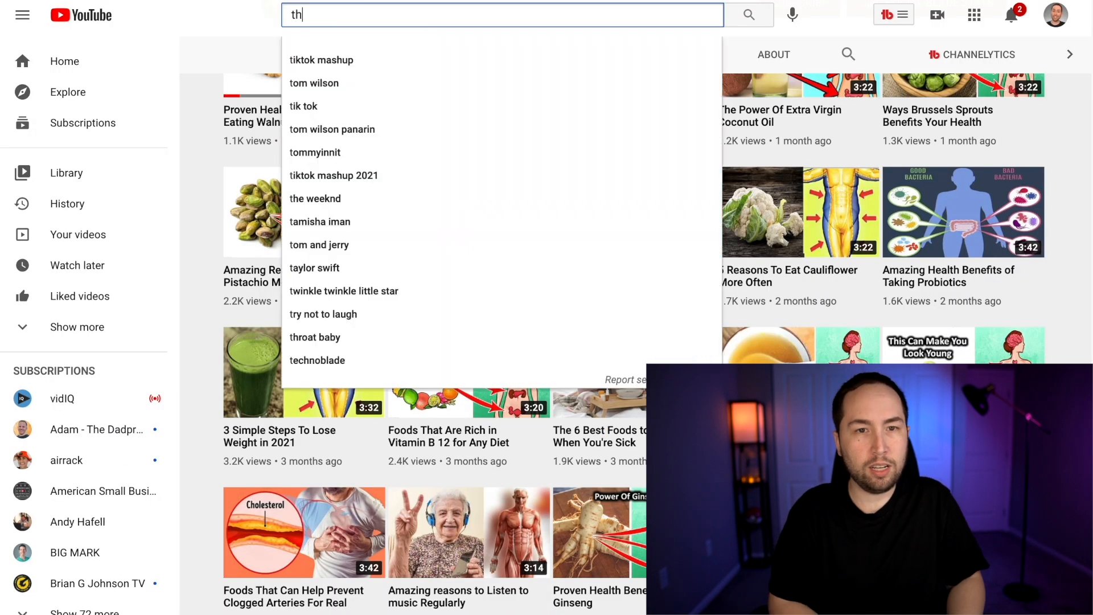
{"action": "type", "text": "e 6 best foods to "}
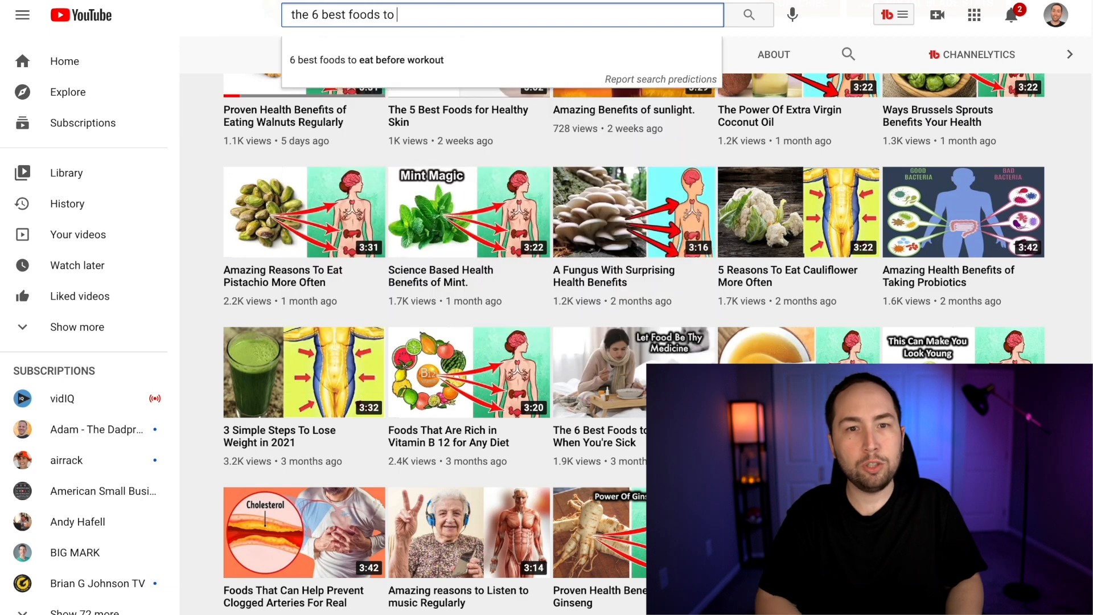
{"action": "type", "text": "eat"}
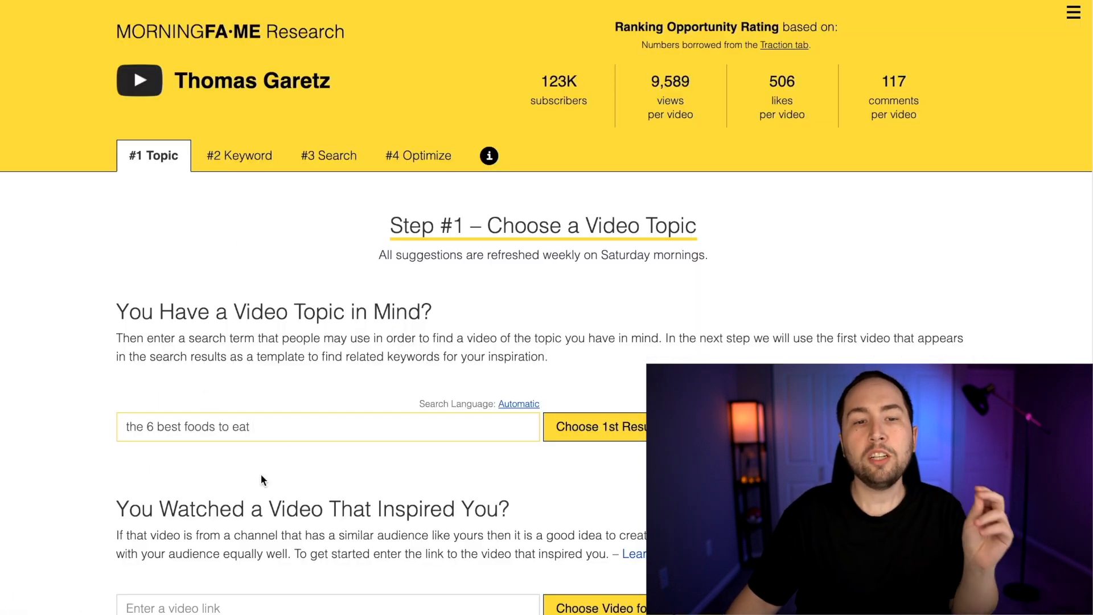
Return to Morningfame and replace the topic search term with the suggestion "best foods to eat when sick"
{"action": "key", "text": "ctrl+a"}
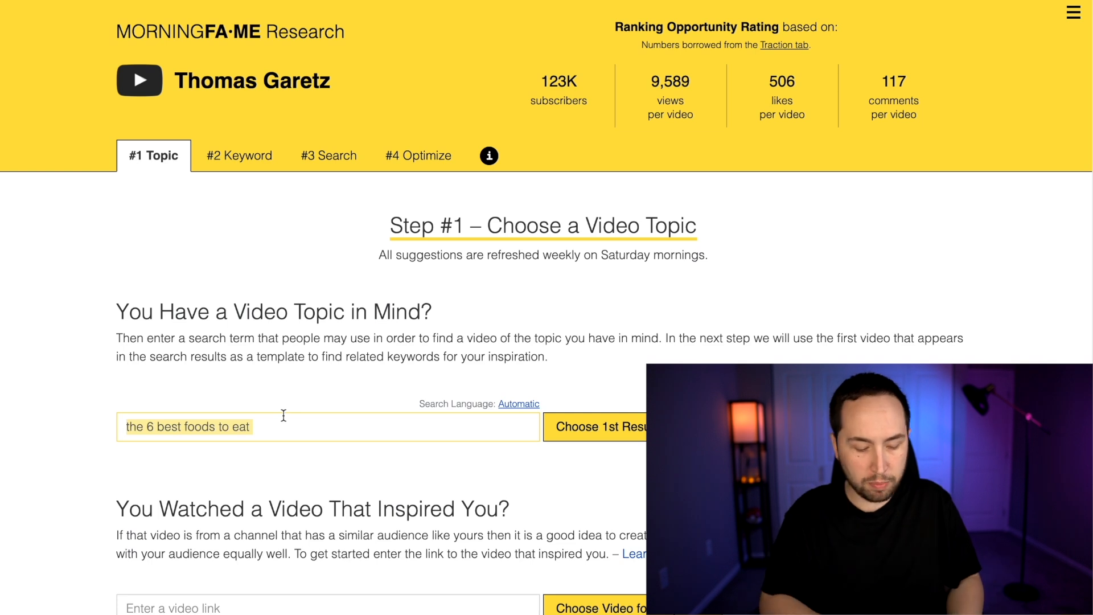
{"action": "type", "text": "best foods "}
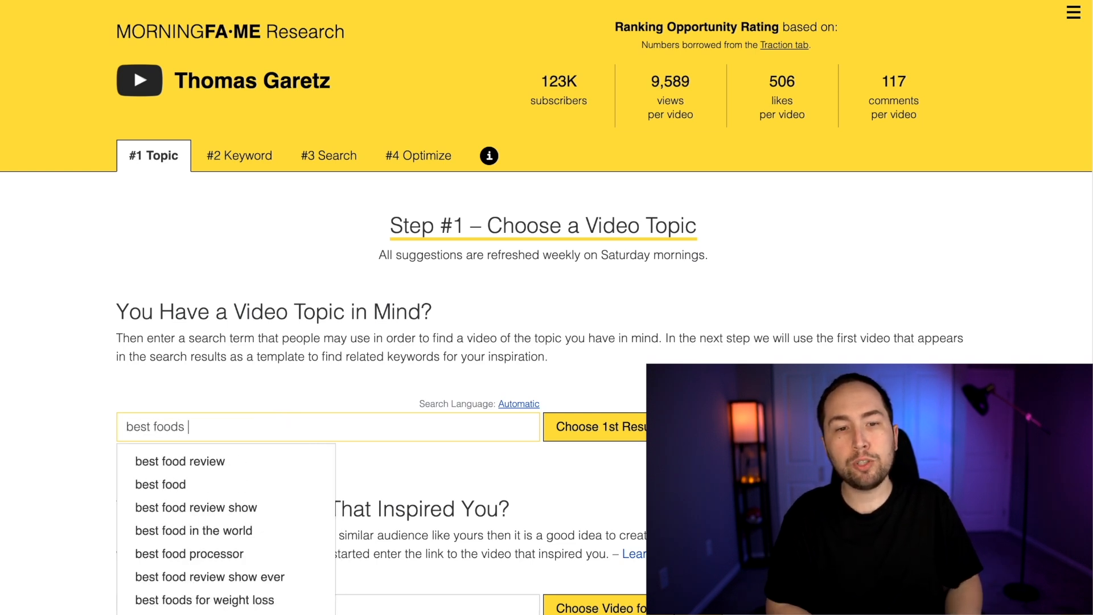
{"action": "type", "text": "to eat when"}
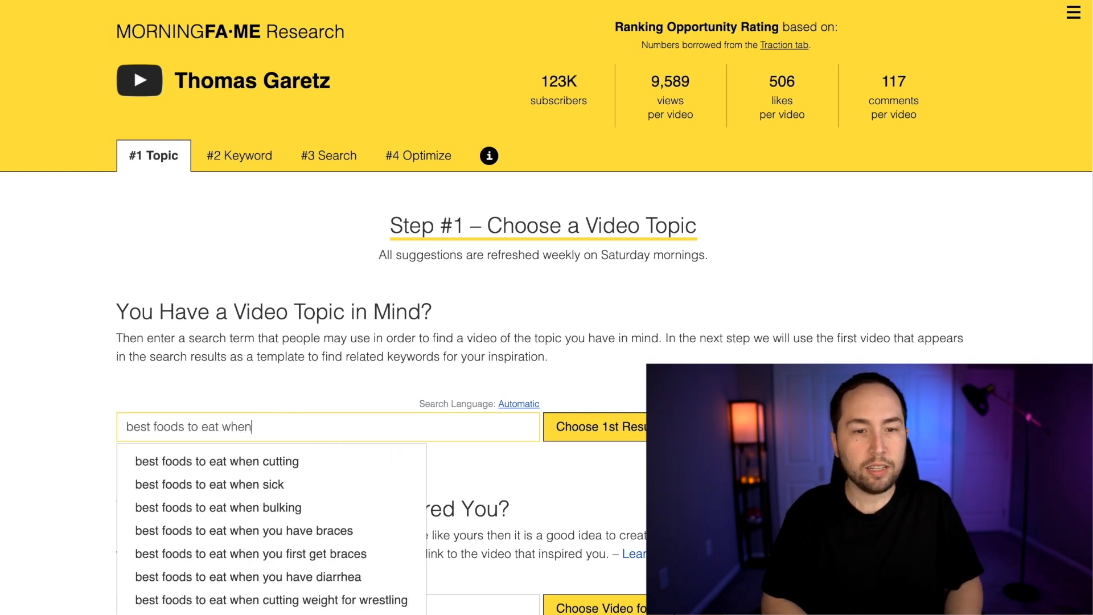
{"action": "left_click", "coordinate": [206, 485]}
Use the topic's first result for keyword selection, and choose the main keyword "best foods to eat when sick" as target search term
{"action": "scroll", "coordinate": [530, 435], "scroll_direction": "down", "scroll_amount": 3}
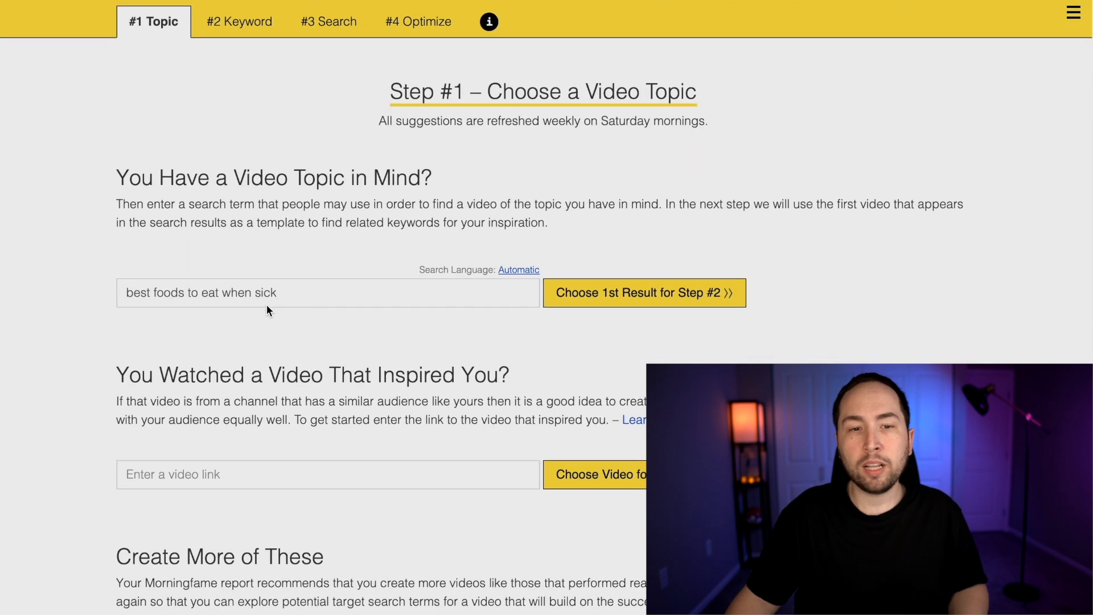
{"action": "left_click", "coordinate": [592, 296]}
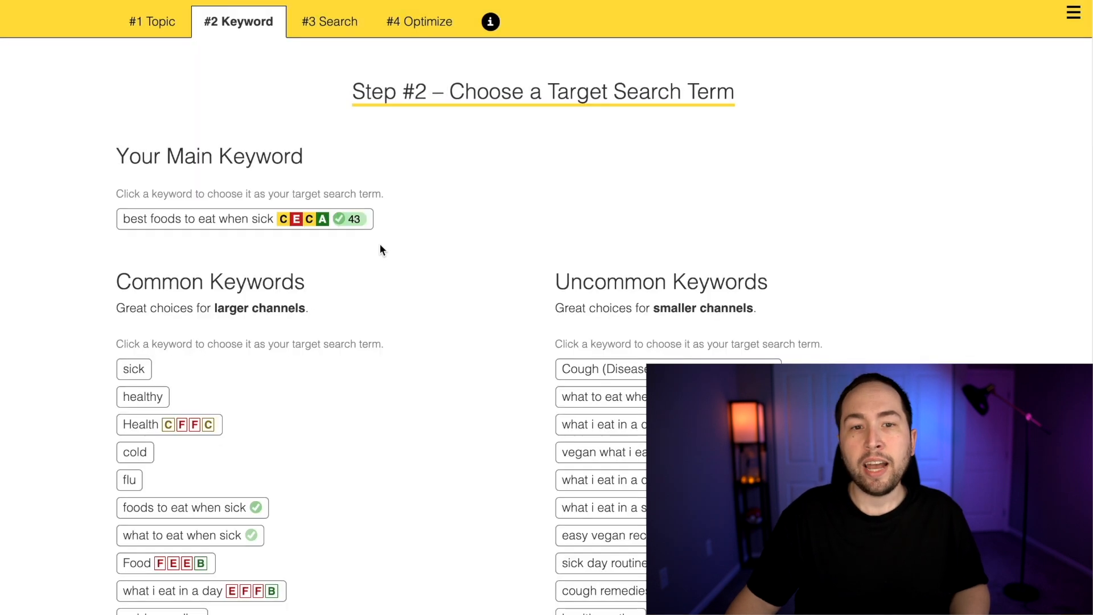
{"action": "left_click", "coordinate": [326, 228]}
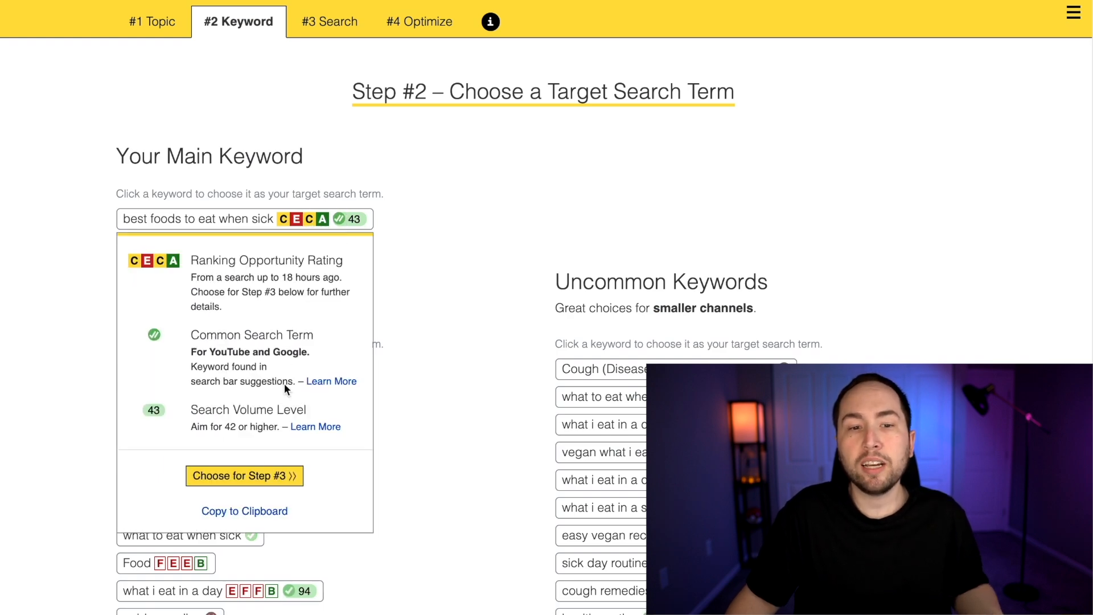
{"action": "left_click", "coordinate": [261, 475]}
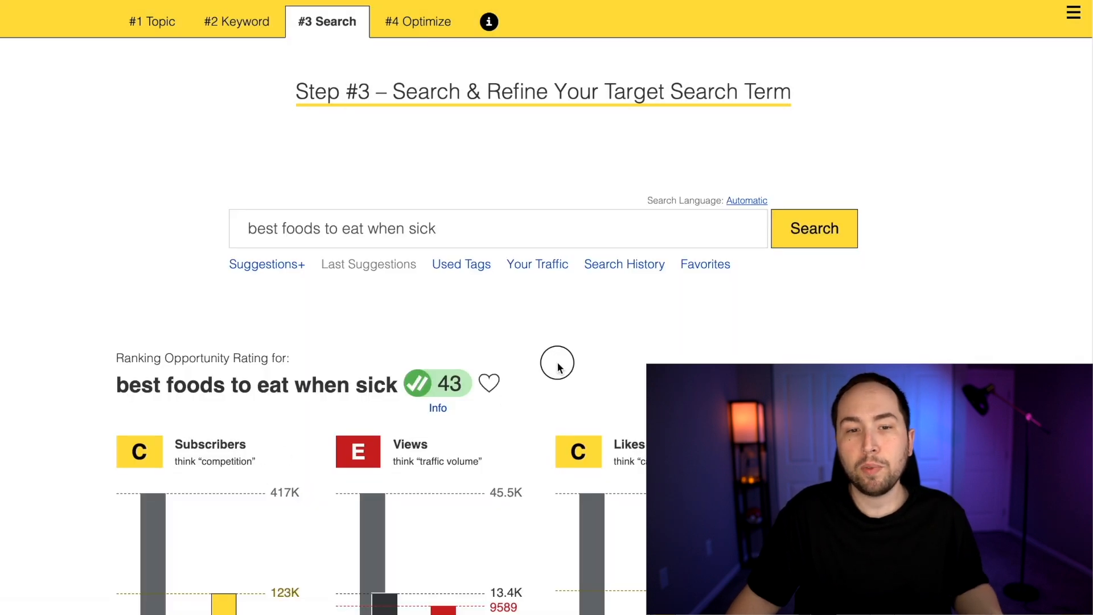
Examine the ranking opportunity grades for "best foods to eat when sick" and the titles, subscribers and views of its competing videos
{"action": "scroll", "coordinate": [556, 368], "scroll_direction": "down", "scroll_amount": 4}
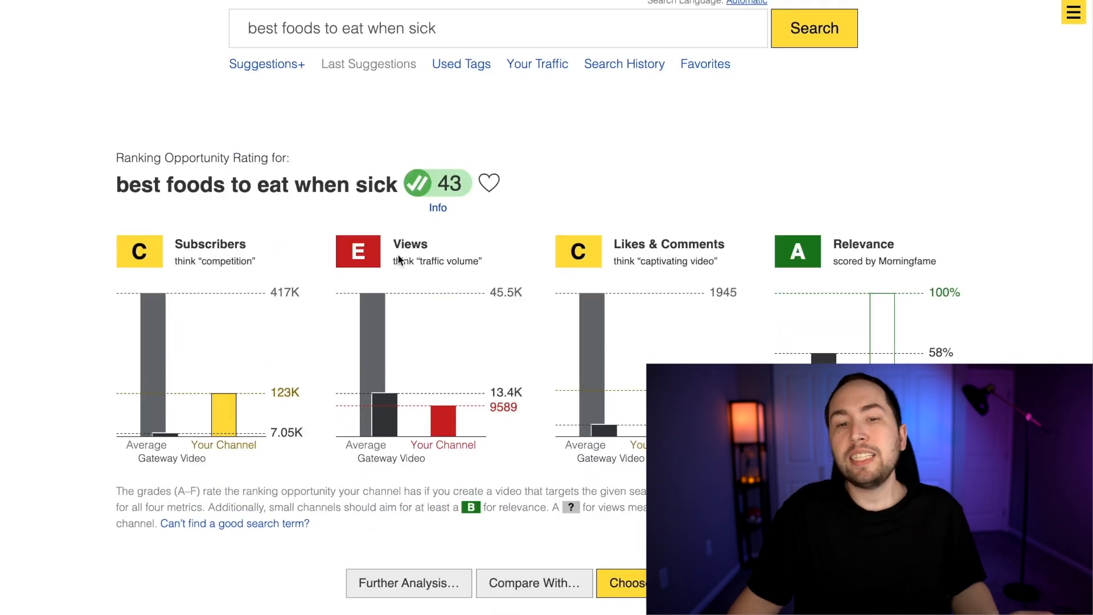
{"action": "scroll", "coordinate": [426, 326], "scroll_direction": "down", "scroll_amount": 8}
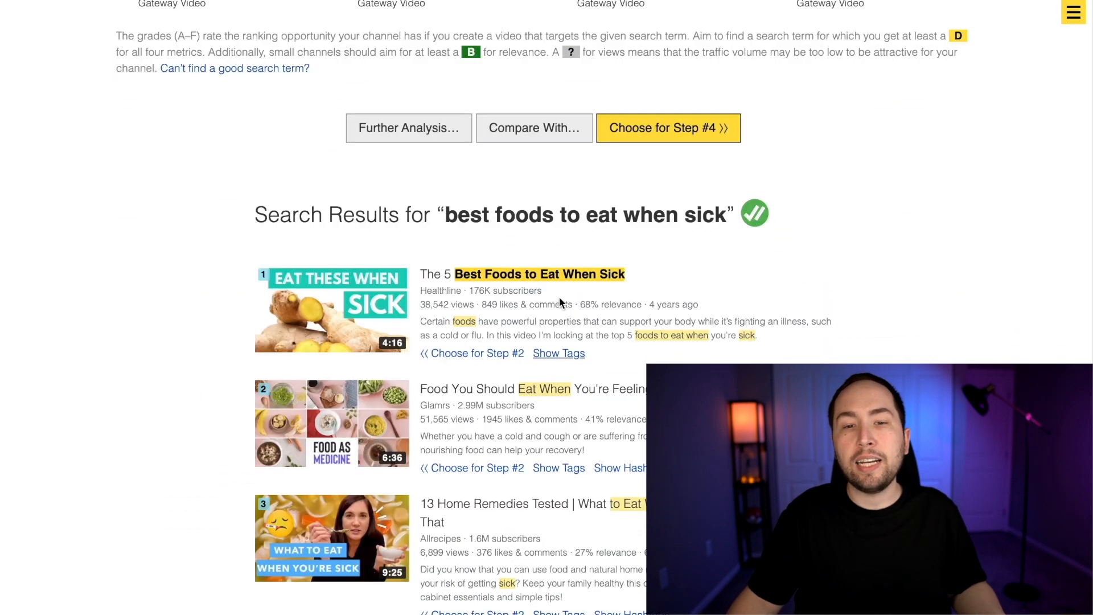
{"action": "scroll", "coordinate": [603, 335], "scroll_direction": "down", "scroll_amount": 13}
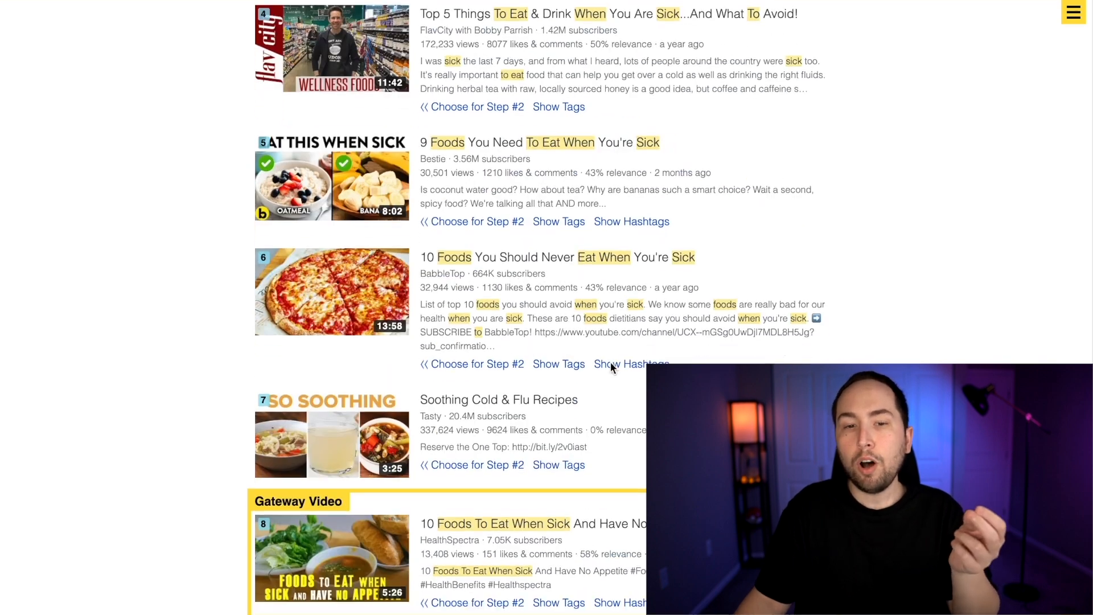
{"action": "scroll", "coordinate": [610, 426], "scroll_direction": "up", "scroll_amount": 12}
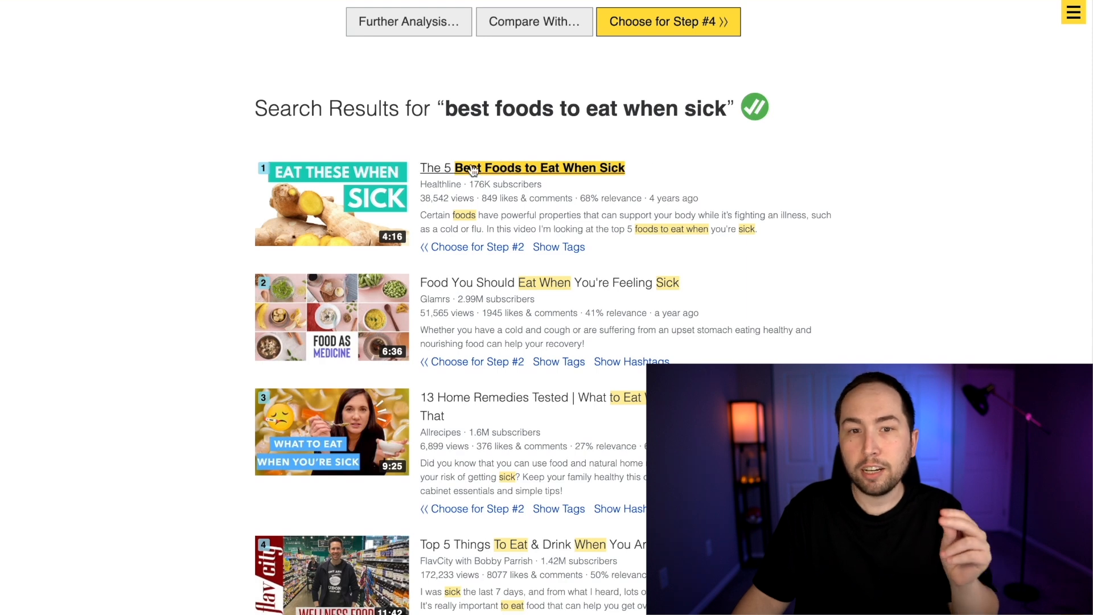
{"action": "left_click", "coordinate": [539, 169]}
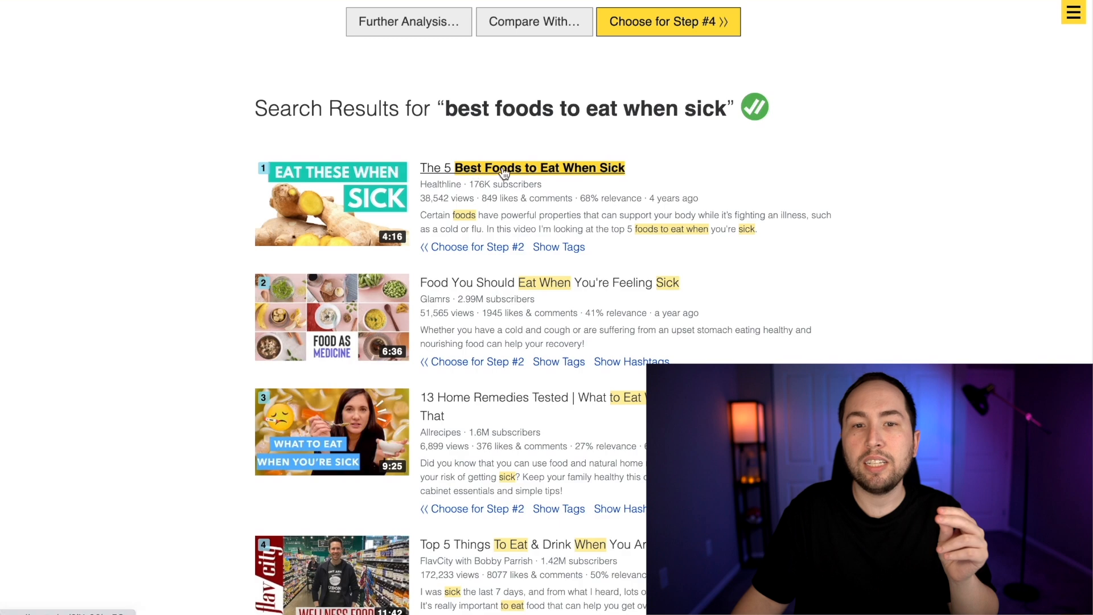
{"action": "scroll", "coordinate": [563, 342], "scroll_direction": "down", "scroll_amount": 5}
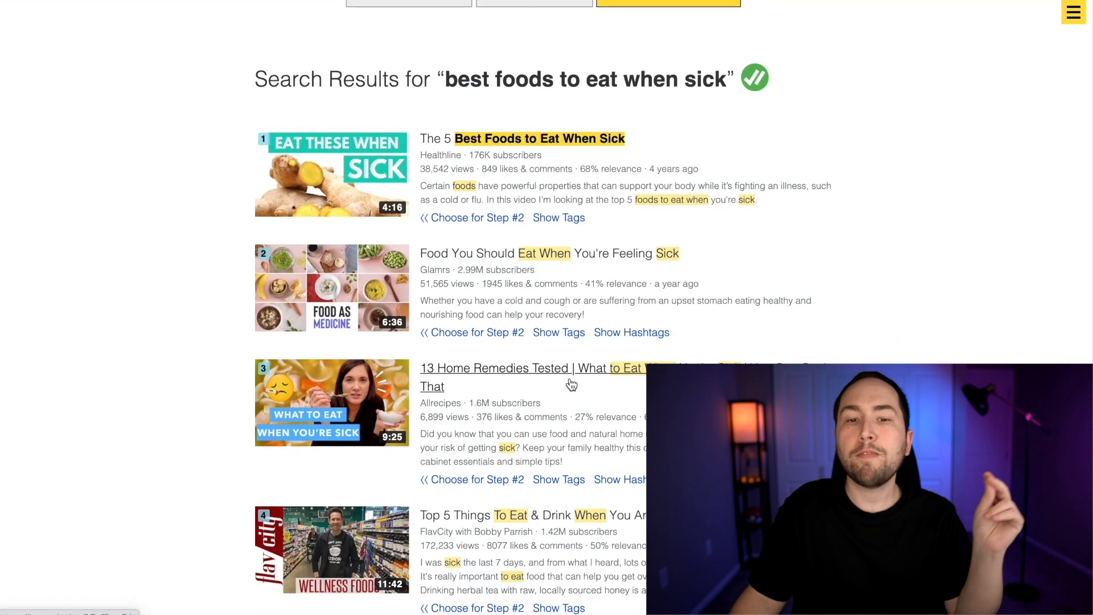
{"action": "scroll", "coordinate": [586, 377], "scroll_direction": "up", "scroll_amount": 5}
{"action": "scroll", "coordinate": [589, 381], "scroll_direction": "up", "scroll_amount": 4}
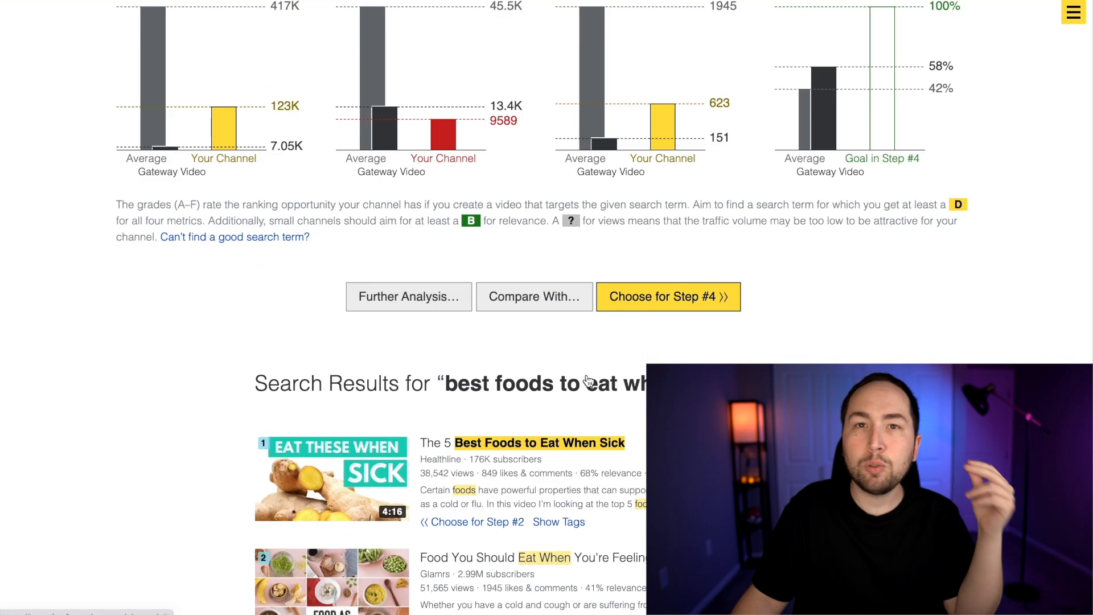
{"action": "scroll", "coordinate": [589, 380], "scroll_direction": "up", "scroll_amount": 6}
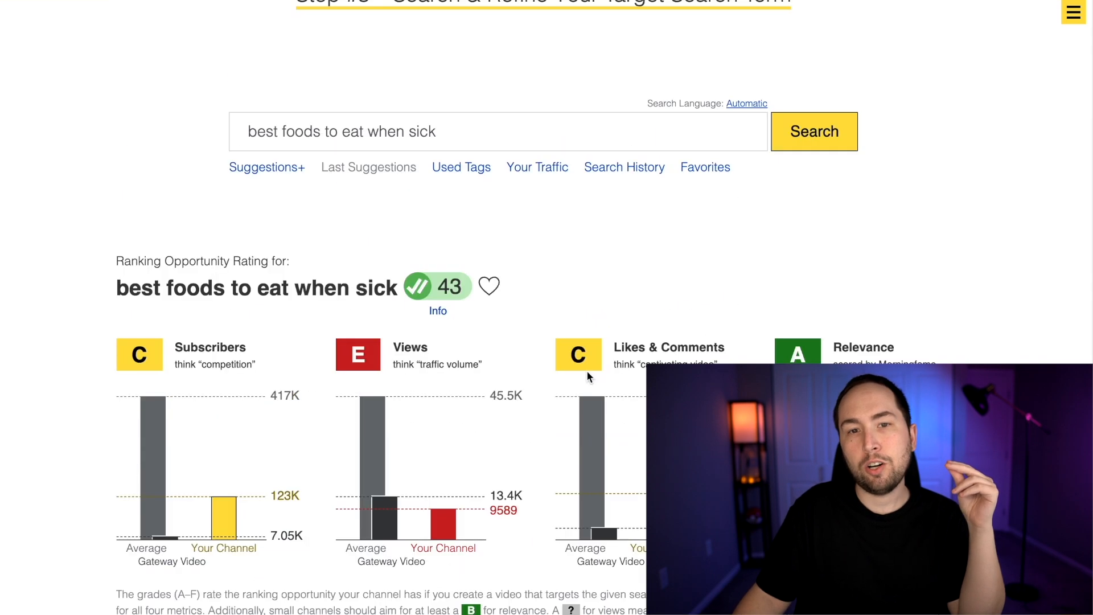
Choose "best foods to eat when sick" for metadata optimization and start editing the video title
{"action": "scroll", "coordinate": [627, 452], "scroll_direction": "down", "scroll_amount": 3}
{"action": "left_click", "coordinate": [656, 524]}
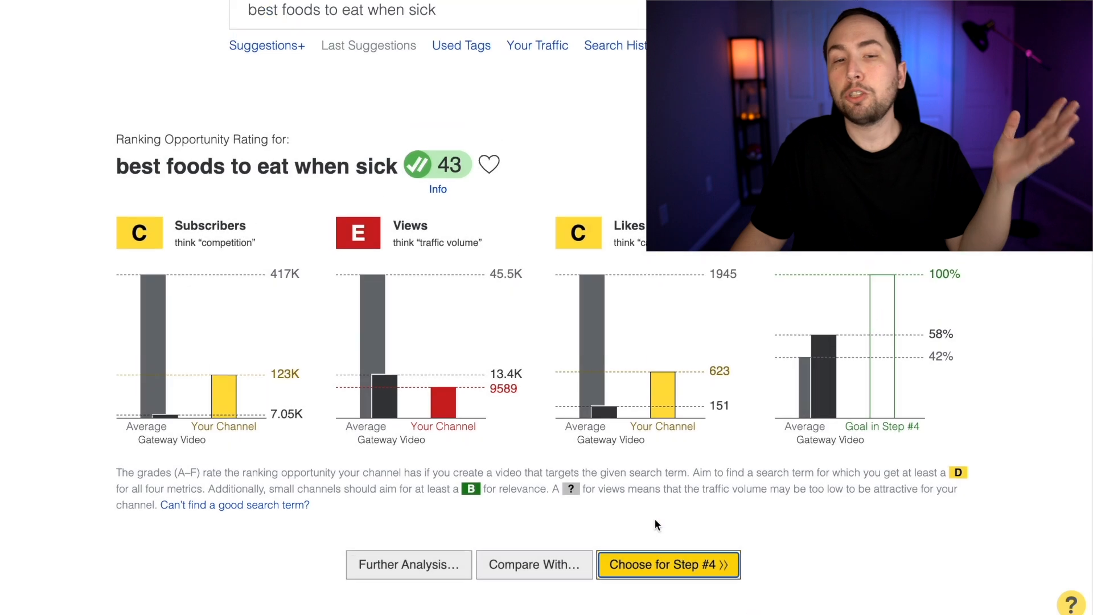
{"action": "left_click", "coordinate": [601, 320]}
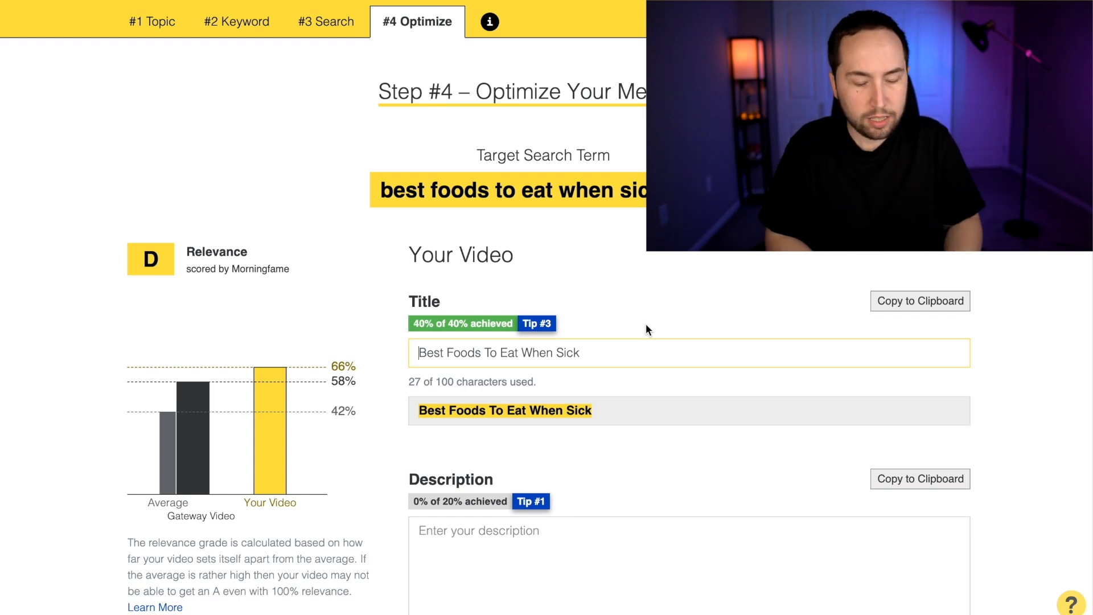
Try title variants with "5" before "Best Foods To Eat When Sick" and with "(THE 5 BEST)" after it to compare their relevance scores
{"action": "type", "text": "5"}
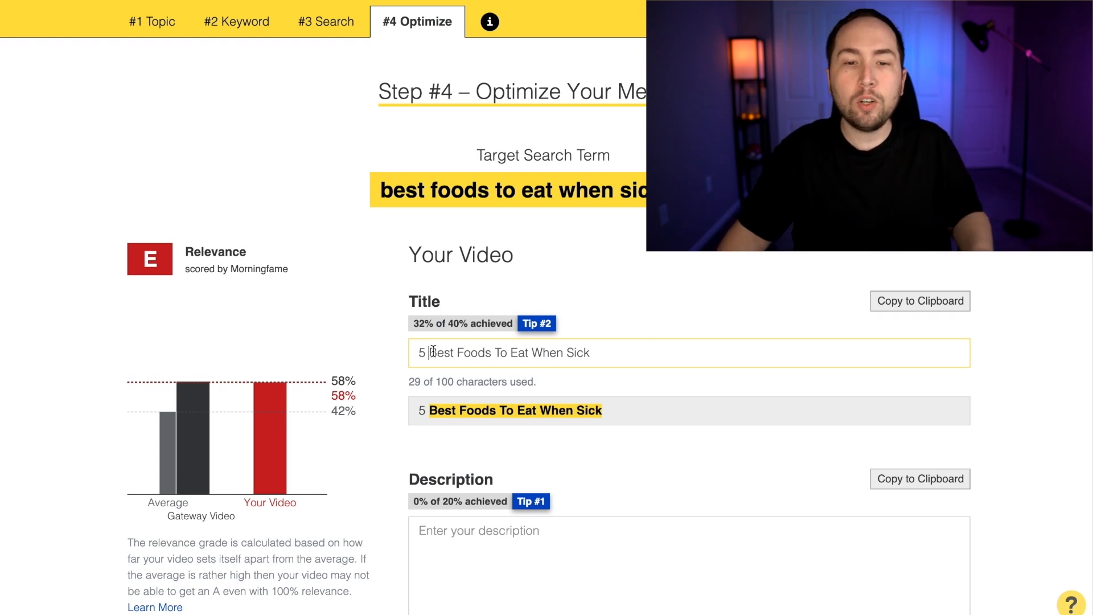
{"action": "key", "text": "BackSpace"}
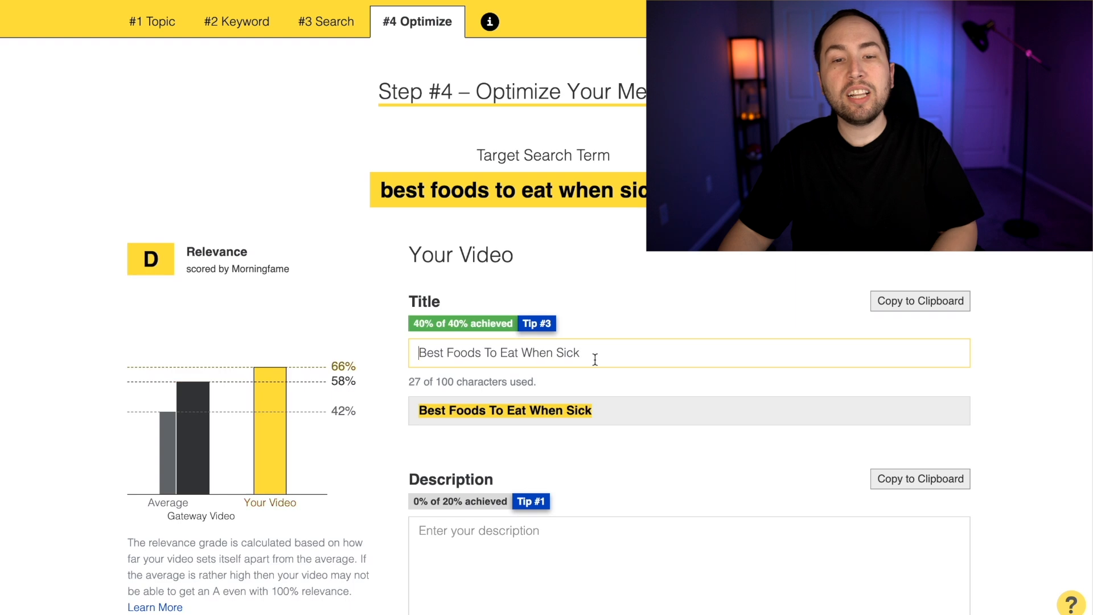
{"action": "key", "text": "Caps_Lock"}
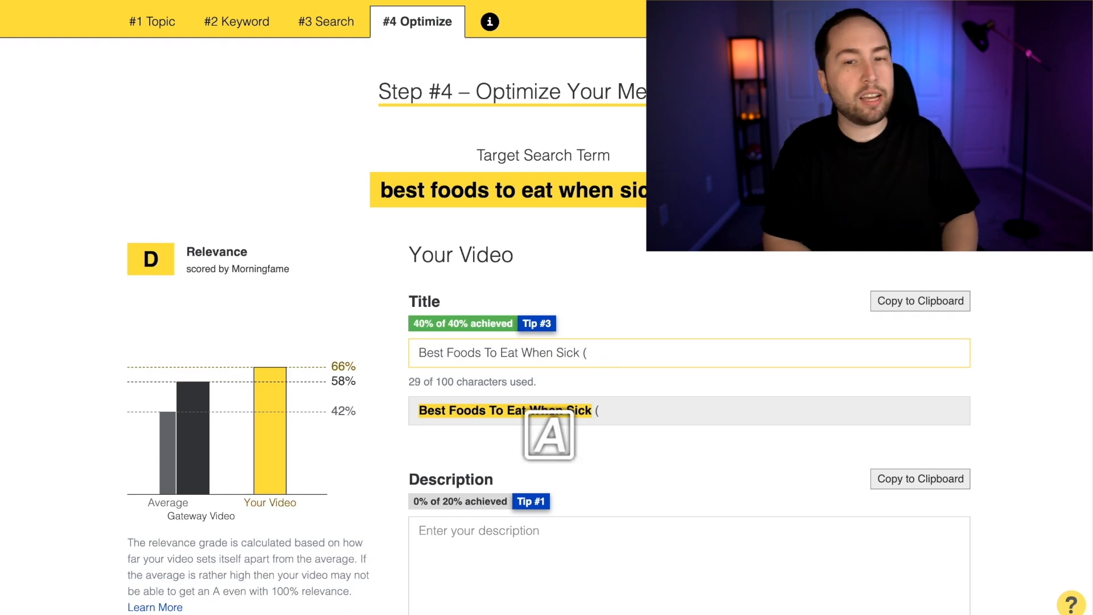
{"action": "type", "text": "THE 5 BEST)"}
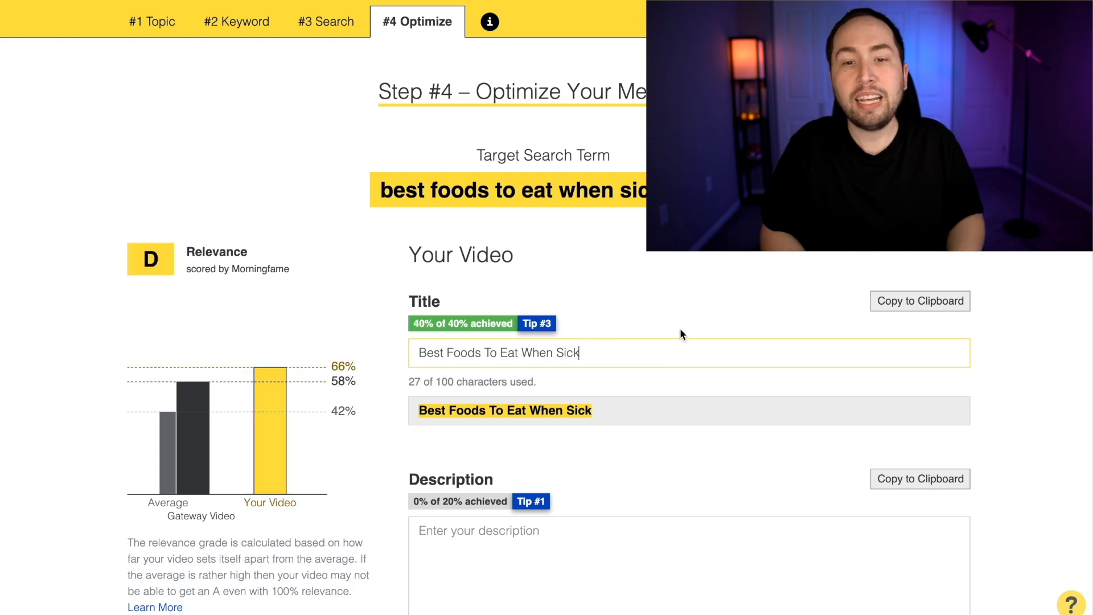
{"action": "type", "text": "("}
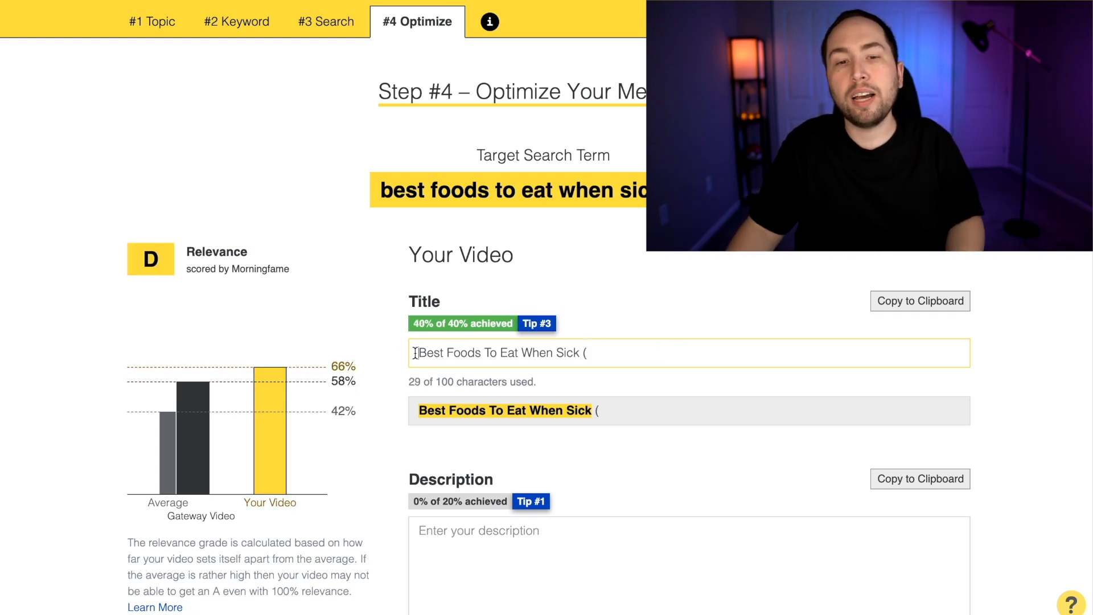
Change the title to "5 Best Foods To Eat When Sick (YOU WOULDN'T BELIEVE THIS)" and highlight the part in parentheses
{"action": "left_click", "coordinate": [414, 353]}
{"action": "type", "text": "5"}
{"action": "left_click", "coordinate": [672, 352]}
{"action": "key", "text": "Caps_Lock"}
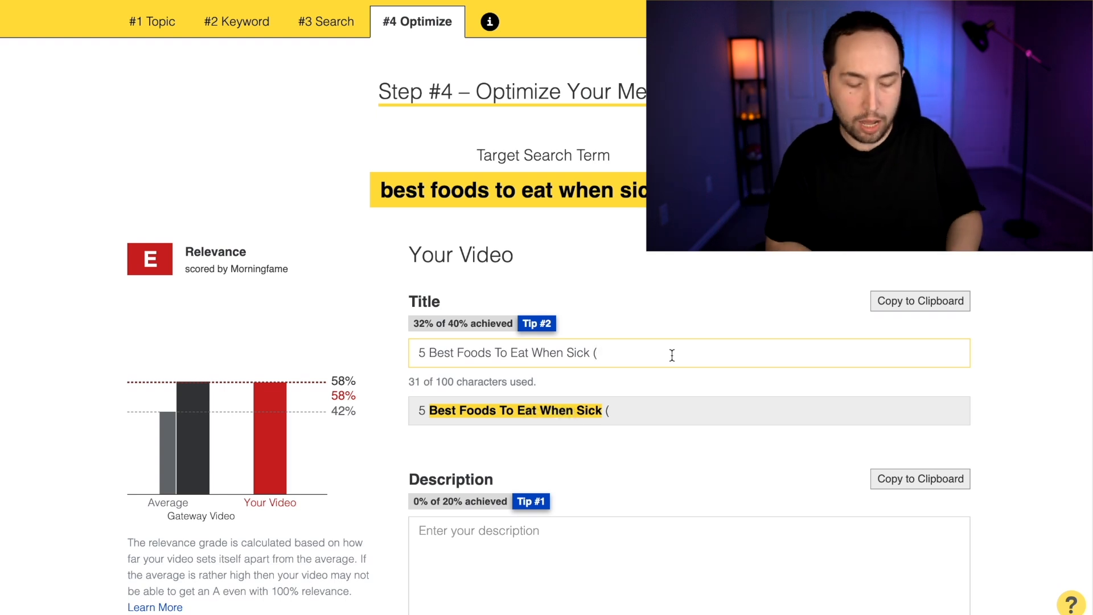
{"action": "type", "text": "U WOULDN'T BELIEVE THIS"}
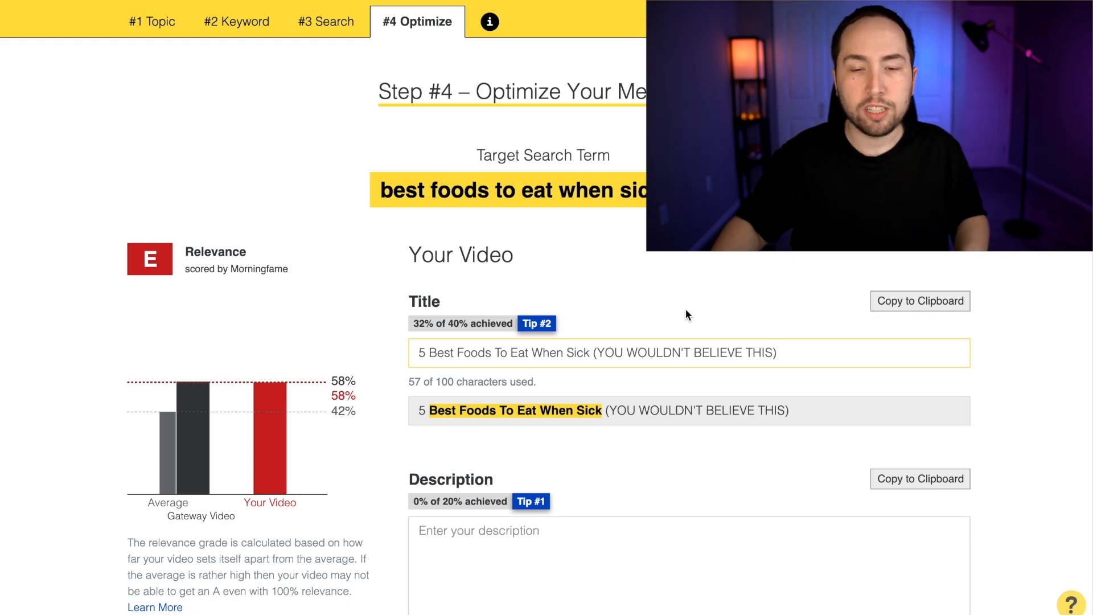
{"action": "left_click_drag", "start_coordinate": [814, 348], "coordinate": [608, 346]}
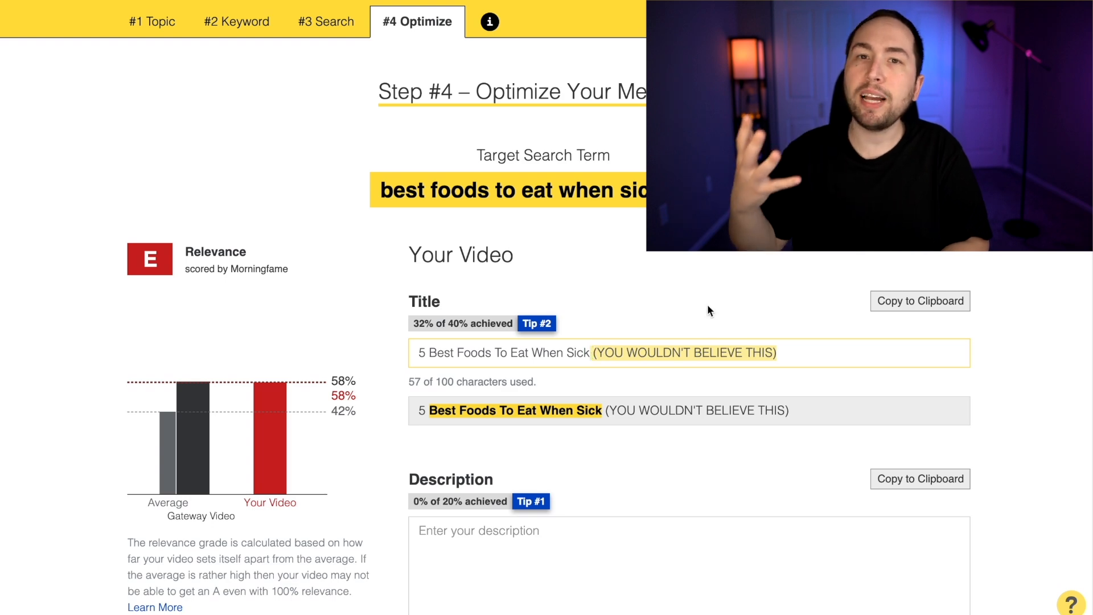
Remove "(YOU WOULDN'T BELIEVE THIS)" so the video title reads "5 Best Foods To Eat When Sick"
{"action": "key", "text": "BackSpace"}
{"action": "scroll", "coordinate": [708, 308], "scroll_direction": "down", "scroll_amount": 1}
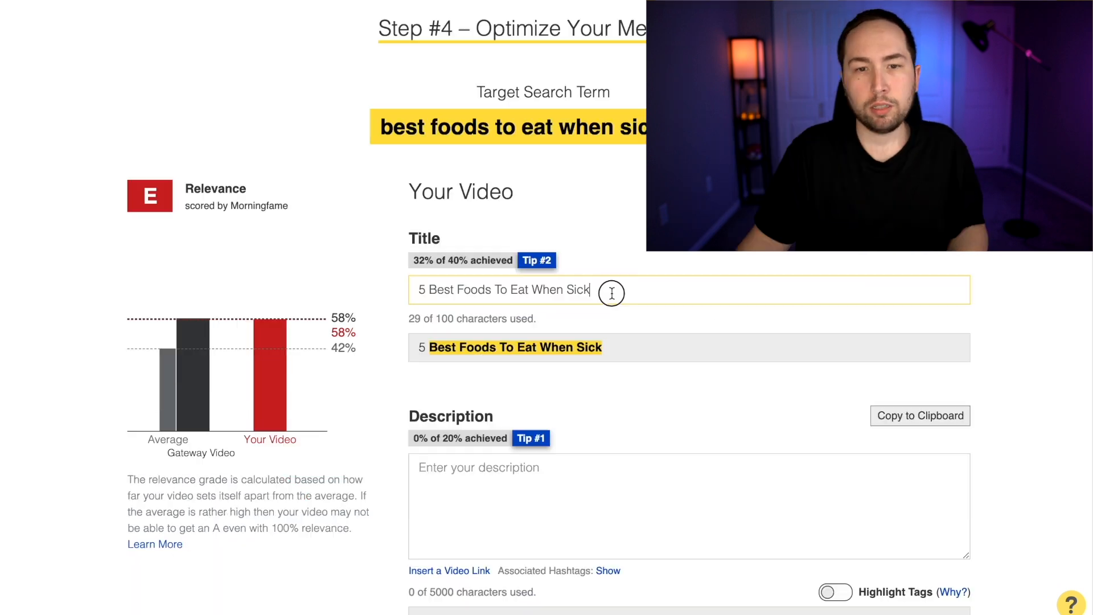
{"action": "triple_click", "coordinate": [417, 290]}
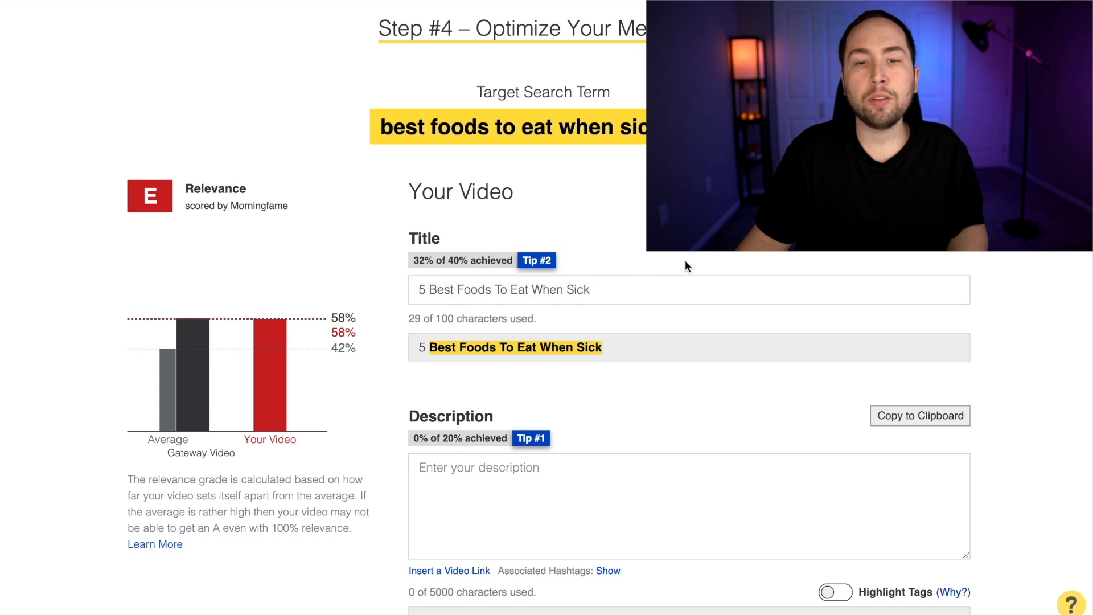
{"action": "left_click", "coordinate": [602, 297]}
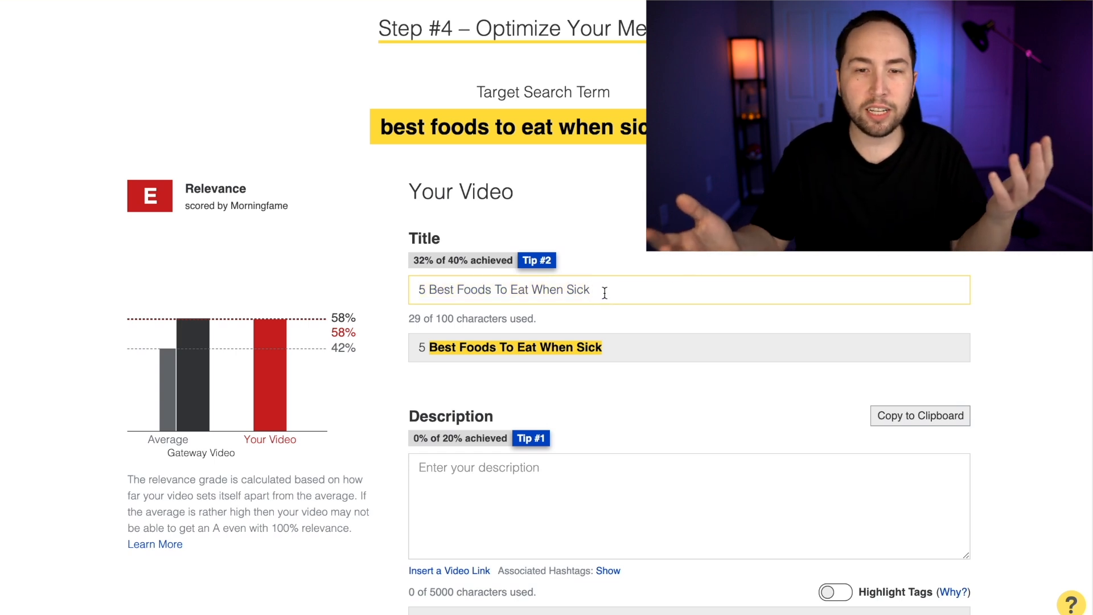
{"action": "scroll", "coordinate": [603, 268], "scroll_direction": "down", "scroll_amount": 1}
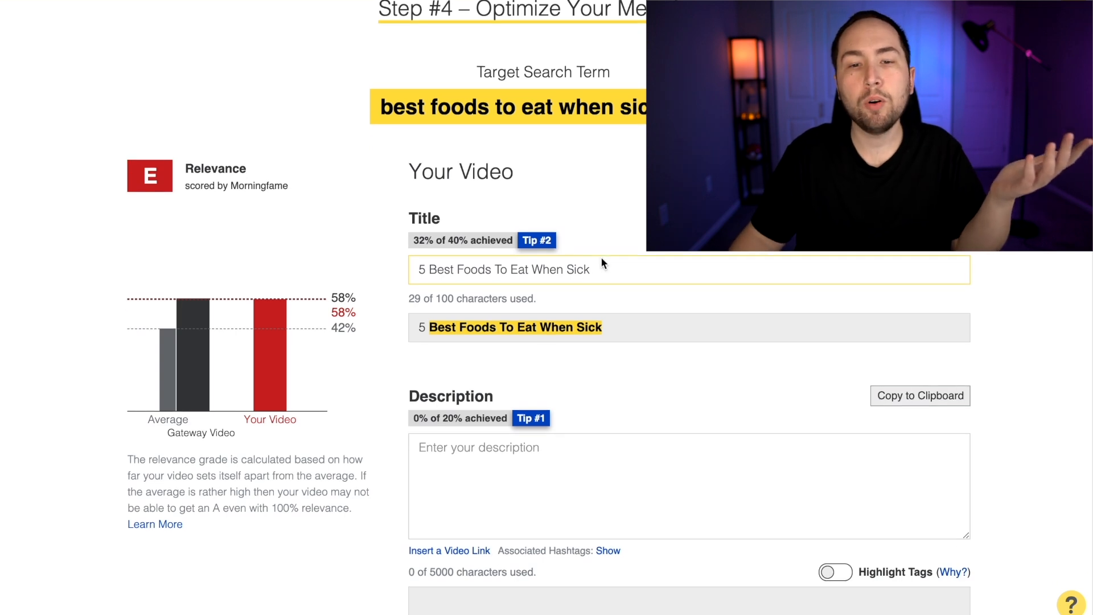
{"action": "scroll", "coordinate": [568, 261], "scroll_direction": "down", "scroll_amount": 1}
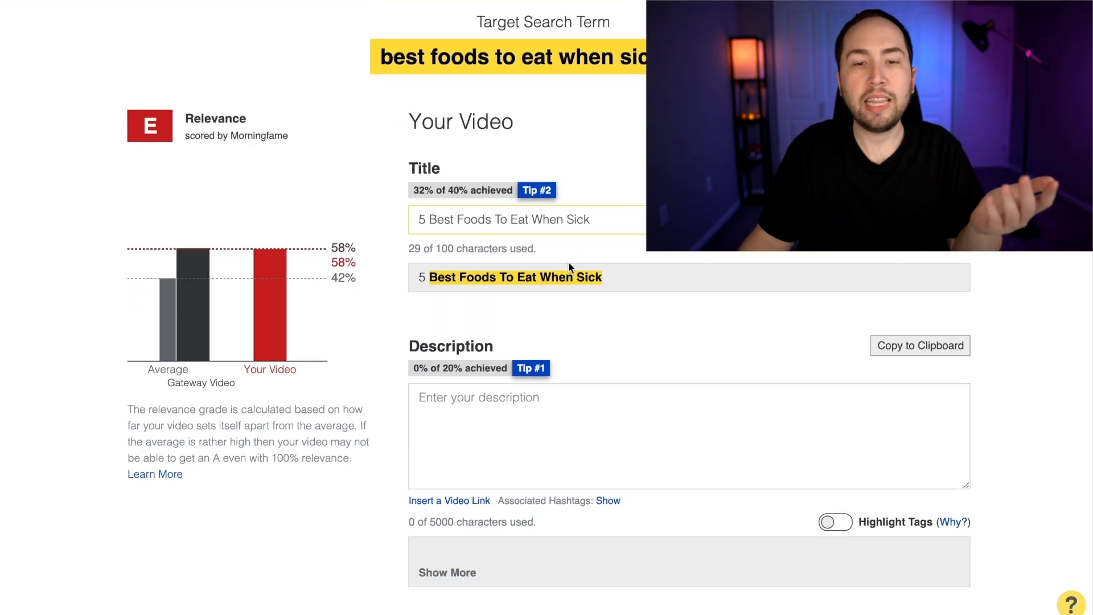
{"action": "scroll", "coordinate": [432, 251], "scroll_direction": "down", "scroll_amount": 3}
{"action": "scroll", "coordinate": [630, 308], "scroll_direction": "down", "scroll_amount": 1}
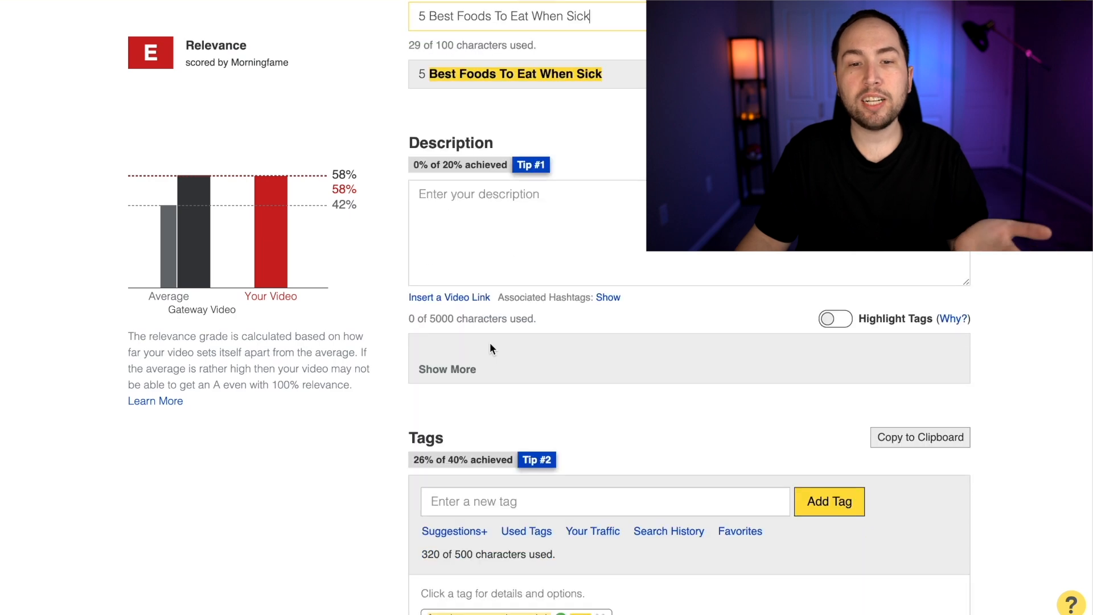
Open the channel's video "The 6 Best Foods to Eat When You're Sick" on YouTube and pause it
{"action": "scroll", "coordinate": [530, 415], "scroll_direction": "down", "scroll_amount": 1}
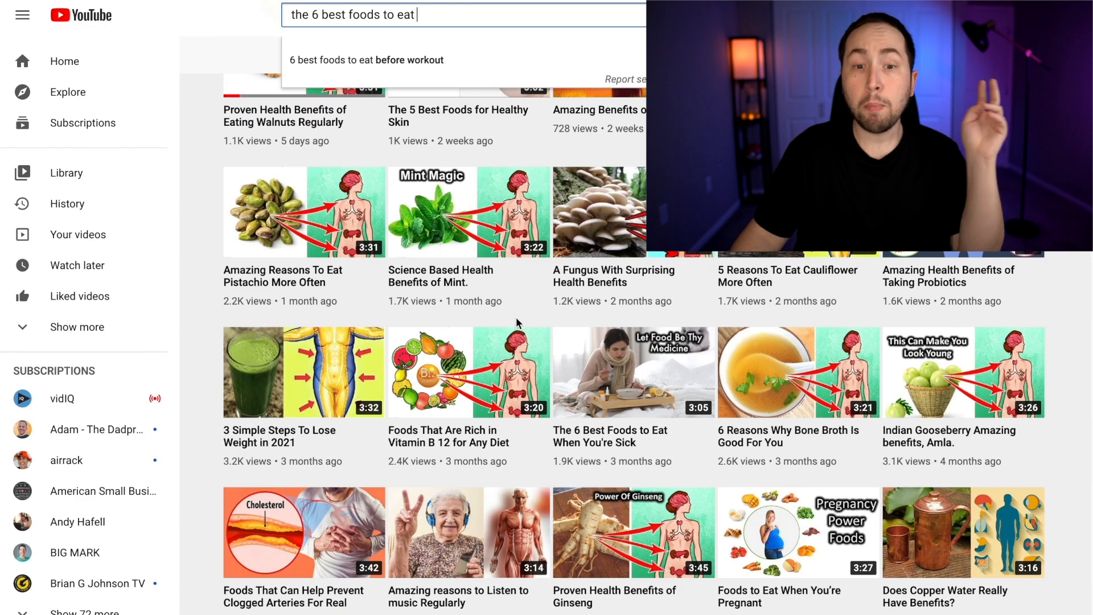
{"action": "left_click", "coordinate": [602, 380]}
{"action": "left_click", "coordinate": [39, 456]}
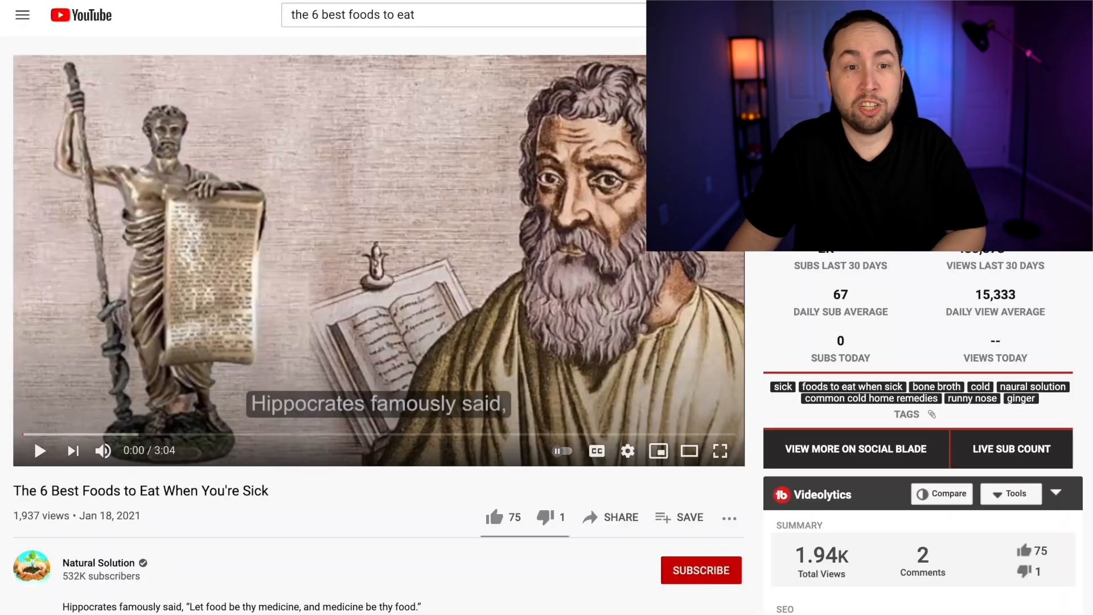
Prefix the video's URL with "subtitle.to/" to load it in DownSub, and download the English auto-generated subtitles as TXT
{"action": "type", "text": "subtitle"}
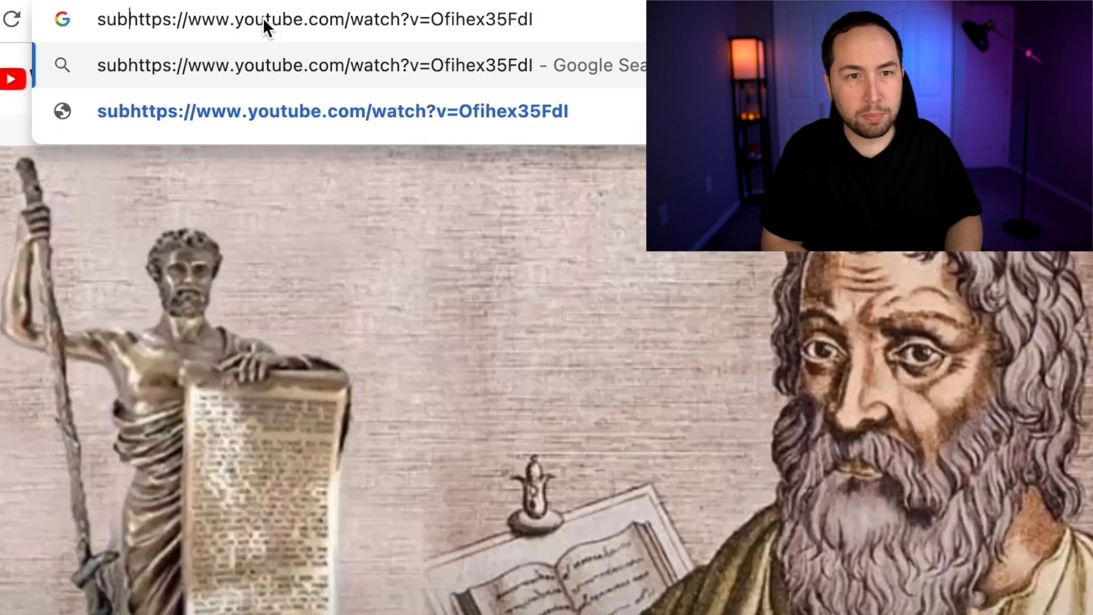
{"action": "type", "text": ".to/"}
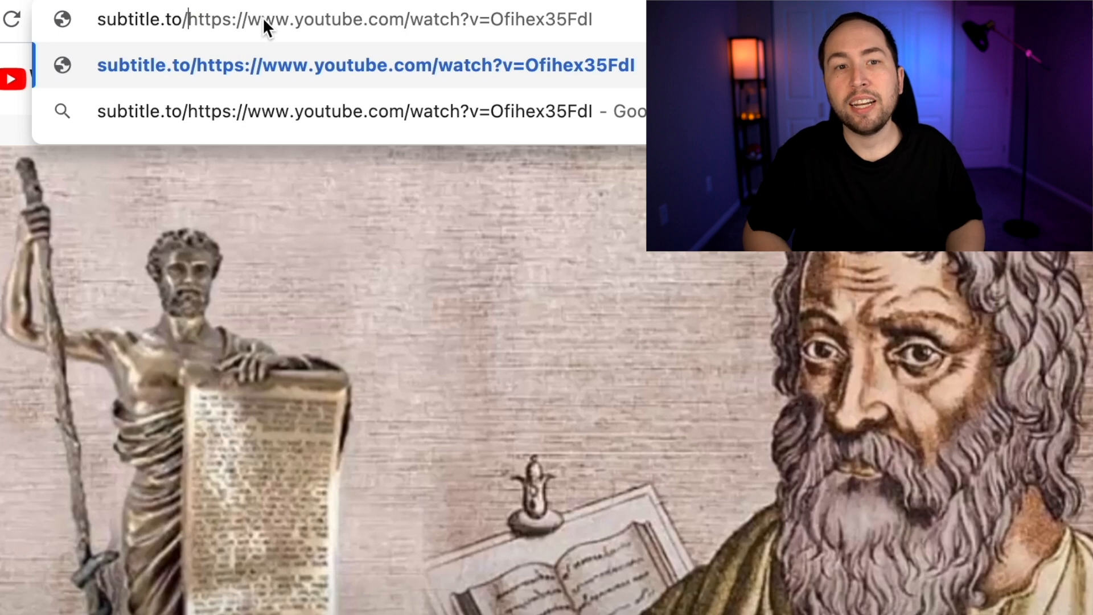
{"action": "key", "text": "Return"}
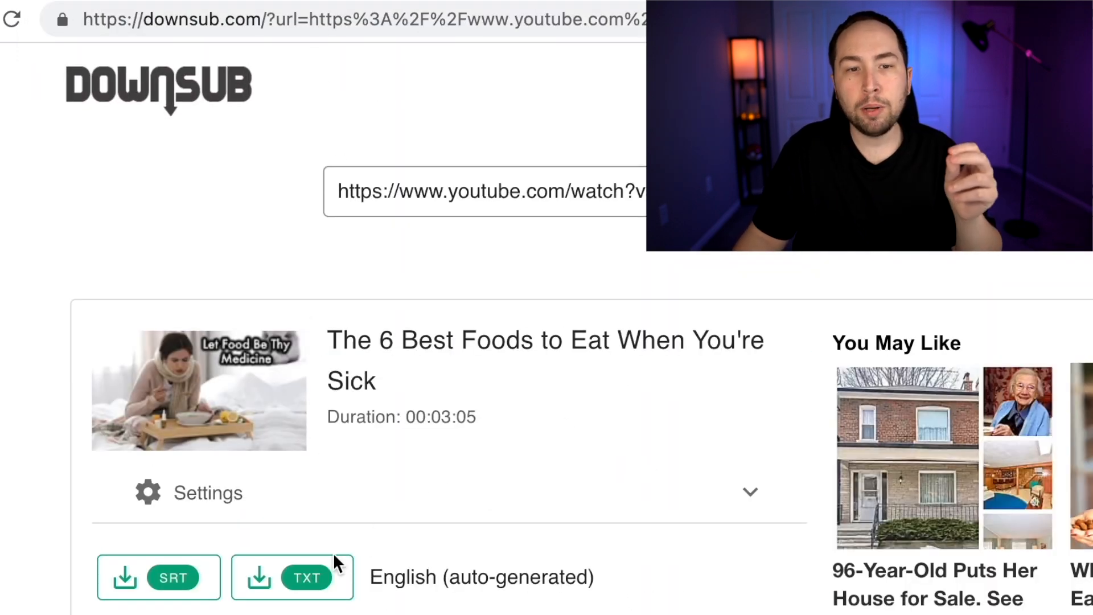
{"action": "left_click", "coordinate": [307, 577]}
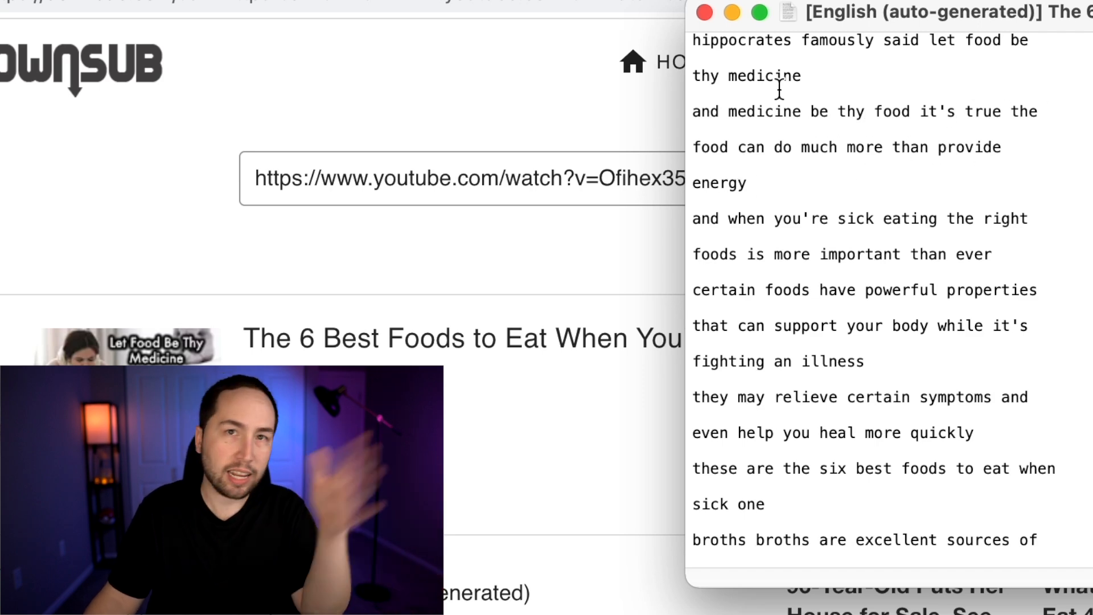
Select the downloaded transcript's text from "hippocrates famously said" down to the part about broths
{"action": "left_click_drag", "start_coordinate": [698, 45], "coordinate": [859, 156]}
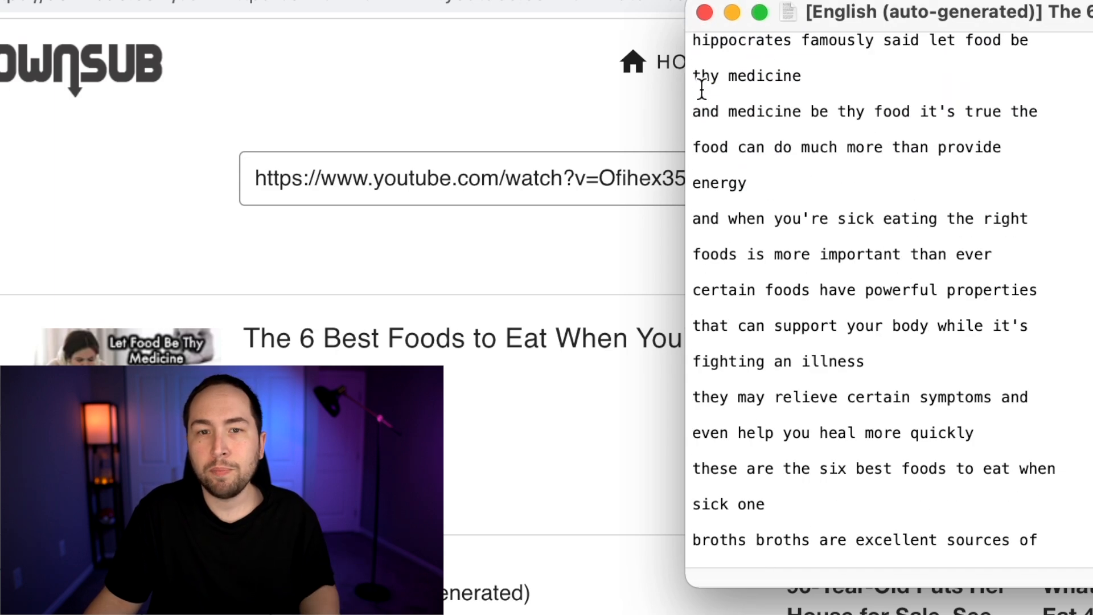
{"action": "left_click_drag", "start_coordinate": [695, 39], "coordinate": [1002, 581]}
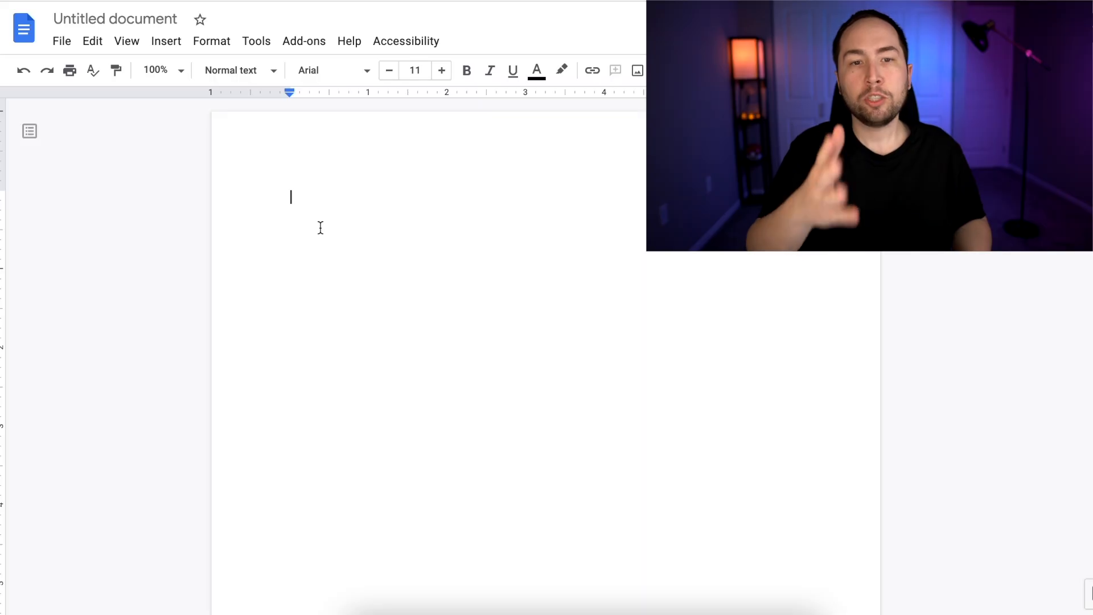
{"action": "key", "text": "ctrl+v"}
{"action": "scroll", "coordinate": [342, 244], "scroll_direction": "up", "scroll_amount": 10}
{"action": "scroll", "coordinate": [364, 260], "scroll_direction": "up", "scroll_amount": 10}
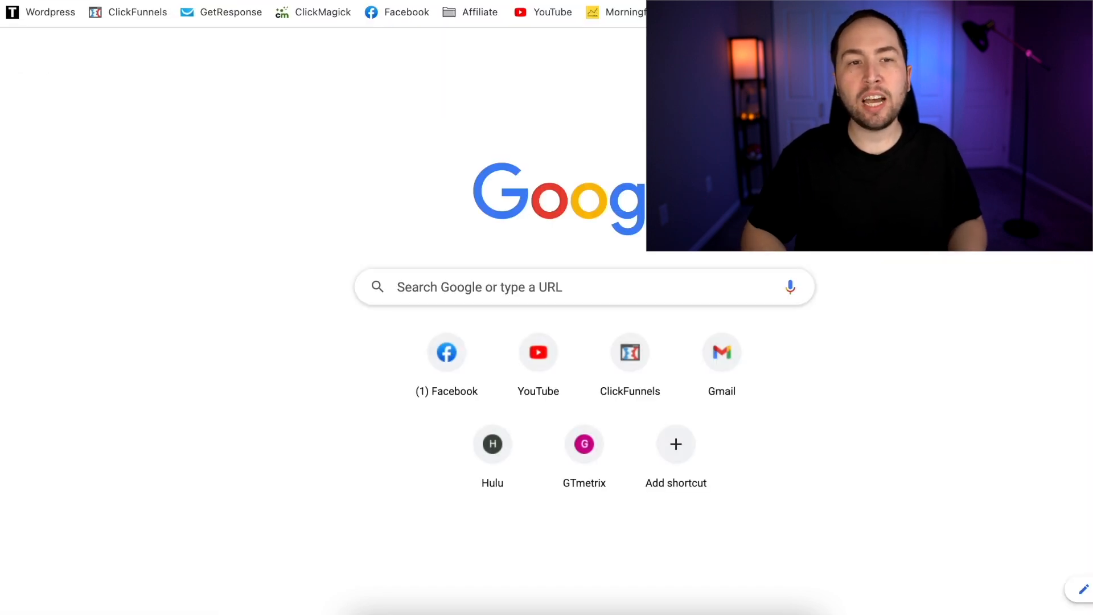
Search Google for "5 Best Foods To Eat When Sick" and open Healthline's "The 15 Best Foods to Eat When You're Sick" article
{"action": "type", "text": "5 Best Foods To Eat When Sick"}
{"action": "key", "text": "Return"}
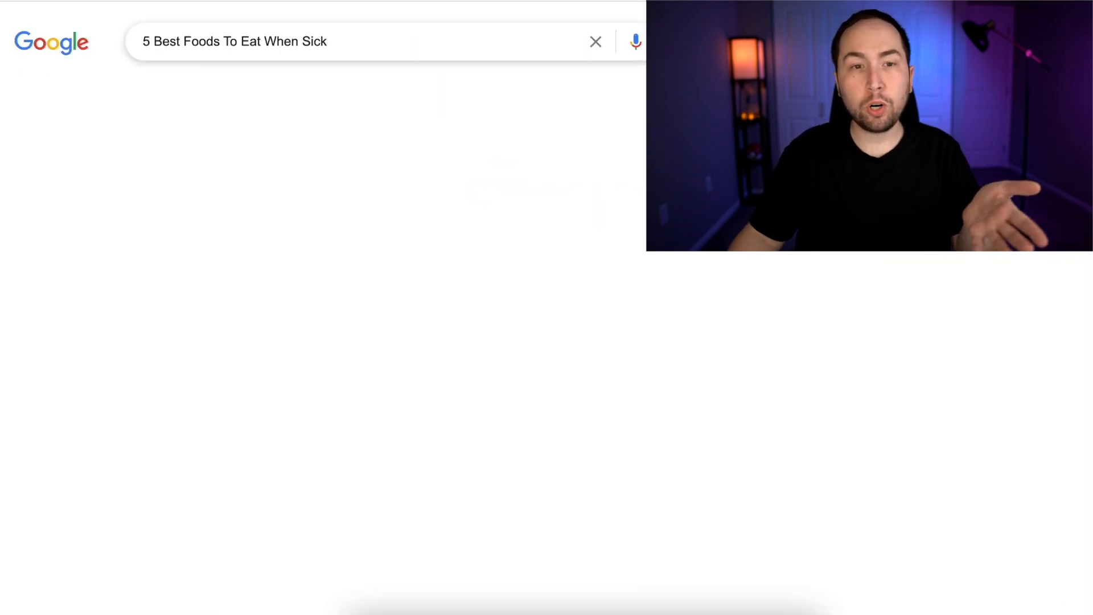
{"action": "scroll", "coordinate": [113, 119], "scroll_direction": "down", "scroll_amount": 1}
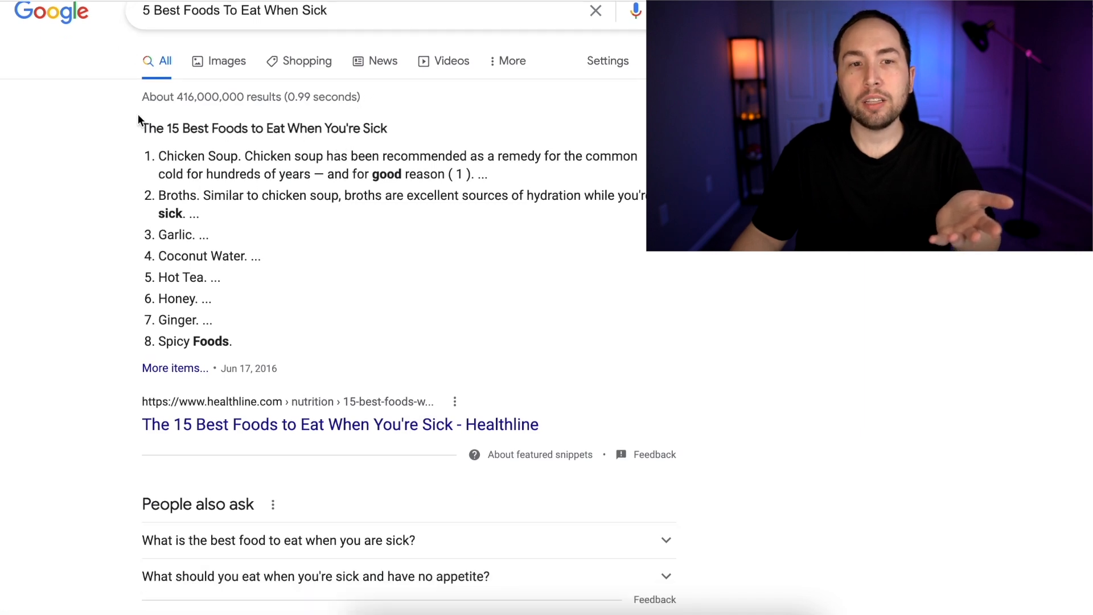
{"action": "scroll", "coordinate": [401, 123], "scroll_direction": "down", "scroll_amount": 1}
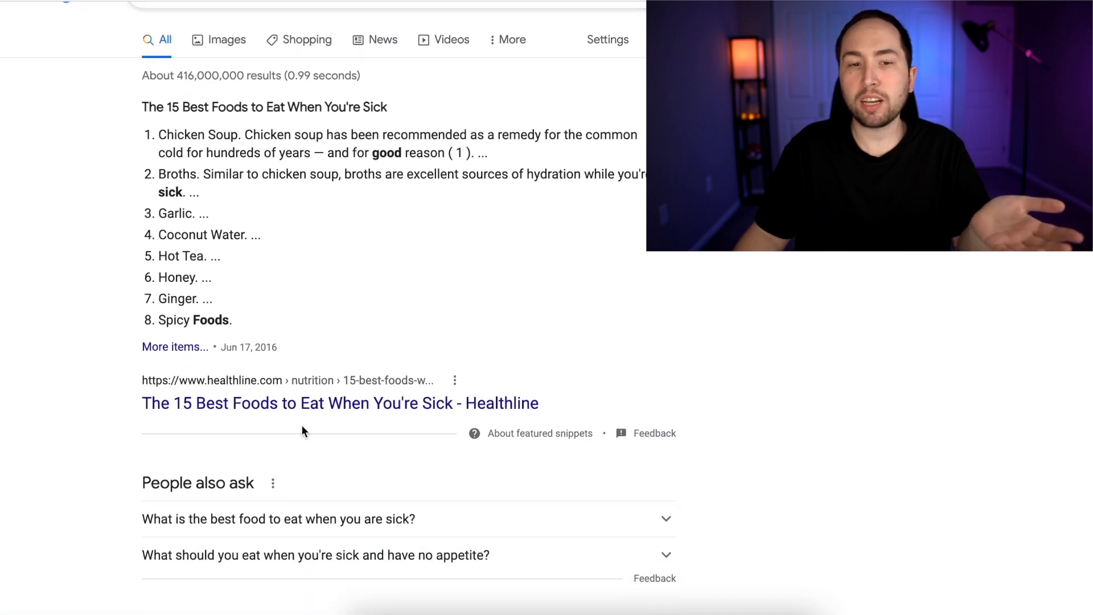
{"action": "left_click", "coordinate": [310, 405]}
Read the article's chicken soup, broth and coconut water sections, and check YouTube's results for "best foods to eat when sick"
{"action": "scroll", "coordinate": [364, 177], "scroll_direction": "down", "scroll_amount": 7}
{"action": "left_click", "coordinate": [875, 536]}
{"action": "scroll", "coordinate": [329, 331], "scroll_direction": "down", "scroll_amount": 2}
{"action": "scroll", "coordinate": [173, 265], "scroll_direction": "down", "scroll_amount": 10}
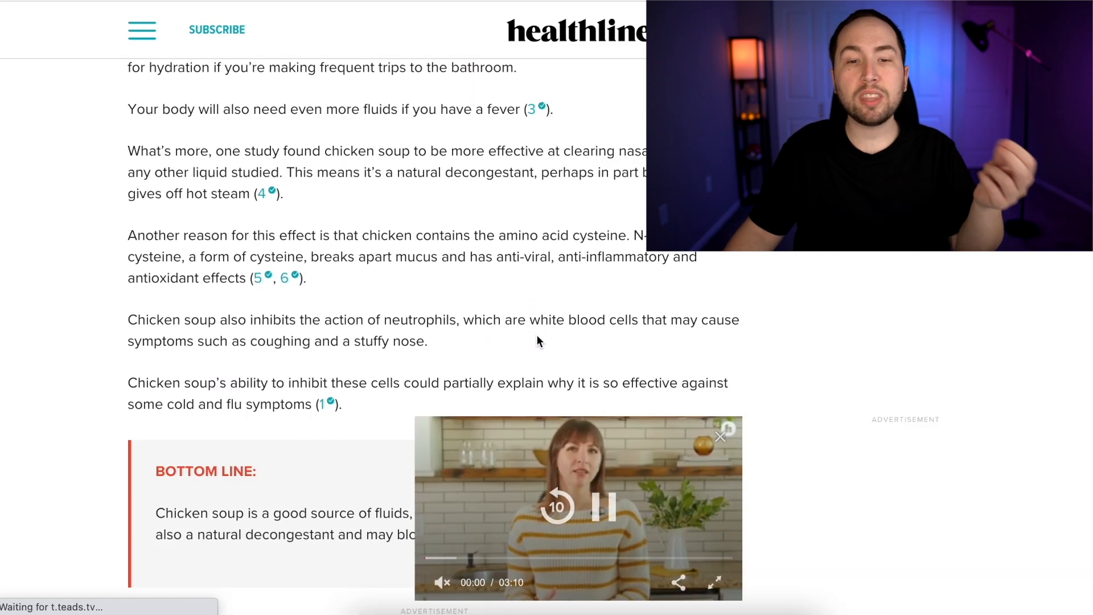
{"action": "left_click", "coordinate": [719, 438]}
{"action": "scroll", "coordinate": [370, 319], "scroll_direction": "up", "scroll_amount": 7}
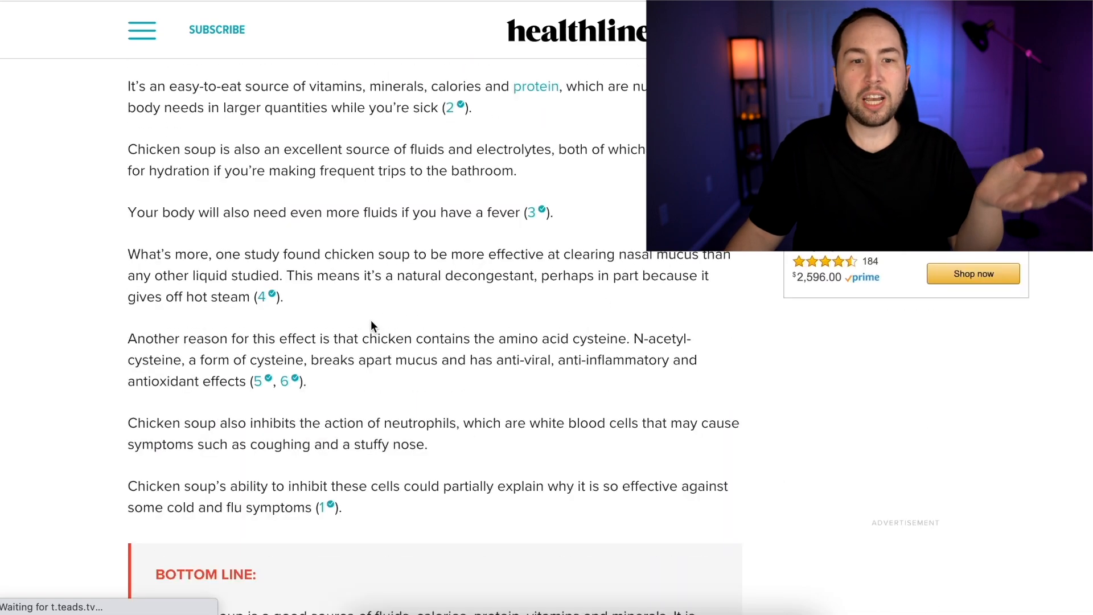
{"action": "scroll", "coordinate": [309, 405], "scroll_direction": "down", "scroll_amount": 10}
{"action": "scroll", "coordinate": [312, 403], "scroll_direction": "down", "scroll_amount": 20}
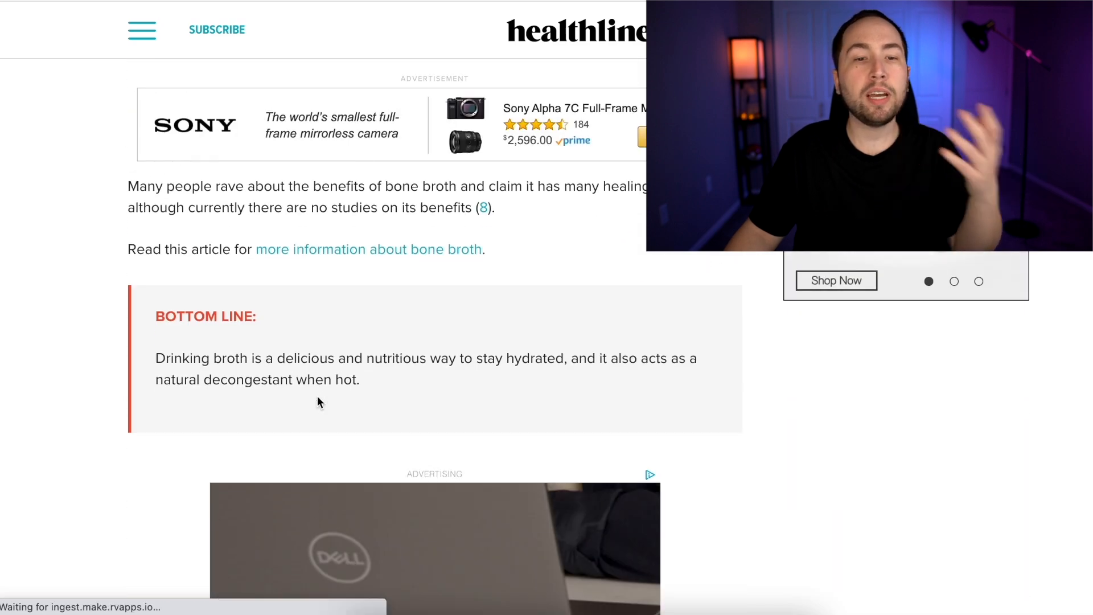
{"action": "scroll", "coordinate": [320, 336], "scroll_direction": "down", "scroll_amount": 5}
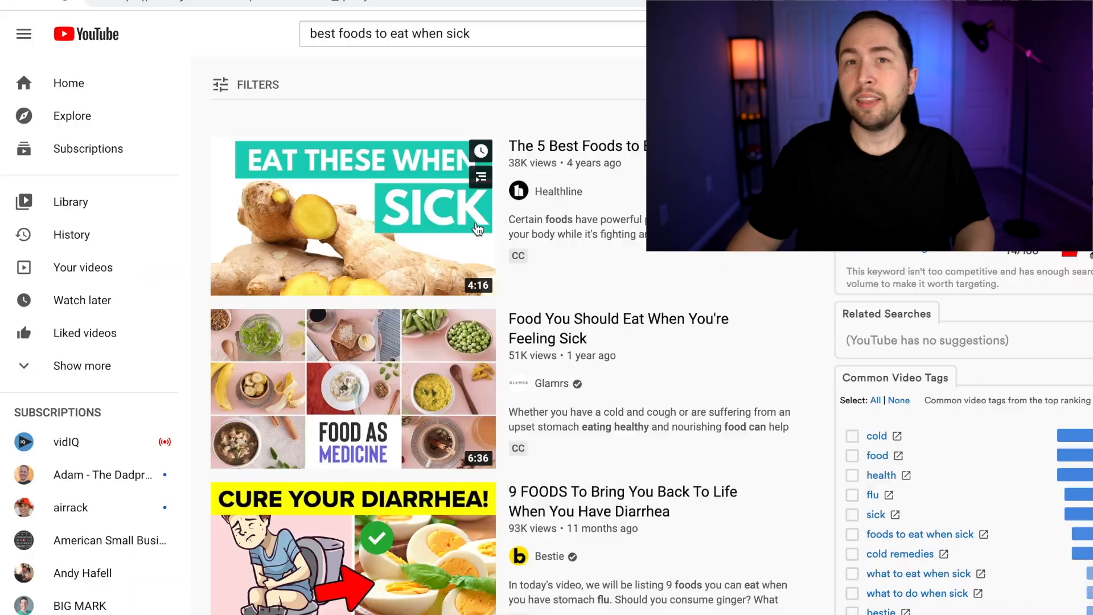
{"action": "scroll", "coordinate": [757, 287], "scroll_direction": "down", "scroll_amount": 3}
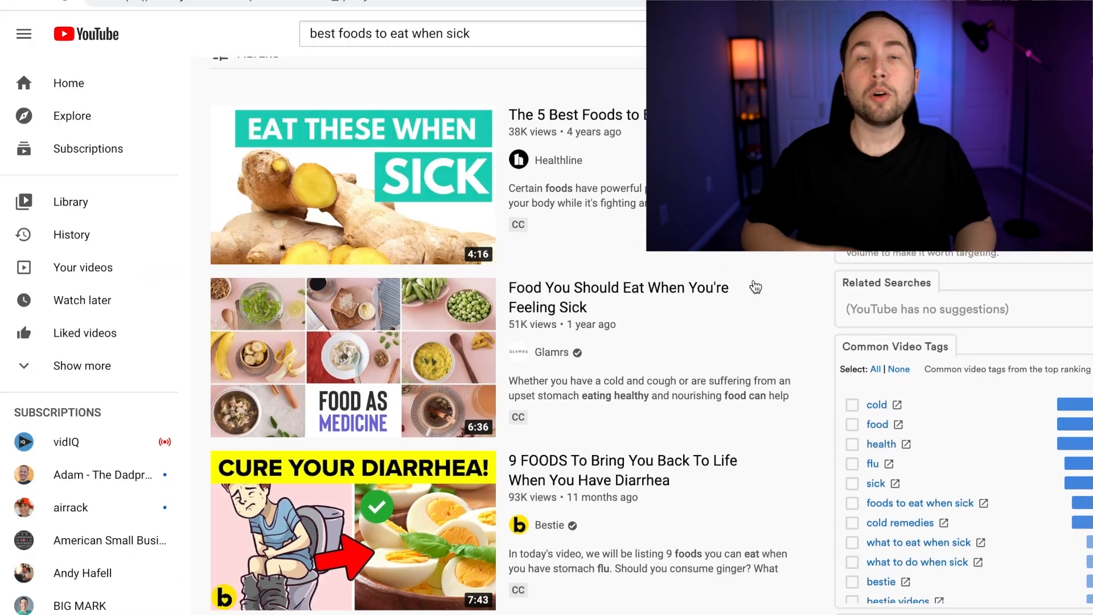
{"action": "scroll", "coordinate": [825, 329], "scroll_direction": "down", "scroll_amount": 8}
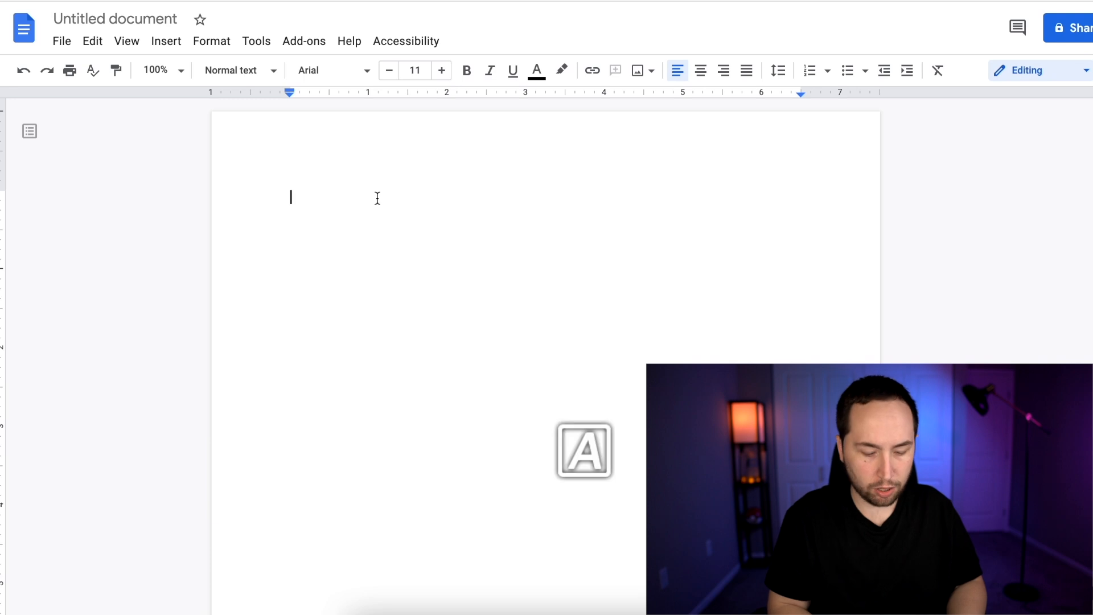
In a blank Google Docs document, outline the script as INTRO, FOOD #1 through FOOD #5, and OUTRO & CTA (AFFILIATE LINK)
{"action": "key", "text": "Return"}
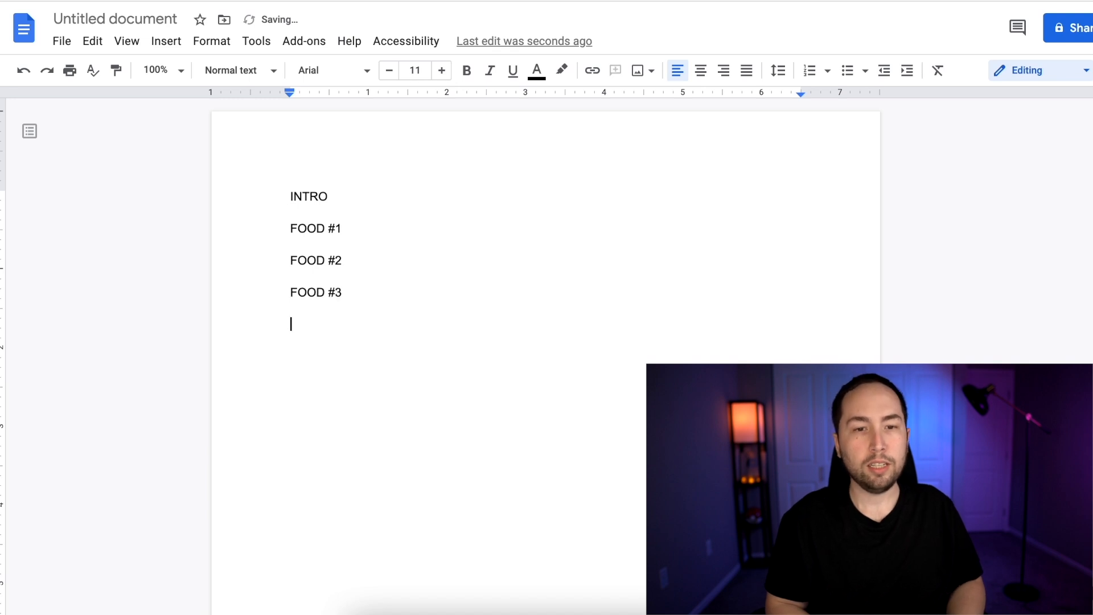
{"action": "key", "text": "Return"}
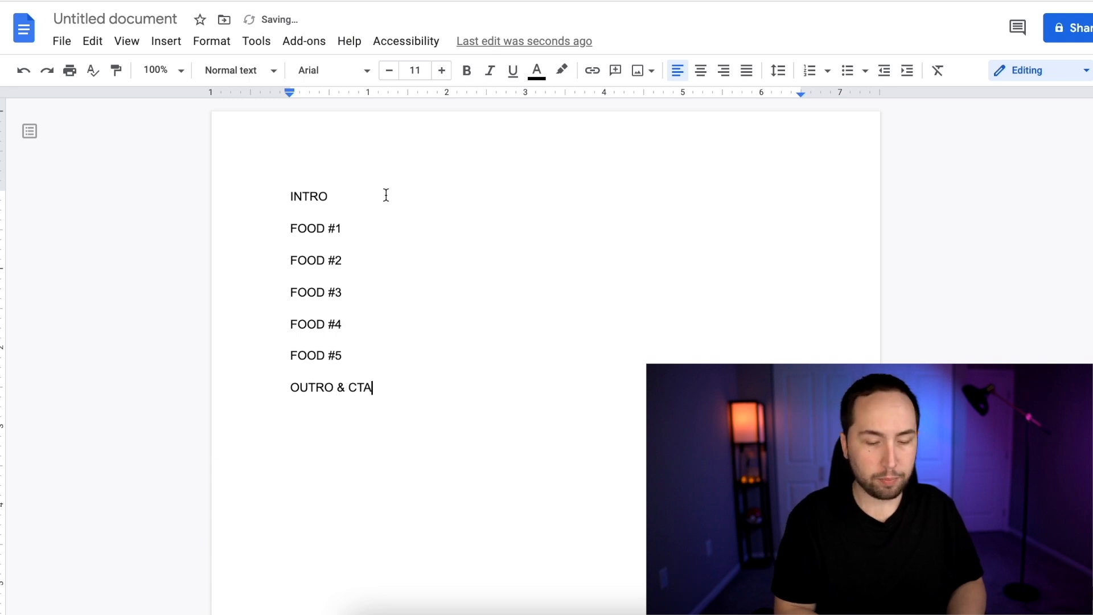
{"action": "left_click_drag", "start_coordinate": [348, 388], "coordinate": [372, 385]}
{"action": "left_click", "coordinate": [390, 392]}
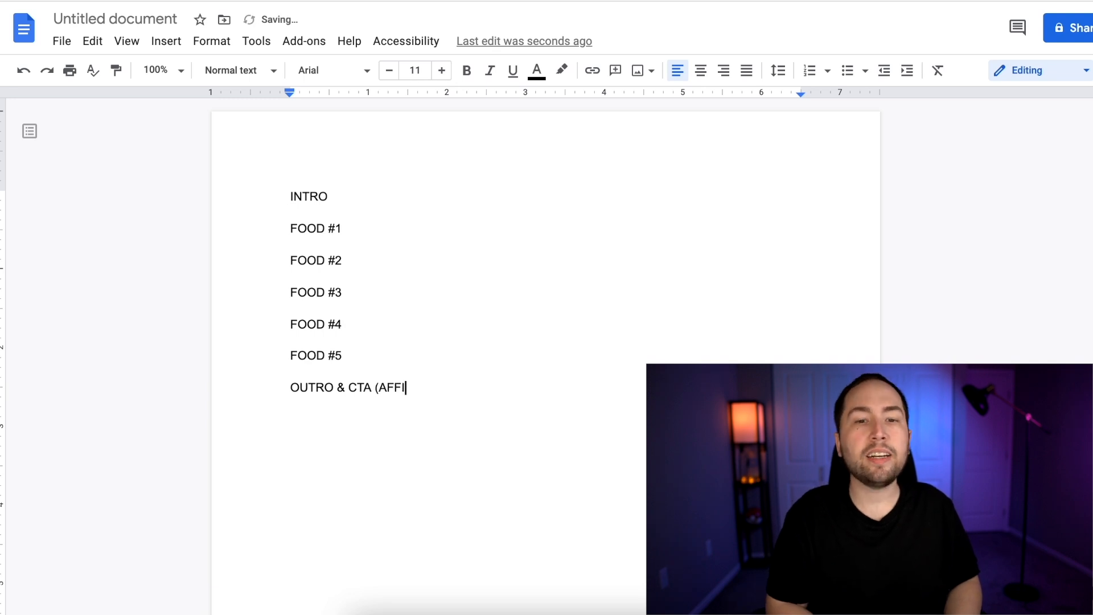
{"action": "type", "text": "(AFFILIATE LINK)"}
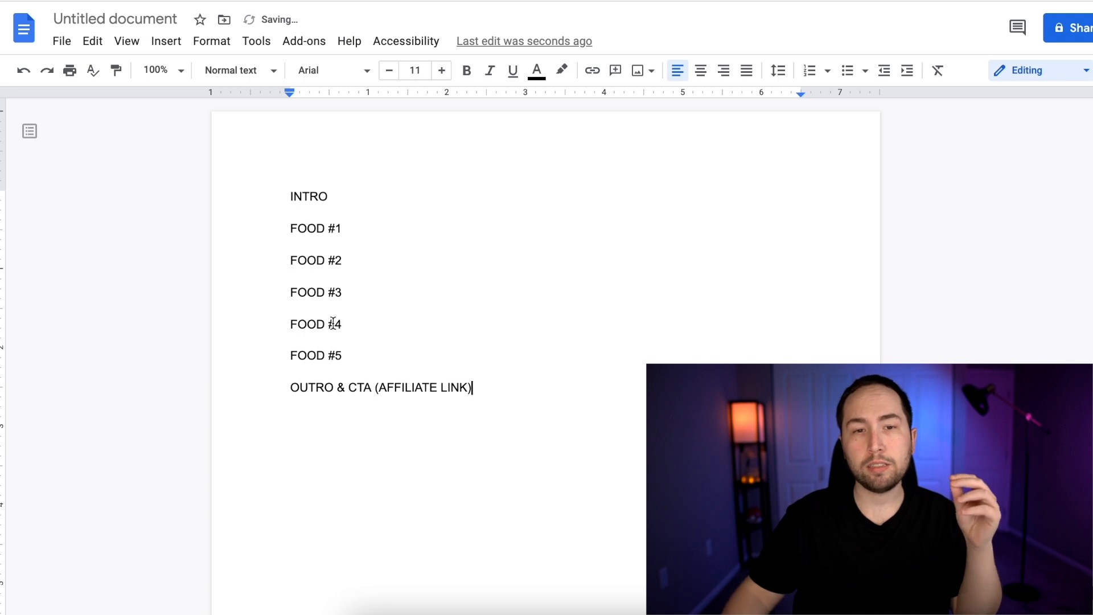
Make all the outline headings bold
{"action": "key", "text": "ctrl+a"}
{"action": "key", "text": "ctrl+b"}
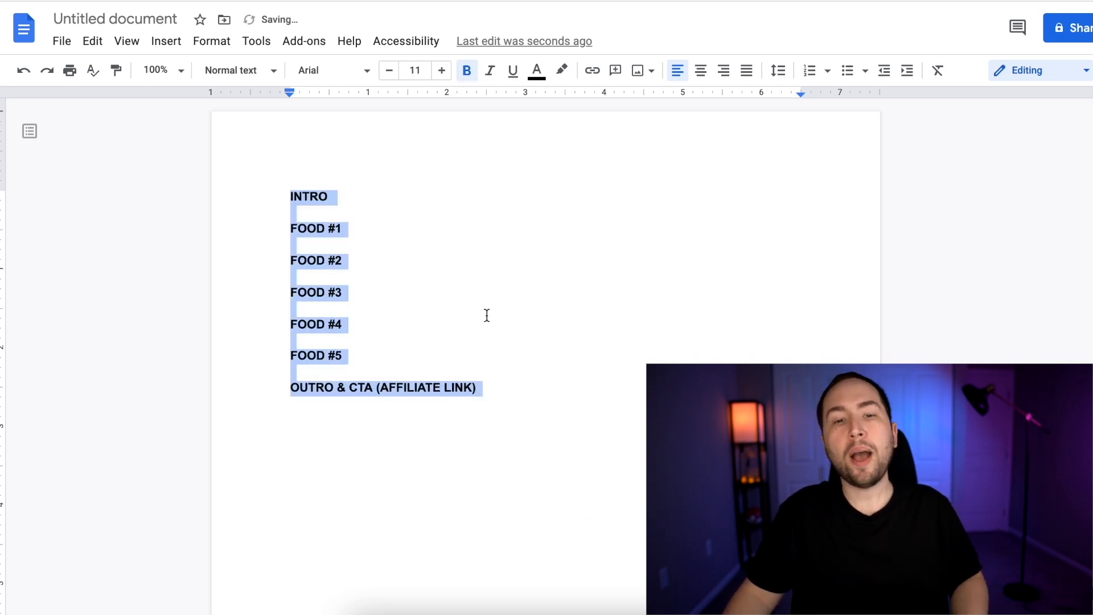
{"action": "left_click", "coordinate": [480, 283]}
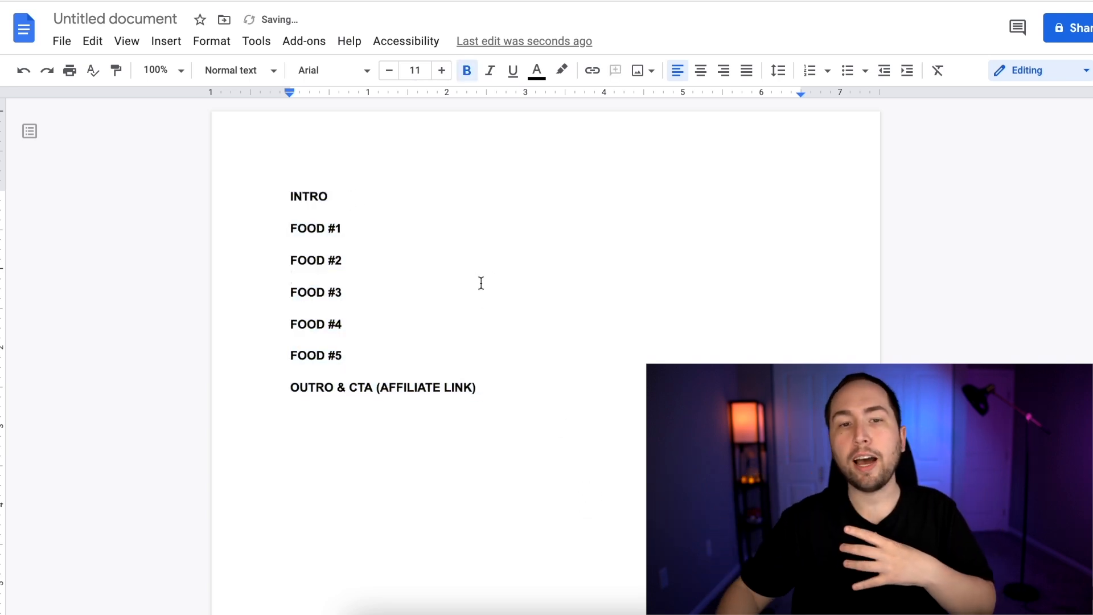
Under INTRO, write in regular weight "In this video, I'm gonna show you the 5 Best Foods To Eat When Sick"
{"action": "key", "text": "Return"}
{"action": "key", "text": "Return"}
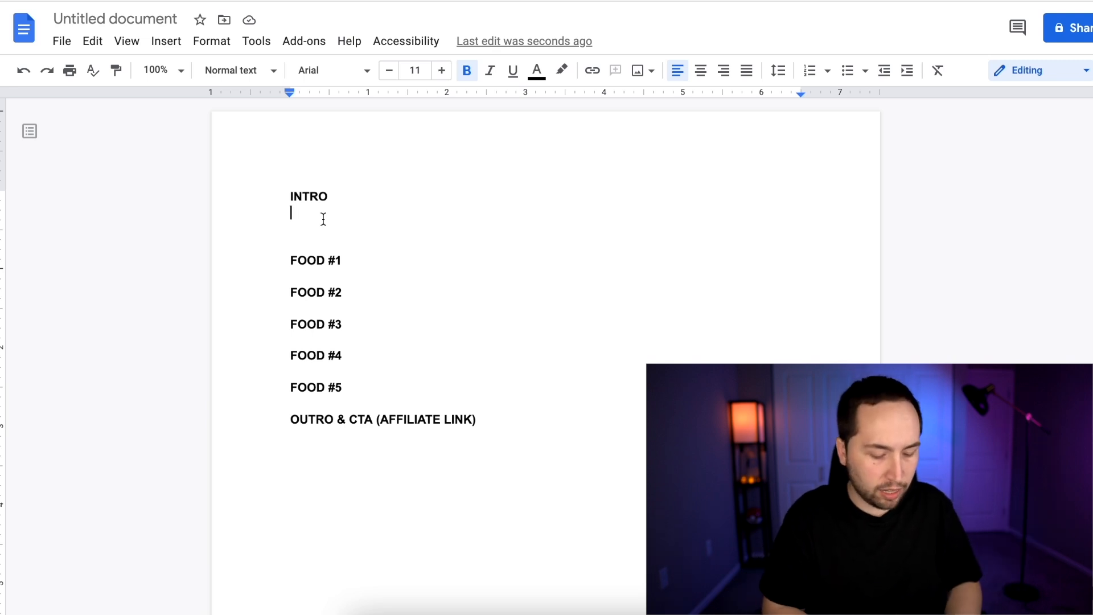
{"action": "type", "text": ","}
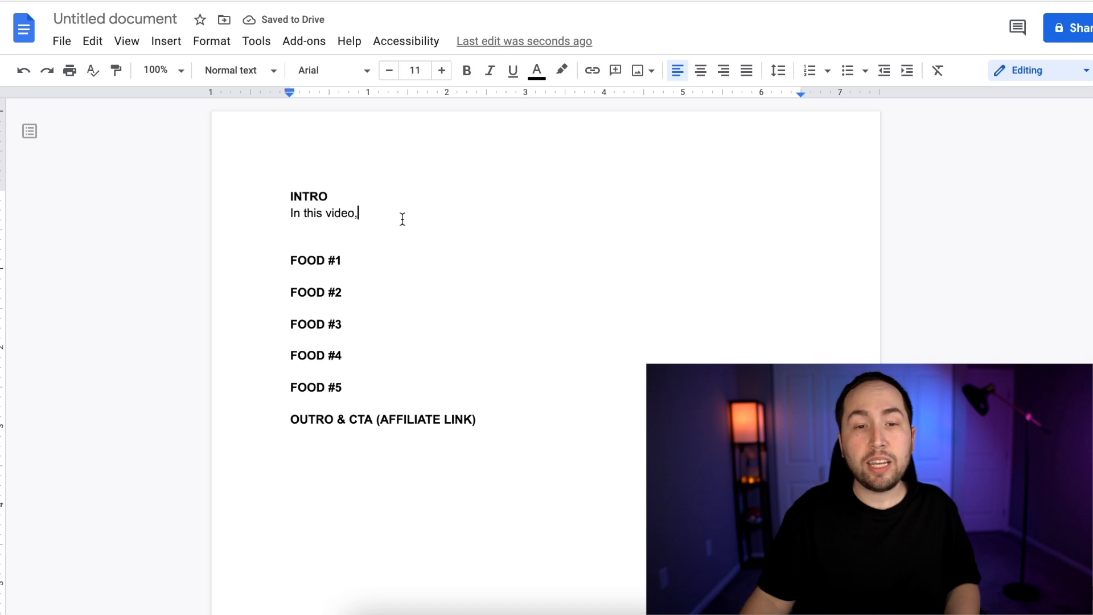
{"action": "type", "text": " I’m gonna show you"}
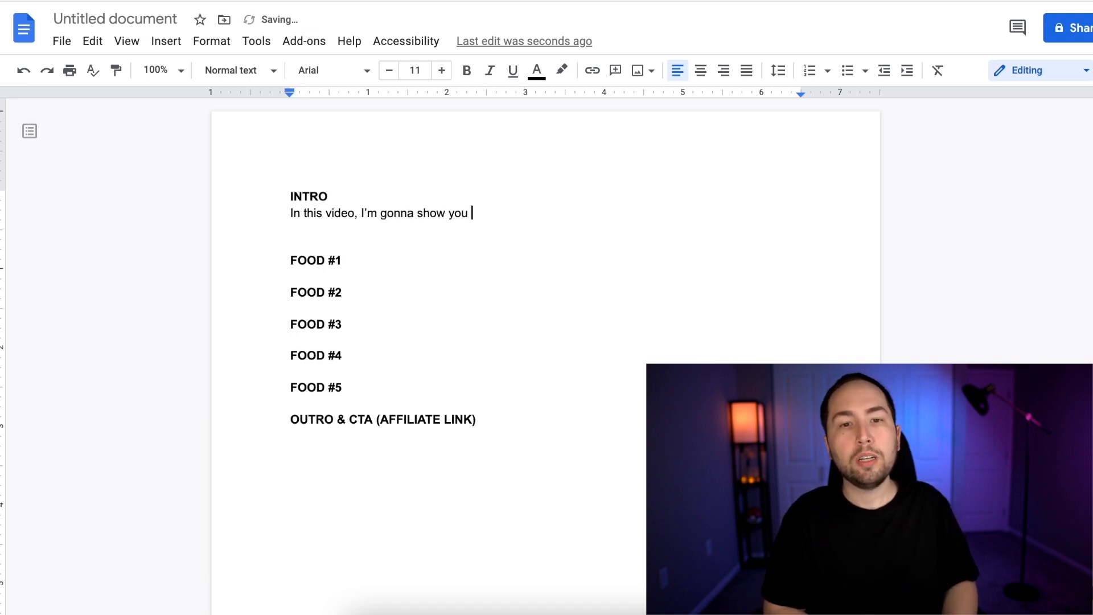
{"action": "type", "text": " the 5 Best Foods To Eat When Sick"}
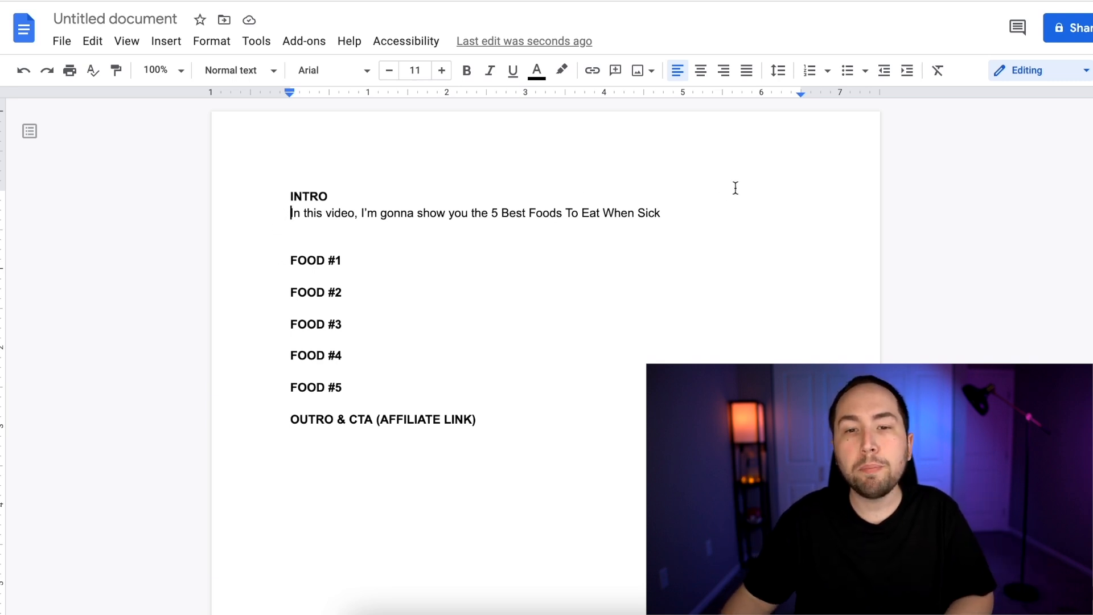
Below the opening INTRO sentence, add "Before we get started, make sure to subscribe and hit the notification bell." with even spacing between paragraphs
{"action": "key", "text": "Return"}
{"action": "double_click", "coordinate": [706, 231]}
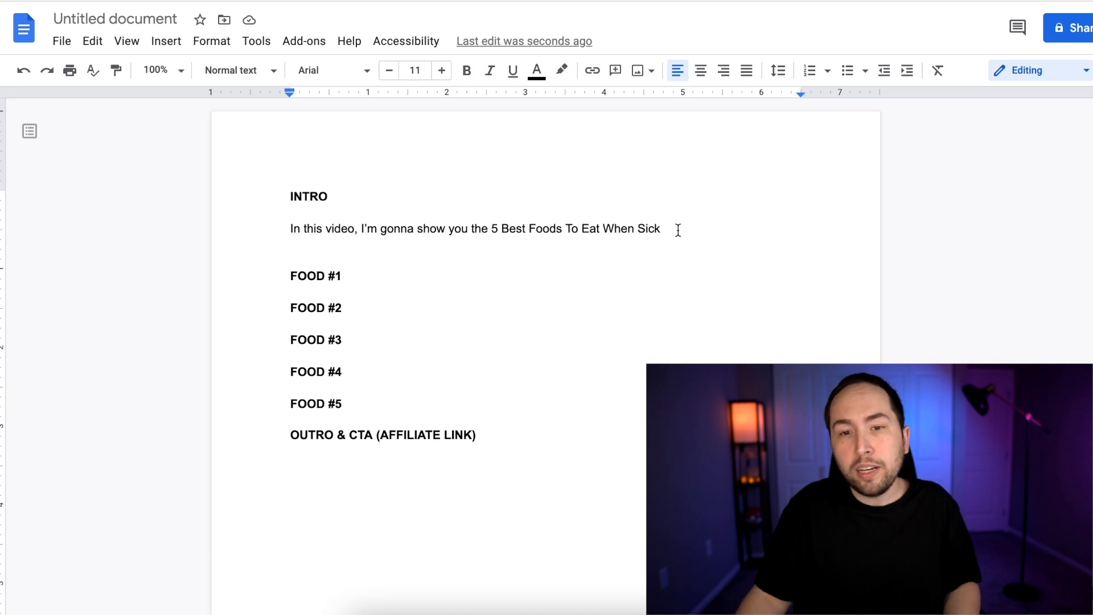
{"action": "key", "text": "Return"}
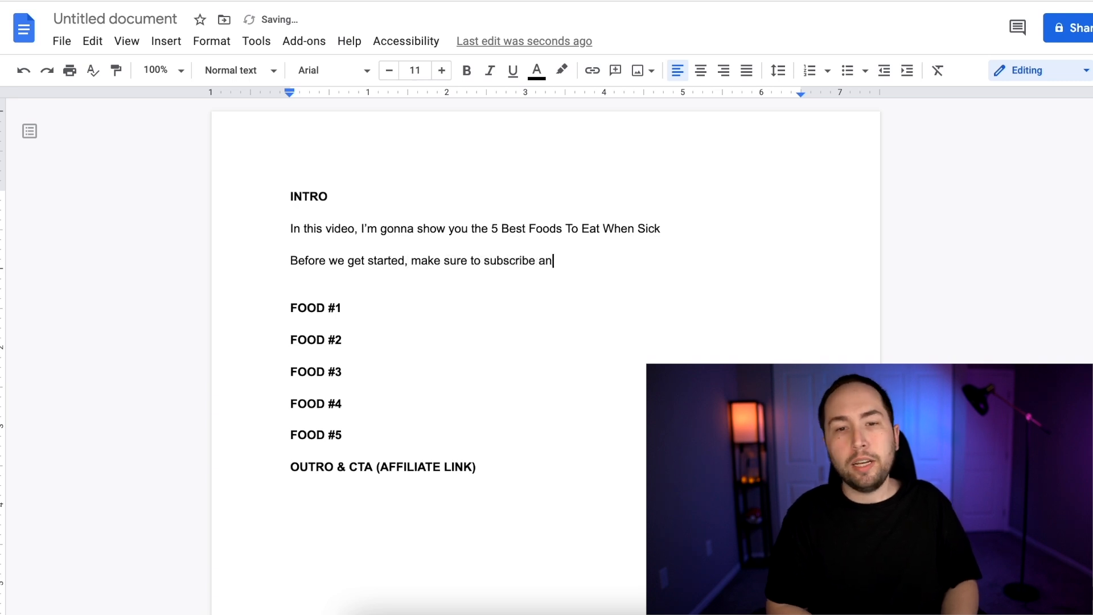
{"action": "type", "text": "bell."}
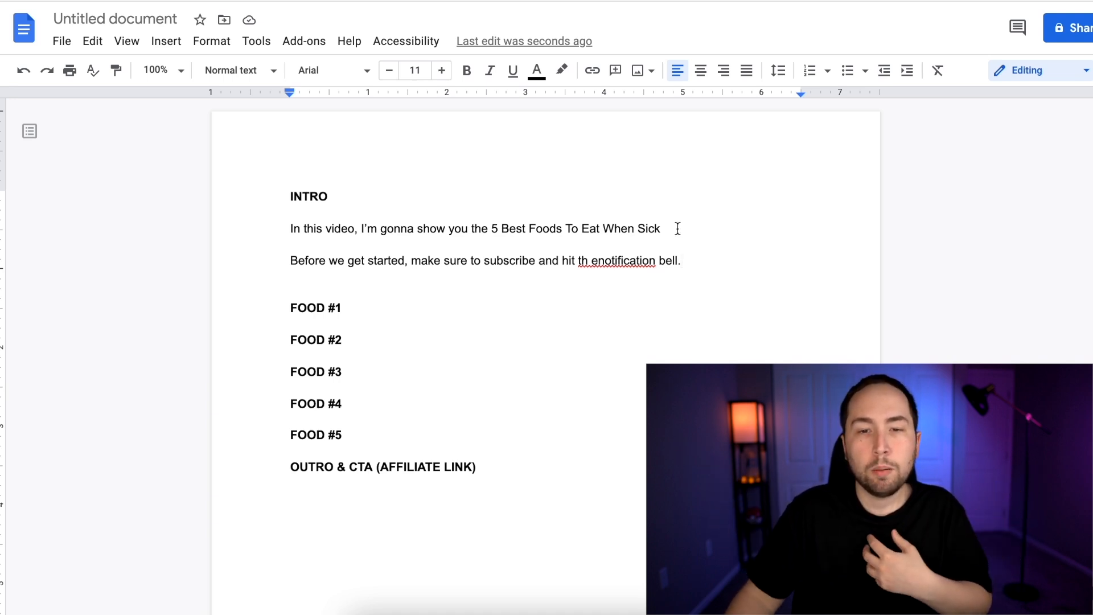
{"action": "left_click", "coordinate": [595, 261]}
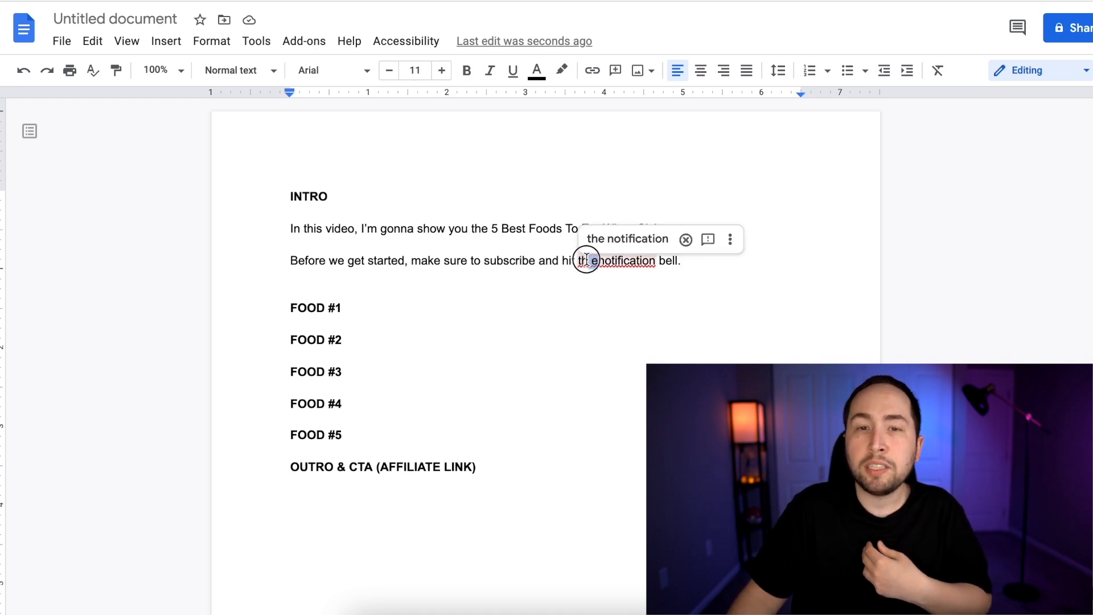
{"action": "type", "text": "e"}
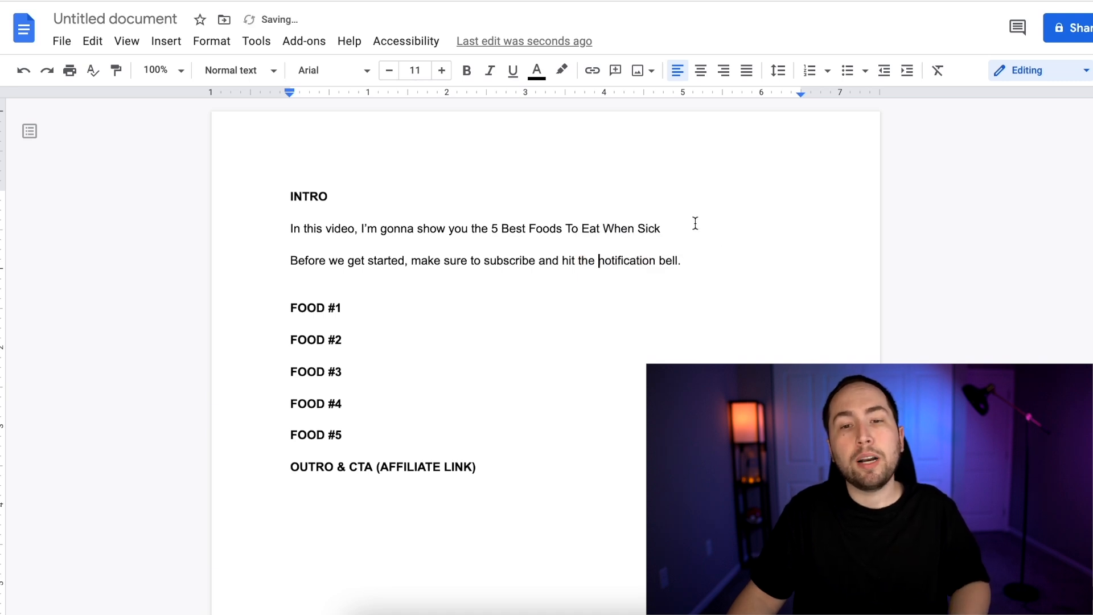
{"action": "key", "text": "Return"}
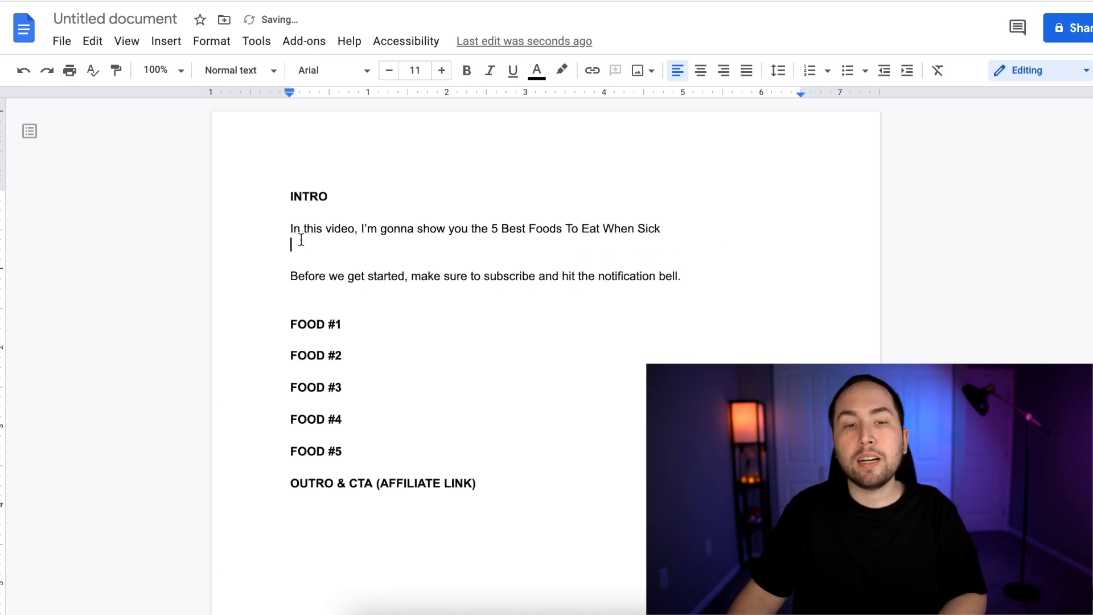
{"action": "type", "text": "asdsadasd"}
{"action": "key", "text": "Return"}
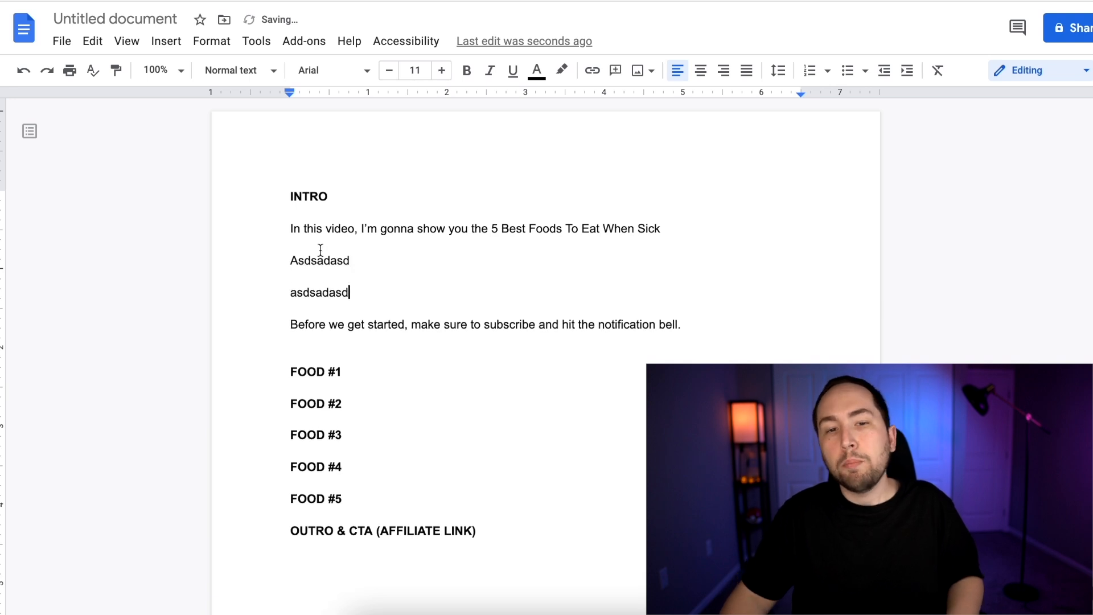
{"action": "left_click_drag", "start_coordinate": [367, 289], "coordinate": [288, 258]}
{"action": "key", "text": "BackSpace"}
{"action": "key", "text": "BackSpace"}
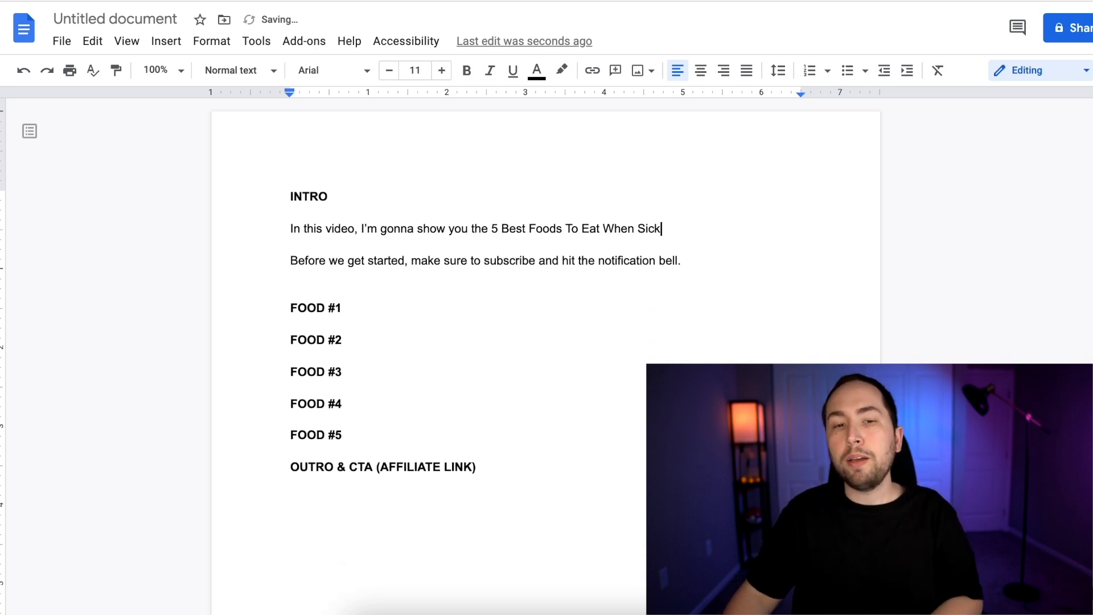
Under the FOOD #1 heading, write "Now, the first food thats best for" in regular weight
{"action": "left_click", "coordinate": [367, 316]}
{"action": "key", "text": "Return"}
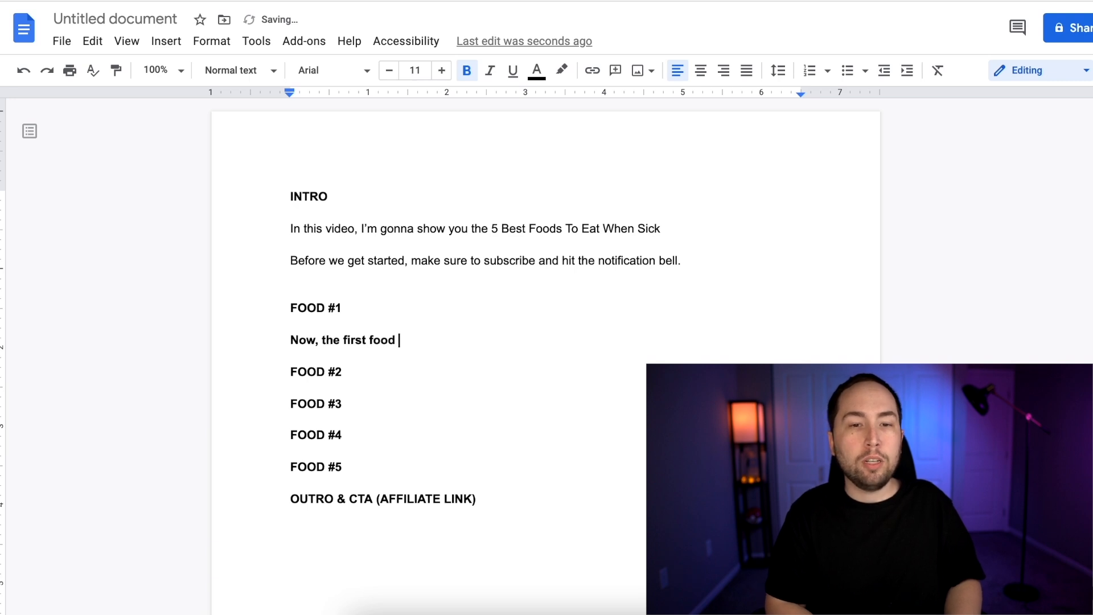
{"action": "type", "text": "for"}
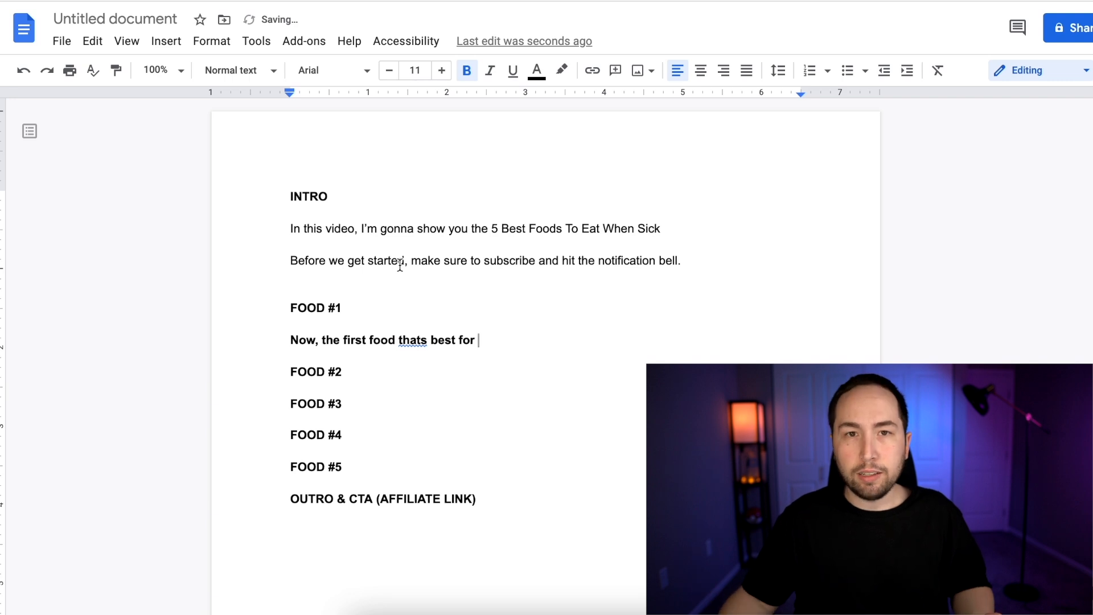
Insert "And the 5th food is my favorite and what i think is the best for you when you're sick." before the subscribe line
{"action": "left_click", "coordinate": [715, 228]}
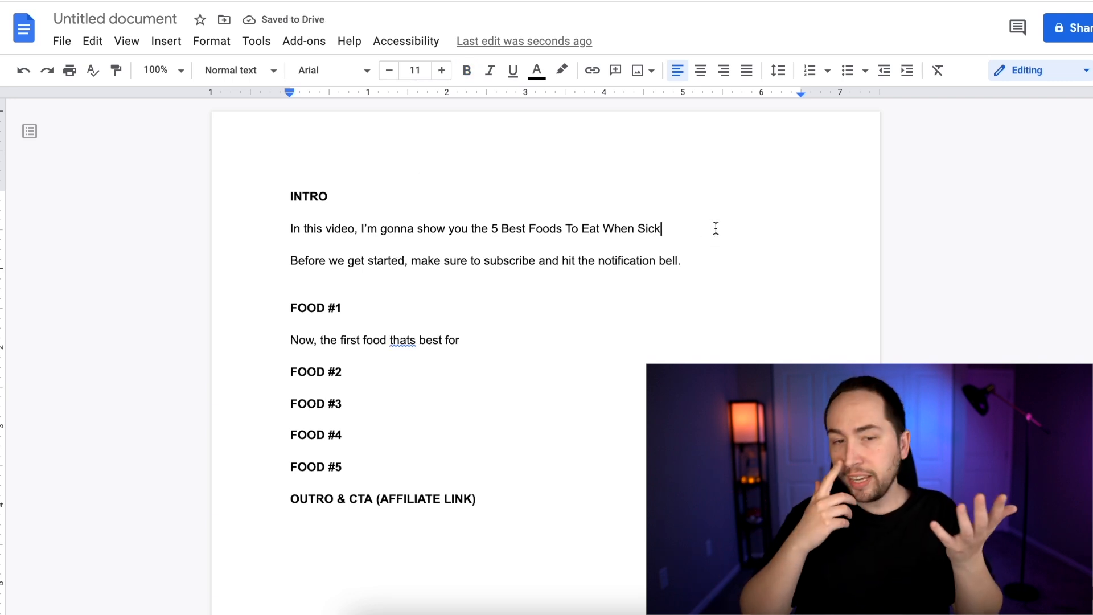
{"action": "key", "text": "Return"}
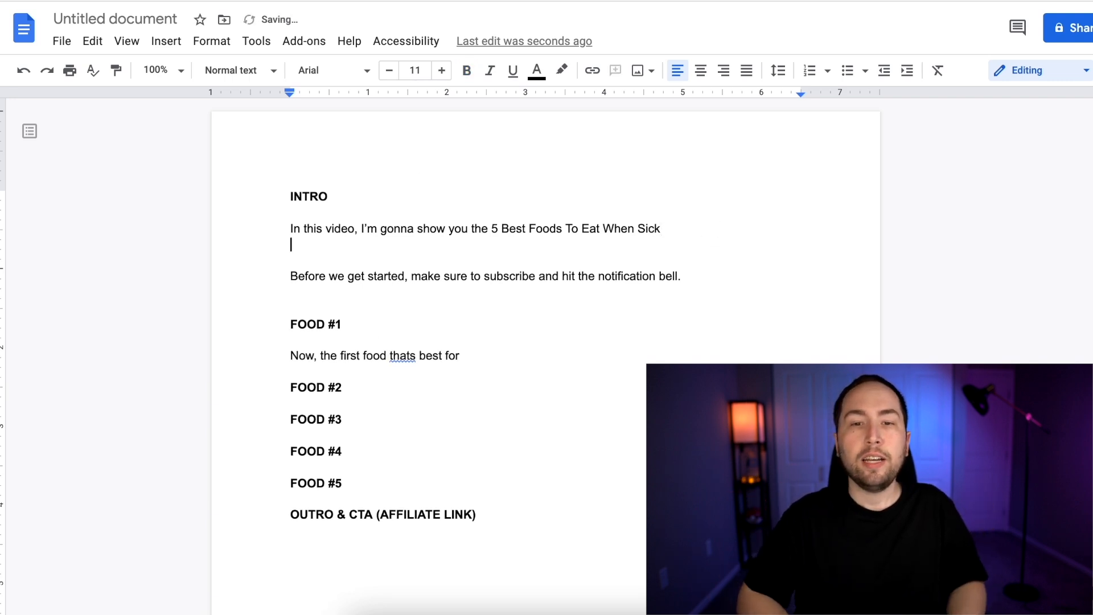
{"action": "key", "text": "Return"}
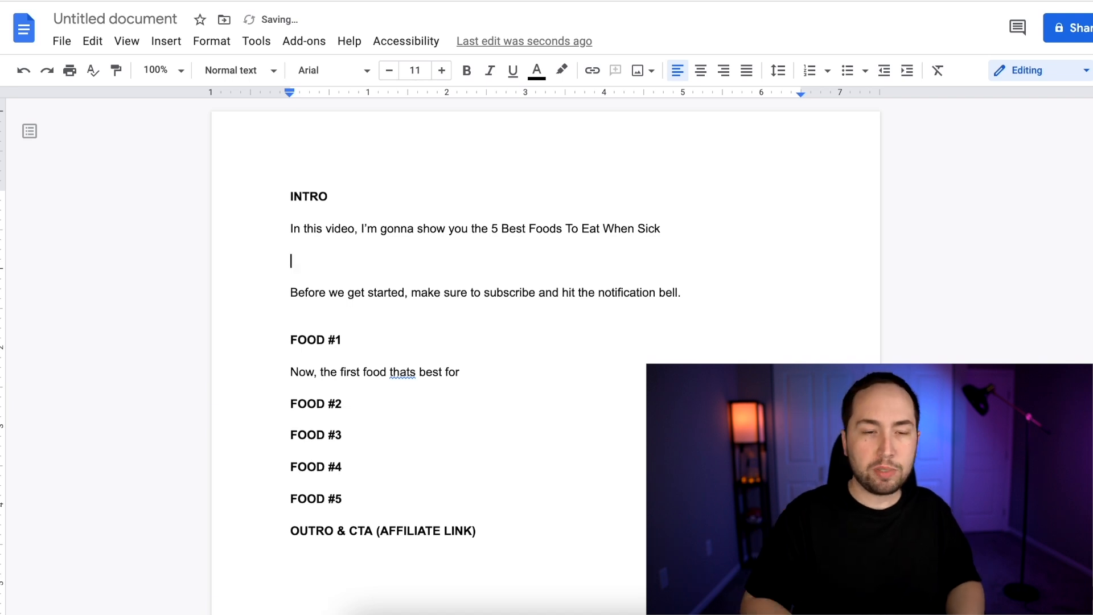
{"action": "type", "text": "And"}
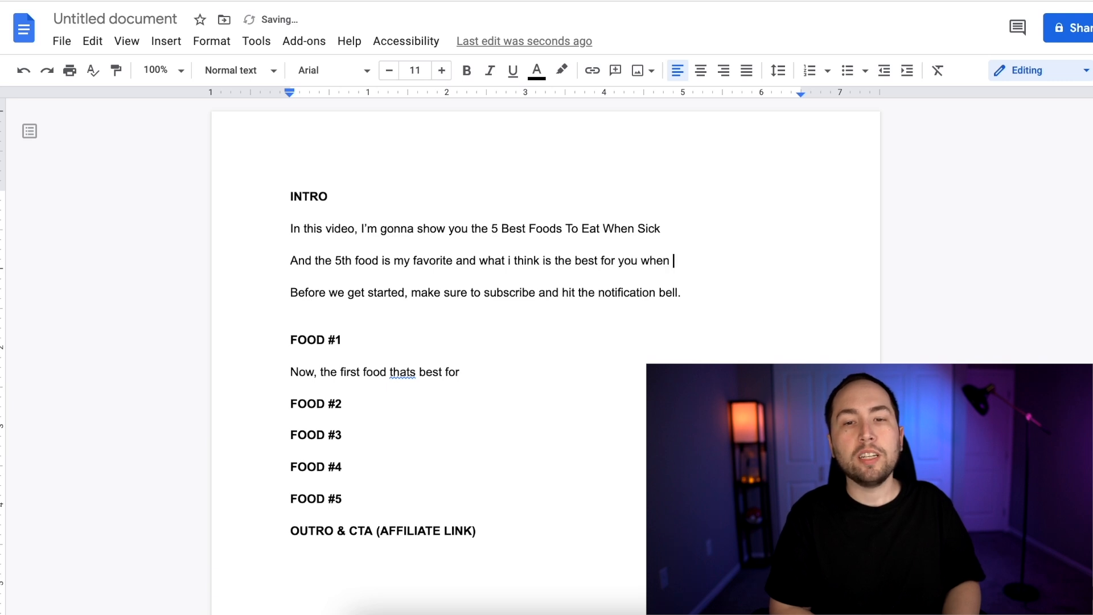
{"action": "type", "text": "."}
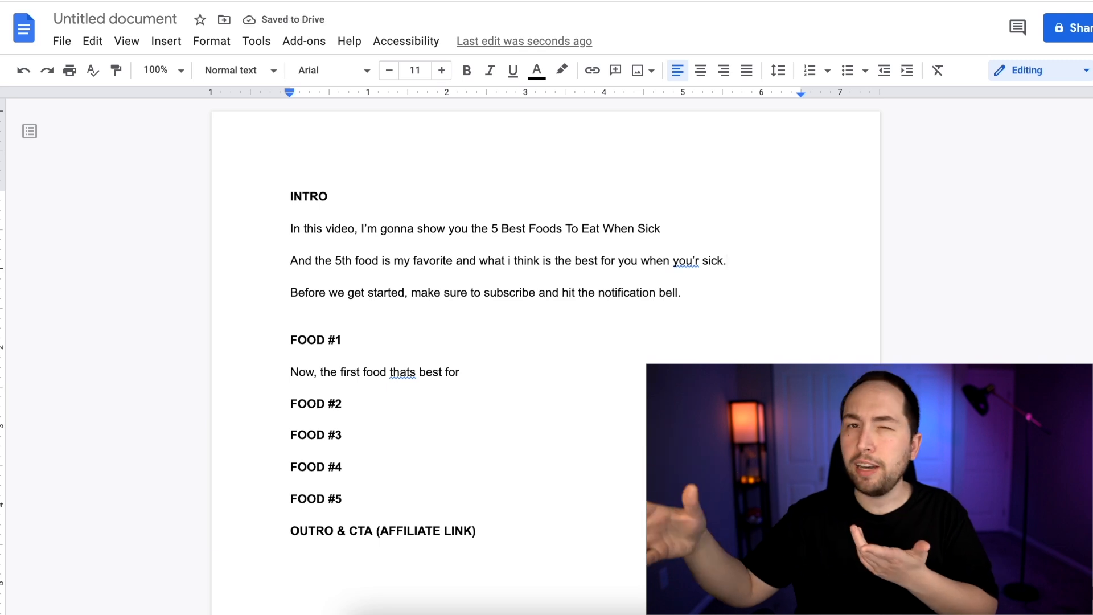
{"action": "left_click", "coordinate": [702, 259]}
{"action": "type", "text": "e"}
Copy the food name "Coconut Water" from the Healthline article and add it to the FOOD #1 heading in the script
{"action": "left_click_drag", "start_coordinate": [253, 380], "coordinate": [464, 372]}
{"action": "left_click", "coordinate": [485, 371]}
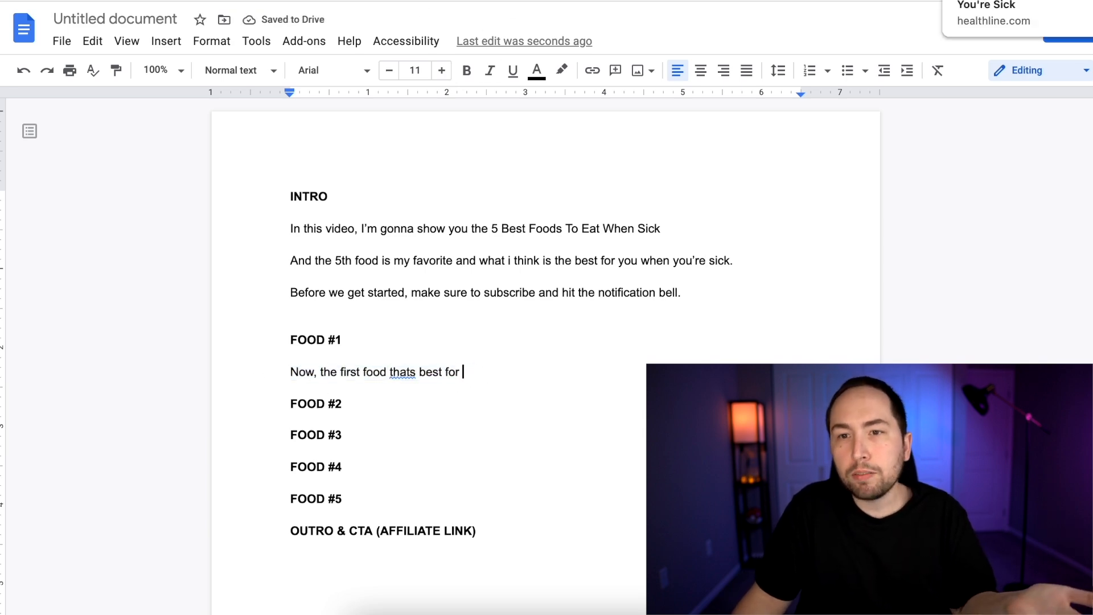
{"action": "left_click", "coordinate": [993, 0]}
{"action": "left_click_drag", "start_coordinate": [165, 116], "coordinate": [366, 122]}
{"action": "key", "text": "super+c"}
{"action": "left_click", "coordinate": [711, 0]}
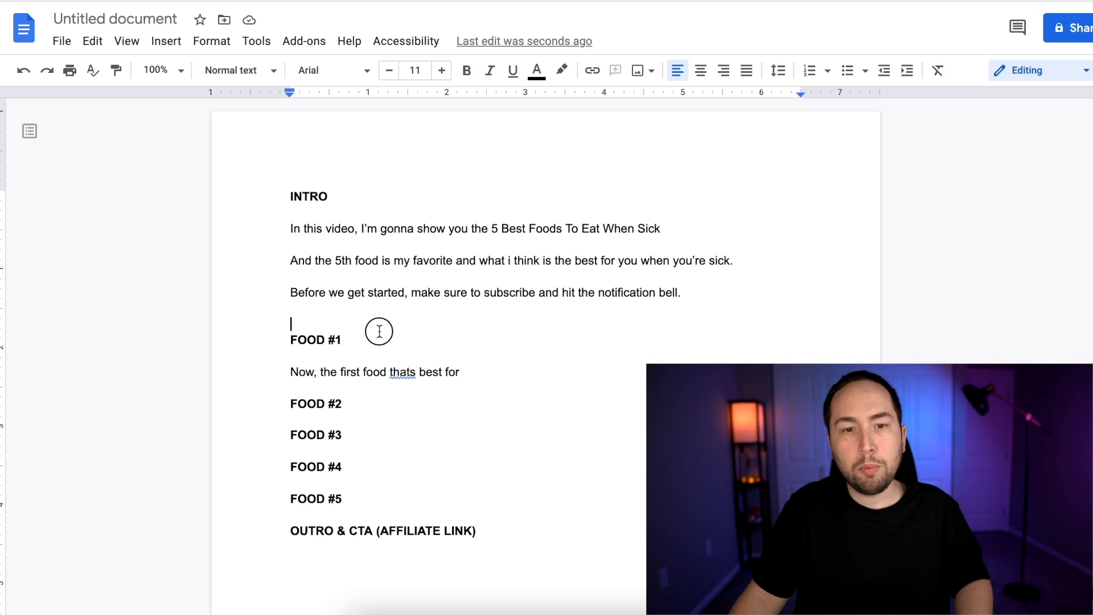
{"action": "left_click", "coordinate": [379, 332]}
{"action": "key", "text": "super+shift+v"}
Finish the FOOD #1 sentence with "is coconut water", and add "This is good because" followed by three empty dash lines
{"action": "left_click", "coordinate": [369, 370]}
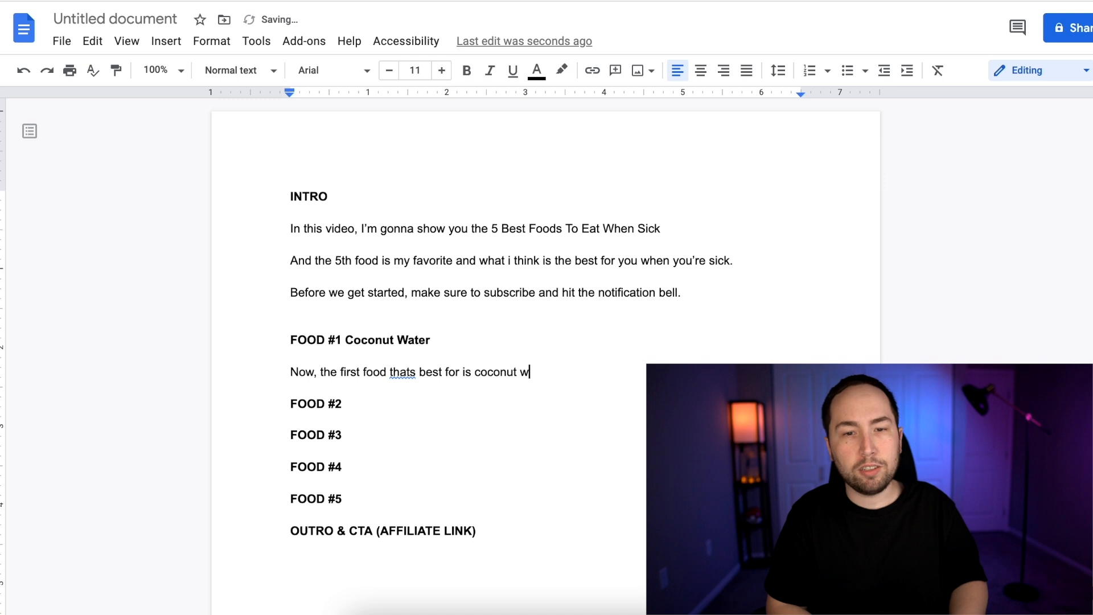
{"action": "type", "text": "ater"}
{"action": "key", "text": "Return"}
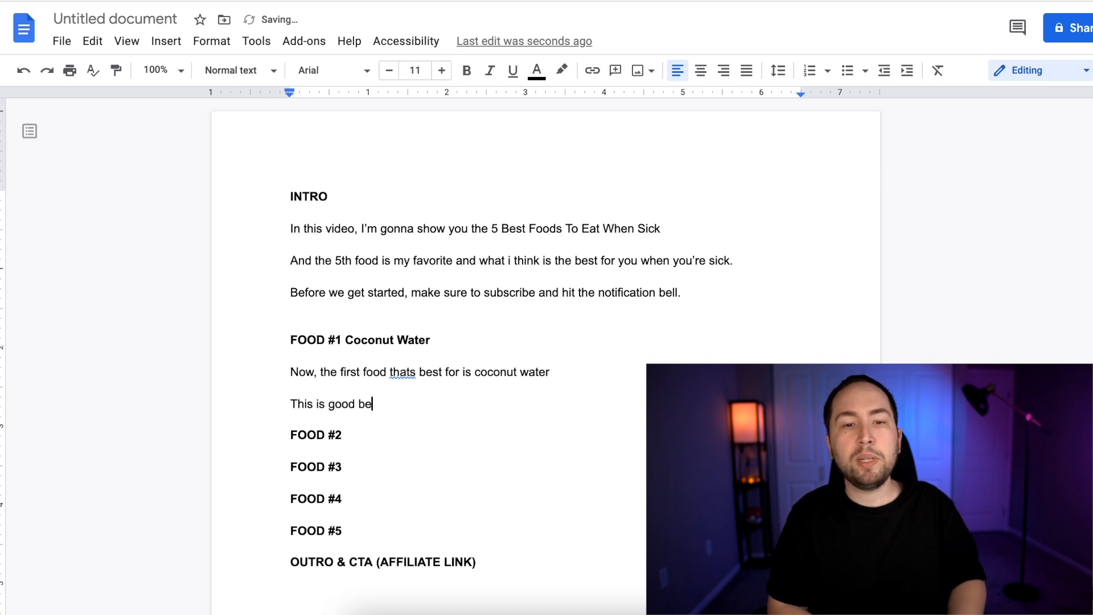
{"action": "key", "text": "Return"}
{"action": "type", "text": "-"}
{"action": "key", "text": "shift+Return"}
{"action": "type", "text": "-"}
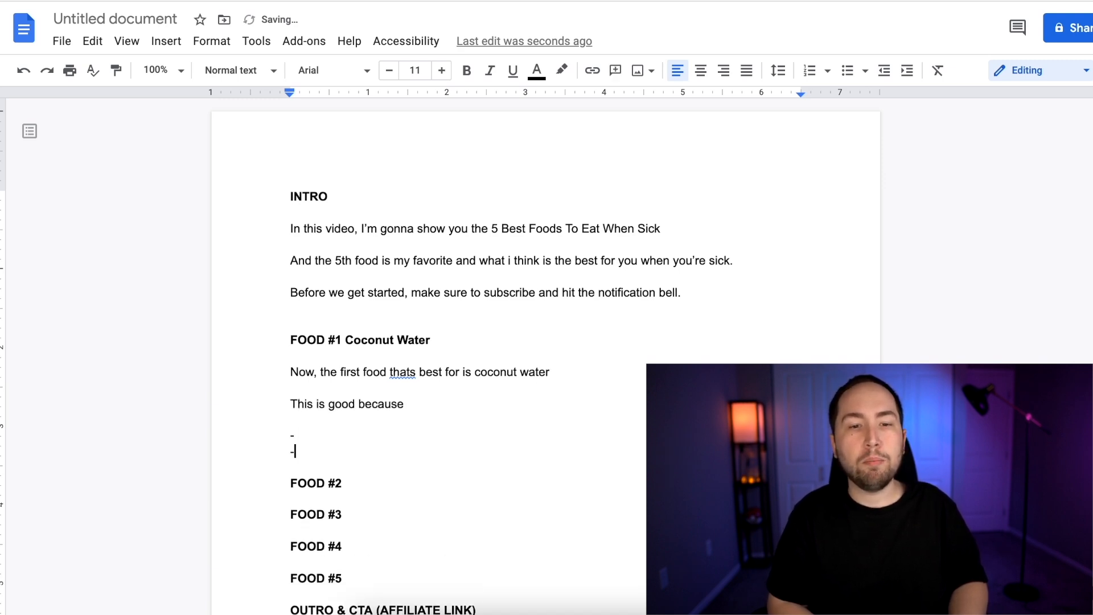
{"action": "key", "text": "shift+Return"}
{"action": "type", "text": "-"}
{"action": "scroll", "coordinate": [524, 337], "scroll_direction": "down", "scroll_amount": 1}
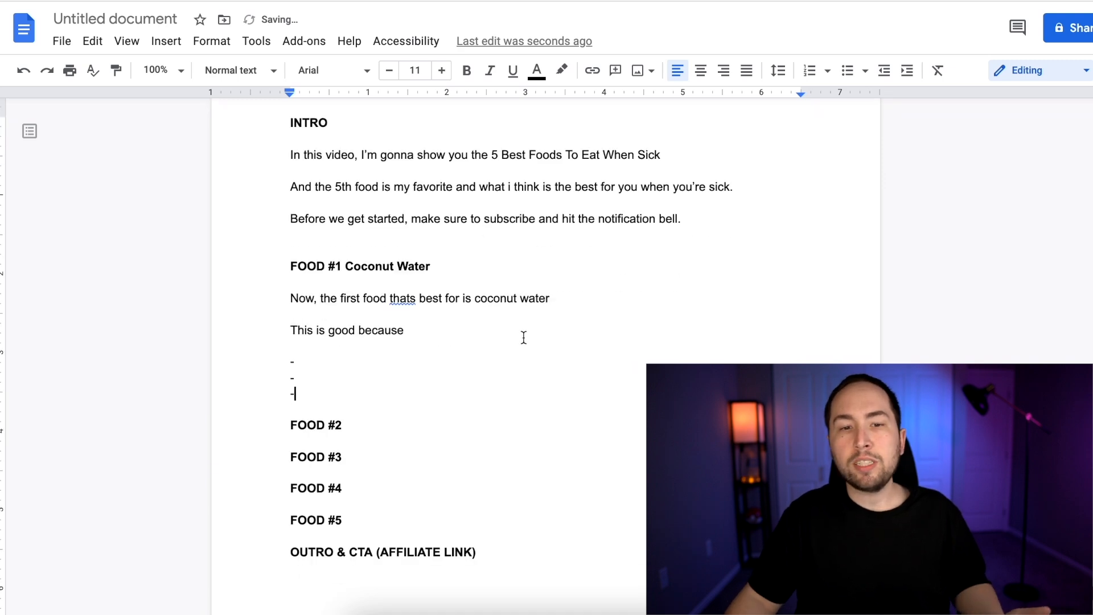
{"action": "left_click", "coordinate": [398, 425]}
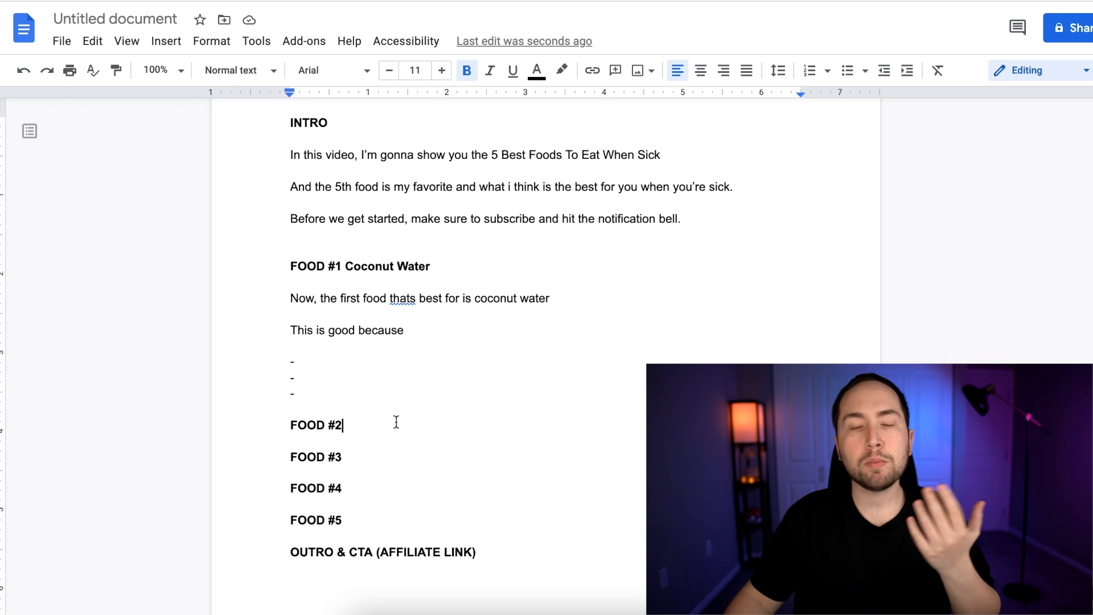
{"action": "left_click", "coordinate": [378, 397]}
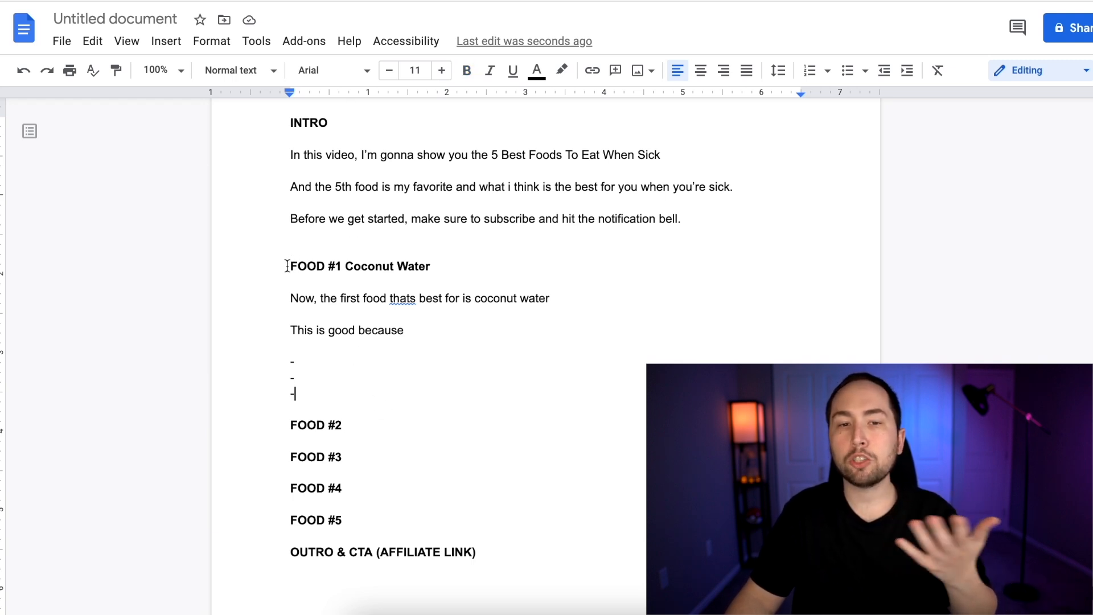
{"action": "double_click", "coordinate": [383, 442]}
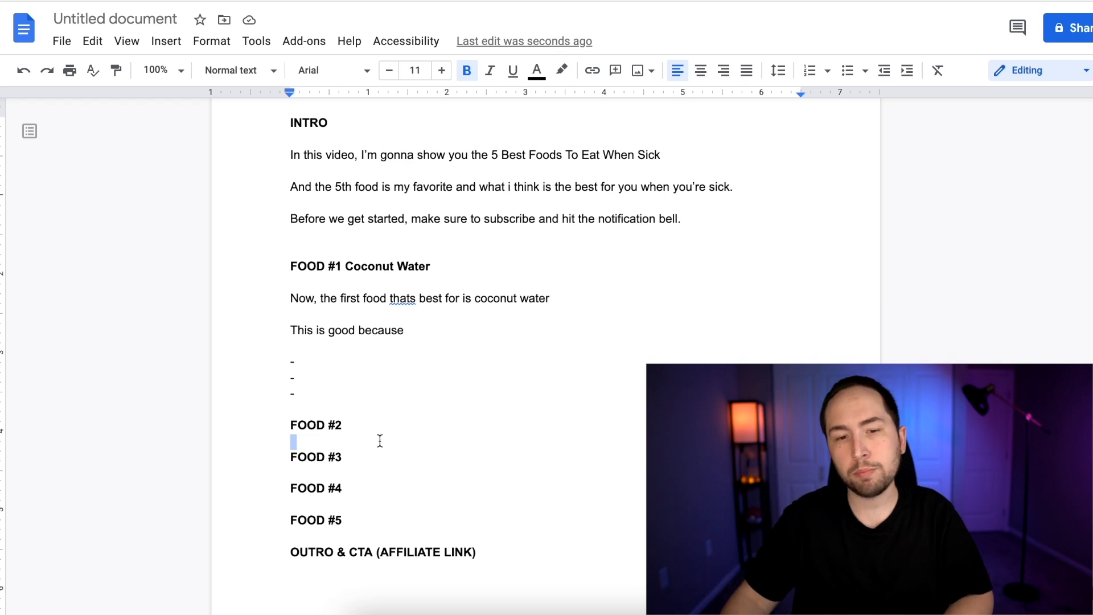
{"action": "scroll", "coordinate": [378, 440], "scroll_direction": "down", "scroll_amount": 2}
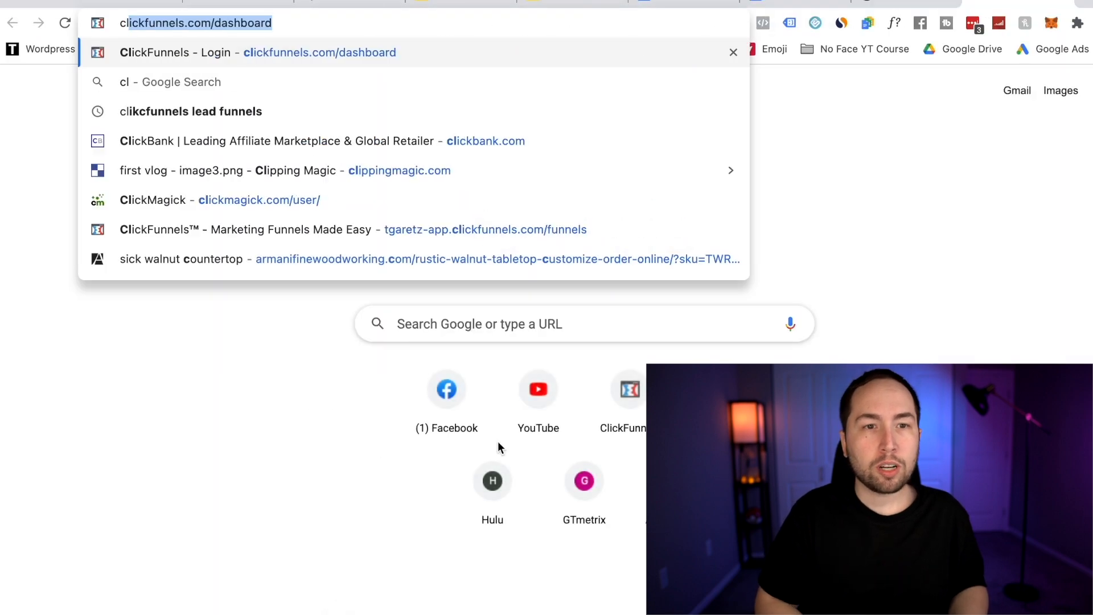
Switch to the ClickBank affiliate marketplace and look through its product categories
{"action": "type", "text": "ickb"}
{"action": "key", "text": "Return"}
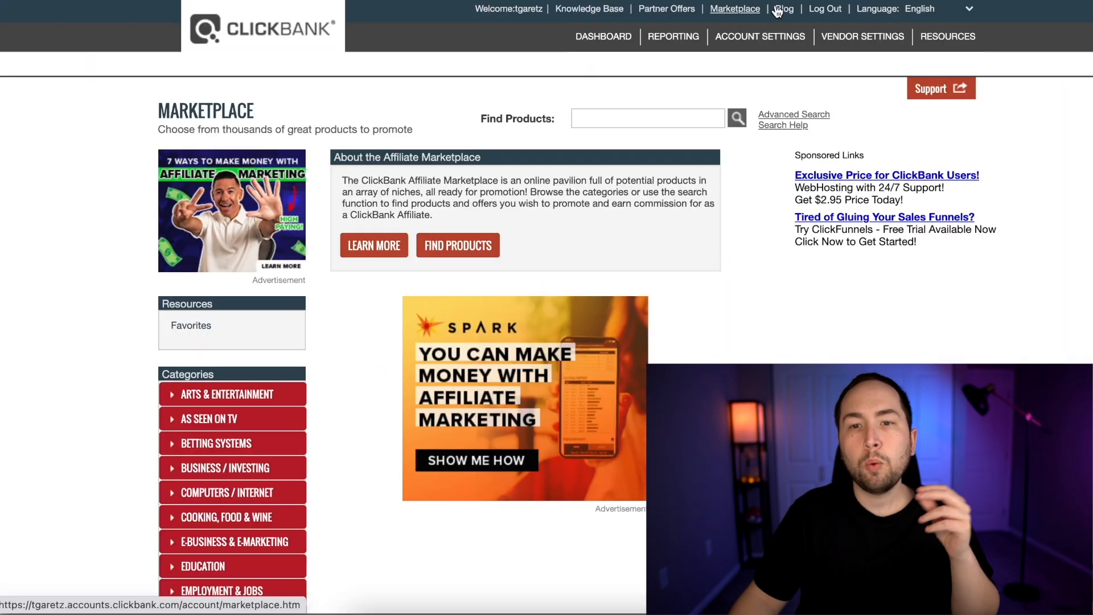
{"action": "scroll", "coordinate": [37, 310], "scroll_direction": "down", "scroll_amount": 8}
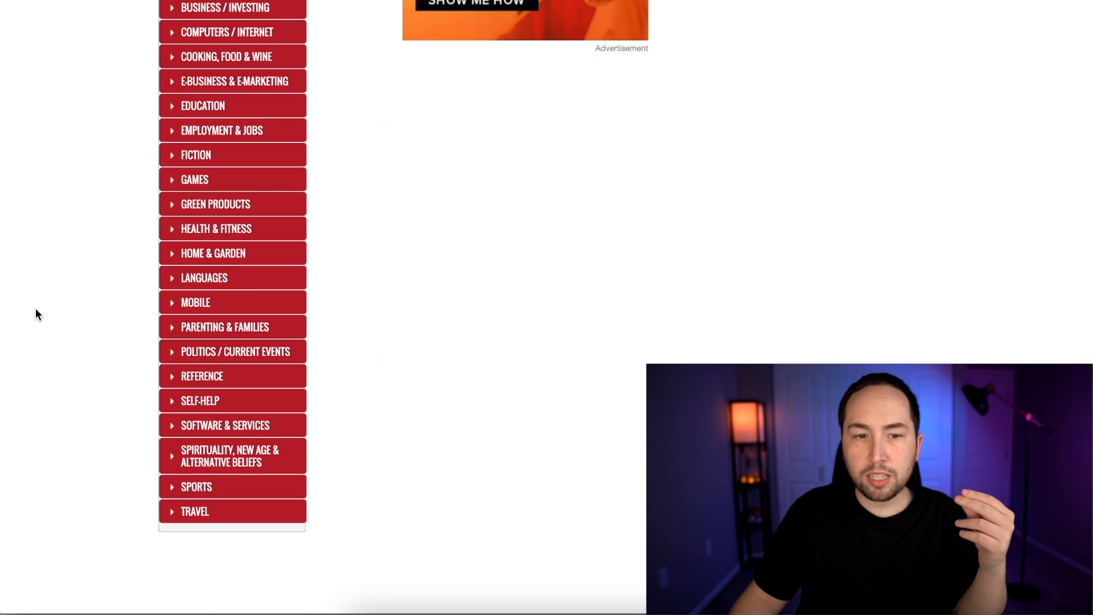
{"action": "scroll", "coordinate": [37, 313], "scroll_direction": "up", "scroll_amount": 4}
{"action": "scroll", "coordinate": [229, 142], "scroll_direction": "down", "scroll_amount": 5}
{"action": "scroll", "coordinate": [228, 139], "scroll_direction": "up", "scroll_amount": 2}
{"action": "scroll", "coordinate": [232, 141], "scroll_direction": "up", "scroll_amount": 4}
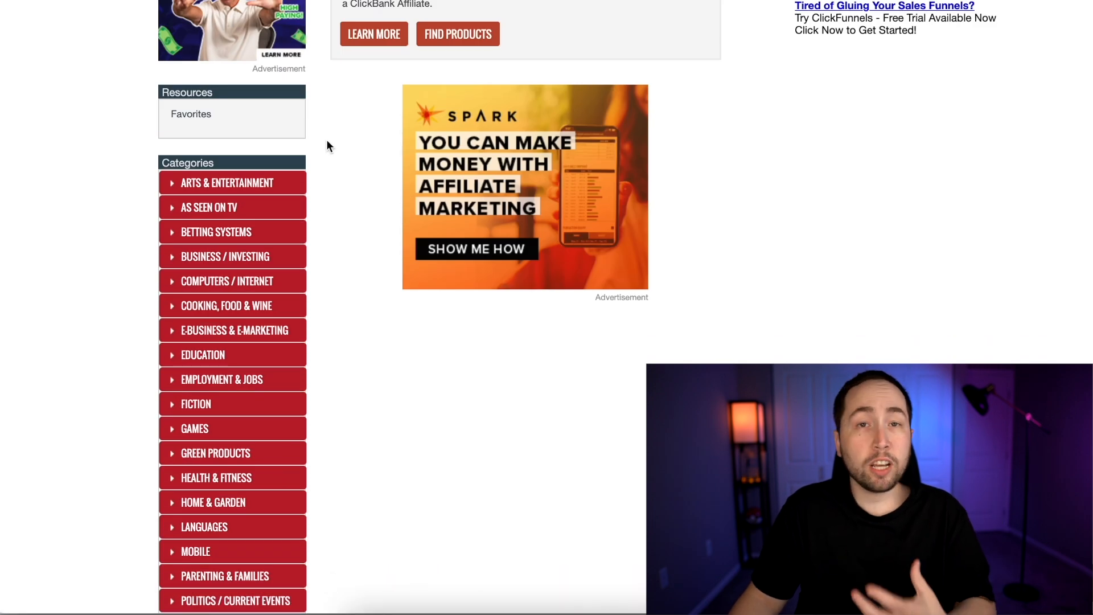
{"action": "scroll", "coordinate": [326, 151], "scroll_direction": "down", "scroll_amount": 1}
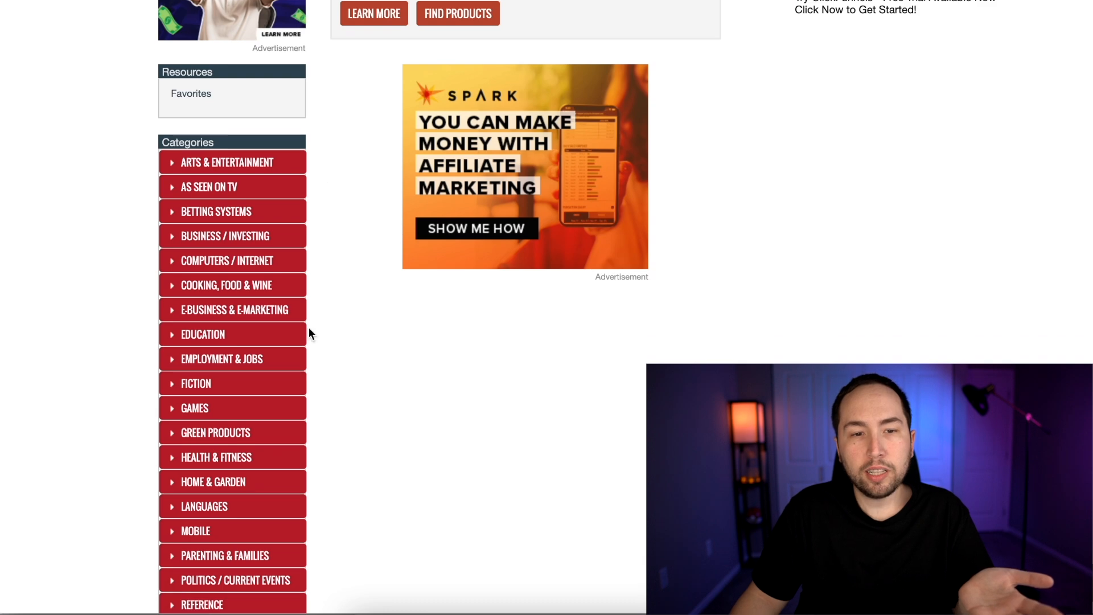
Open the Cooking, Food & Wine category and sort its offers by Gravity
{"action": "left_click", "coordinate": [174, 287]}
{"action": "left_click", "coordinate": [199, 287]}
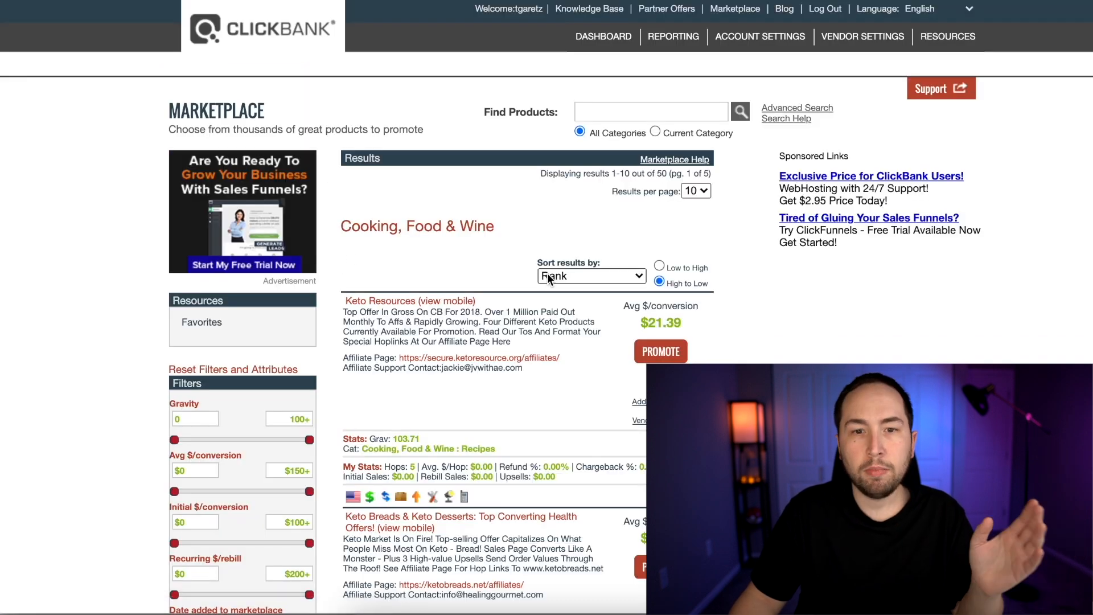
{"action": "left_click", "coordinate": [566, 277]}
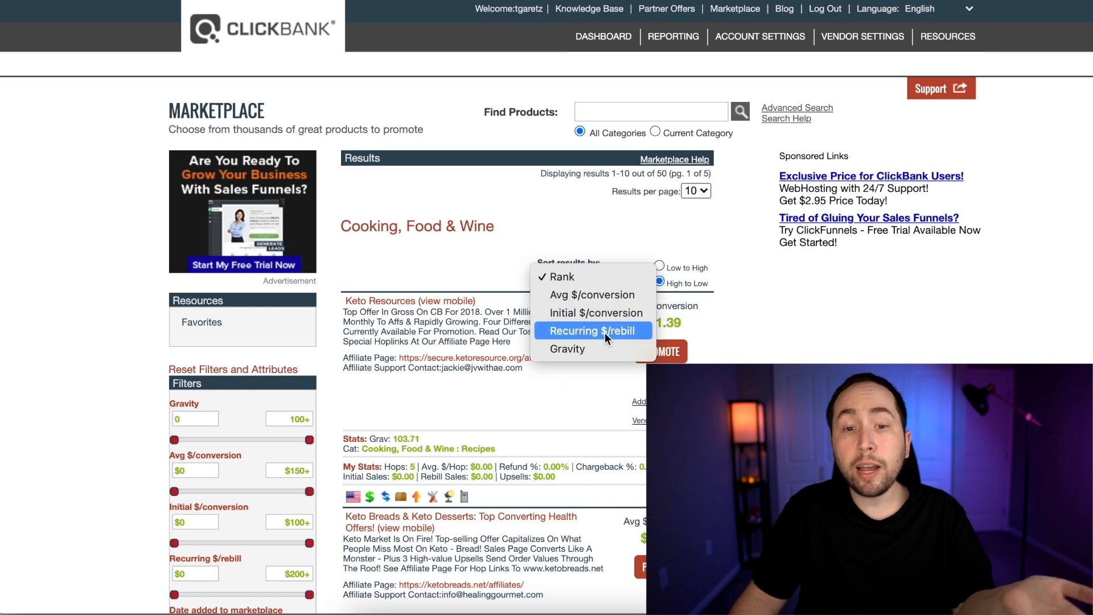
{"action": "left_click", "coordinate": [565, 348]}
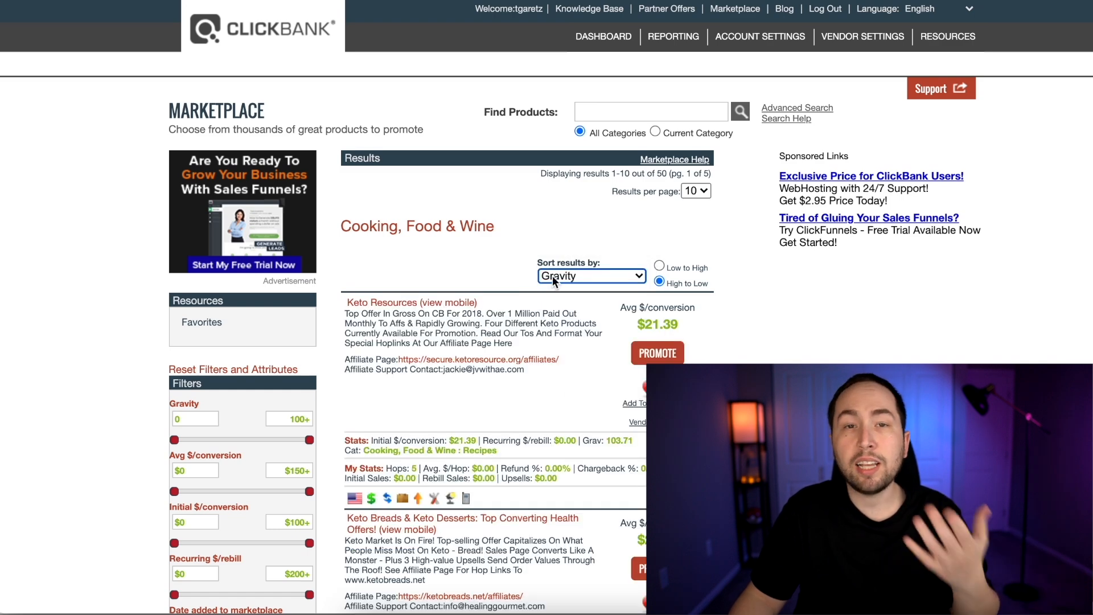
{"action": "scroll", "coordinate": [512, 276], "scroll_direction": "down", "scroll_amount": 1}
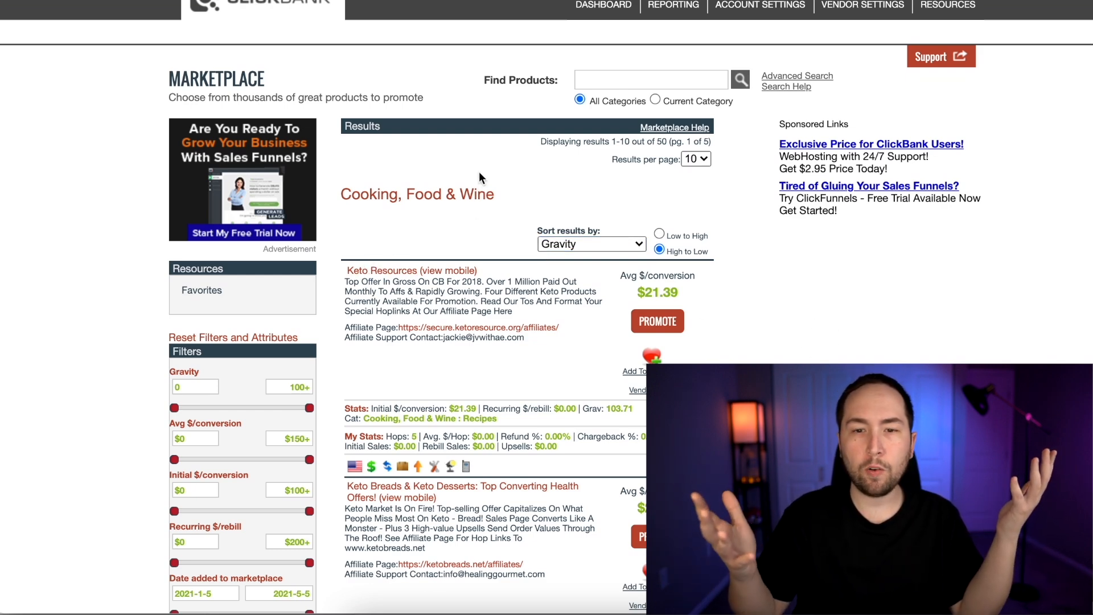
Generate the affiliate link for promoting the Keto Resources offer
{"action": "left_click", "coordinate": [656, 321]}
{"action": "left_click", "coordinate": [364, 155]}
{"action": "left_click", "coordinate": [656, 267]}
{"action": "left_click", "coordinate": [996, 276]}
Open the Bitly website in a new browser tab and find its link-shortening field
{"action": "key", "text": "super+t"}
{"action": "type", "text": "bitl"}
{"action": "key", "text": "Return"}
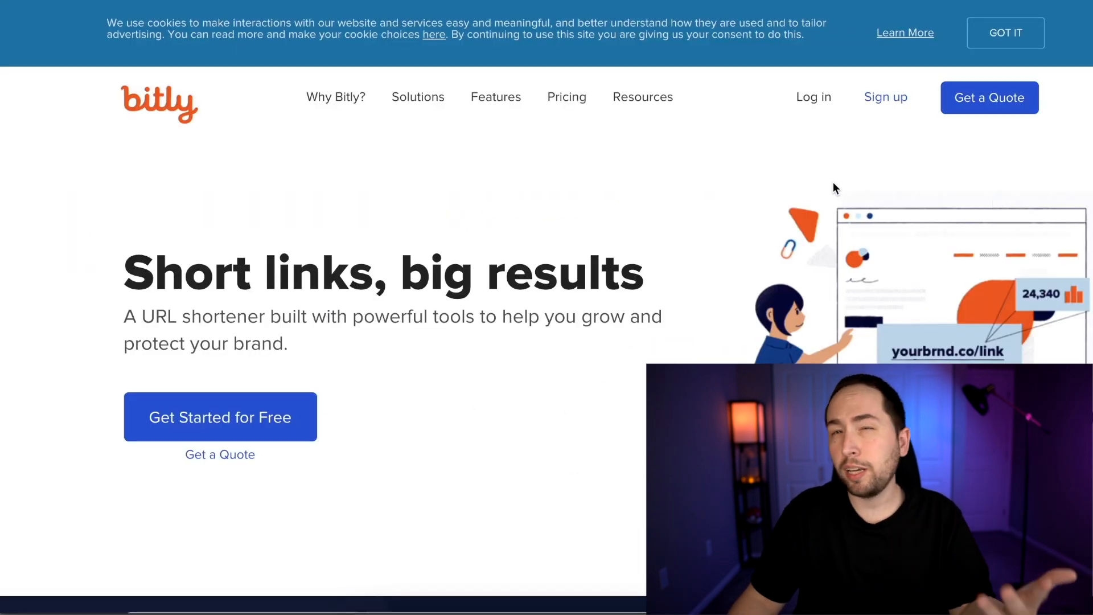
{"action": "scroll", "coordinate": [833, 183], "scroll_direction": "down", "scroll_amount": 3}
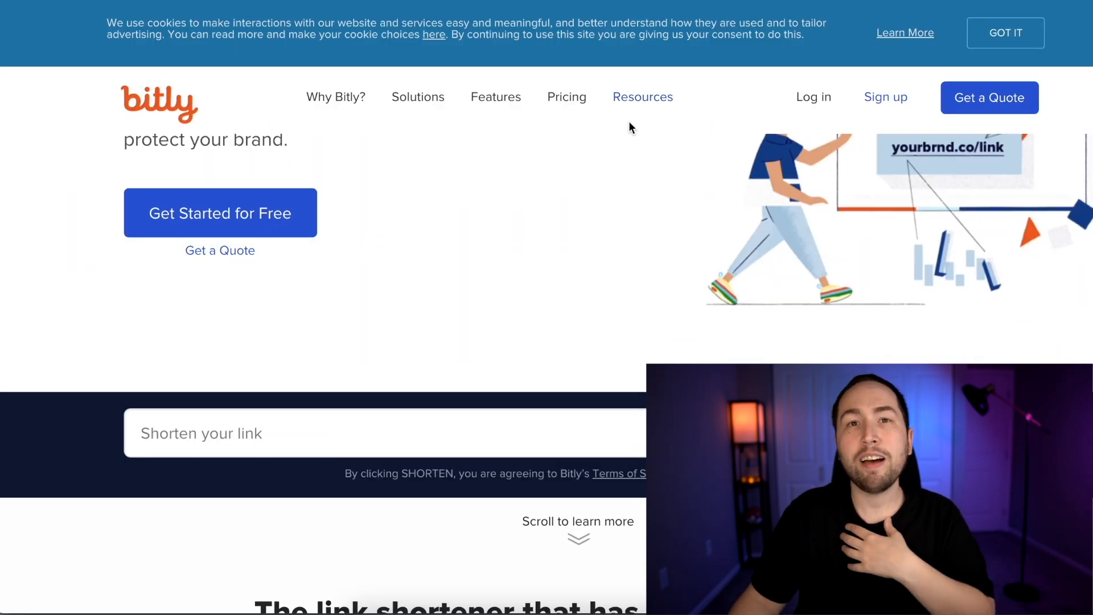
Shorten the ClickBank affiliate link in Bitly and copy the resulting short link
{"action": "mouse_move", "coordinate": [626, 141]}
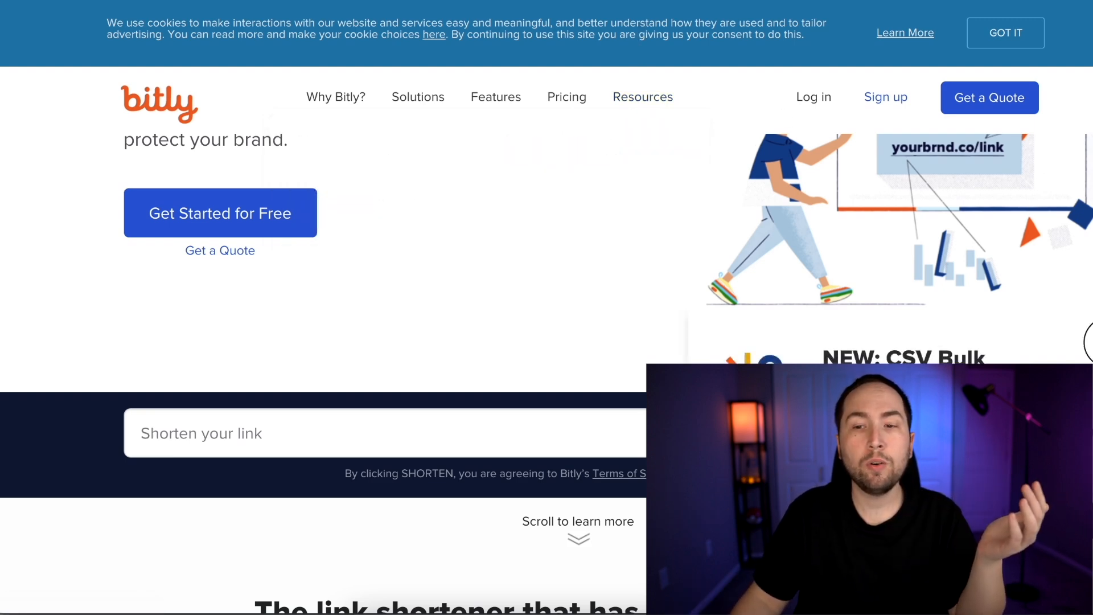
{"action": "scroll", "coordinate": [717, 142], "scroll_direction": "down", "scroll_amount": 1}
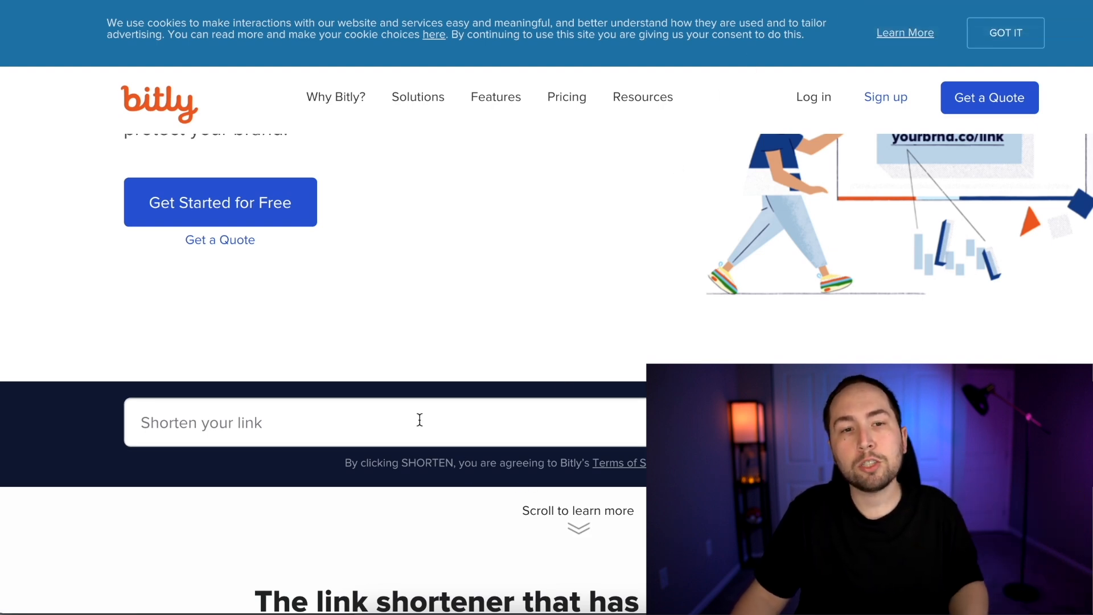
{"action": "left_click", "coordinate": [251, 426]}
{"action": "type", "text": "https://be4a6di72bvw0mafjnpnsmfkav.hop.clickbank.net/"}
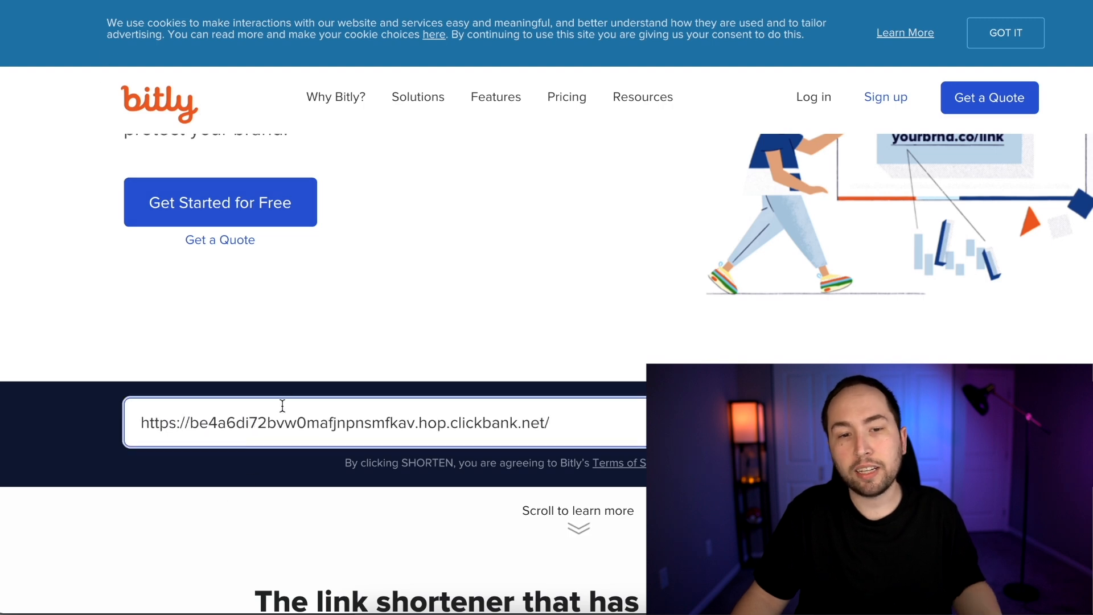
{"action": "left_click", "coordinate": [885, 425]}
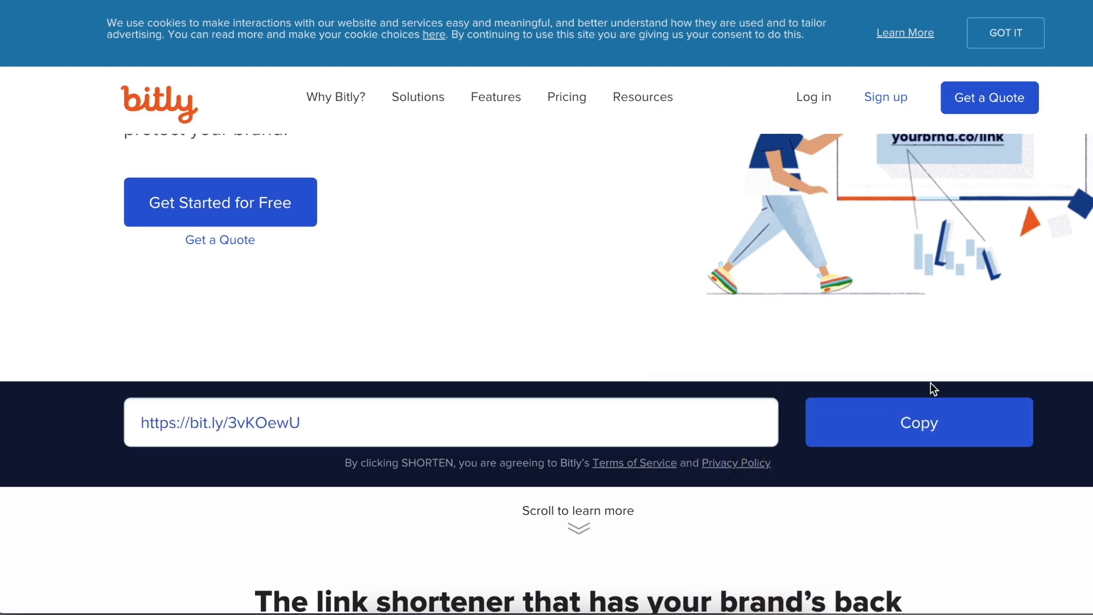
{"action": "scroll", "coordinate": [889, 339], "scroll_direction": "down", "scroll_amount": 2}
Switch to the Google Docs script and paste the short link under "OUTRO & CTA (AFFILIATE LINK)", leaving an empty paragraph above it
{"action": "left_click", "coordinate": [826, 298]}
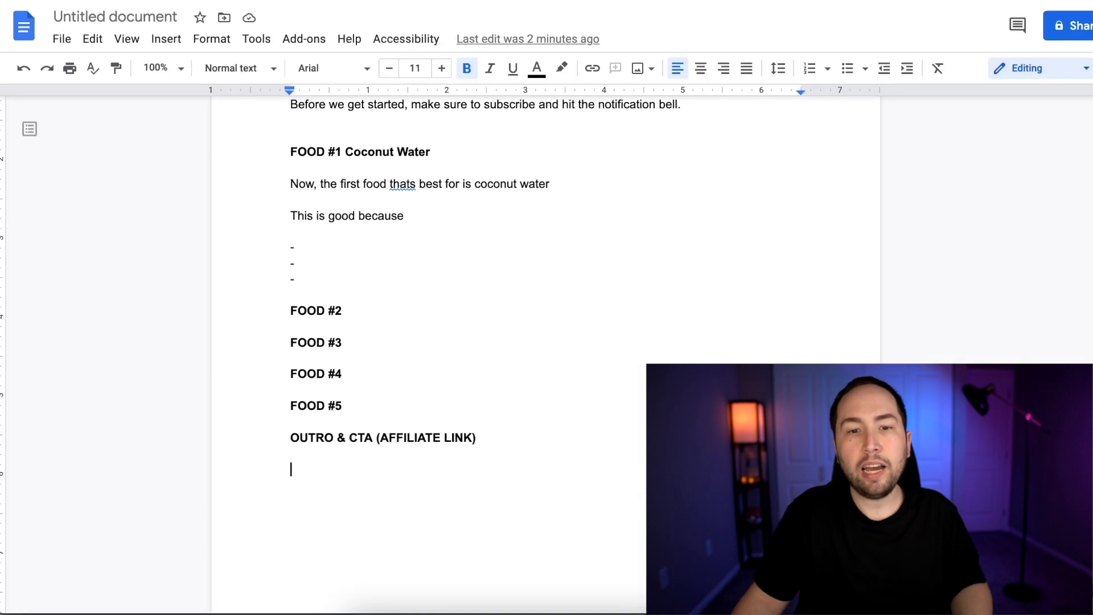
{"action": "key", "text": "Return"}
{"action": "key", "text": "ctrl+v"}
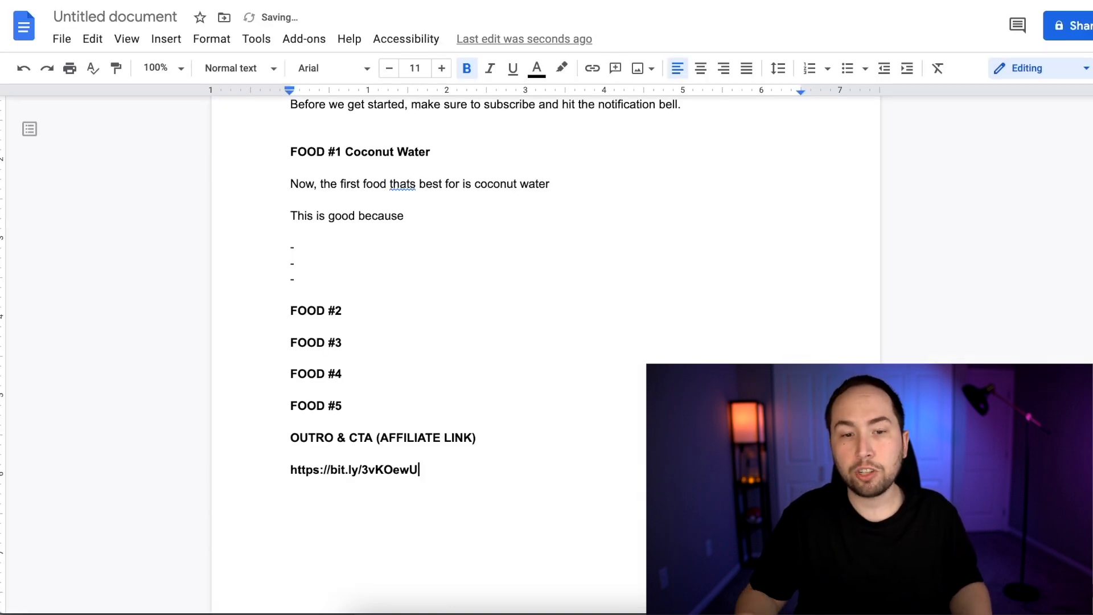
{"action": "left_click", "coordinate": [472, 457]}
{"action": "key", "text": "Return"}
{"action": "key", "text": "Return"}
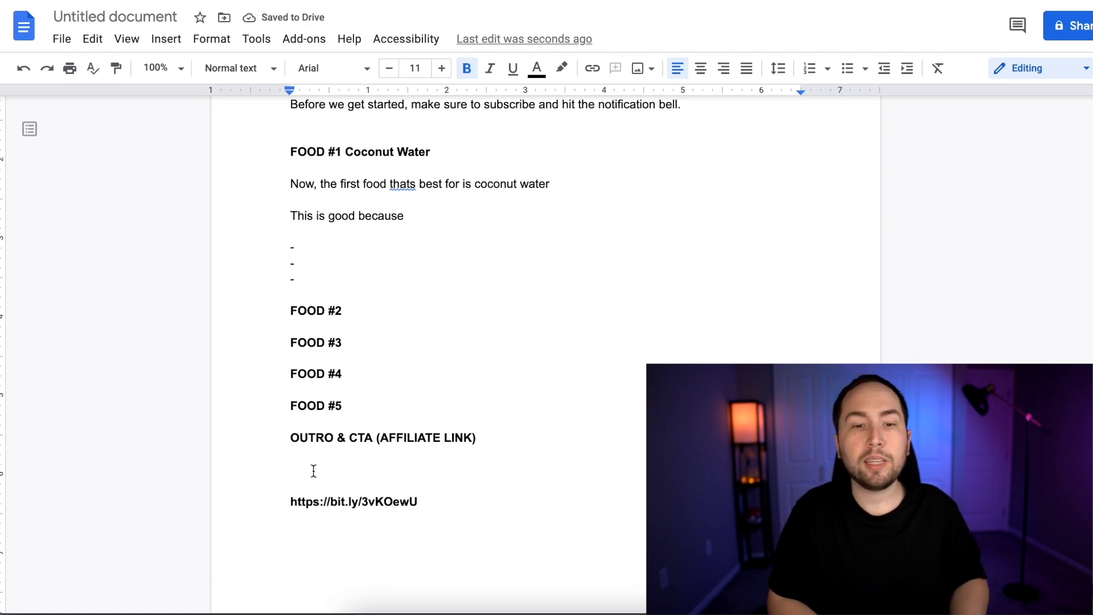
Begin the outro above the link with "Thanks for watching, if you want to get the best natural keto recipes"
{"action": "type", "text": "Thanks dfo"}
{"action": "key", "text": "BackSpace"}
{"action": "key", "text": "BackSpace"}
{"action": "key", "text": "BackSpace"}
{"action": "type", "text": "for watching, if you want to"}
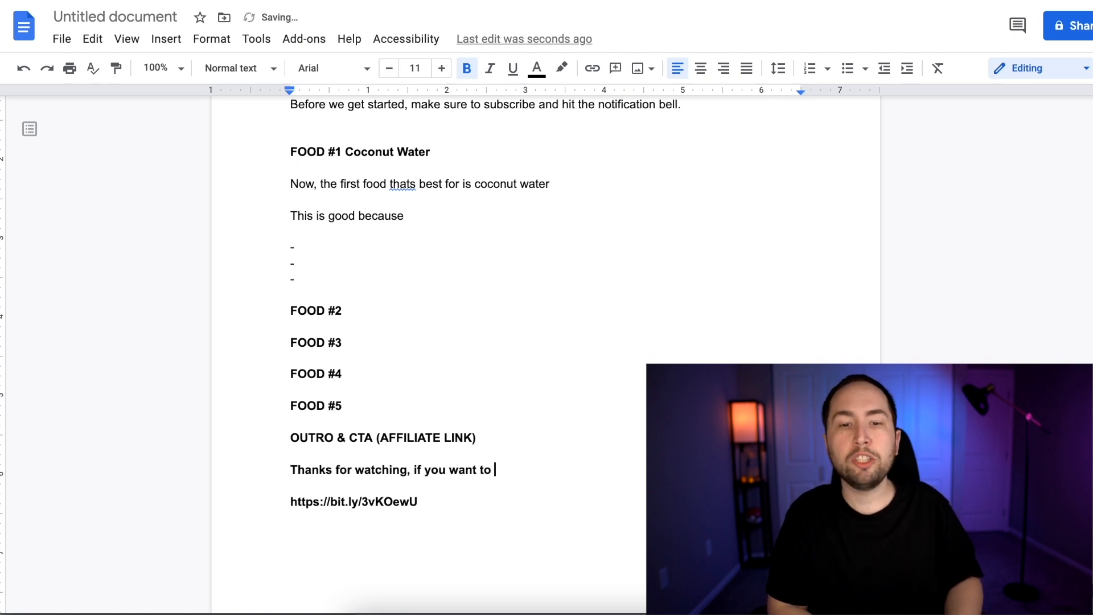
{"action": "type", "text": " get the best keto"}
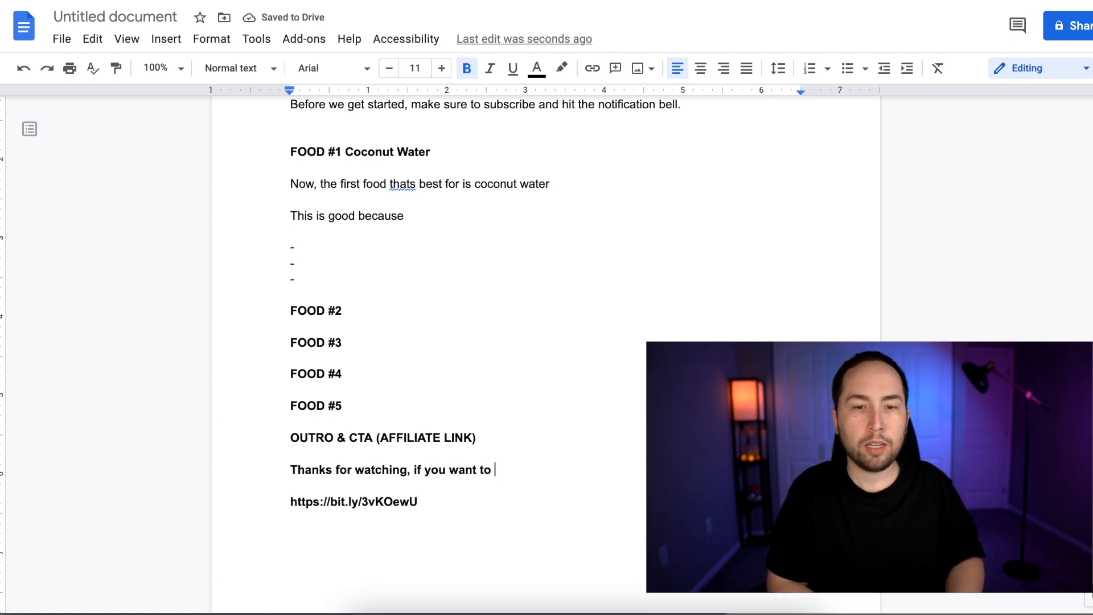
{"action": "type", "text": " recipe"}
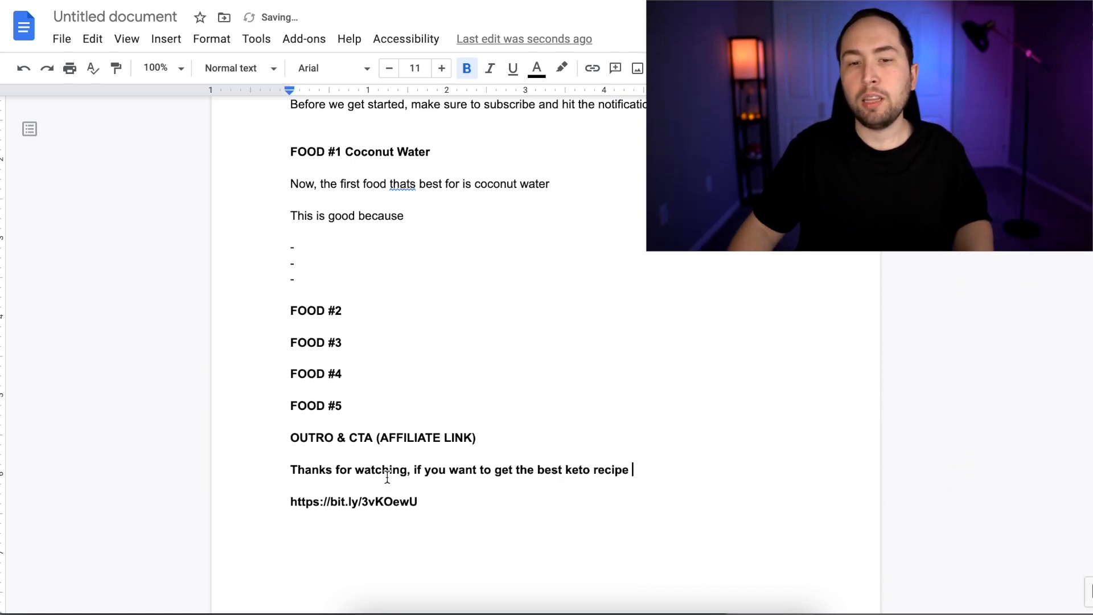
{"action": "left_click", "coordinate": [565, 471]}
{"action": "type", "text": "natural "}
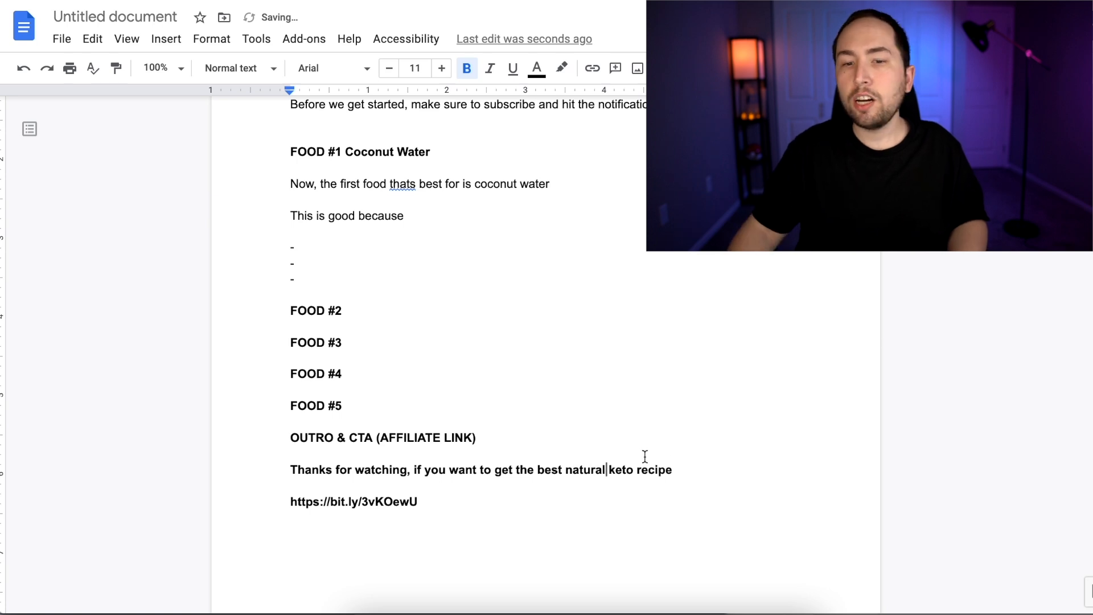
{"action": "type", "text": "s"}
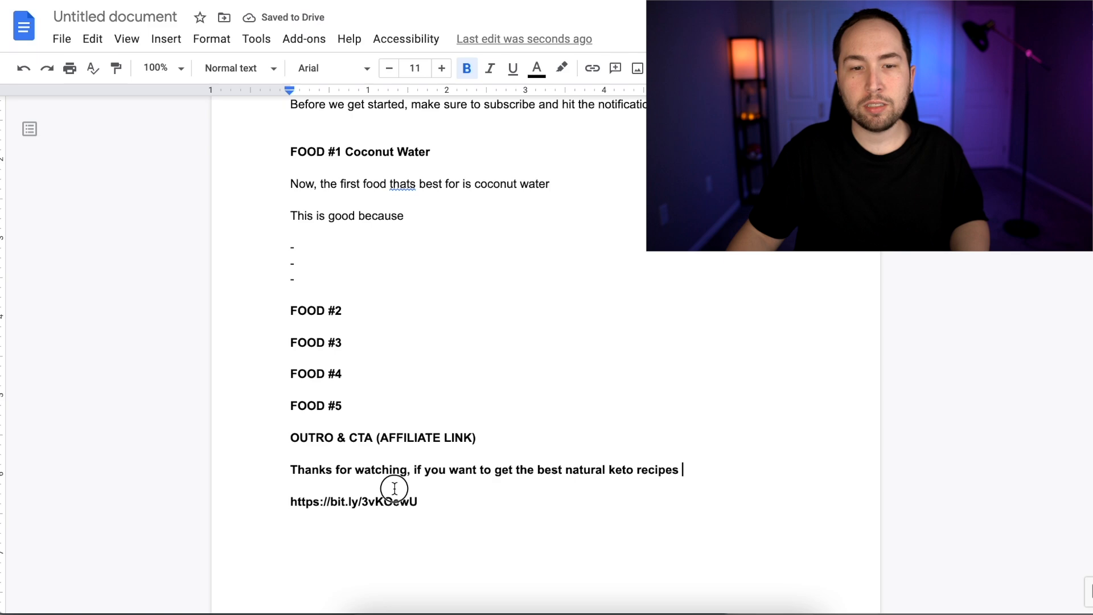
Look through the Keto Resource sales page to see what guides and meal plans the offer includes
{"action": "triple_click", "coordinate": [378, 504]}
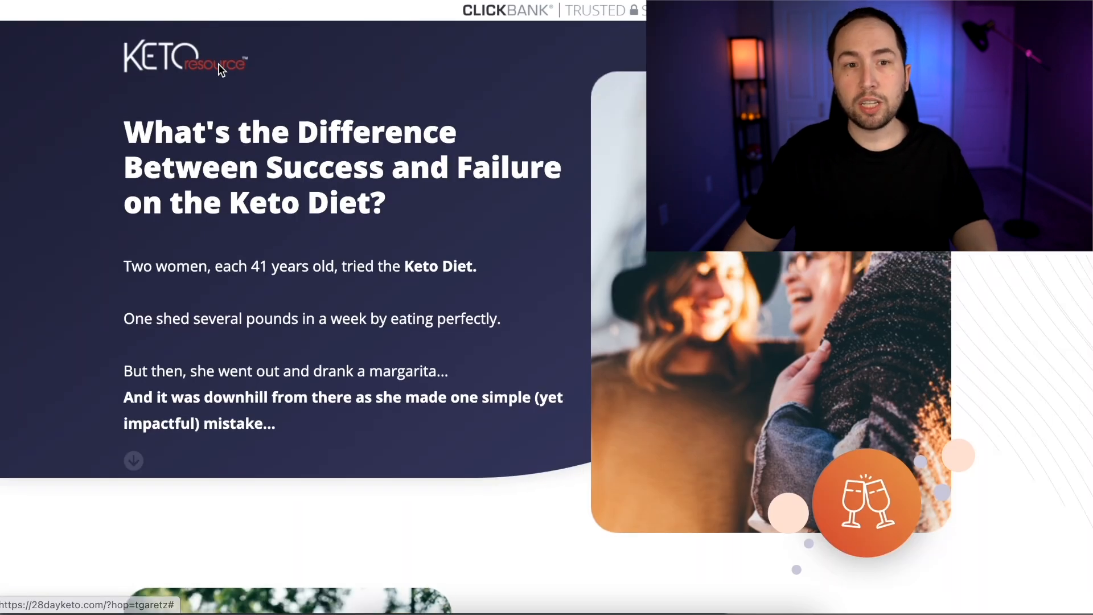
{"action": "scroll", "coordinate": [261, 169], "scroll_direction": "down", "scroll_amount": 12}
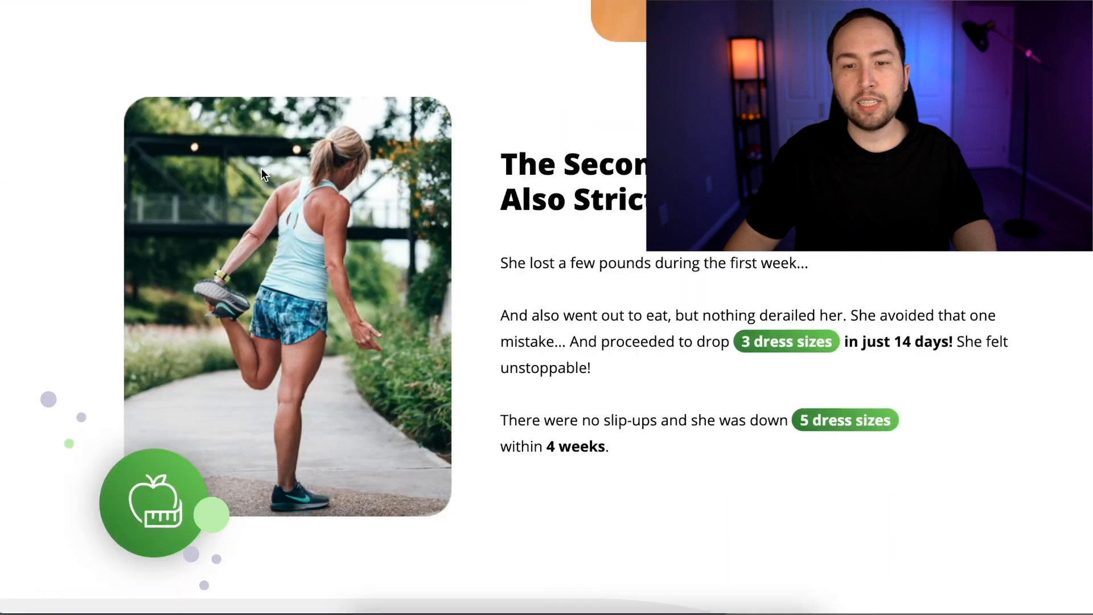
{"action": "scroll", "coordinate": [466, 159], "scroll_direction": "down", "scroll_amount": 15}
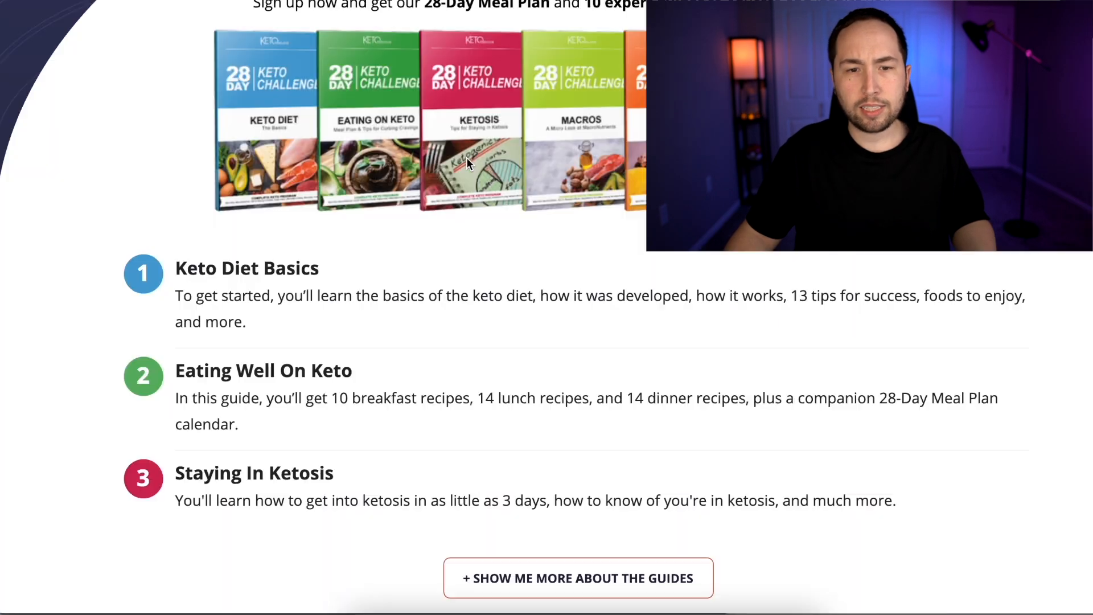
{"action": "scroll", "coordinate": [492, 137], "scroll_direction": "up", "scroll_amount": 1}
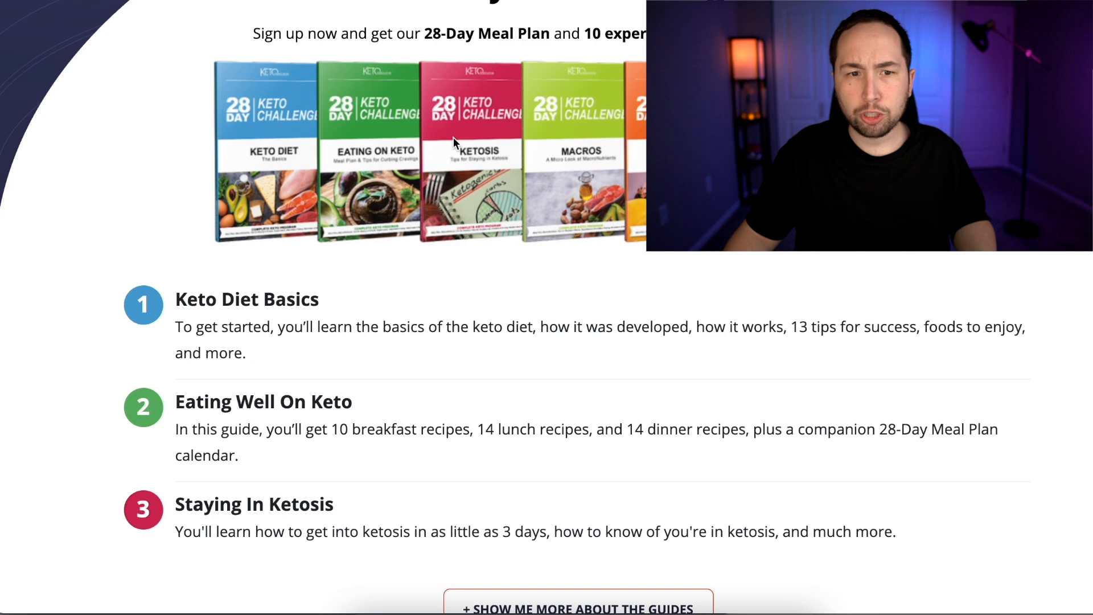
{"action": "scroll", "coordinate": [450, 144], "scroll_direction": "down", "scroll_amount": 1}
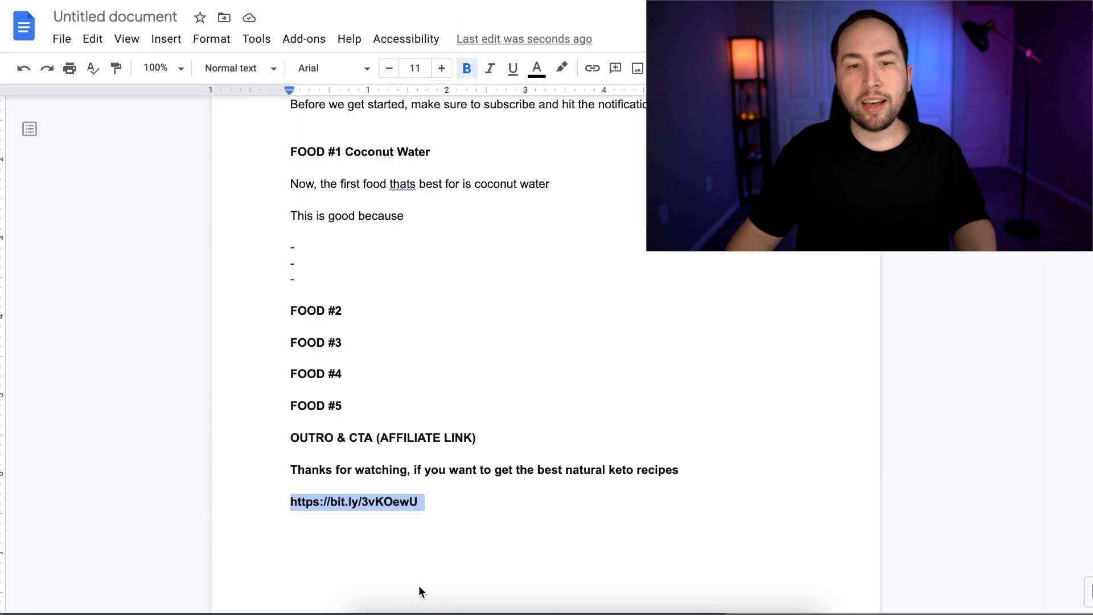
Complete the outro sentence with "click the link in the description below to get started." and remove its bold formatting
{"action": "left_click", "coordinate": [439, 470]}
{"action": "left_click", "coordinate": [685, 464]}
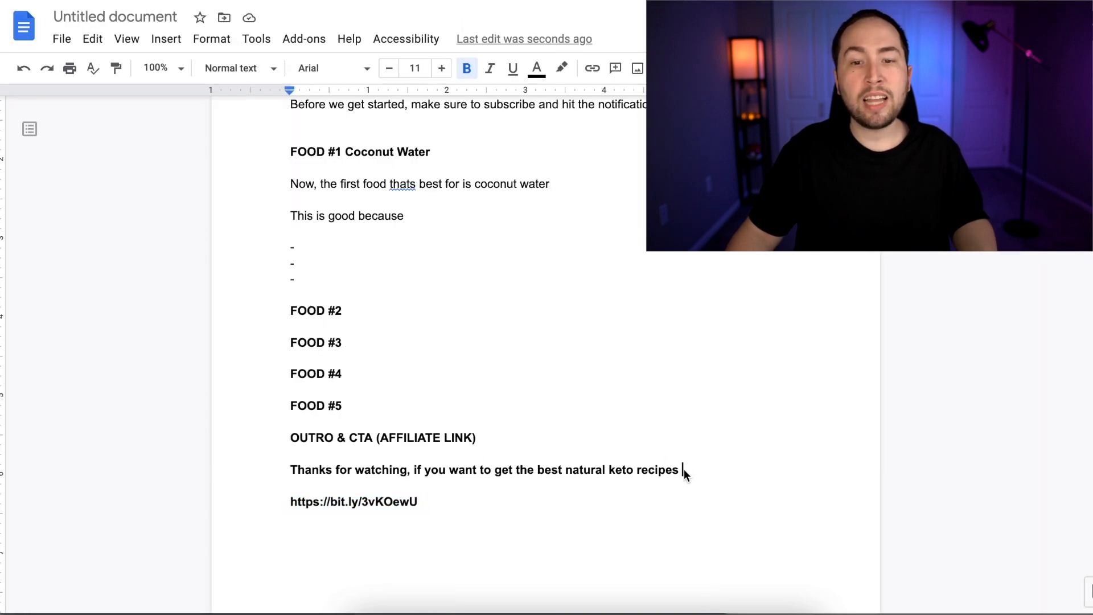
{"action": "type", "text": "clic"}
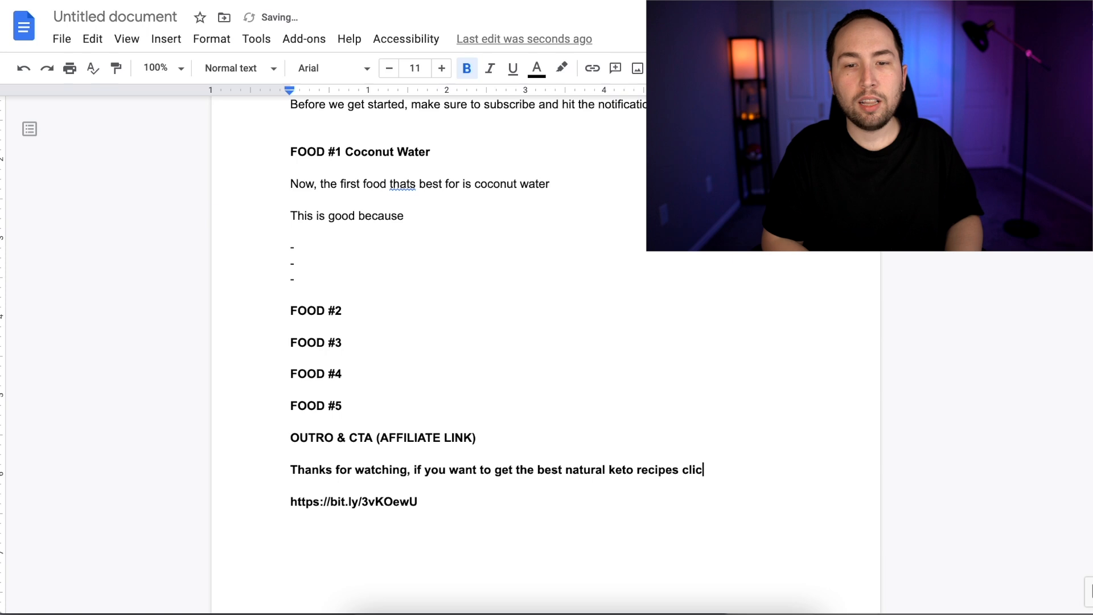
{"action": "type", "text": "k the link in the descrip"}
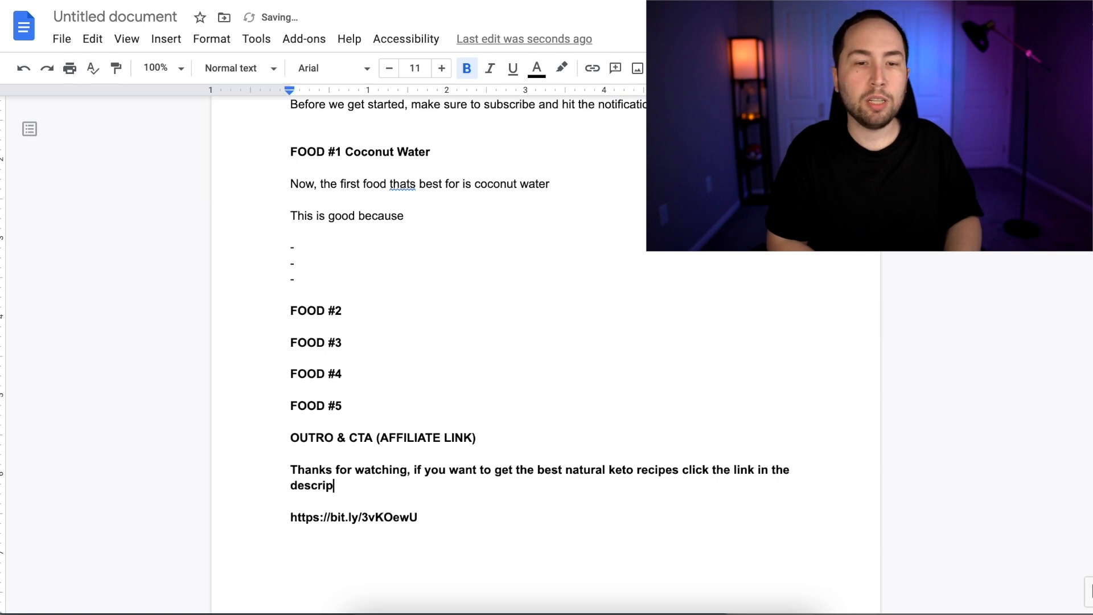
{"action": "type", "text": "tion below to get started."}
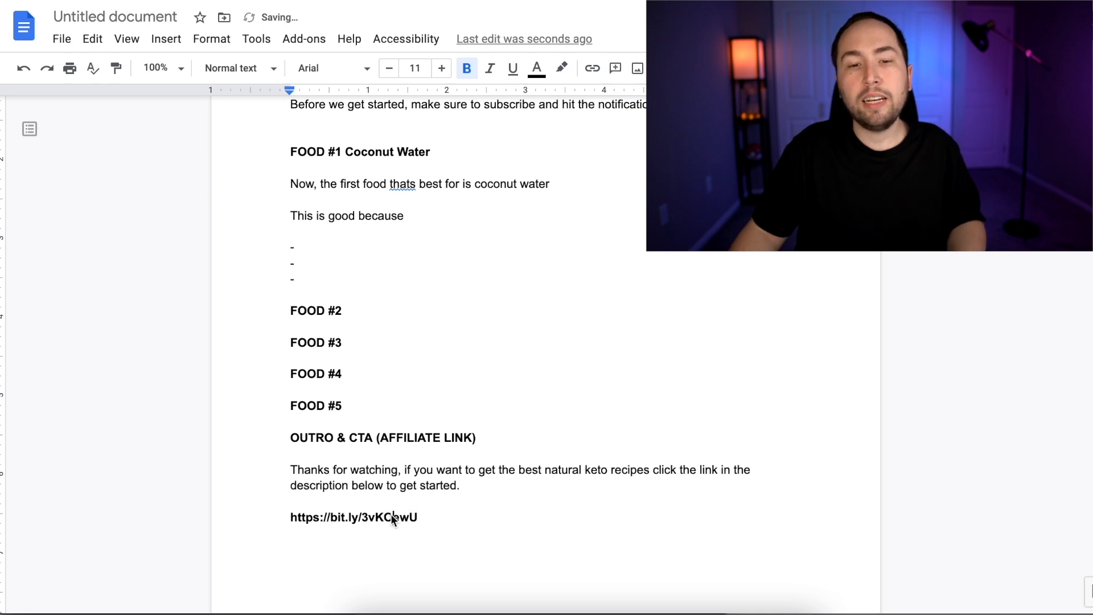
Copy the short link from the script and paste it into the video's Description on the Morningfame Optimize page
{"action": "triple_click", "coordinate": [387, 515]}
{"action": "key", "text": "ctrl+c"}
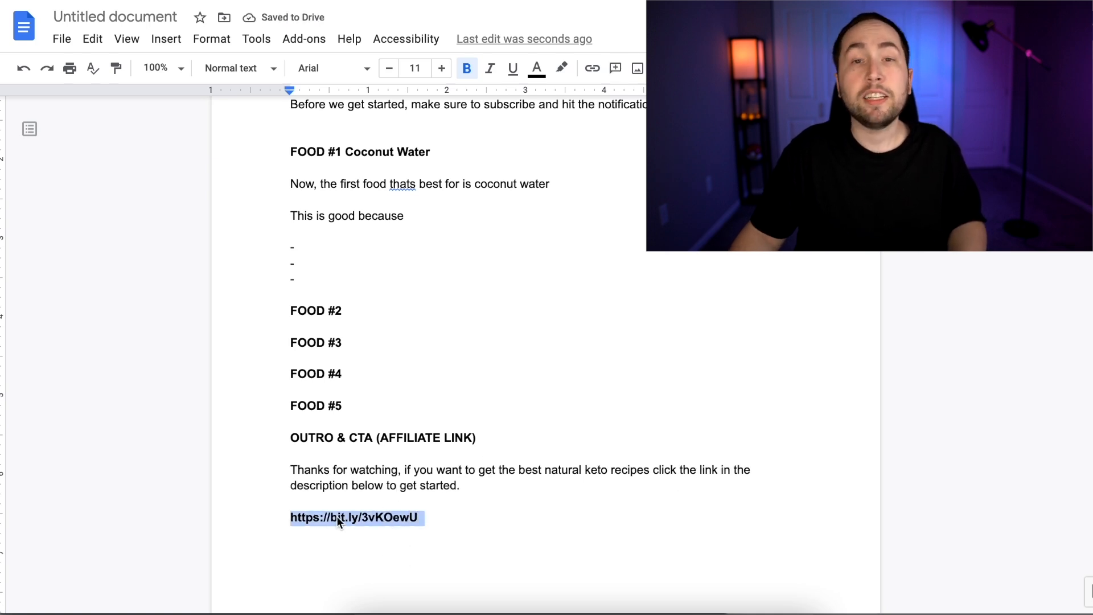
{"action": "left_click", "coordinate": [495, 2]}
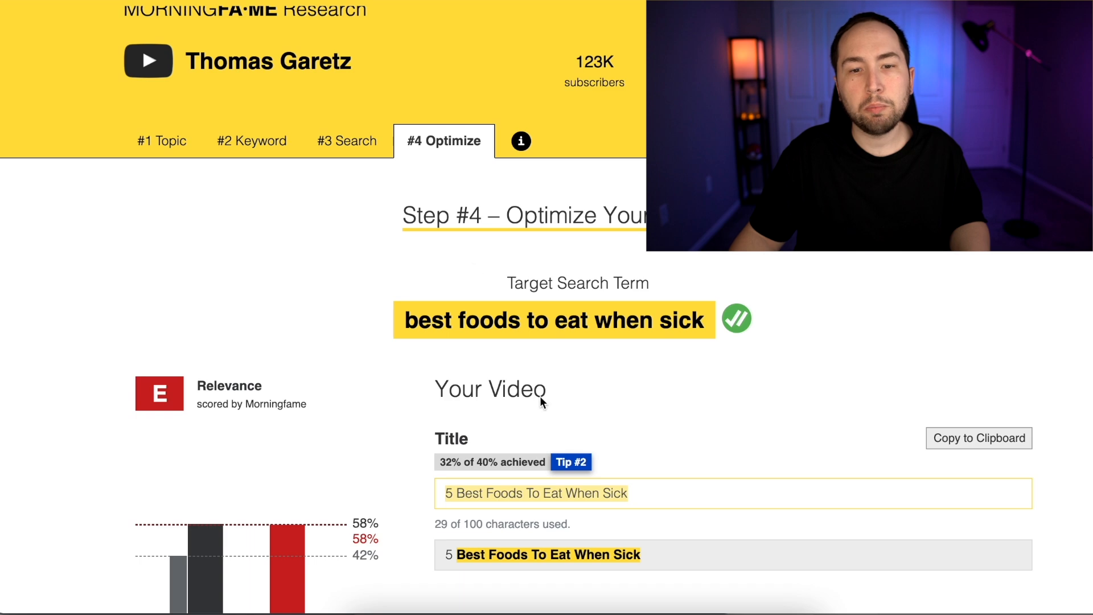
{"action": "scroll", "coordinate": [540, 396], "scroll_direction": "down", "scroll_amount": 4}
{"action": "scroll", "coordinate": [563, 405], "scroll_direction": "up", "scroll_amount": 1}
{"action": "left_click", "coordinate": [599, 513]}
{"action": "key", "text": "ctrl+v"}
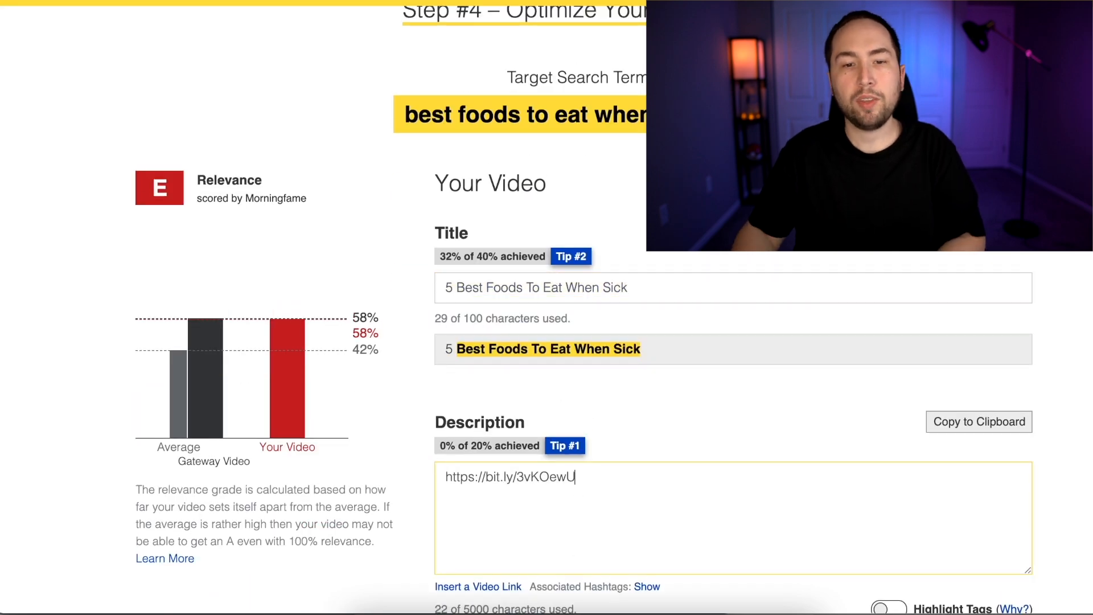
{"action": "key", "text": "BackSpace"}
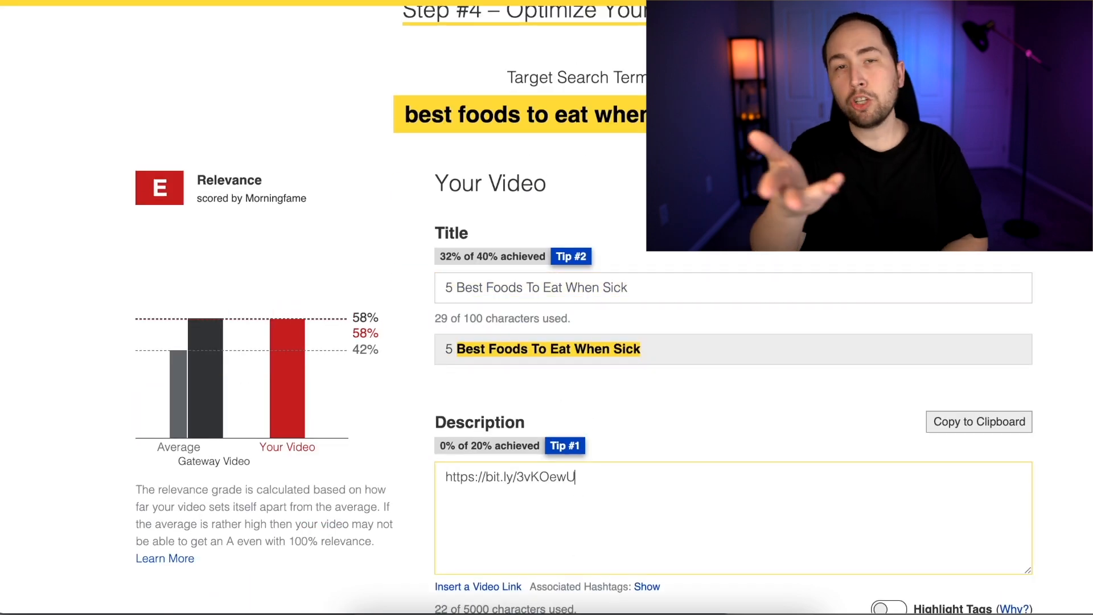
{"action": "left_click", "coordinate": [443, 478]}
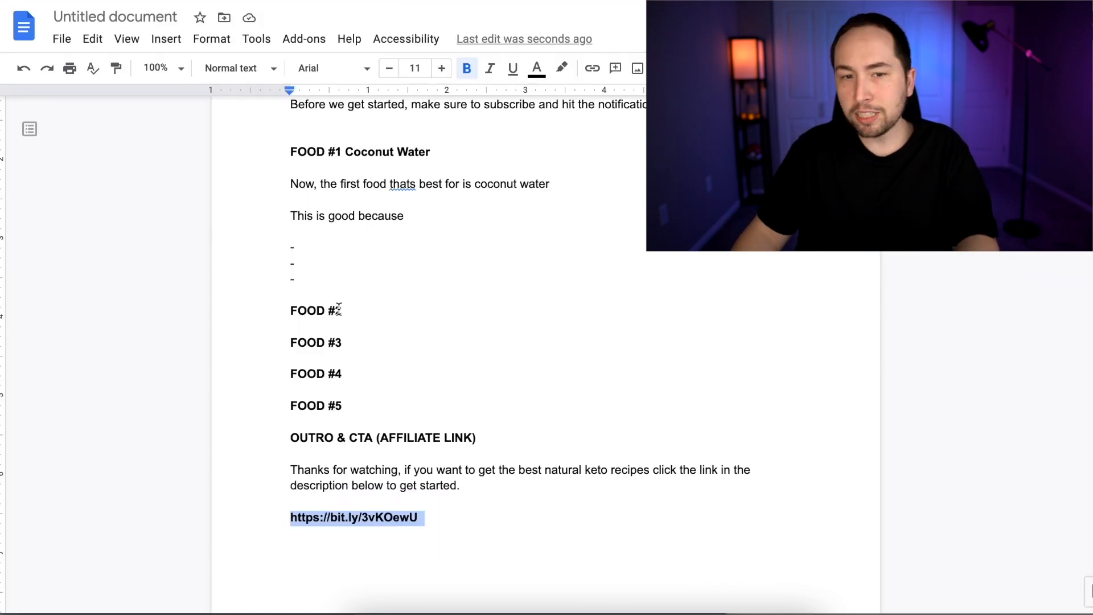
{"action": "scroll", "coordinate": [288, 230], "scroll_direction": "up", "scroll_amount": 2}
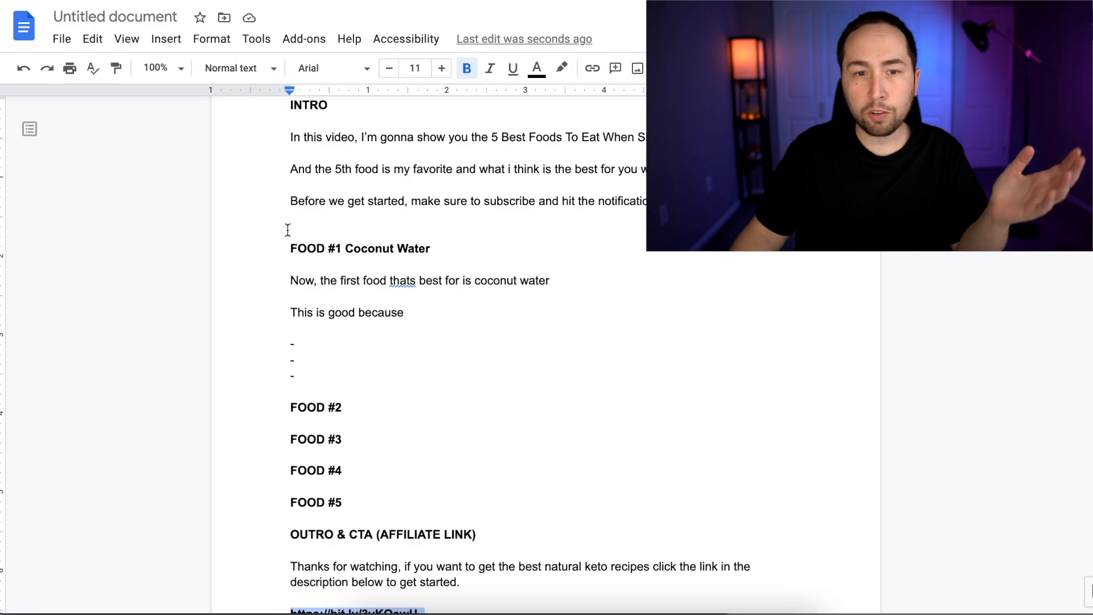
{"action": "scroll", "coordinate": [529, 317], "scroll_direction": "up", "scroll_amount": 2}
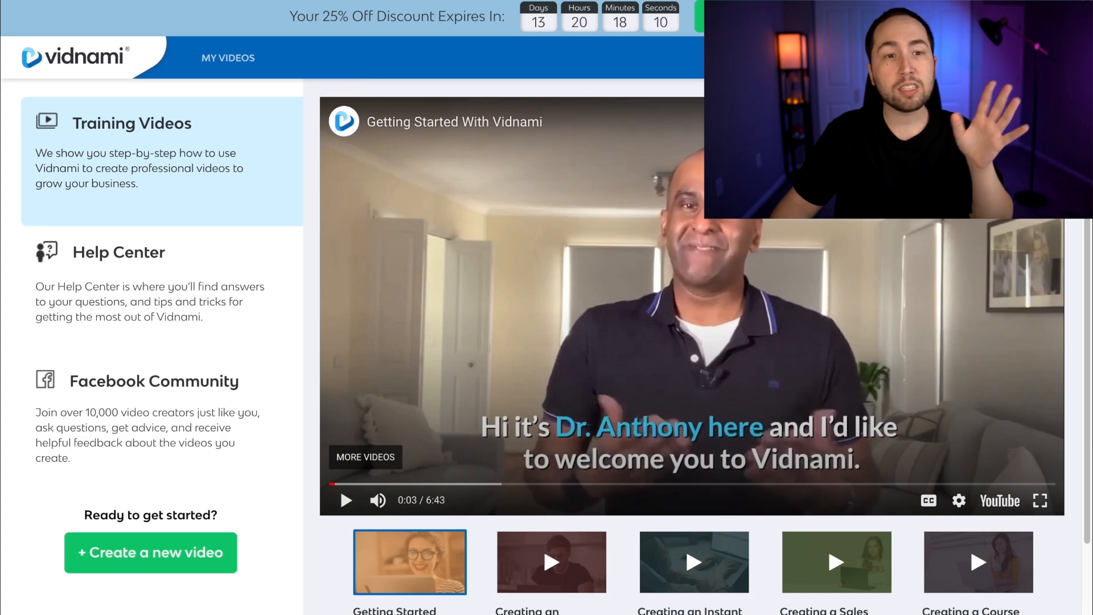
Create a new video in Vidnami and limit the Content Video templates to the Landscape (16:9) format
{"action": "scroll", "coordinate": [2, 253], "scroll_direction": "down", "scroll_amount": 1}
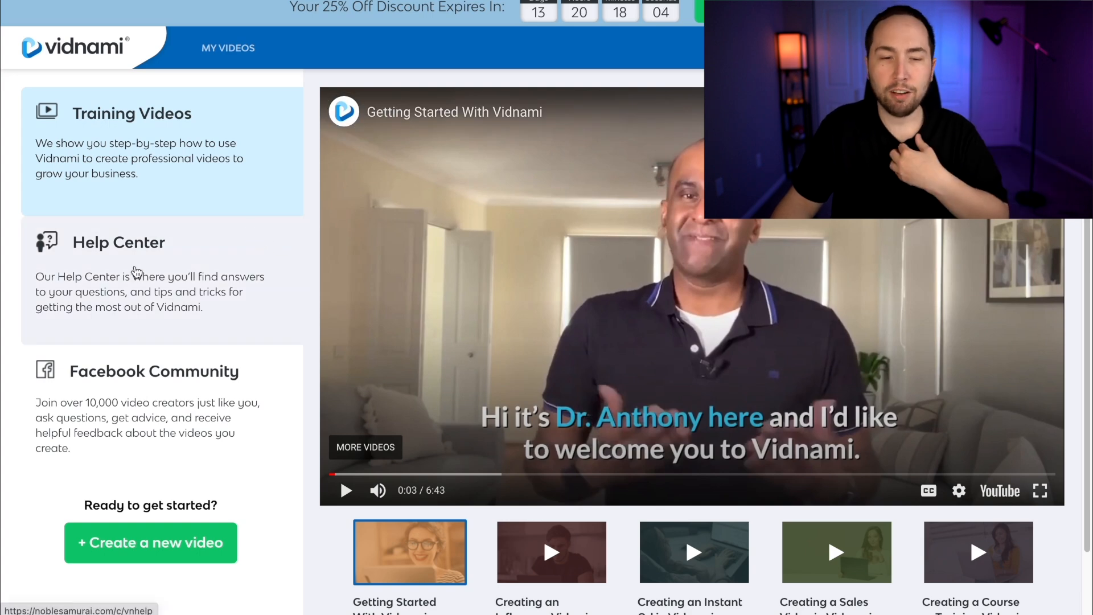
{"action": "scroll", "coordinate": [145, 409], "scroll_direction": "down", "scroll_amount": 1}
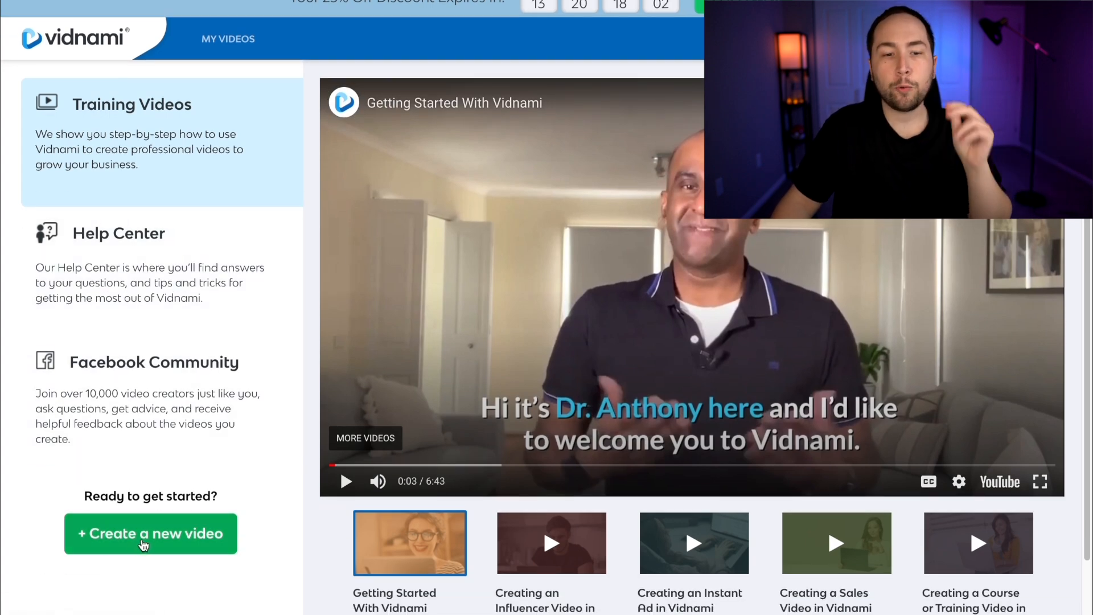
{"action": "left_click", "coordinate": [144, 545]}
{"action": "left_click", "coordinate": [390, 105]}
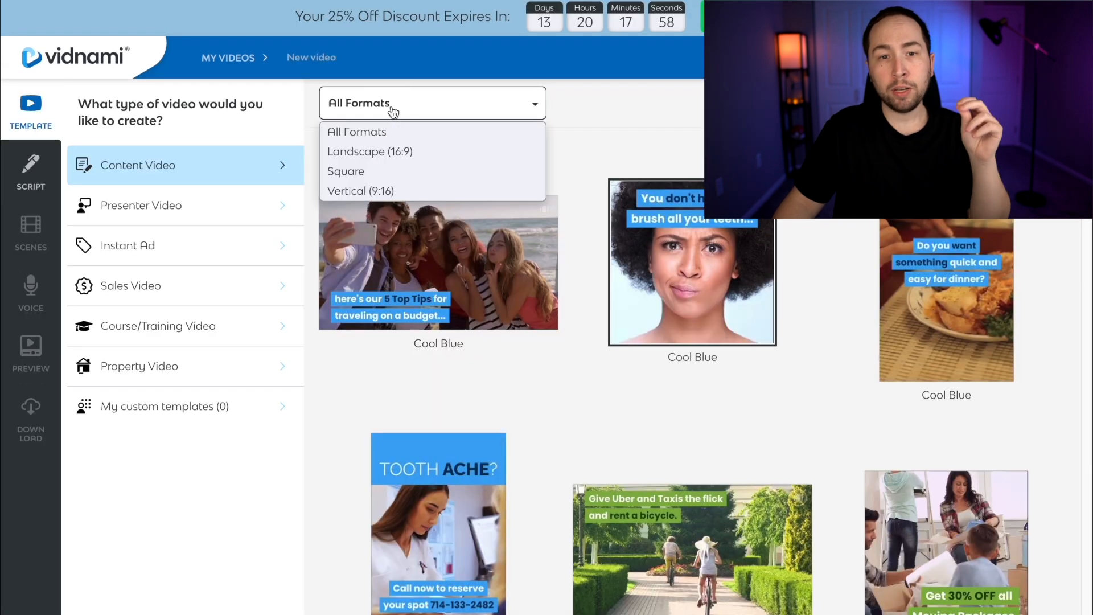
{"action": "left_click", "coordinate": [369, 151]}
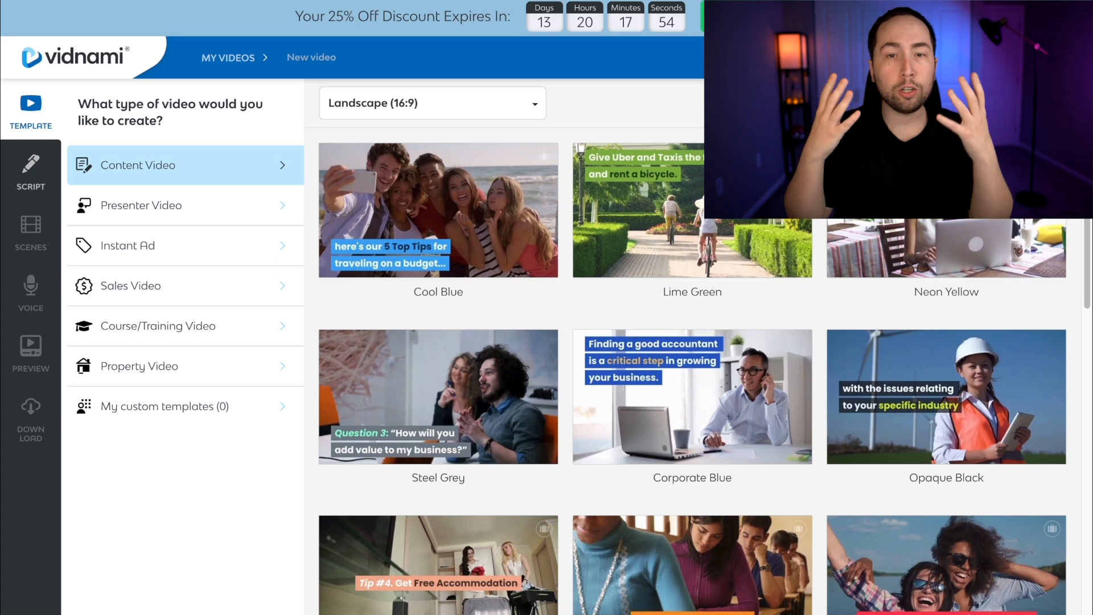
Browse the landscape templates and open the preview of the Viral Yellow template
{"action": "scroll", "coordinate": [616, 266], "scroll_direction": "down", "scroll_amount": 10}
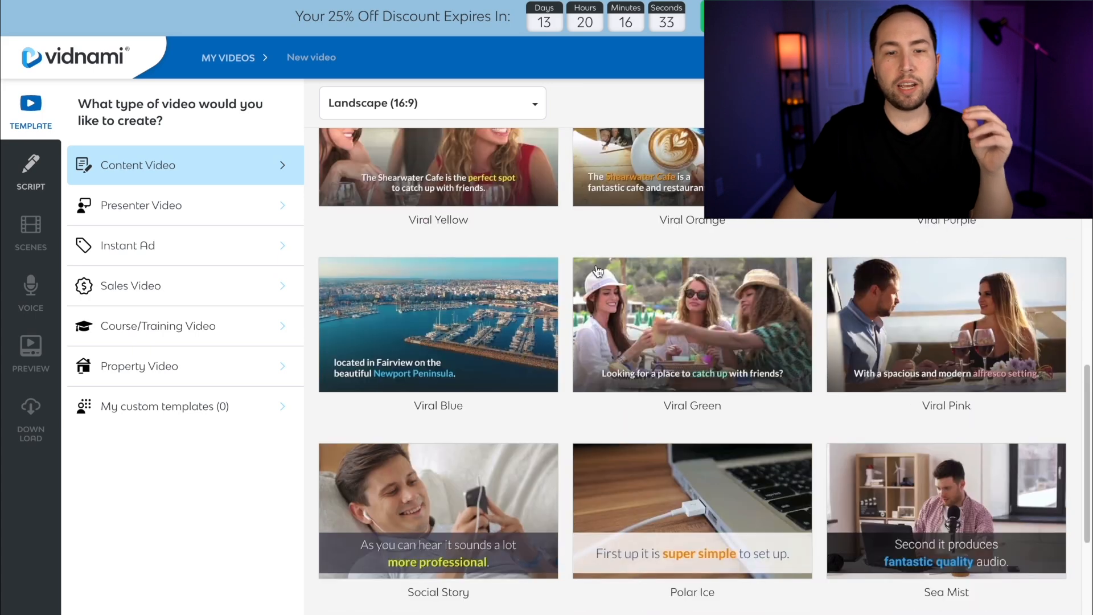
{"action": "scroll", "coordinate": [497, 327], "scroll_direction": "up", "scroll_amount": 4}
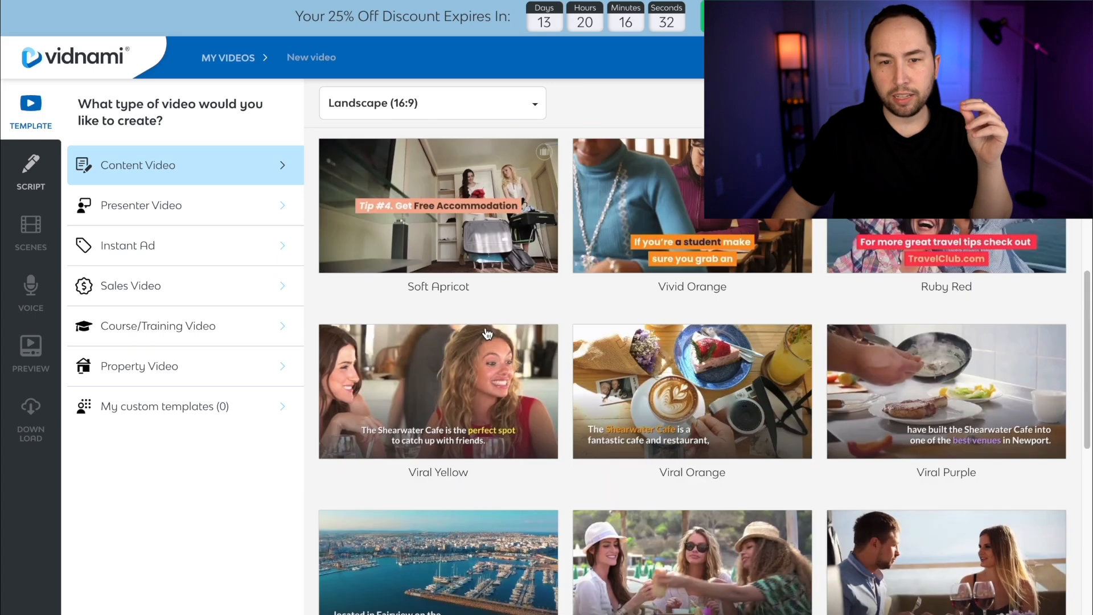
{"action": "left_click", "coordinate": [412, 391]}
{"action": "left_click", "coordinate": [552, 370]}
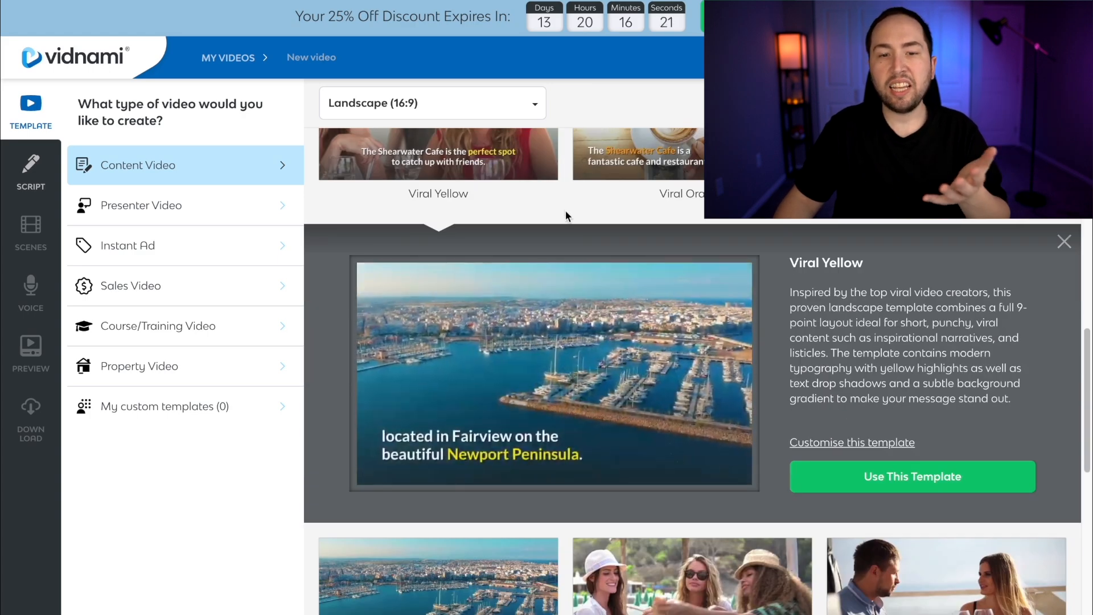
Pause the Viral Yellow preview and play "The Magic of Almond Oil for Skin" from Natural Cures on YouTube to examine its text style
{"action": "left_click", "coordinate": [383, 470]}
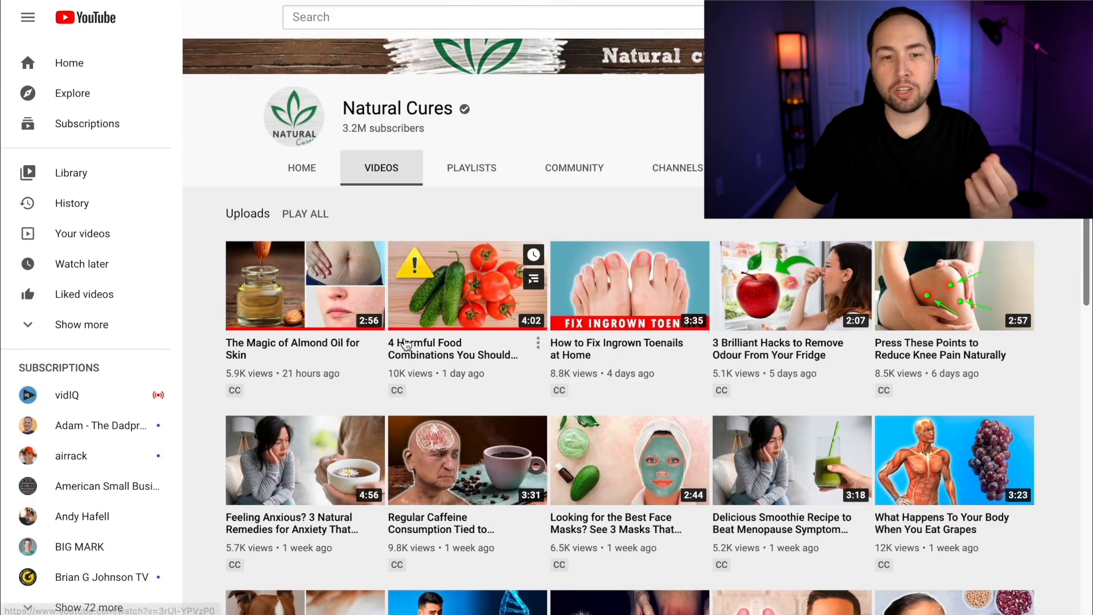
{"action": "left_click", "coordinate": [294, 291]}
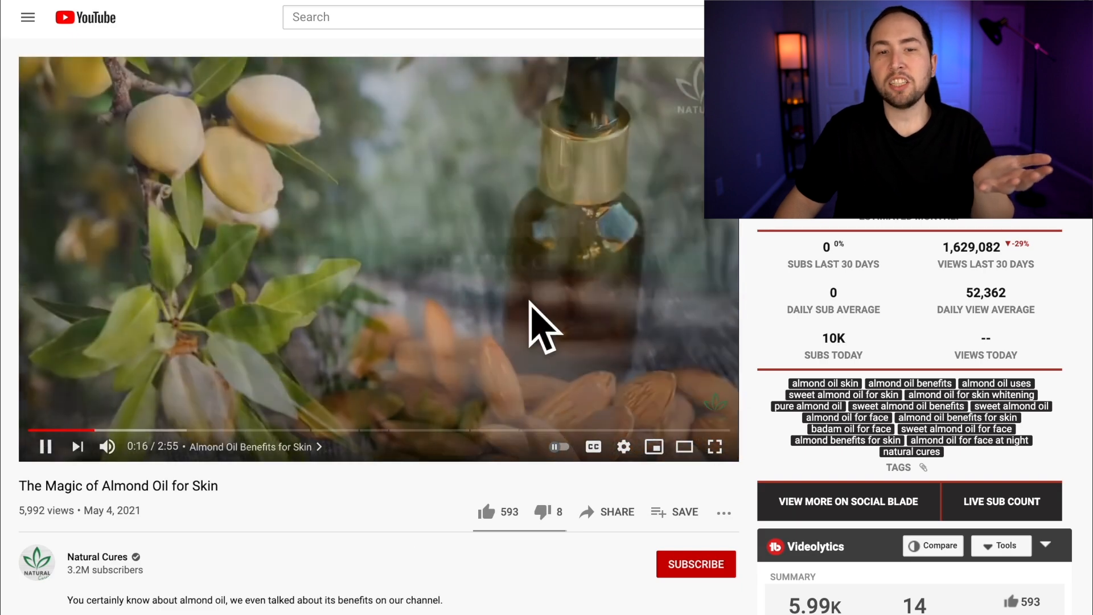
{"action": "left_click", "coordinate": [548, 182]}
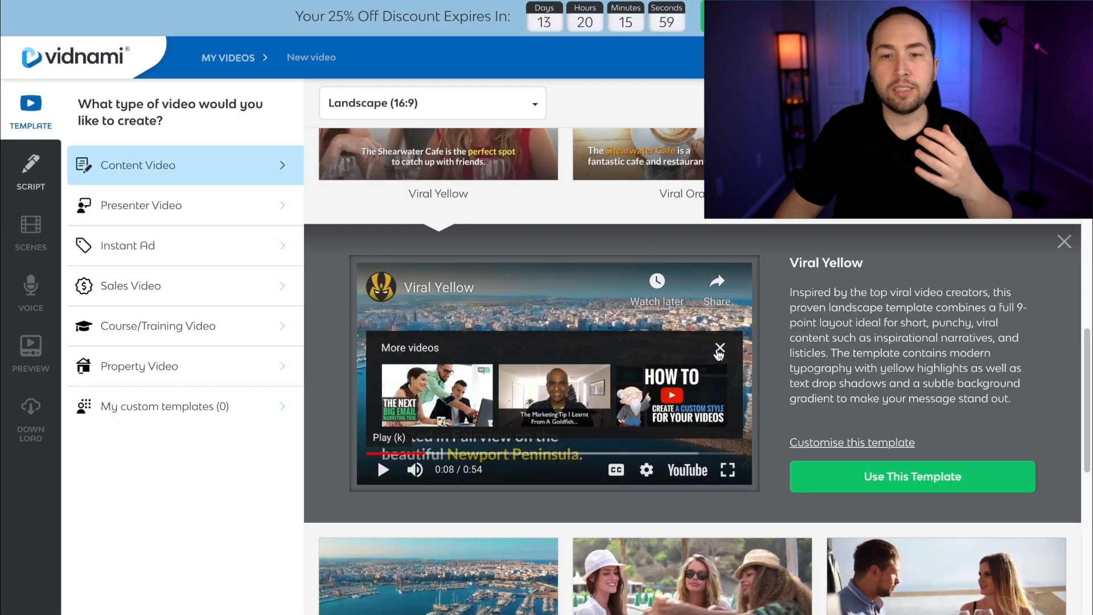
Open the customisation options of the Viral Yellow template in Vidnami and set the background color to black #000000
{"action": "left_click", "coordinate": [719, 348]}
{"action": "scroll", "coordinate": [800, 334], "scroll_direction": "down", "scroll_amount": 3}
{"action": "scroll", "coordinate": [596, 424], "scroll_direction": "down", "scroll_amount": 1}
{"action": "scroll", "coordinate": [706, 421], "scroll_direction": "up", "scroll_amount": 3}
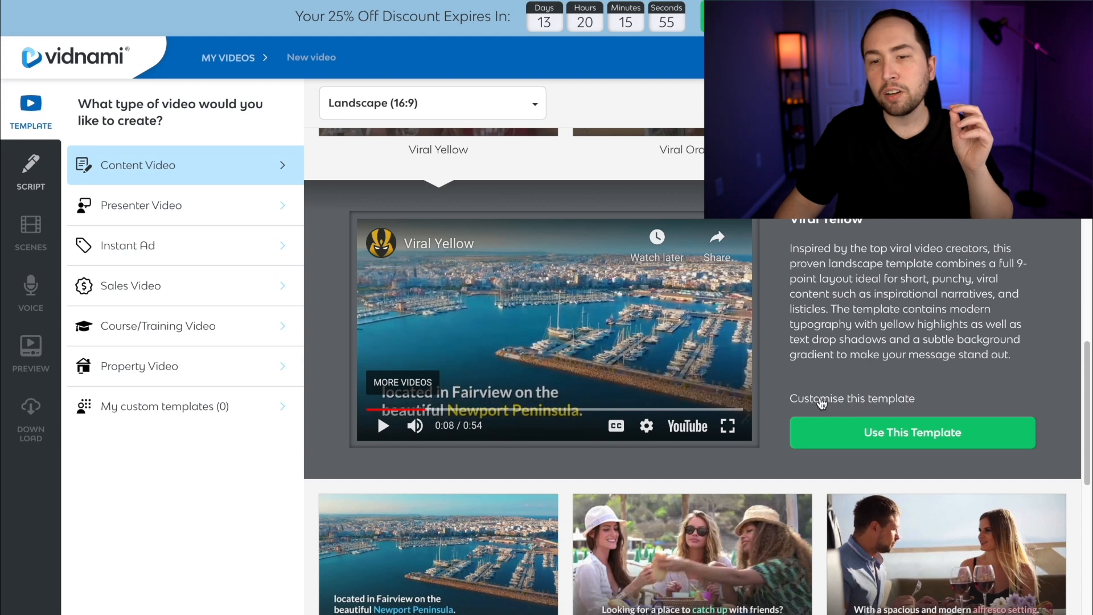
{"action": "left_click", "coordinate": [846, 398]}
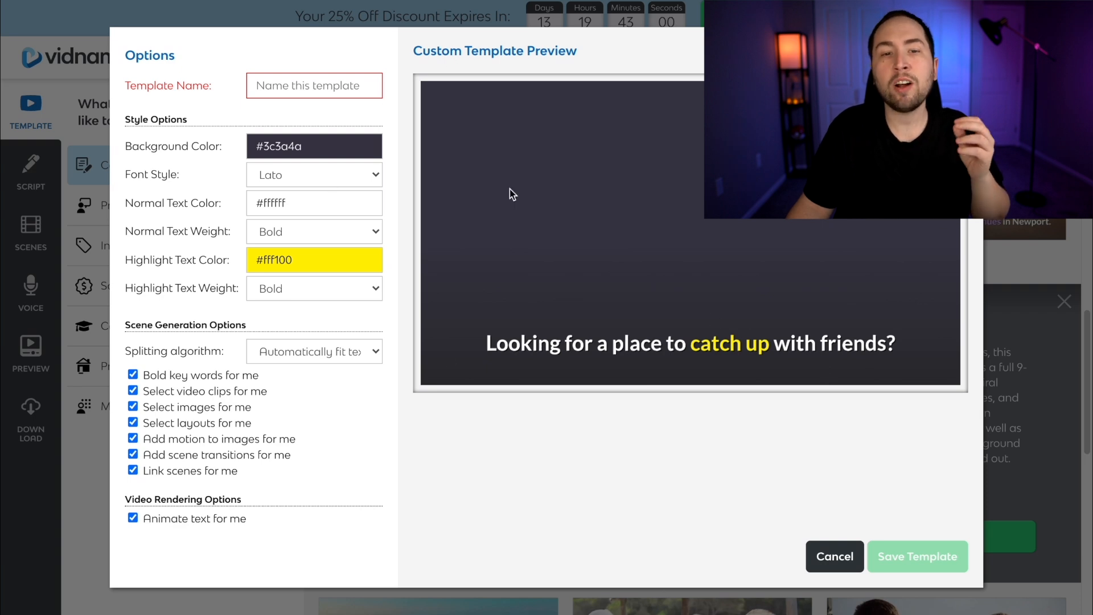
{"action": "left_click", "coordinate": [364, 155]}
{"action": "left_click_drag", "start_coordinate": [252, 238], "coordinate": [243, 255]}
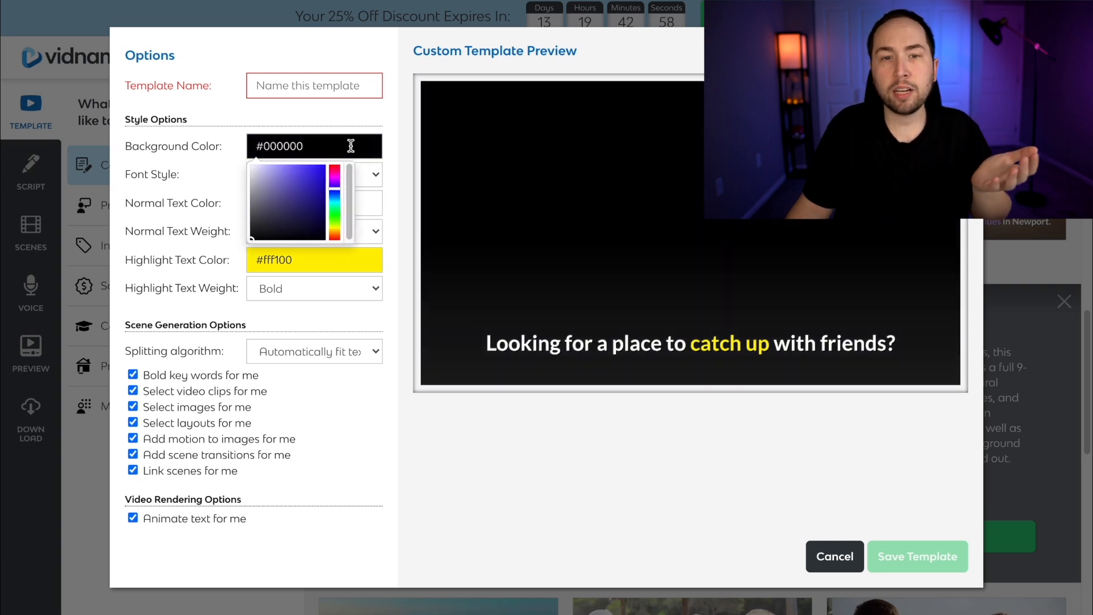
{"action": "left_click", "coordinate": [385, 127]}
Set the template's font style to Montserrat and its highlight text color to green #00d336
{"action": "left_click", "coordinate": [302, 177]}
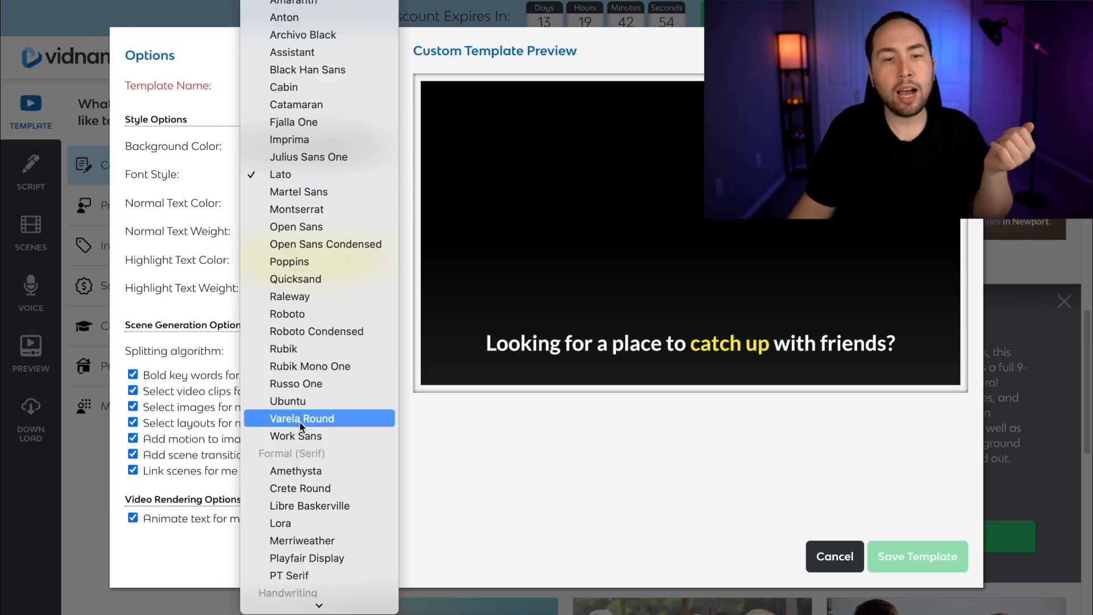
{"action": "left_click", "coordinate": [308, 208]}
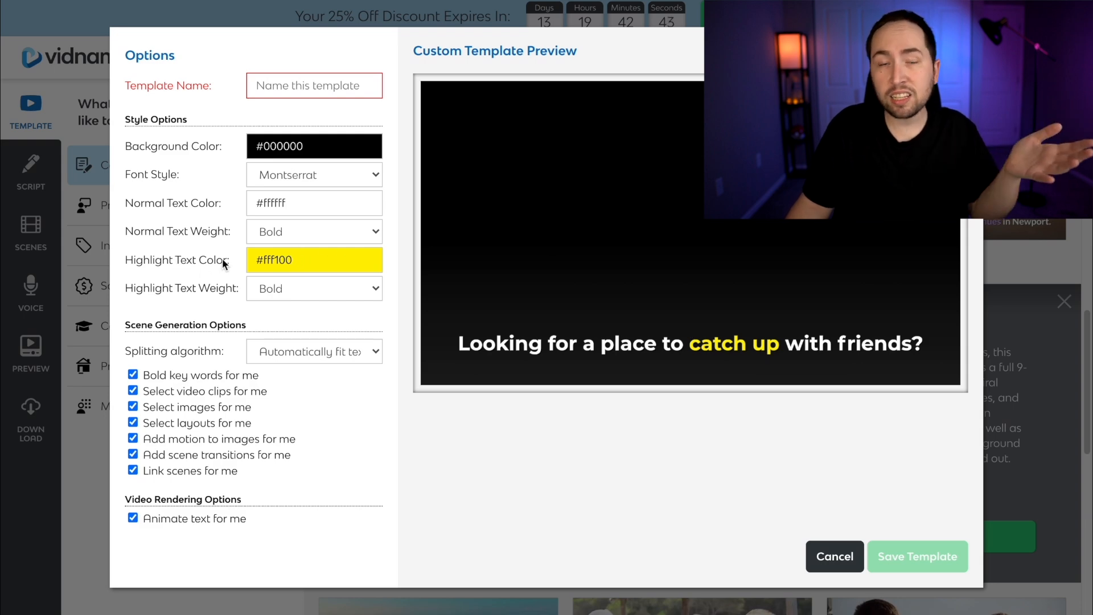
{"action": "left_click", "coordinate": [302, 253]}
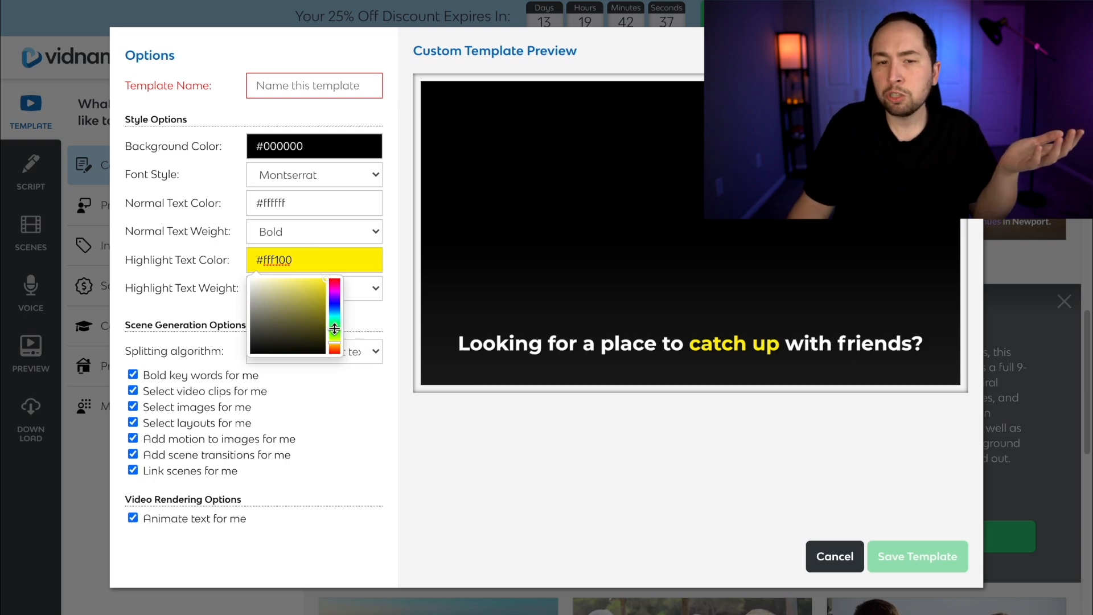
{"action": "left_click", "coordinate": [335, 328]}
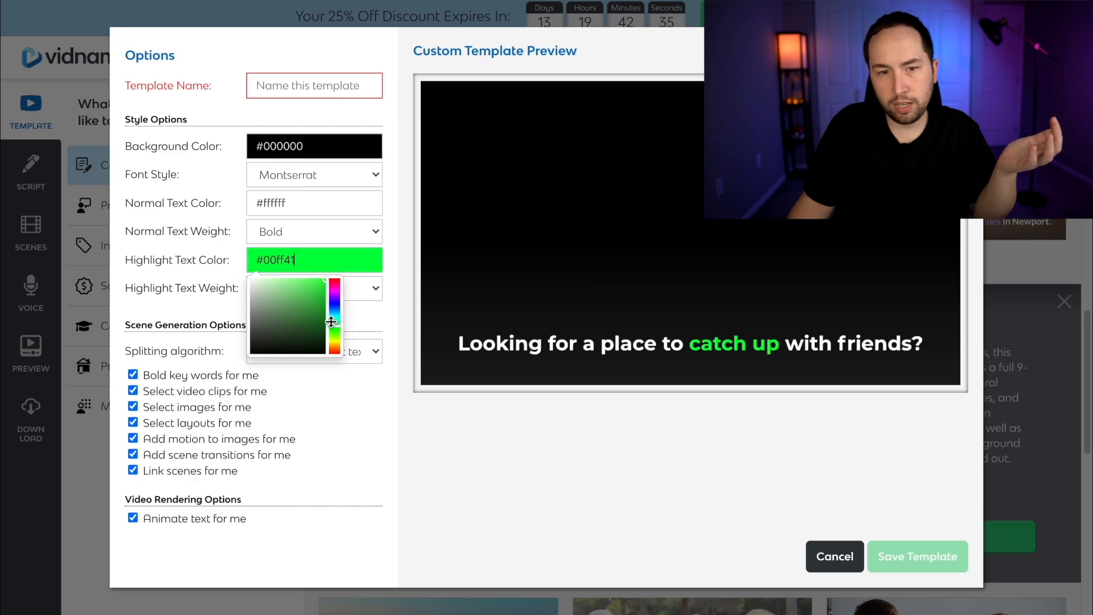
{"action": "left_click_drag", "start_coordinate": [310, 305], "coordinate": [337, 292]}
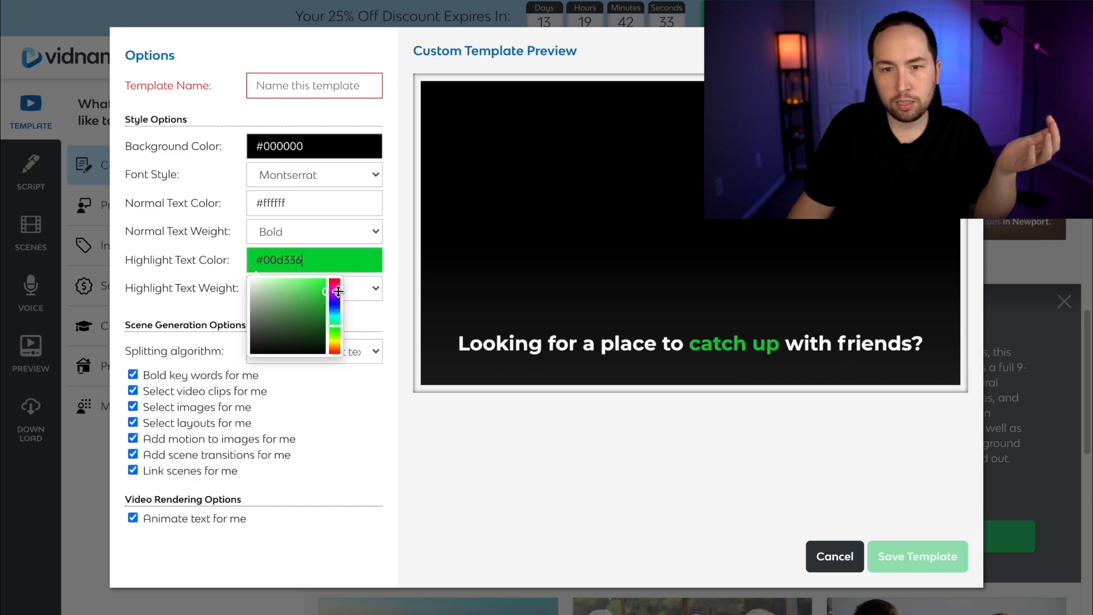
{"action": "left_click", "coordinate": [406, 227]}
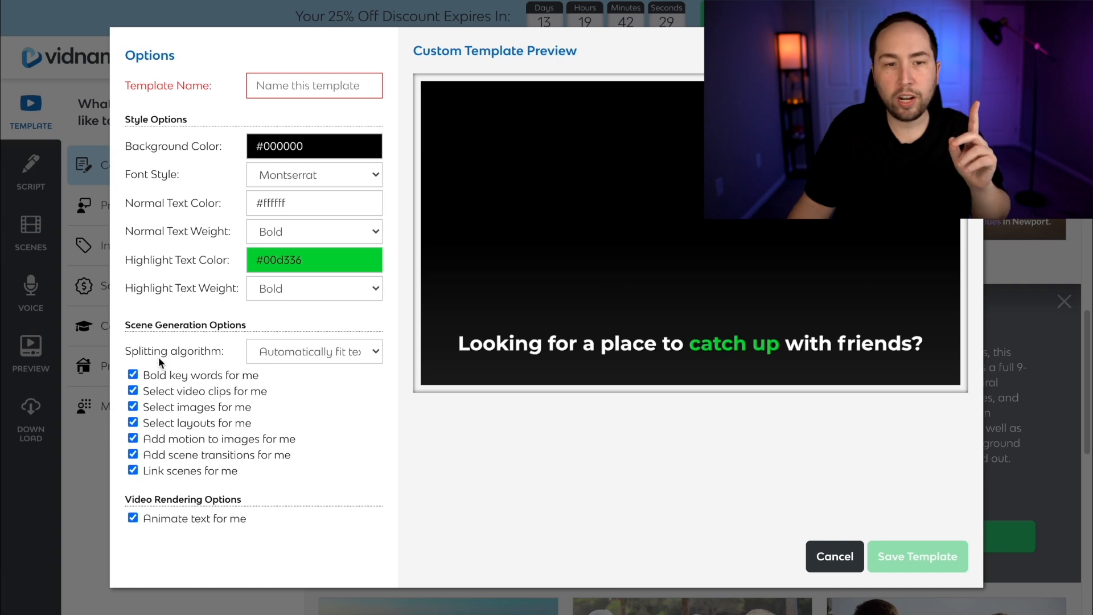
Set the template's splitting algorithm to One scene per sentence
{"action": "left_click", "coordinate": [310, 350]}
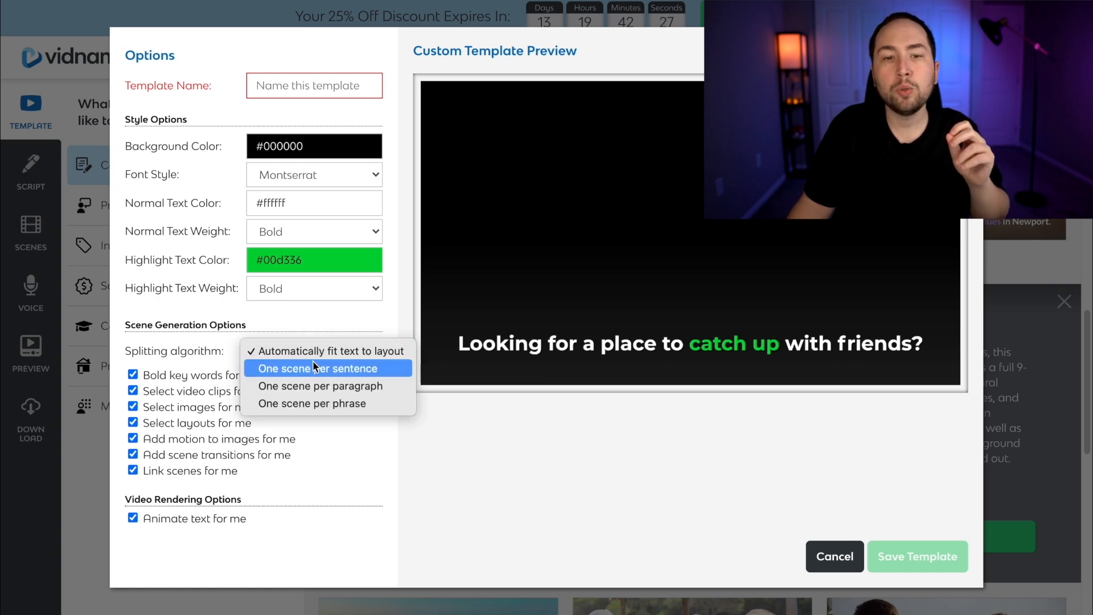
{"action": "left_click", "coordinate": [313, 369]}
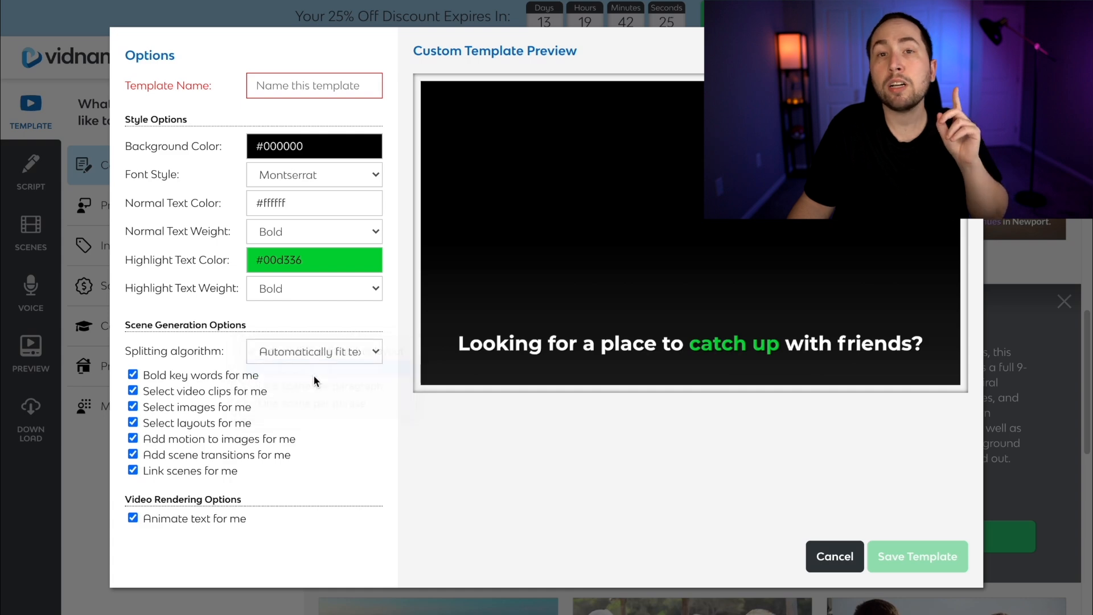
{"action": "left_click", "coordinate": [326, 381]}
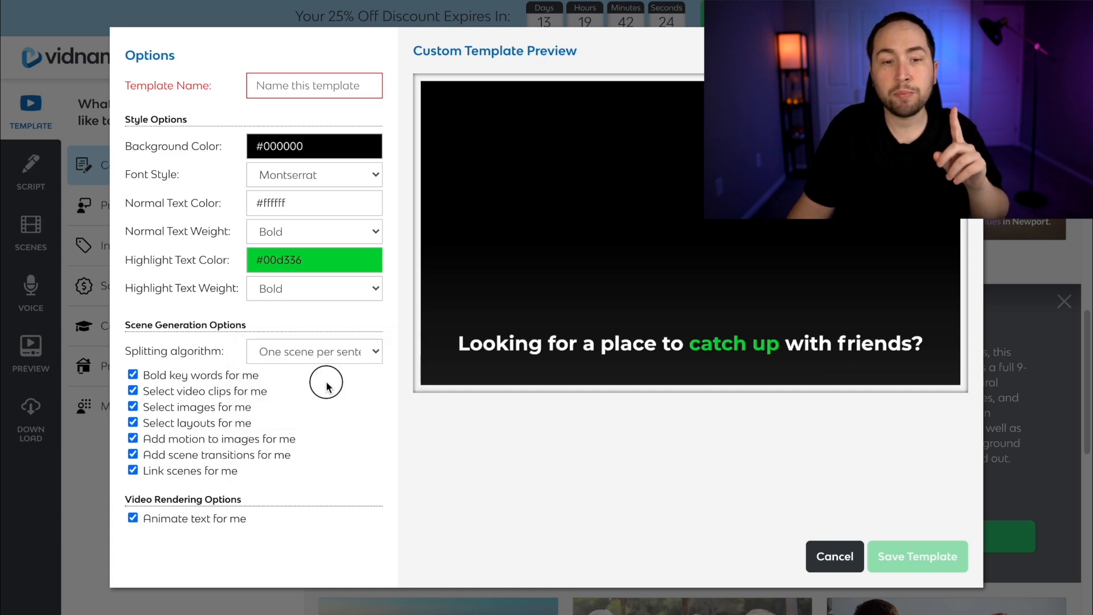
{"action": "left_click", "coordinate": [299, 353]}
{"action": "left_click", "coordinate": [331, 351]}
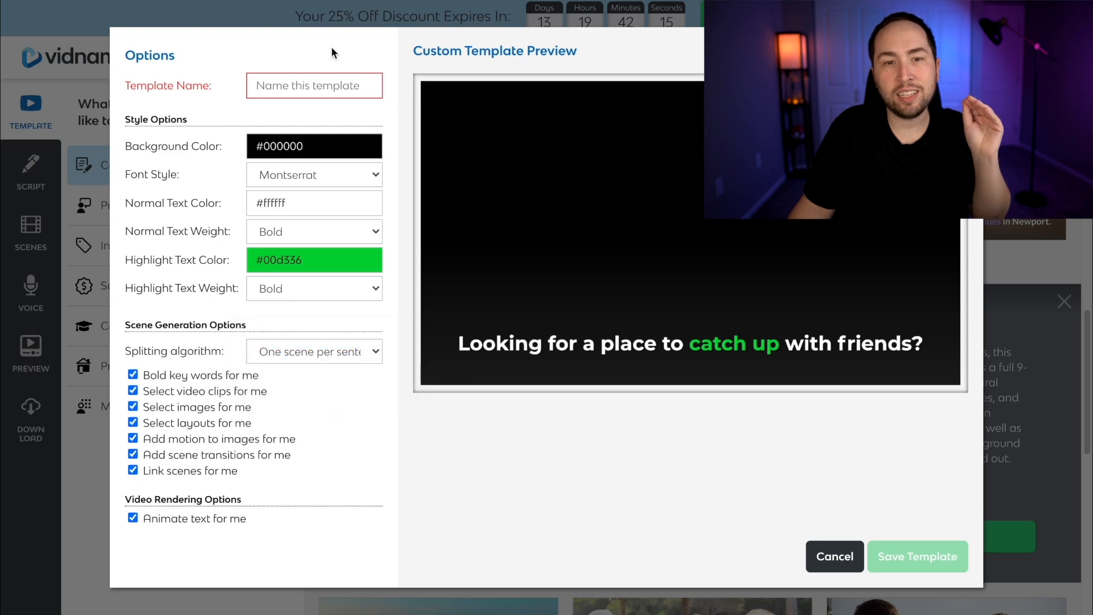
Save the custom template under the name "Green Template" and use it for the video
{"action": "type", "text": "Green Template"}
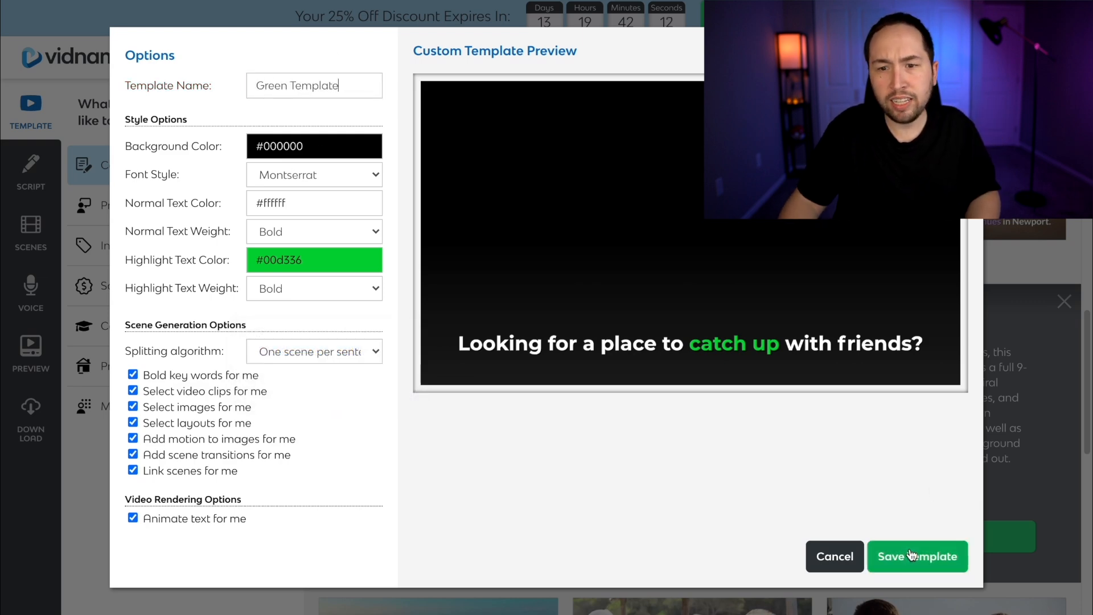
{"action": "left_click", "coordinate": [940, 568]}
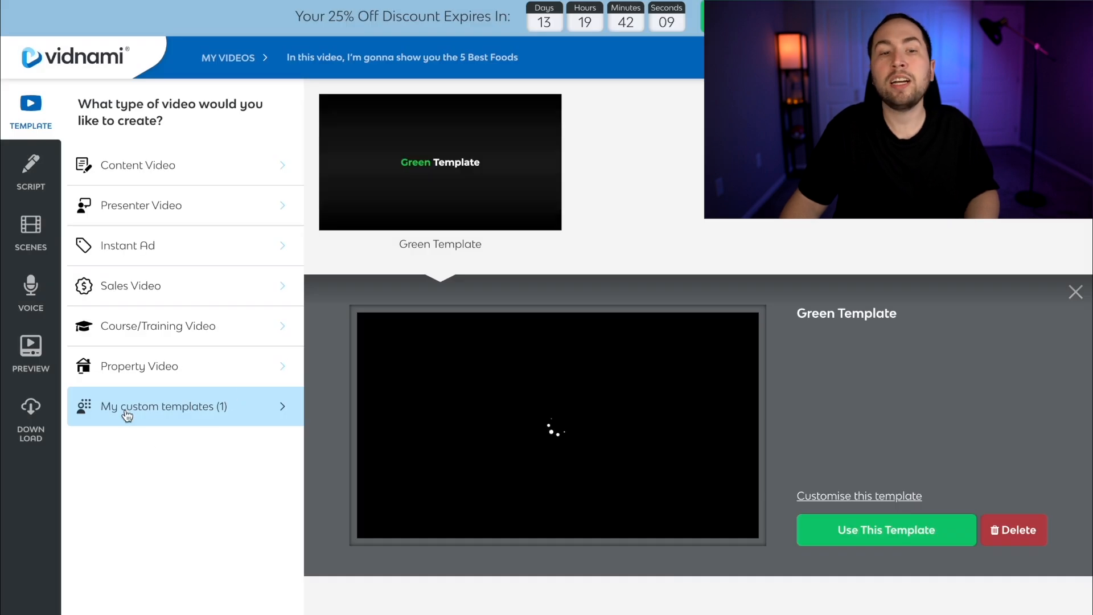
{"action": "left_click", "coordinate": [865, 531]}
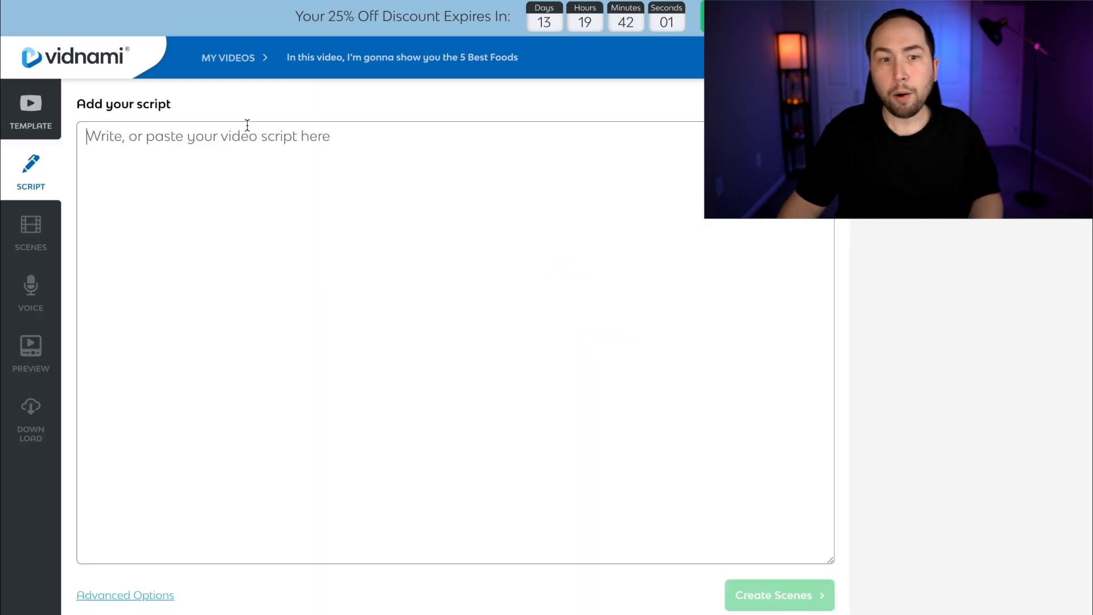
Complete "This is good because" with "(reason 1,2,3)" in the Google Docs script and copy the intro and Food #1 text into Vidnami's script
{"action": "left_click", "coordinate": [165, 178]}
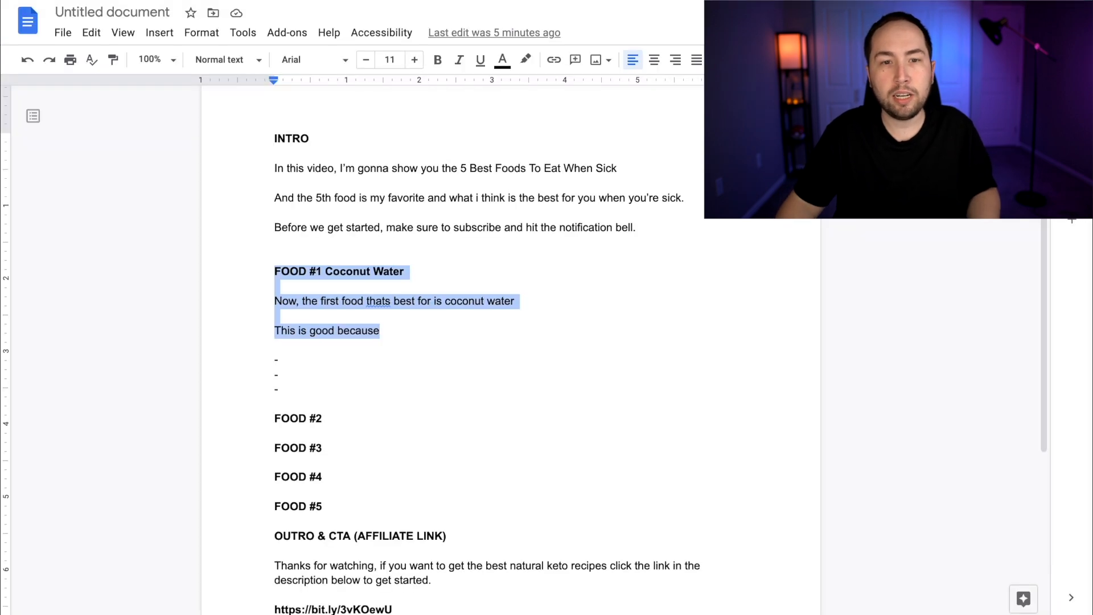
{"action": "left_click_drag", "start_coordinate": [275, 168], "coordinate": [653, 227]}
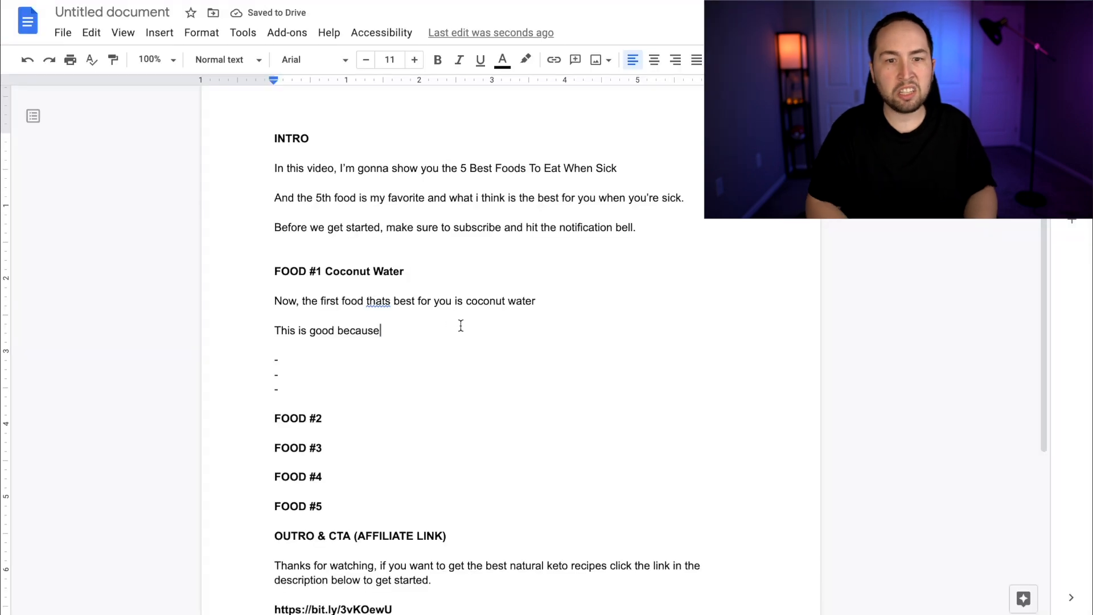
{"action": "type", "text": "reason 1,2,3)"}
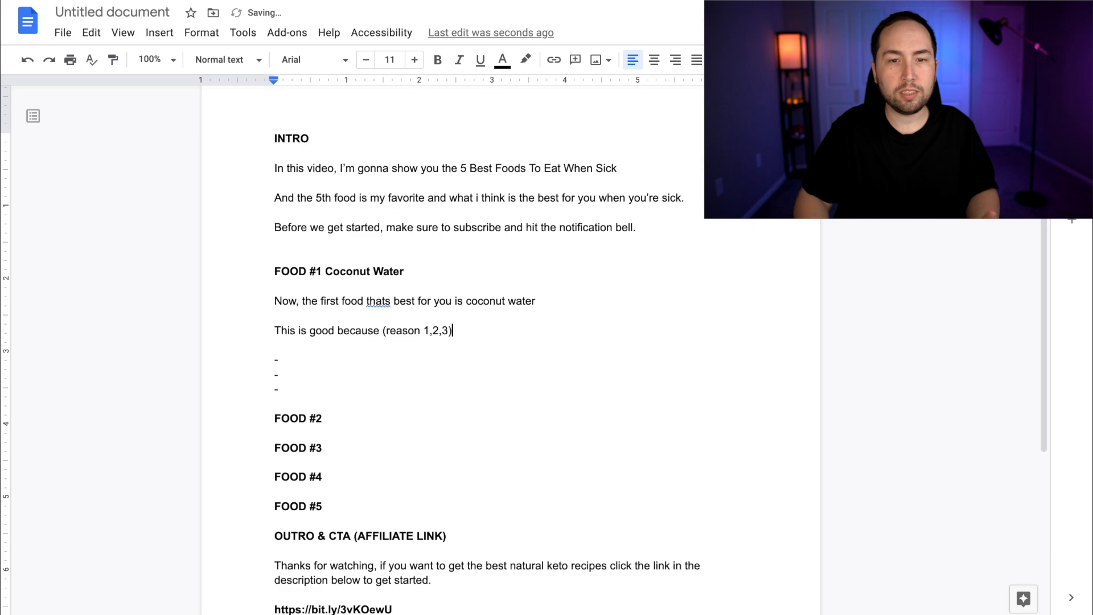
{"action": "mouse_move", "coordinate": [461, 334]}
{"action": "left_mouse_down"}
{"action": "mouse_move", "coordinate": [245, 300]}
{"action": "mouse_move", "coordinate": [446, 319]}
{"action": "left_mouse_up"}
{"action": "left_click_drag", "start_coordinate": [446, 319], "coordinate": [456, 336]}
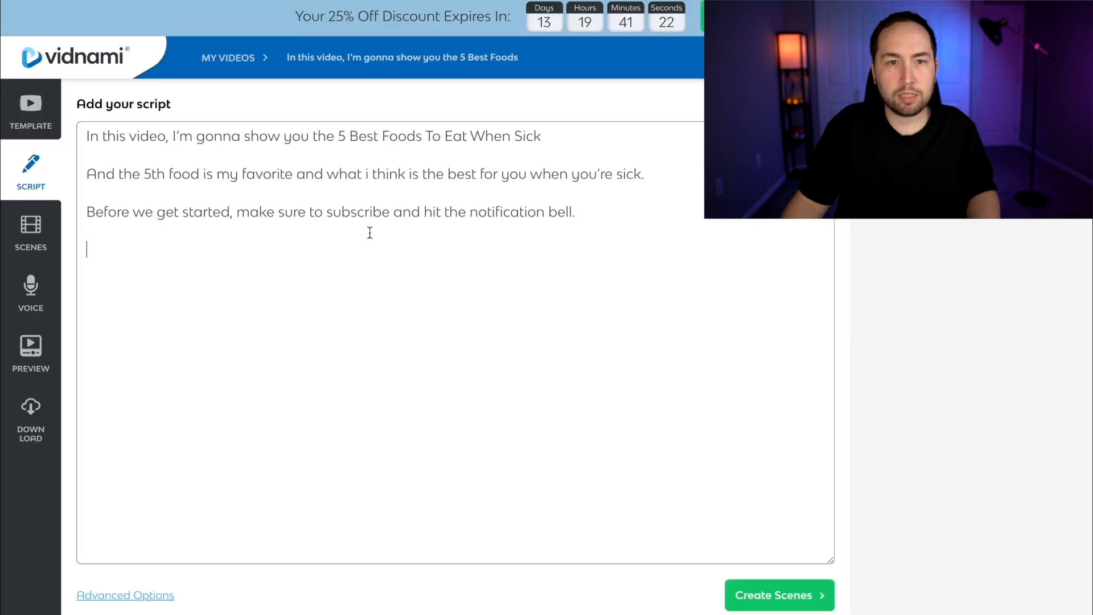
{"action": "type", "text": "FOOD #1 Coconut Water  Now, the first food thats best for you is coconut water  This is good because (reason 1,2,3)"}
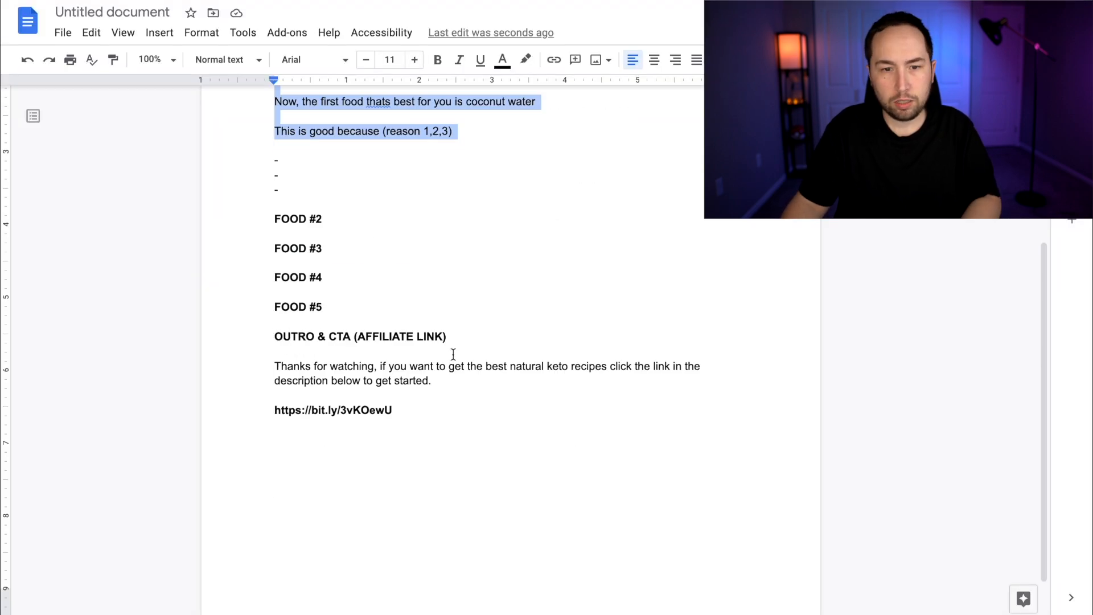
Copy the outro sentence beginning "Thanks for watching" from the Google Docs script and paste it at the end of the Vidnami script
{"action": "scroll", "coordinate": [451, 354], "scroll_direction": "down", "scroll_amount": 1}
{"action": "left_click", "coordinate": [297, 342]}
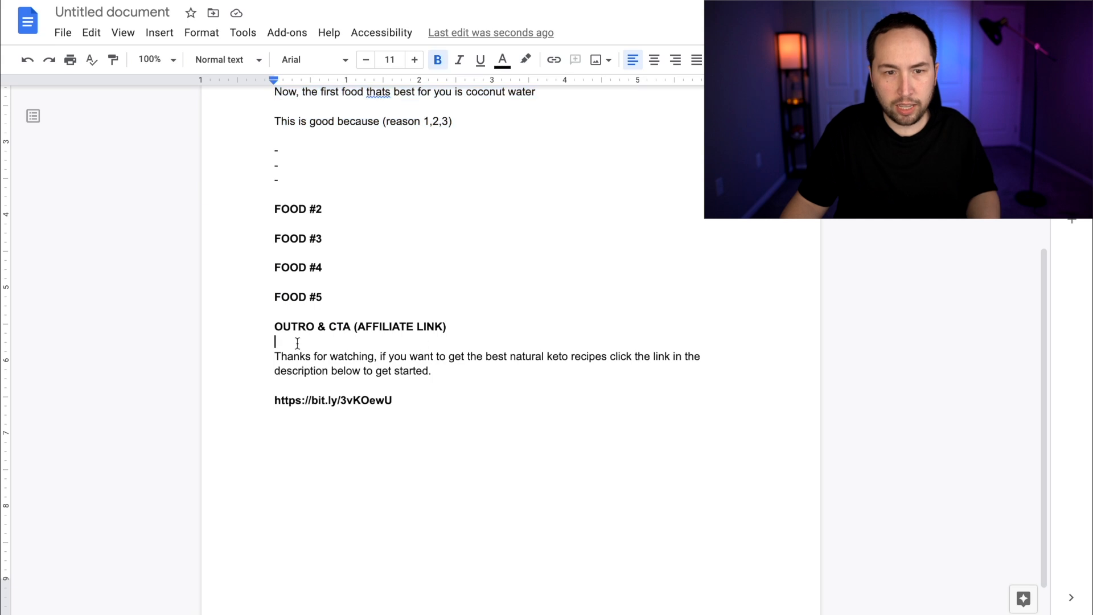
{"action": "triple_click", "coordinate": [267, 356]}
{"action": "type", "text": "Thanks for watching, if you want to get the best natural keto recipes click the link in the description below to get started."}
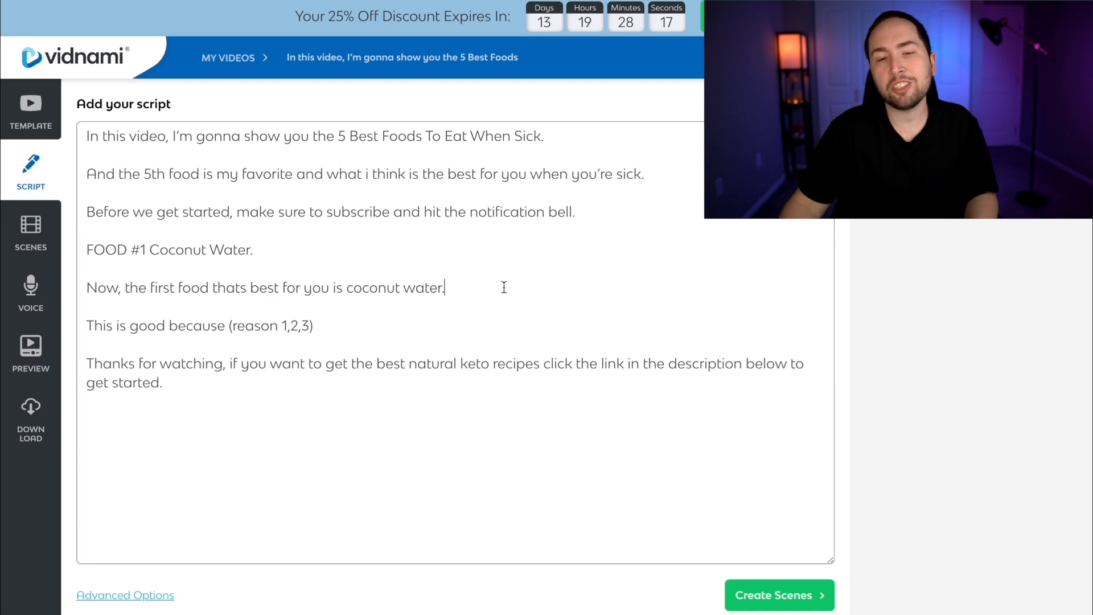
End the unpunctuated lines of the Vidnami script with periods and create the scenes from it
{"action": "left_click", "coordinate": [359, 330]}
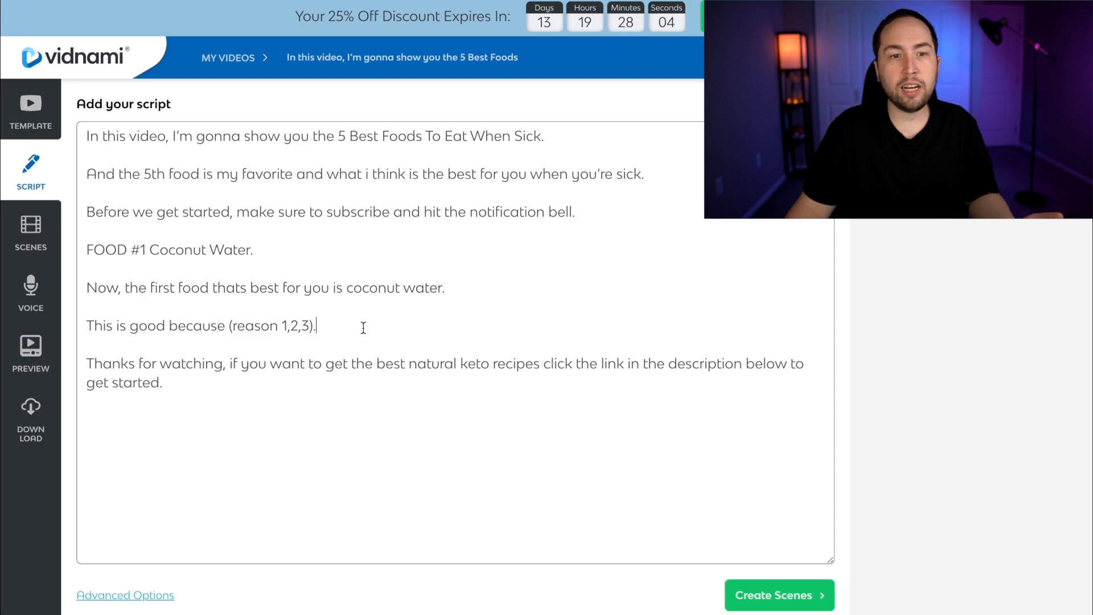
{"action": "left_click", "coordinate": [791, 592]}
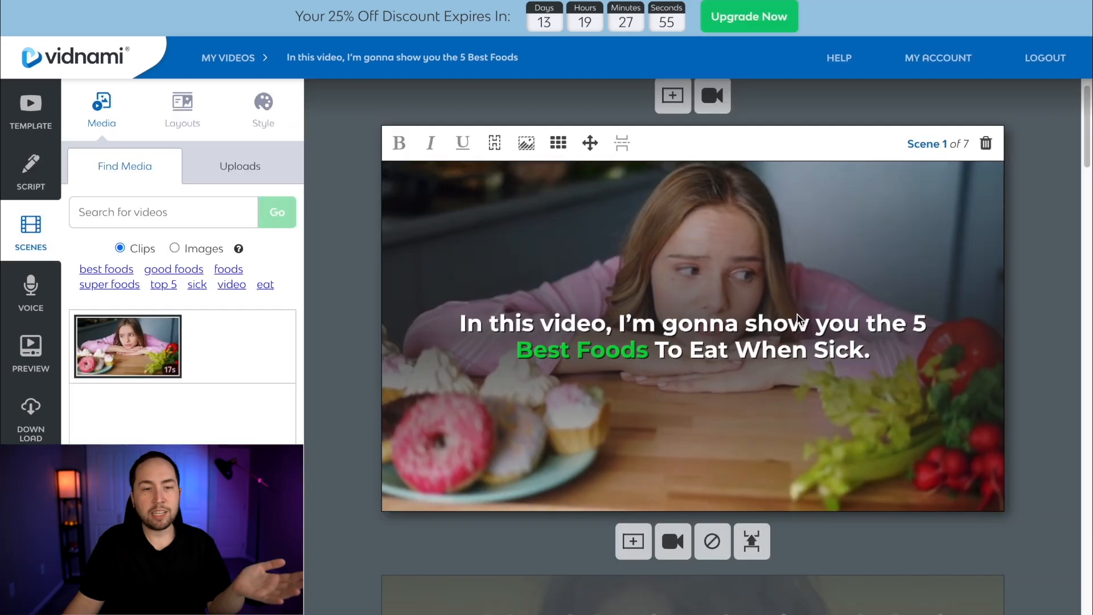
Bold "5 Best Foods To Eat When Sick." in the scene 1 text and move it onto its own second line
{"action": "scroll", "coordinate": [906, 341], "scroll_direction": "down", "scroll_amount": 8}
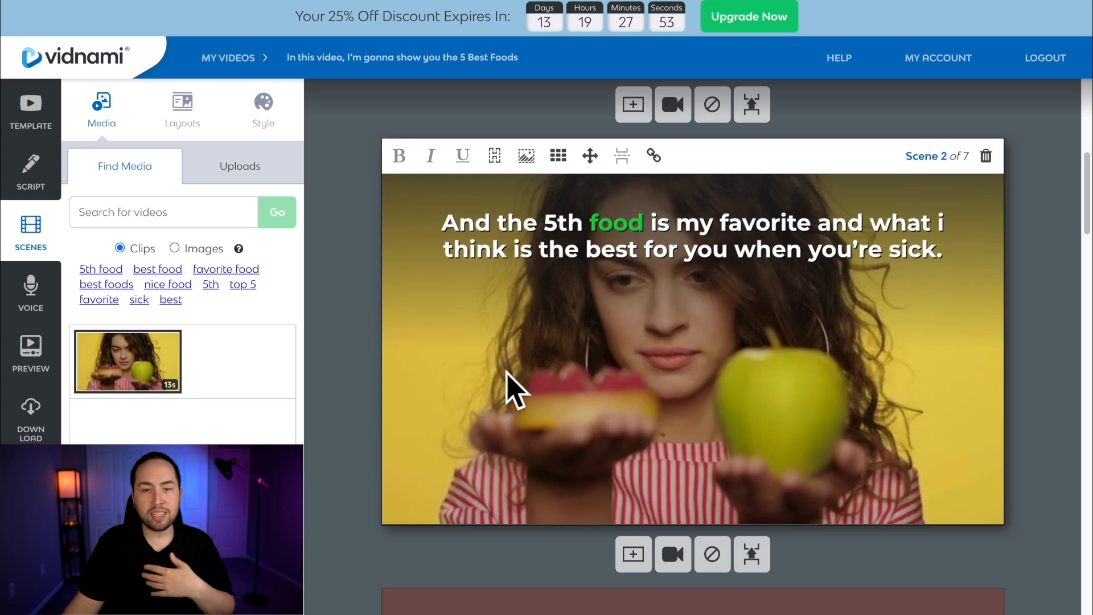
{"action": "scroll", "coordinate": [839, 361], "scroll_direction": "up", "scroll_amount": 8}
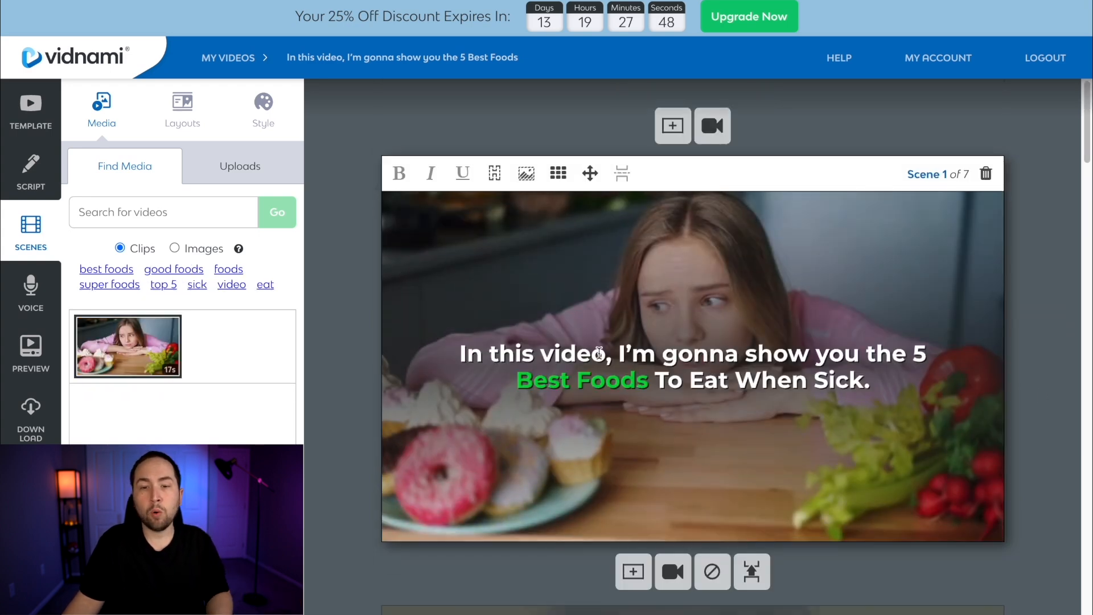
{"action": "left_click_drag", "start_coordinate": [908, 344], "coordinate": [923, 374]}
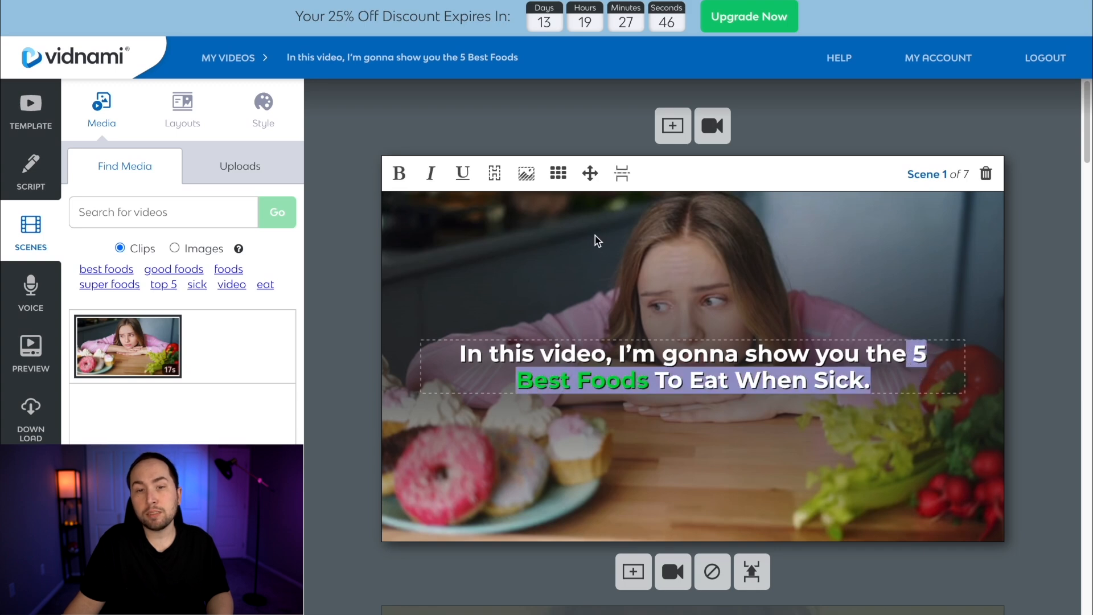
{"action": "left_click", "coordinate": [399, 173]}
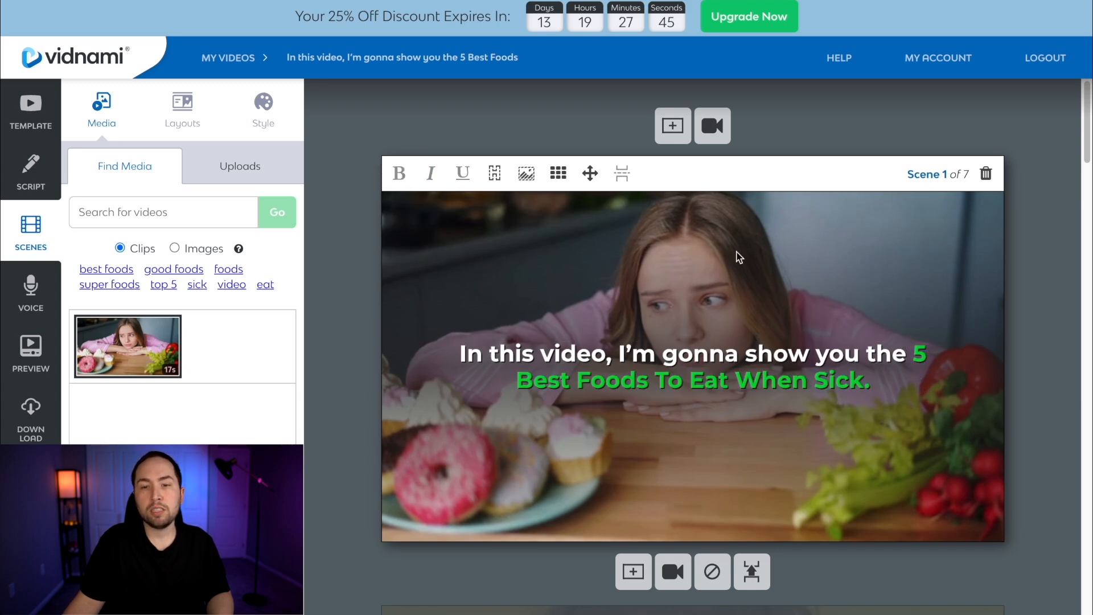
{"action": "left_click", "coordinate": [902, 361]}
{"action": "key", "text": "Return"}
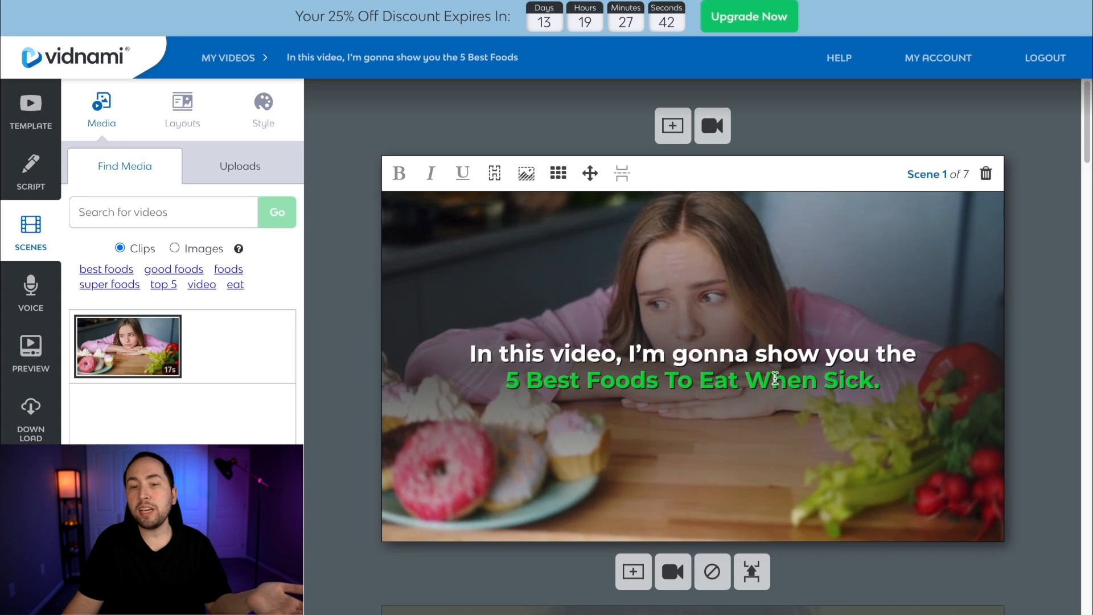
Find clips for the suggested keyword "super foods" and replace scene 1's background with the fruit platter clip
{"action": "scroll", "coordinate": [922, 391], "scroll_direction": "down", "scroll_amount": 2}
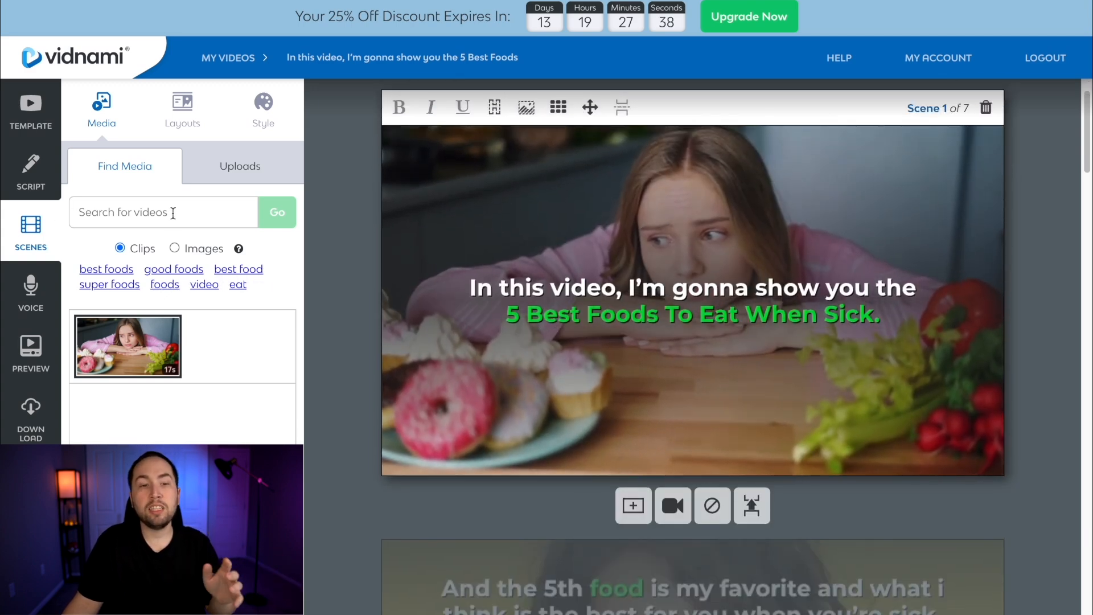
{"action": "left_click", "coordinate": [96, 284]}
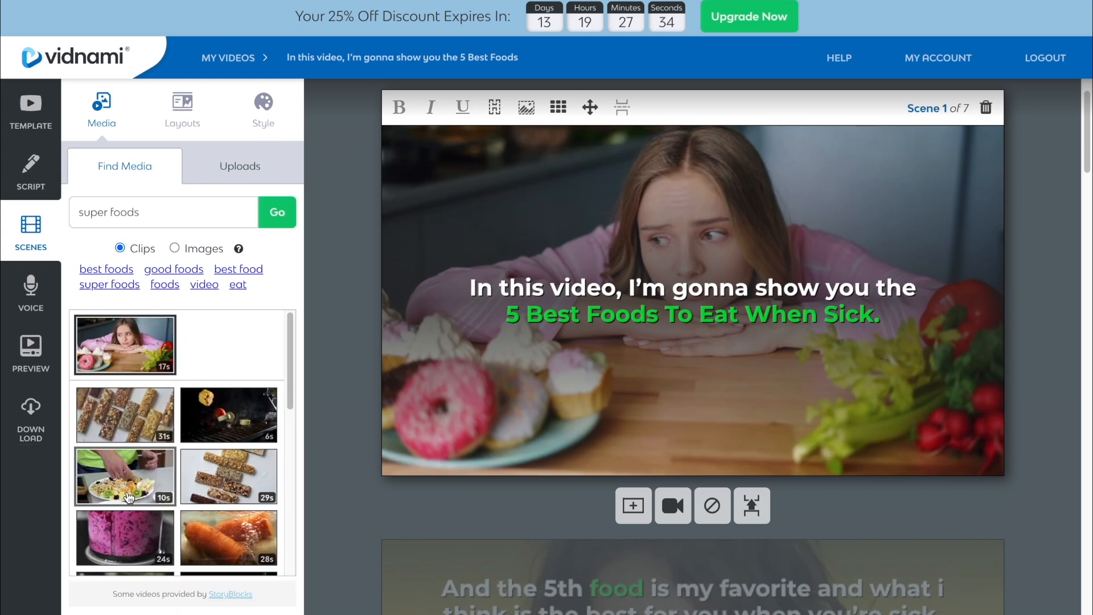
{"action": "left_click", "coordinate": [125, 477]}
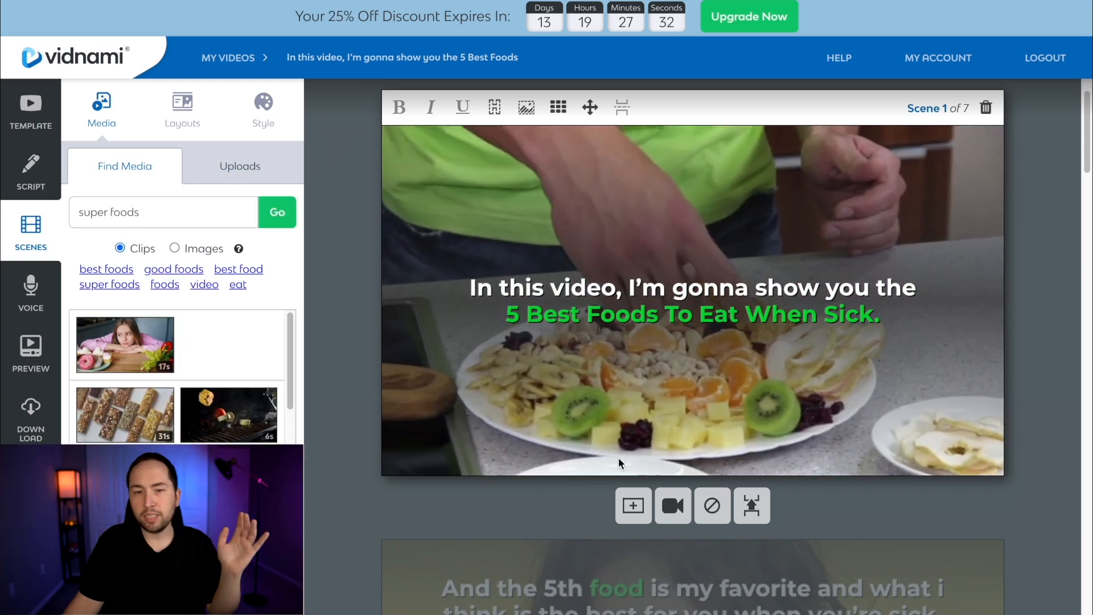
Try other text positions in scene 2, such as the middle and bottom, and return the text to top center
{"action": "scroll", "coordinate": [574, 412], "scroll_direction": "down", "scroll_amount": 8}
{"action": "scroll", "coordinate": [574, 410], "scroll_direction": "up", "scroll_amount": 3}
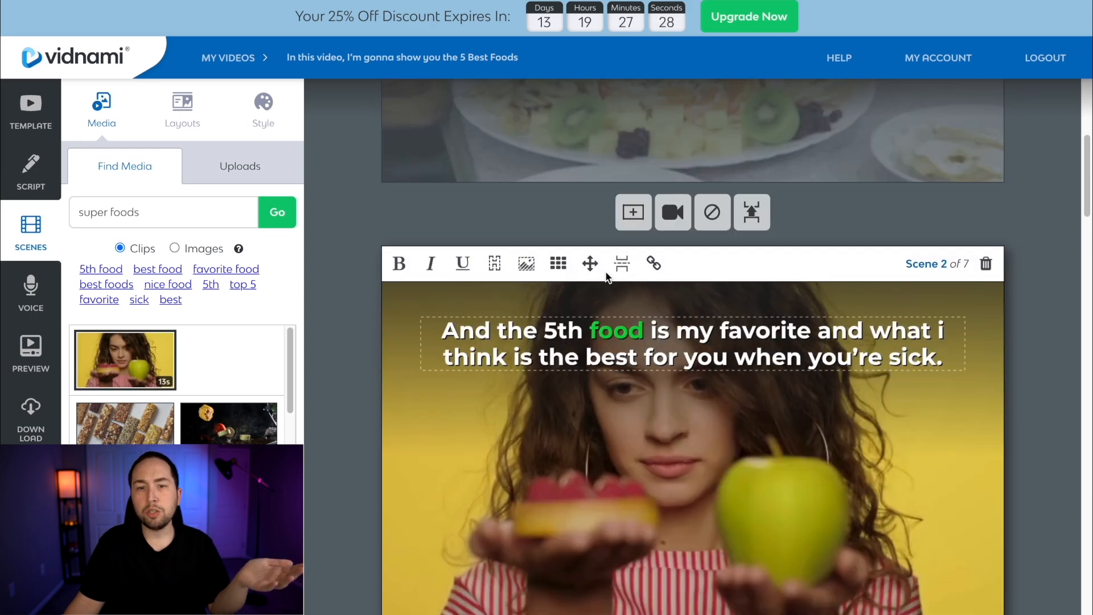
{"action": "left_click", "coordinate": [558, 263]}
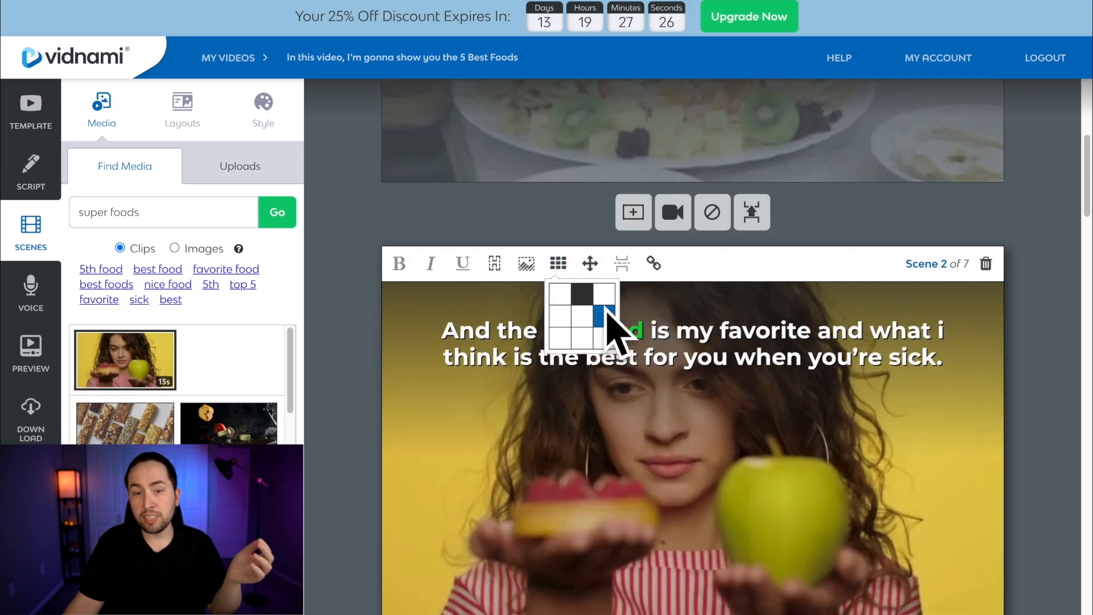
{"action": "left_click", "coordinate": [604, 338]}
{"action": "left_click", "coordinate": [558, 263]}
{"action": "left_click", "coordinate": [581, 316]}
{"action": "left_click", "coordinate": [550, 313]}
{"action": "left_click", "coordinate": [558, 263]}
{"action": "left_click", "coordinate": [582, 338]}
{"action": "scroll", "coordinate": [614, 364], "scroll_direction": "down", "scroll_amount": 1}
{"action": "left_click", "coordinate": [559, 244]}
{"action": "left_click", "coordinate": [590, 285]}
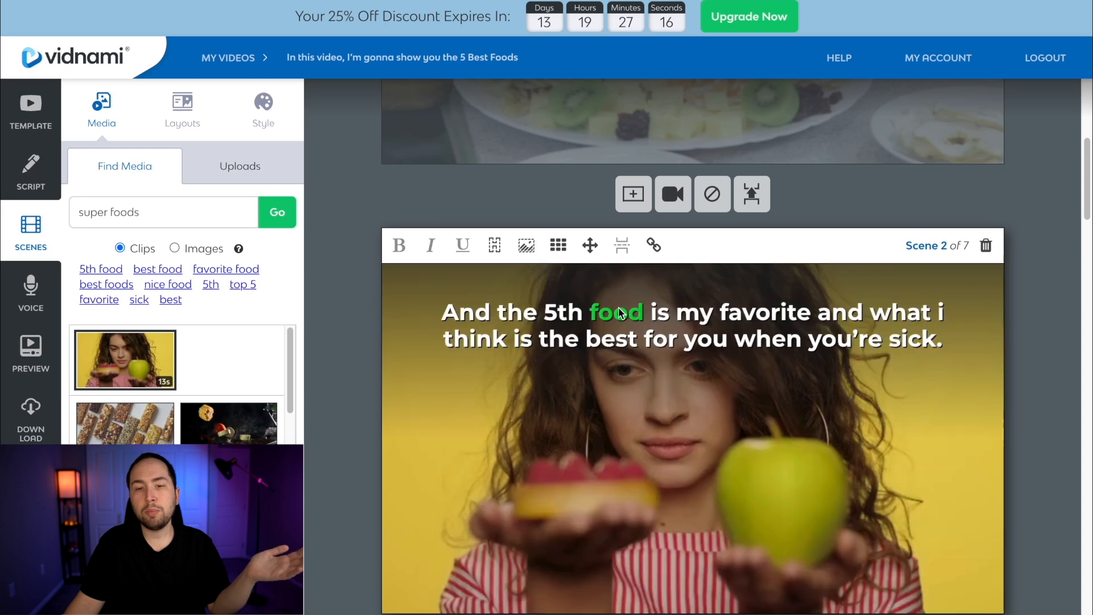
Bold the word "subscribe" in the scene 3 text
{"action": "scroll", "coordinate": [797, 398], "scroll_direction": "down", "scroll_amount": 5}
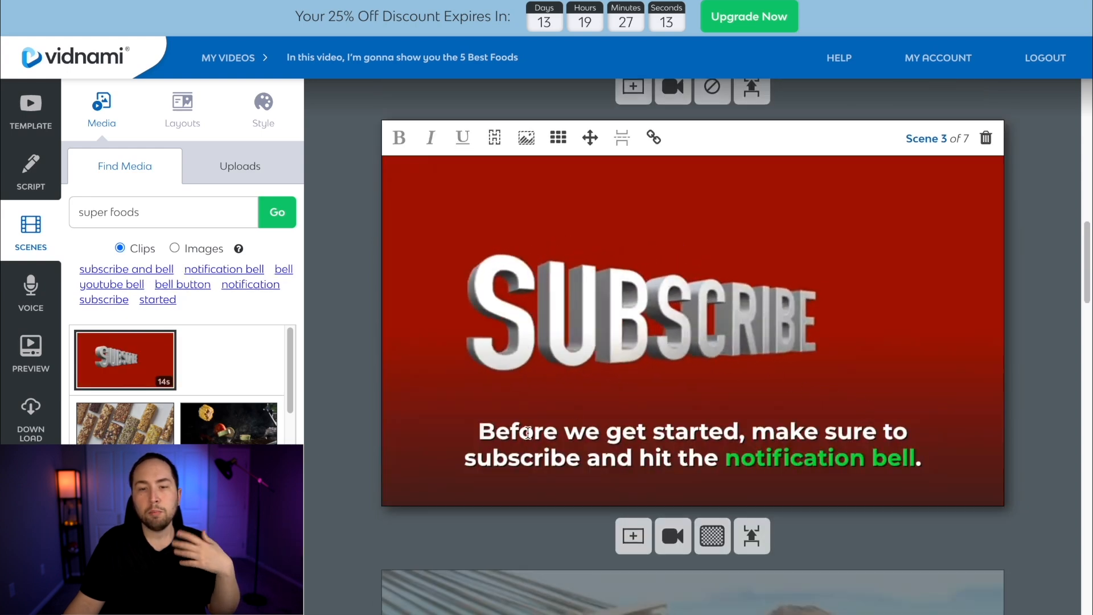
{"action": "double_click", "coordinate": [454, 460]}
{"action": "key", "text": "super+b"}
{"action": "left_click", "coordinate": [688, 432]}
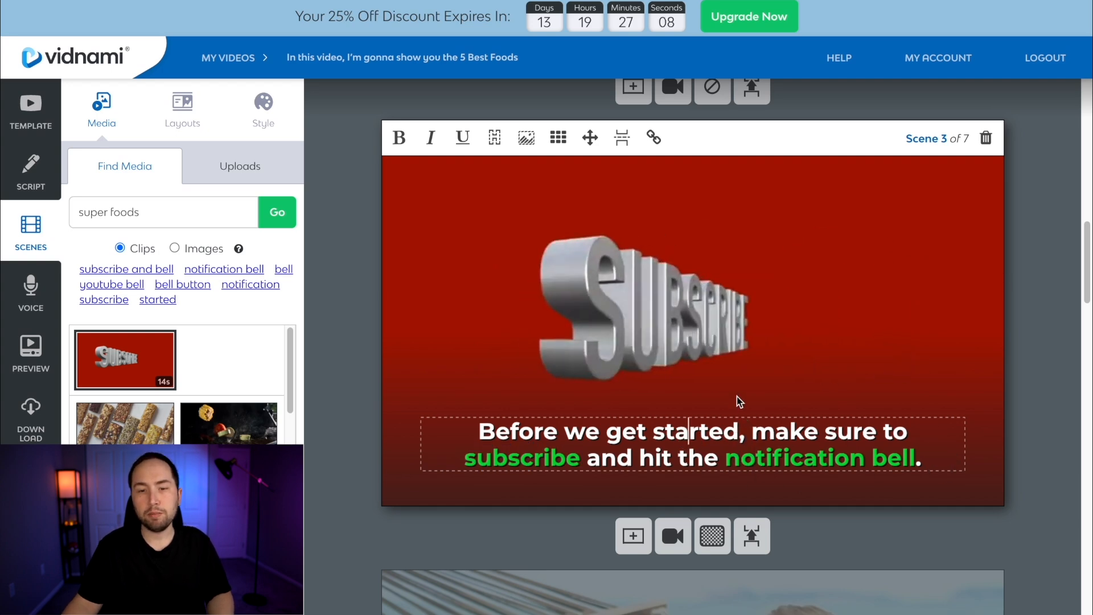
Hide the background clip of scene 4 and move its text to the center of the frame
{"action": "scroll", "coordinate": [736, 396], "scroll_direction": "down", "scroll_amount": 5}
{"action": "scroll", "coordinate": [698, 335], "scroll_direction": "up", "scroll_amount": 1}
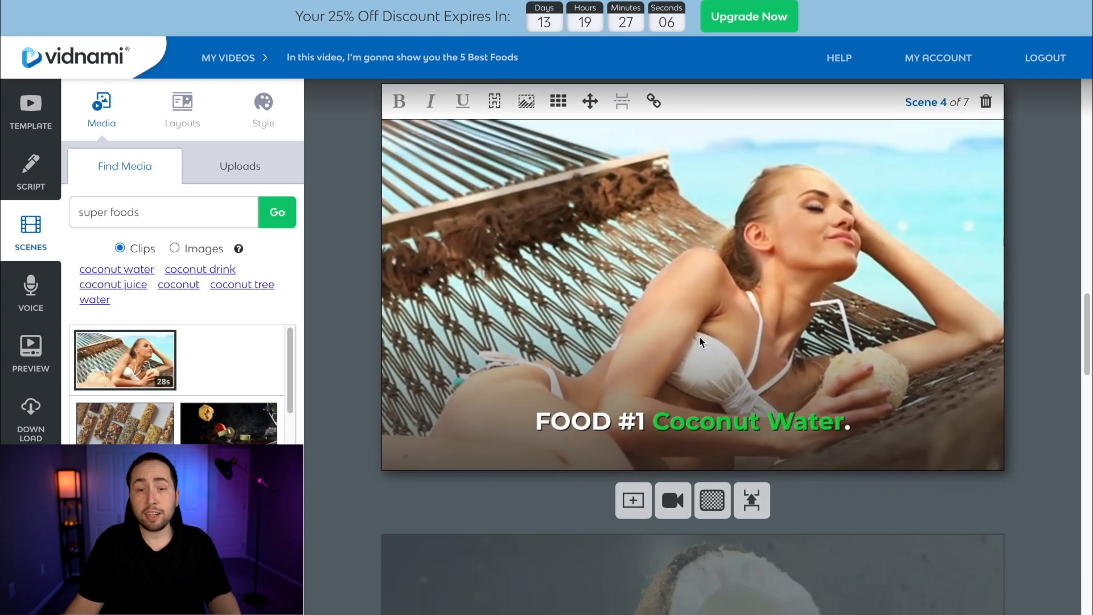
{"action": "scroll", "coordinate": [698, 342], "scroll_direction": "up", "scroll_amount": 1}
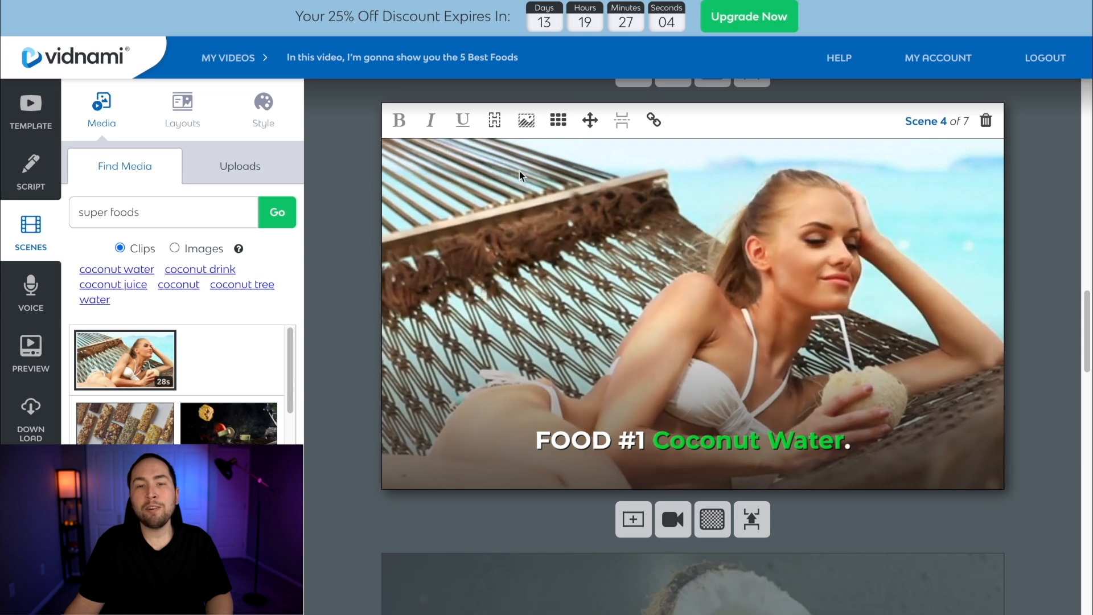
{"action": "left_click", "coordinate": [526, 120]}
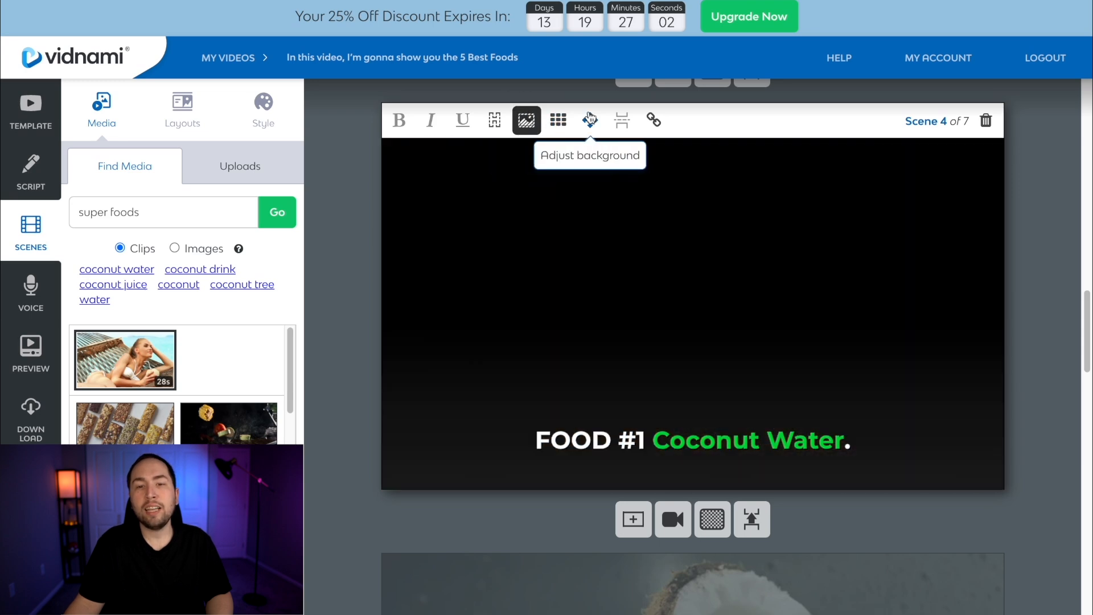
{"action": "left_click", "coordinate": [556, 120]}
{"action": "left_click", "coordinate": [575, 171]}
Change the scene 4 text to "FOOD #1 COCONUT WATER." in capitals and bold the whole line
{"action": "left_click", "coordinate": [648, 314]}
{"action": "left_click_drag", "start_coordinate": [648, 314], "coordinate": [843, 314]}
{"action": "type", "text": "COCONUT WATER"}
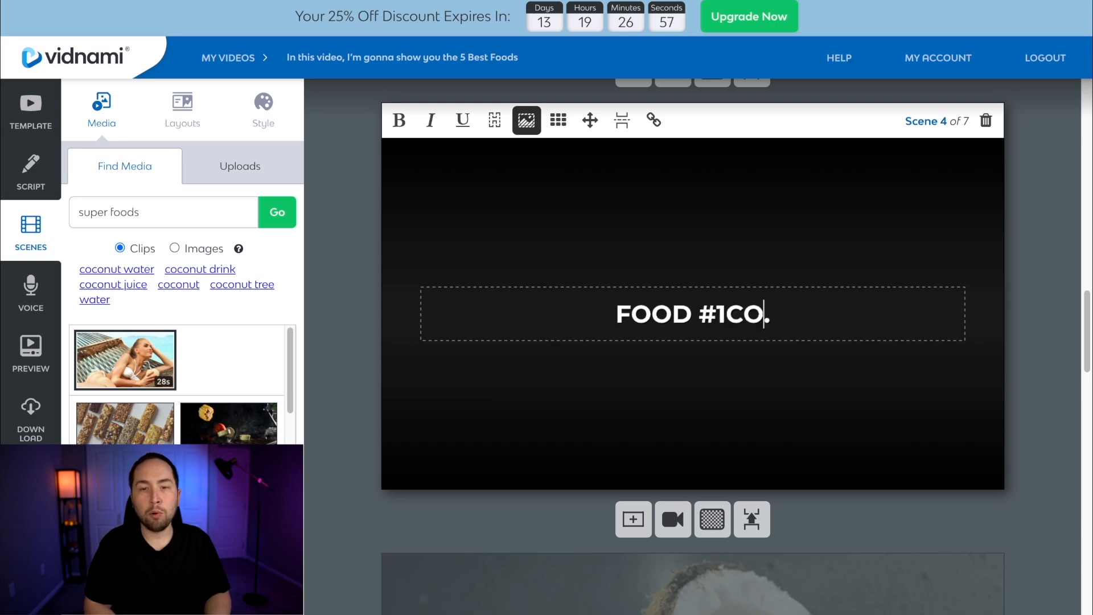
{"action": "key", "text": "super+a"}
{"action": "key", "text": "super+b"}
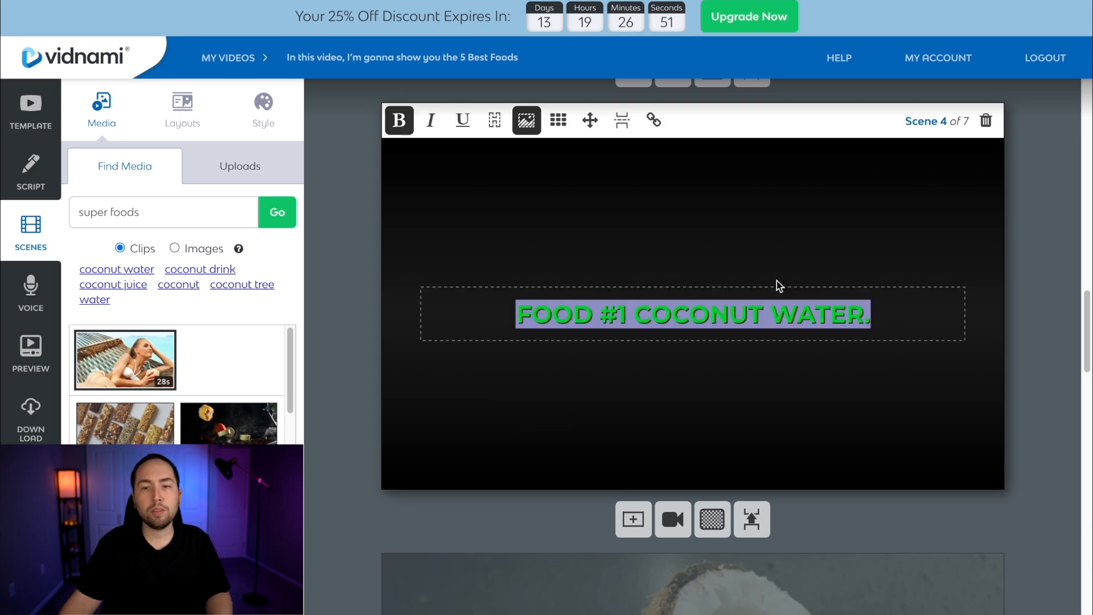
{"action": "left_click", "coordinate": [779, 245]}
Review scenes 5 to 7 and add a new blank scene after scene 7
{"action": "scroll", "coordinate": [821, 323], "scroll_direction": "down", "scroll_amount": 1}
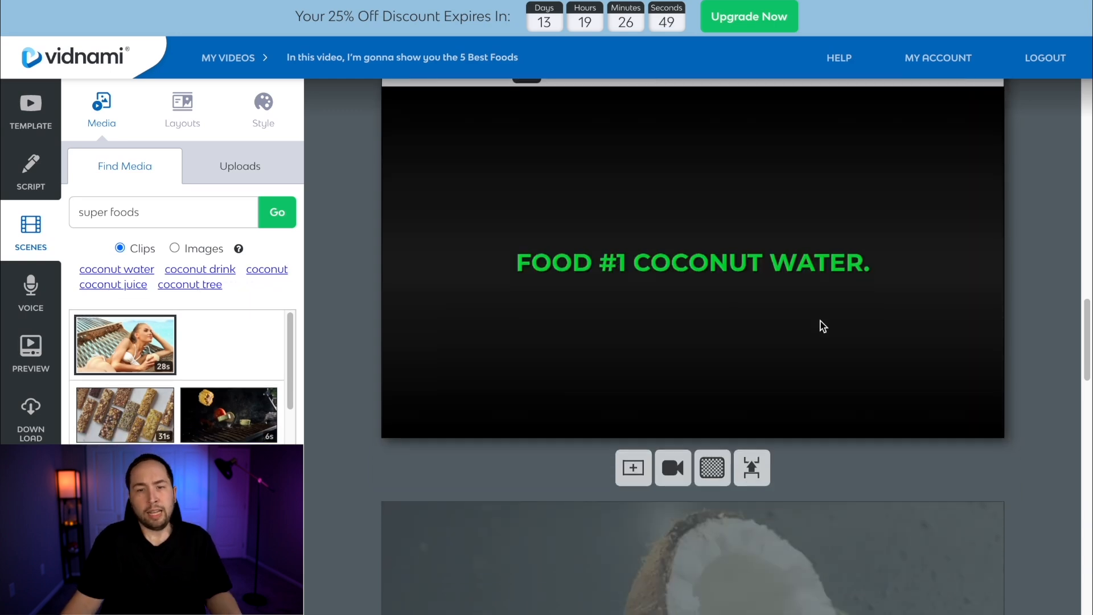
{"action": "scroll", "coordinate": [821, 323], "scroll_direction": "up", "scroll_amount": 1}
{"action": "scroll", "coordinate": [809, 336], "scroll_direction": "down", "scroll_amount": 10}
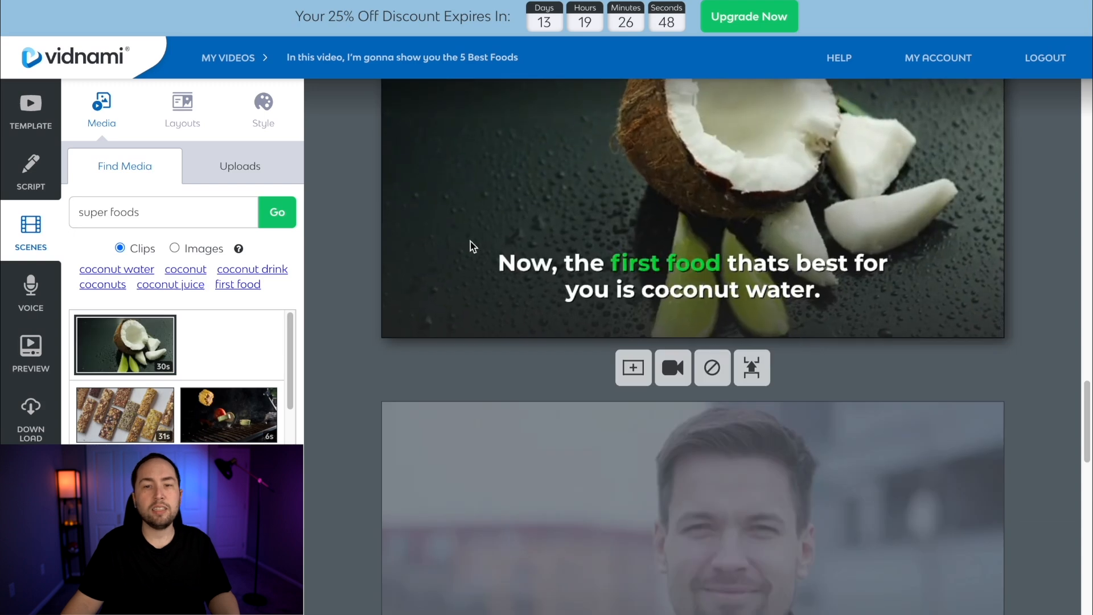
{"action": "scroll", "coordinate": [749, 285], "scroll_direction": "down", "scroll_amount": 3}
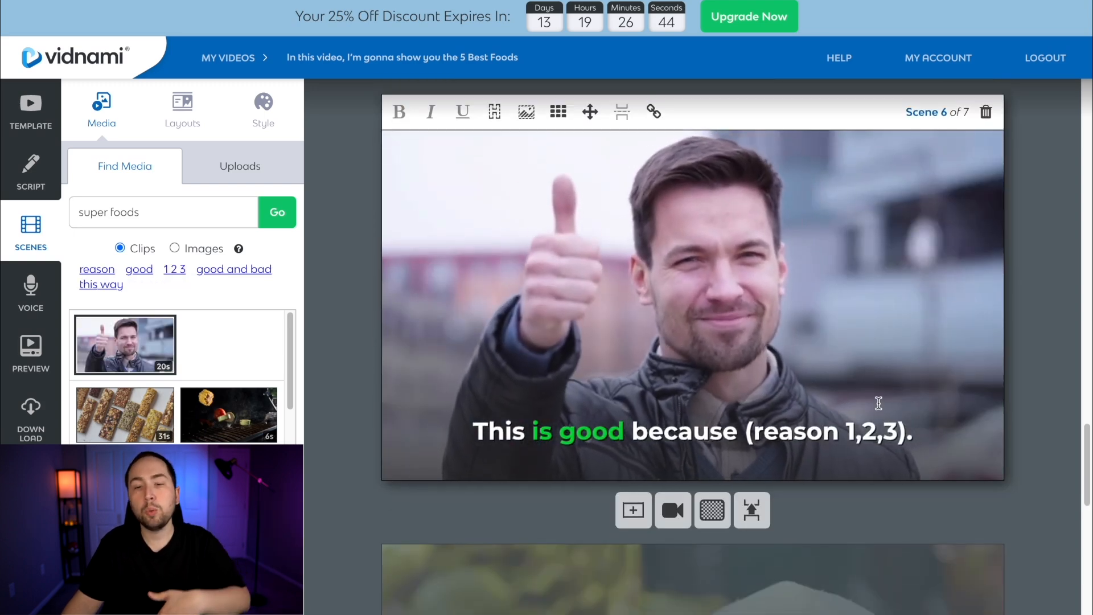
{"action": "scroll", "coordinate": [854, 407], "scroll_direction": "down", "scroll_amount": 1}
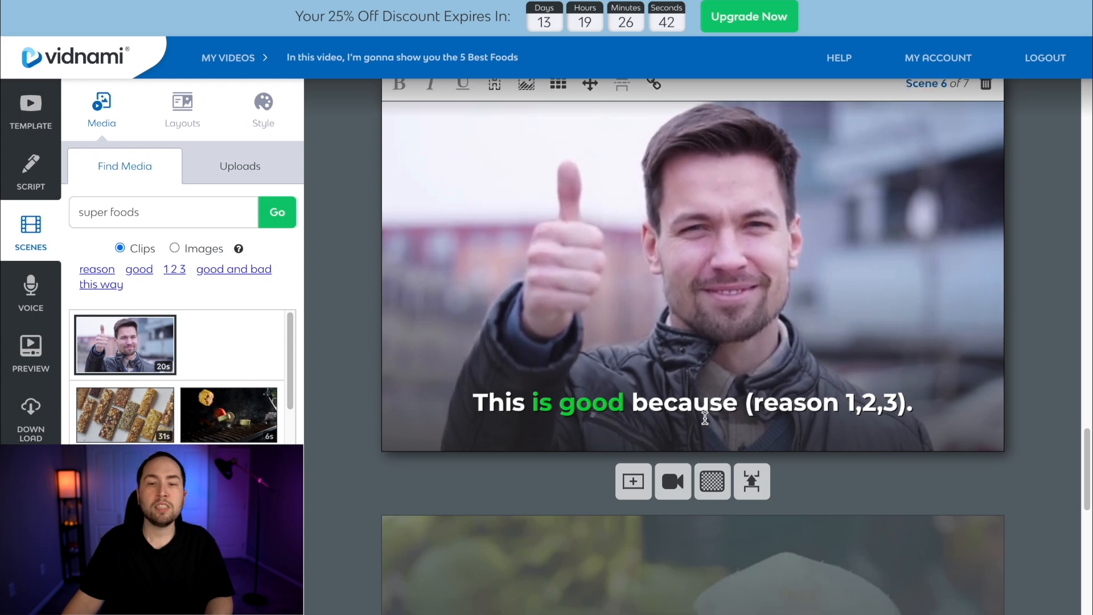
{"action": "scroll", "coordinate": [712, 420], "scroll_direction": "down", "scroll_amount": 1}
{"action": "scroll", "coordinate": [877, 391], "scroll_direction": "down", "scroll_amount": 5}
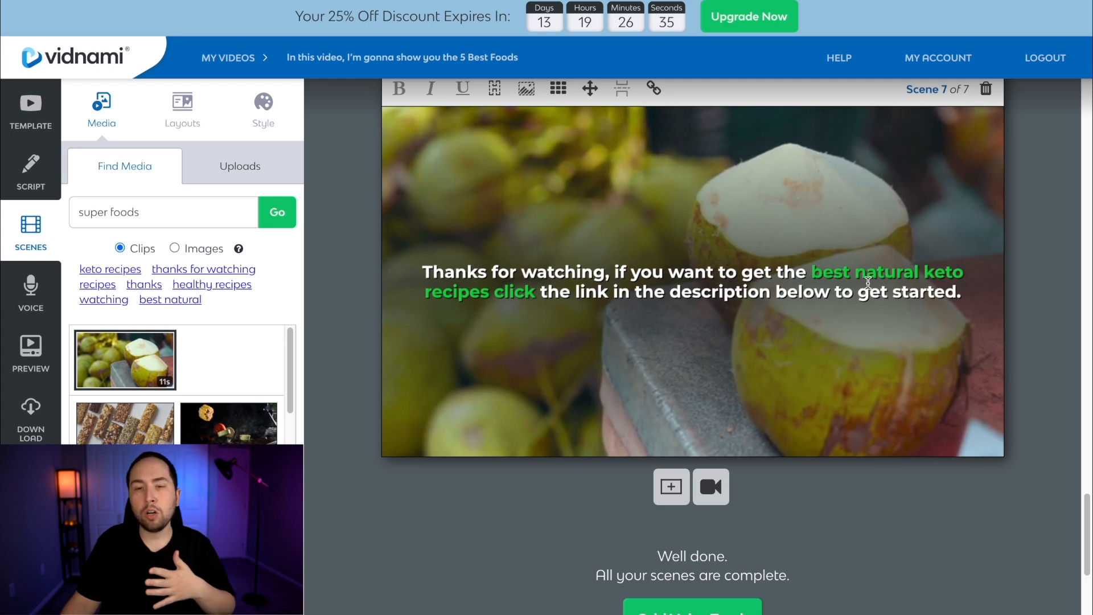
{"action": "left_click", "coordinate": [660, 501]}
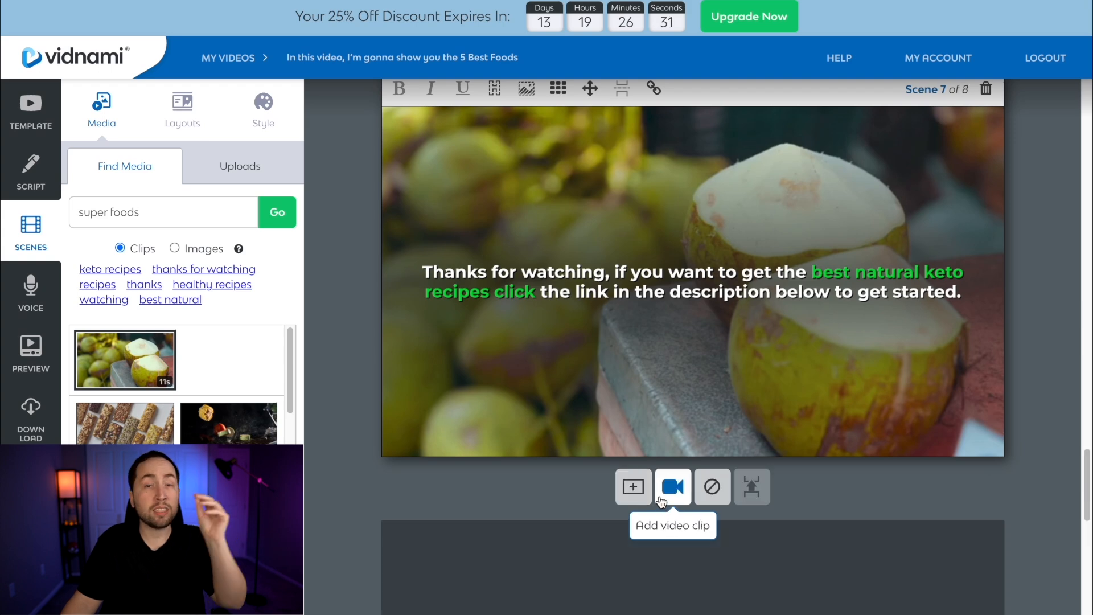
Cut "click the link in the description below to get started." from the scene 7 text and end it with an ellipsis
{"action": "scroll", "coordinate": [650, 370], "scroll_direction": "up", "scroll_amount": 5}
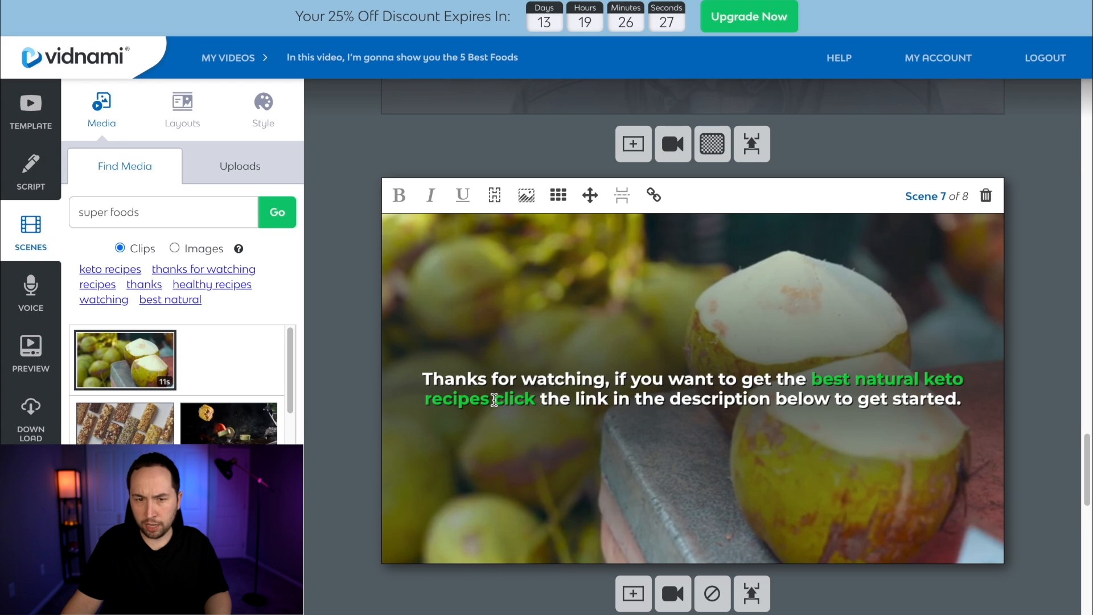
{"action": "left_click_drag", "start_coordinate": [494, 398], "coordinate": [972, 405]}
{"action": "key", "text": "ctrl+c"}
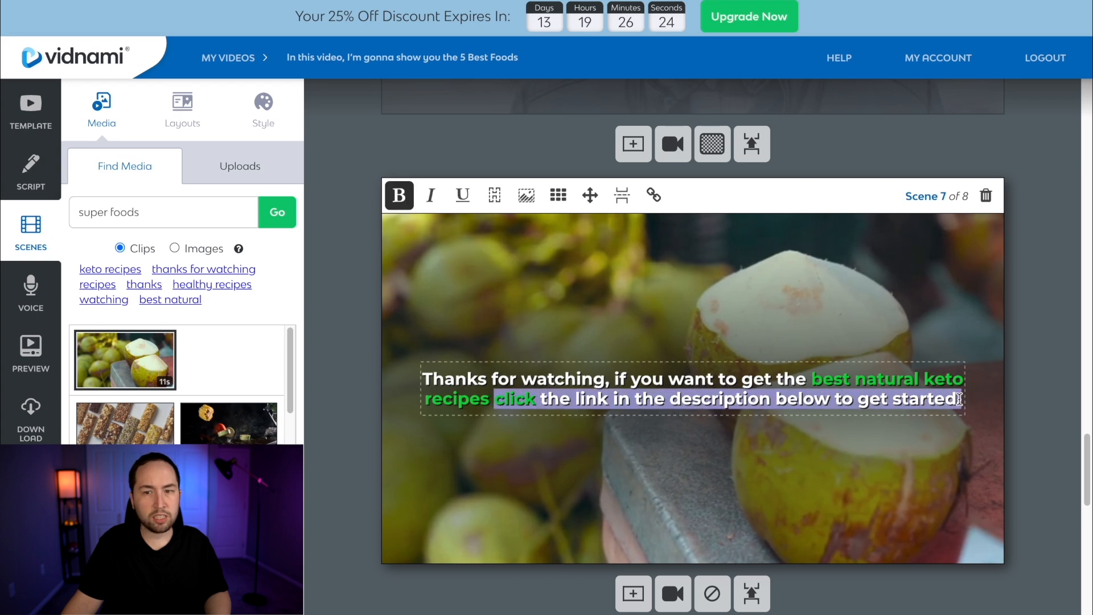
{"action": "key", "text": "BackSpace"}
{"action": "type", "text": "..."}
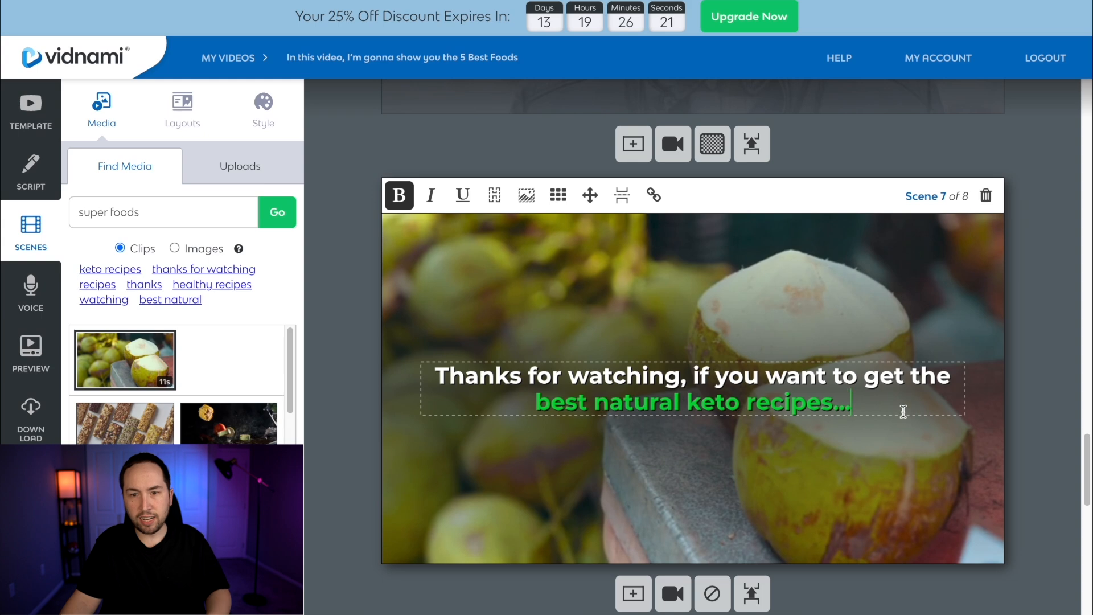
Paste the cut sentence into scene 8 as "...click the link in the description below to get started!"
{"action": "scroll", "coordinate": [756, 461], "scroll_direction": "down", "scroll_amount": 6}
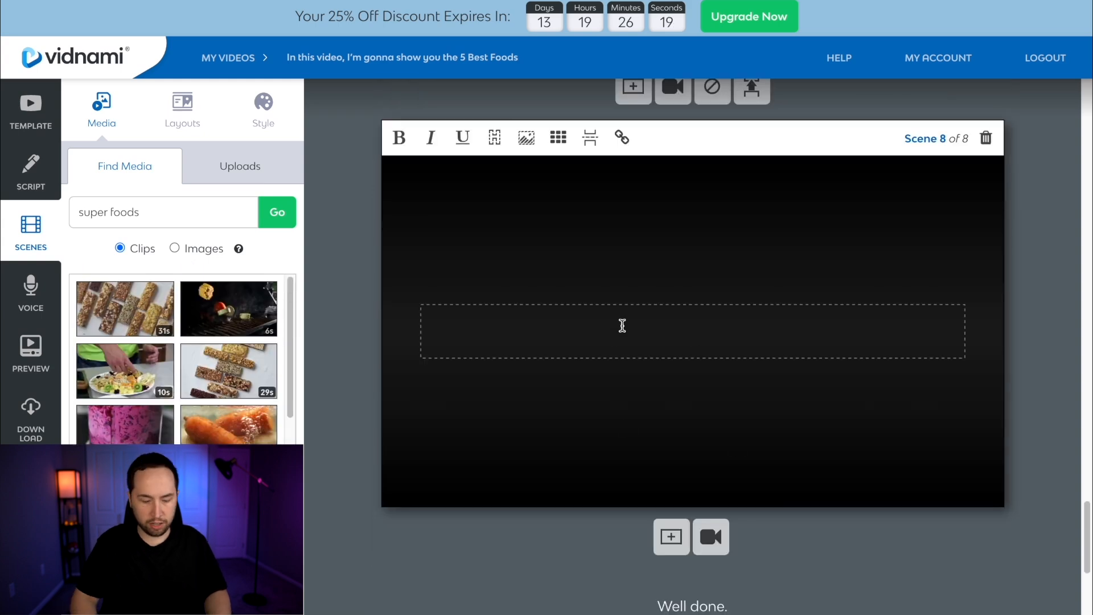
{"action": "key", "text": "ctrl+v"}
{"action": "key", "text": "BackSpace"}
{"action": "type", "text": "!"}
Bold all of the scene 8 text and remove the bold again
{"action": "triple_click", "coordinate": [698, 312]}
{"action": "key", "text": "ctrl+b"}
{"action": "left_click", "coordinate": [943, 369]}
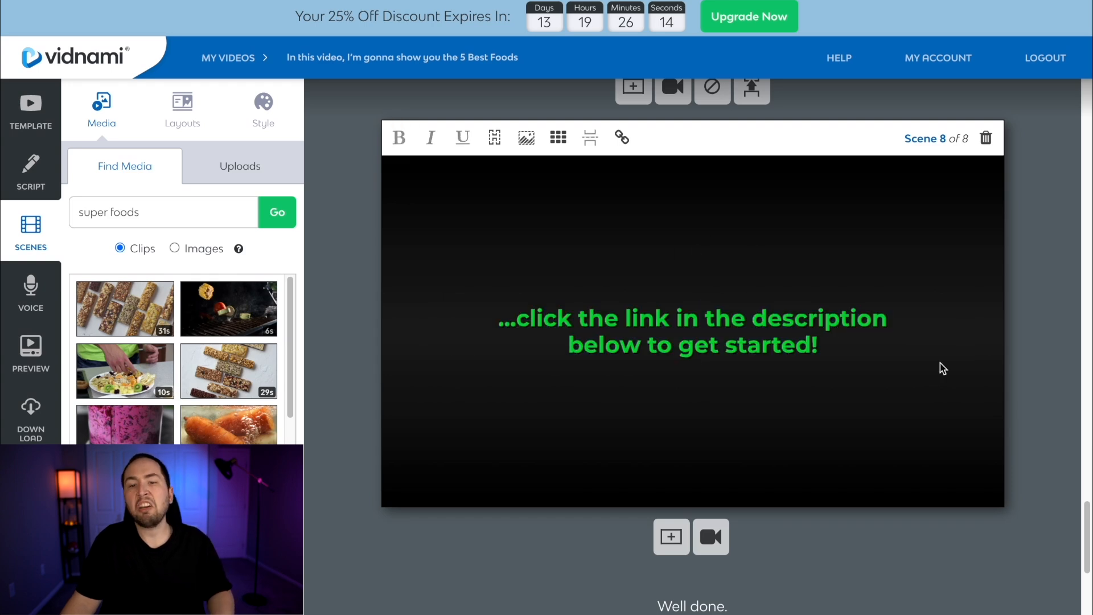
{"action": "triple_click", "coordinate": [560, 318]}
{"action": "key", "text": "ctrl+b"}
{"action": "left_click", "coordinate": [807, 319]}
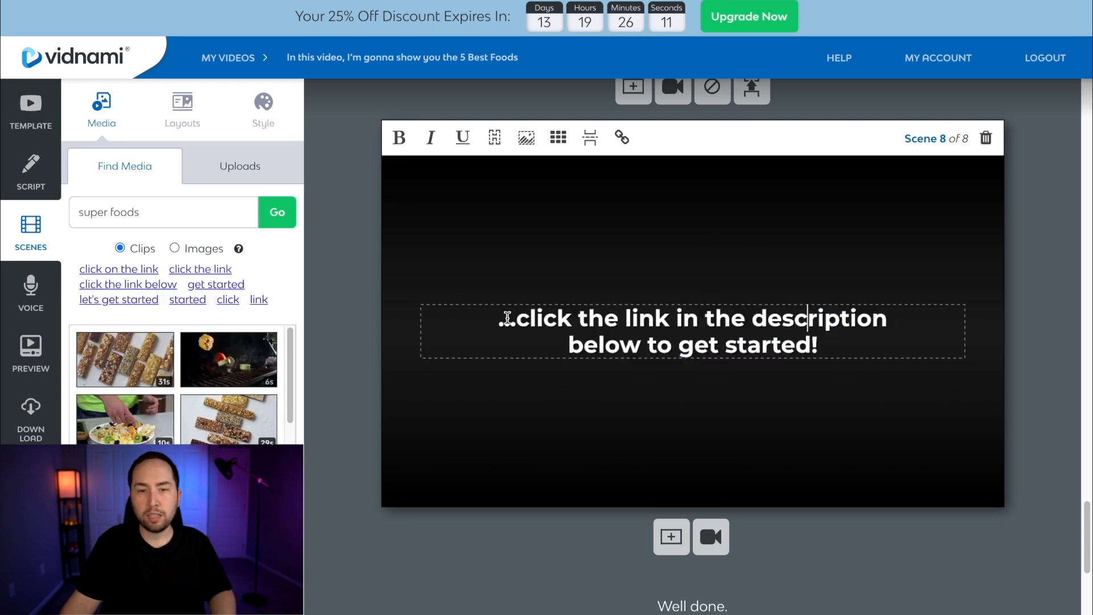
Bold only "click the link in the description below" in scene 8 and review the last two scenes
{"action": "left_click_drag", "start_coordinate": [519, 321], "coordinate": [642, 349]}
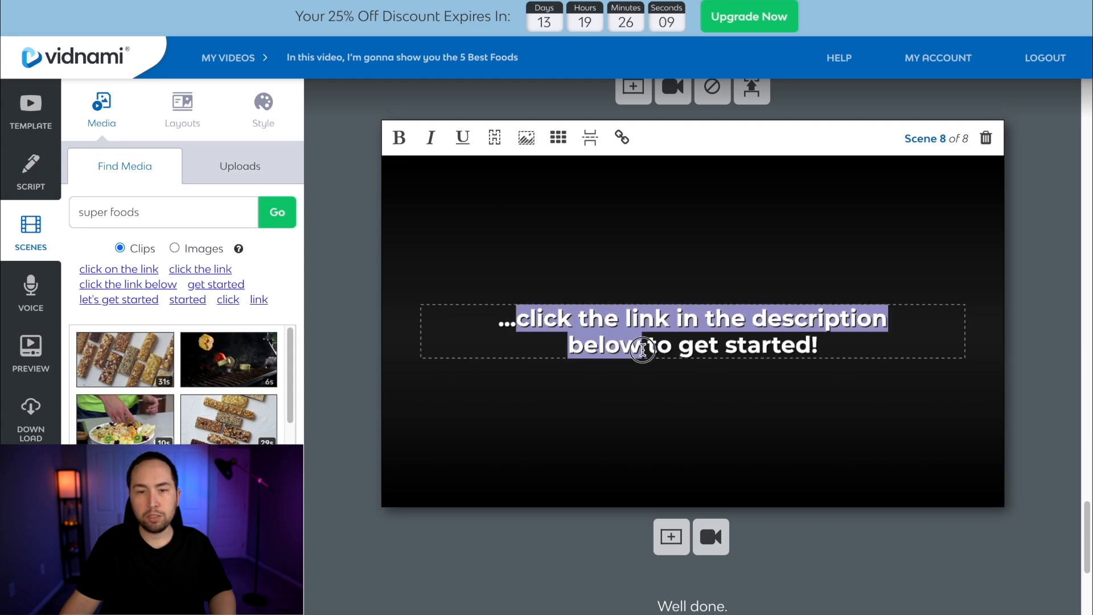
{"action": "key", "text": "ctrl+b"}
{"action": "left_click", "coordinate": [653, 262]}
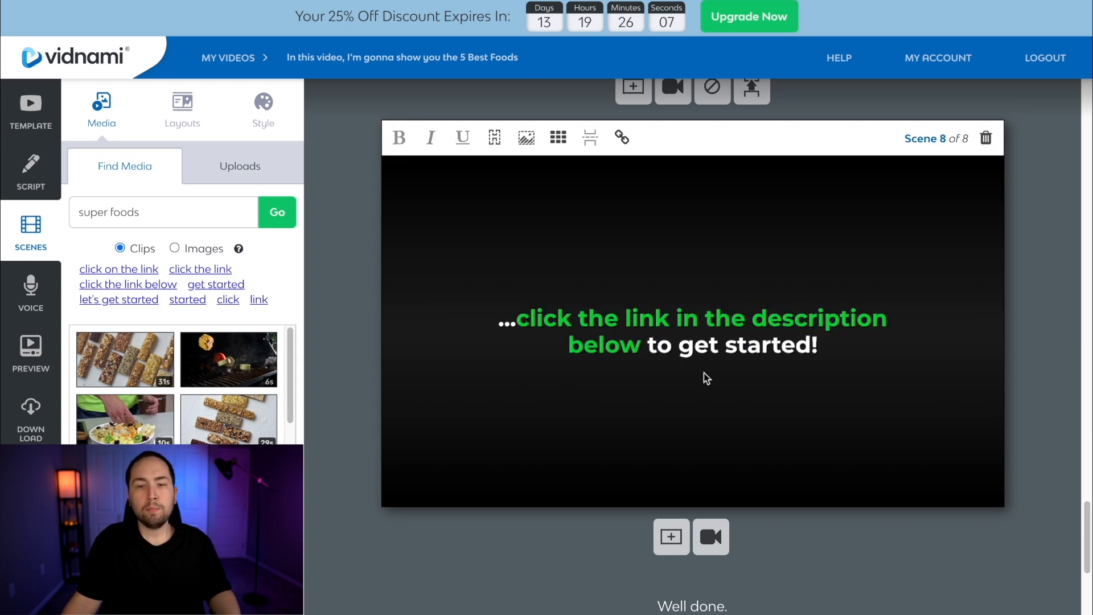
{"action": "scroll", "coordinate": [748, 439], "scroll_direction": "up", "scroll_amount": 1}
{"action": "scroll", "coordinate": [747, 441], "scroll_direction": "down", "scroll_amount": 3}
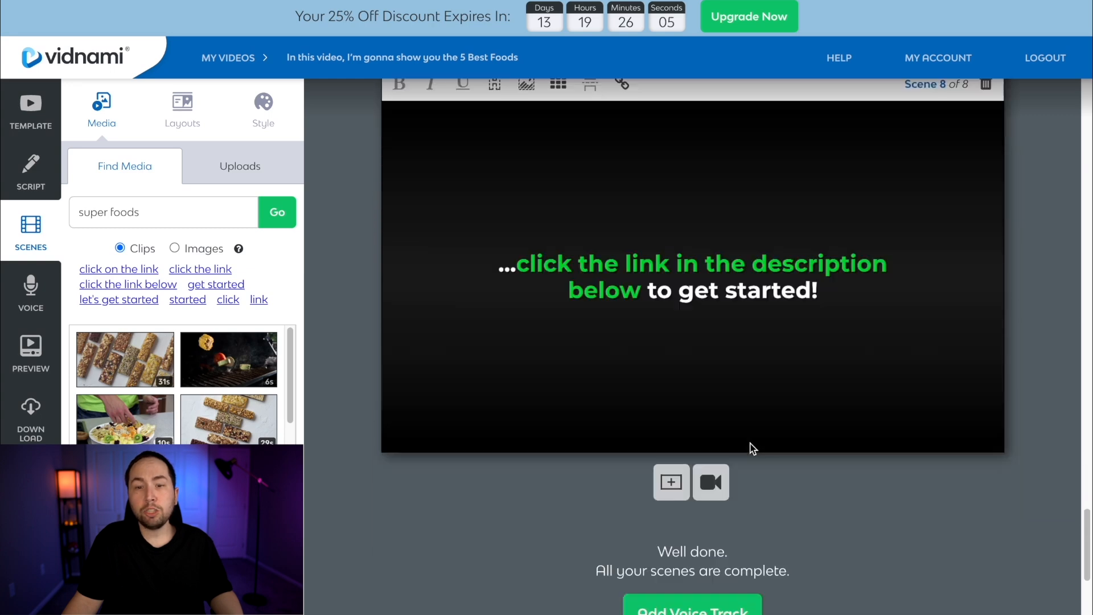
{"action": "scroll", "coordinate": [695, 389], "scroll_direction": "up", "scroll_amount": 10}
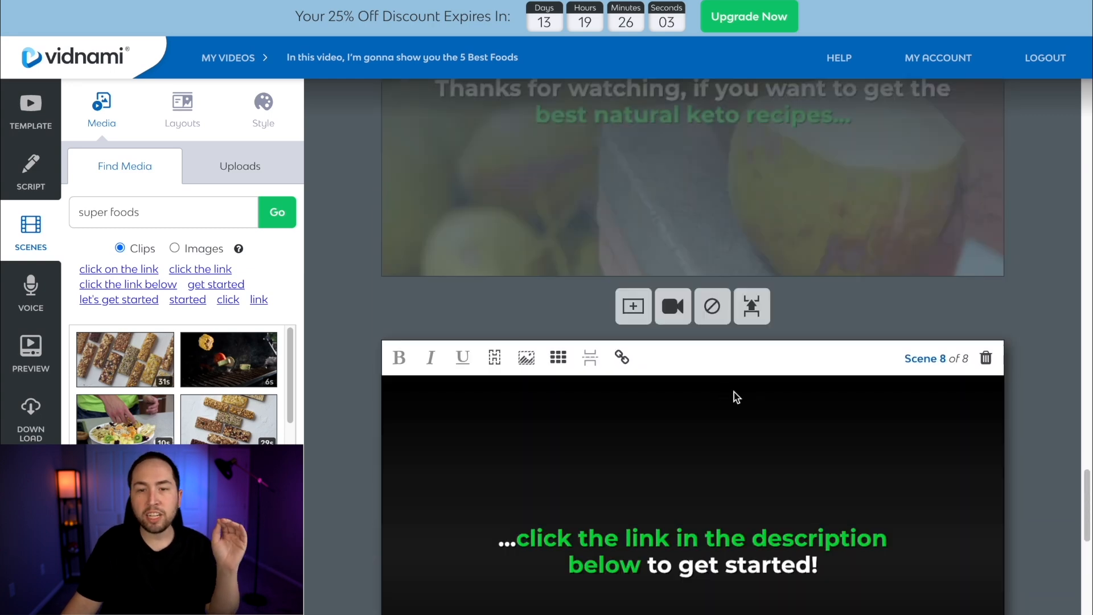
{"action": "scroll", "coordinate": [763, 397], "scroll_direction": "down", "scroll_amount": 2}
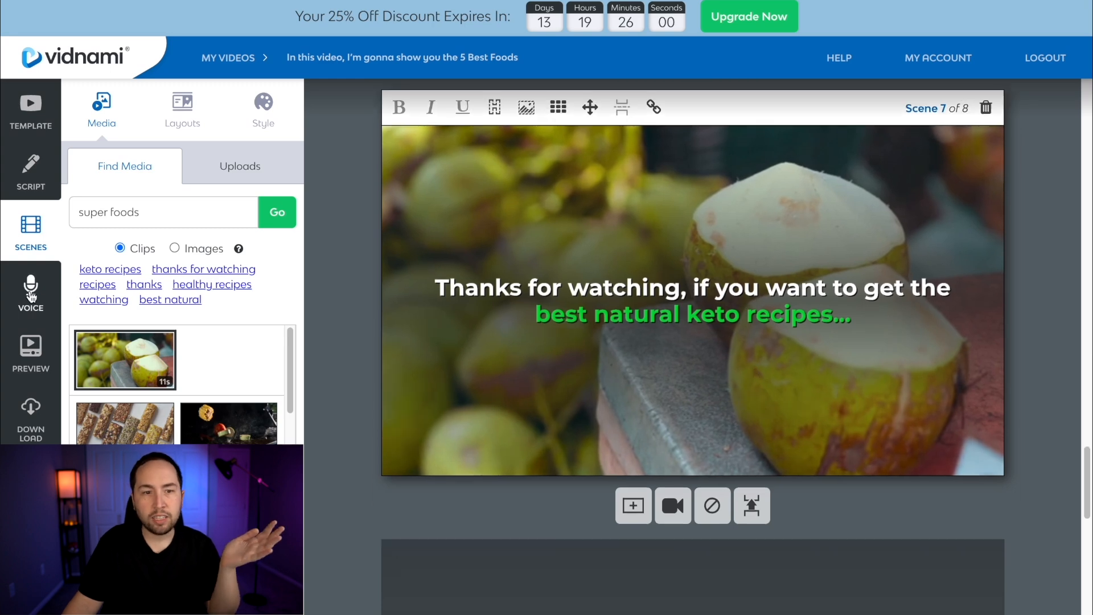
Examine the music-only and Auto-voice options for the voice track, including the automated voice styles and their sample
{"action": "left_click", "coordinate": [31, 293]}
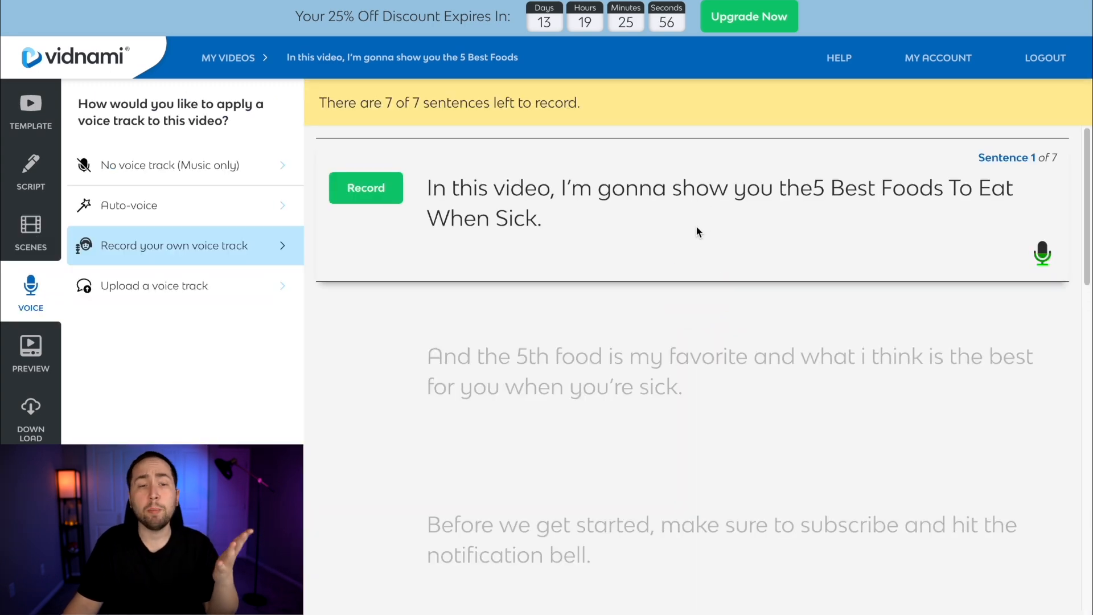
{"action": "left_click", "coordinate": [171, 165]}
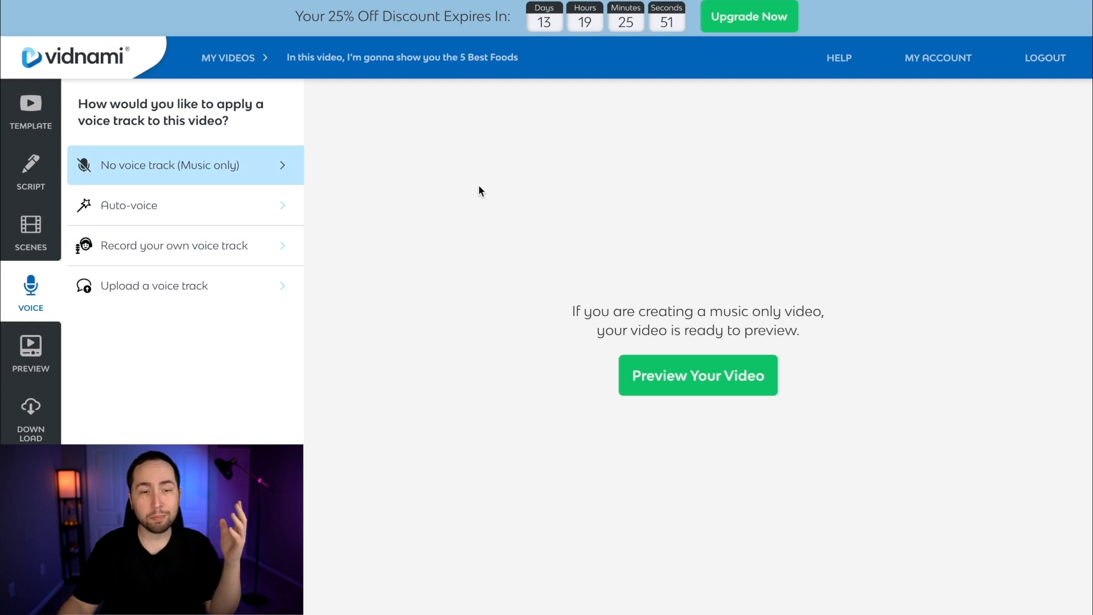
{"action": "left_click", "coordinate": [193, 209]}
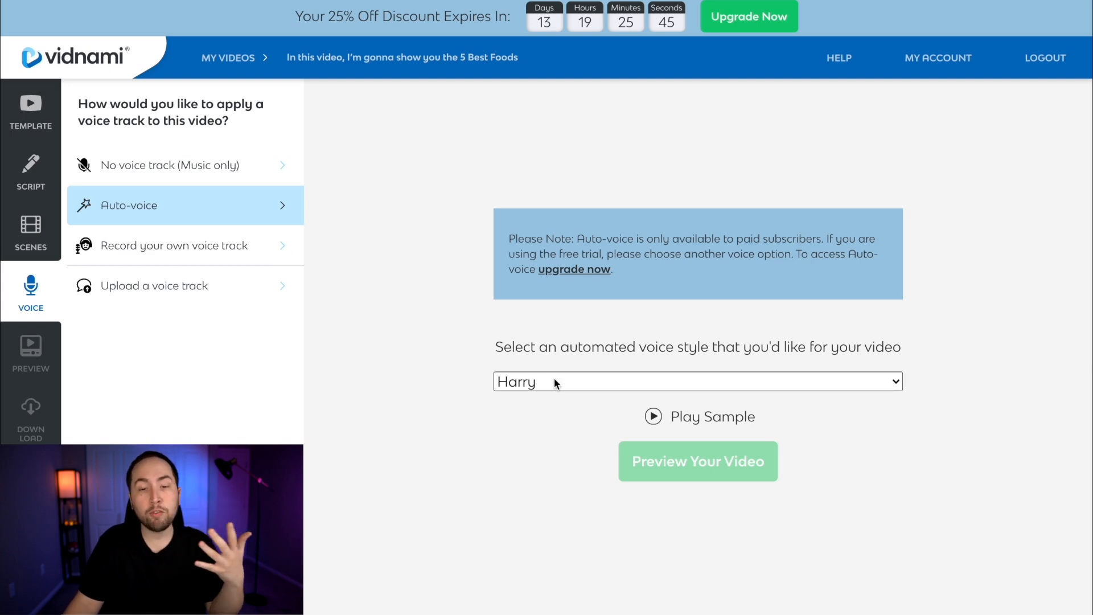
{"action": "left_click", "coordinate": [495, 388]}
{"action": "left_click", "coordinate": [535, 381]}
{"action": "left_click", "coordinate": [654, 417]}
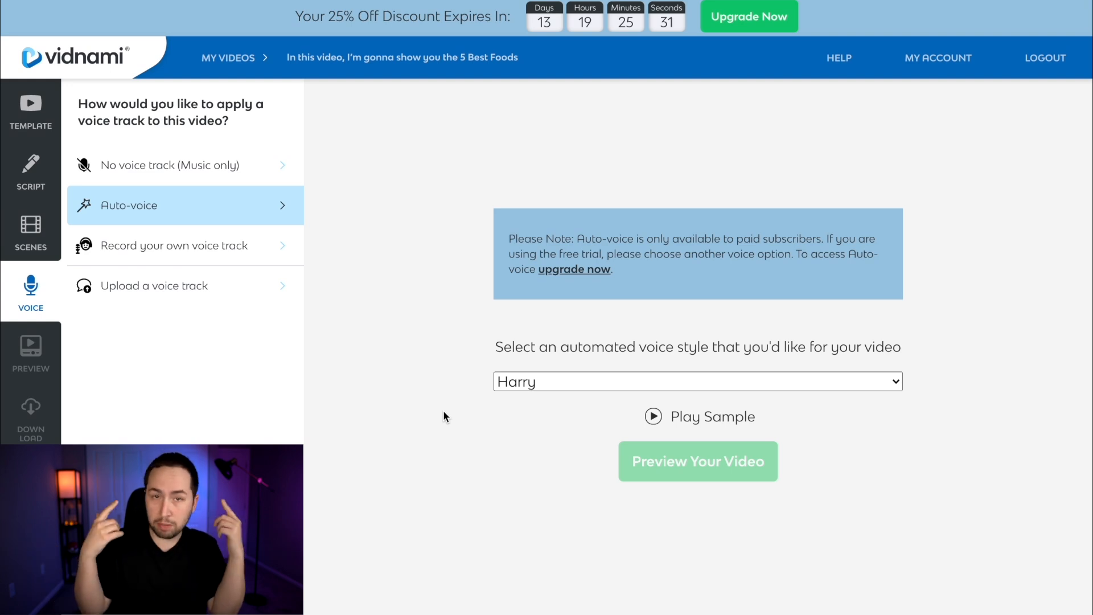
Record your own voice track for sentence 1, play back the take and move on to sentence 2
{"action": "left_click", "coordinate": [230, 266]}
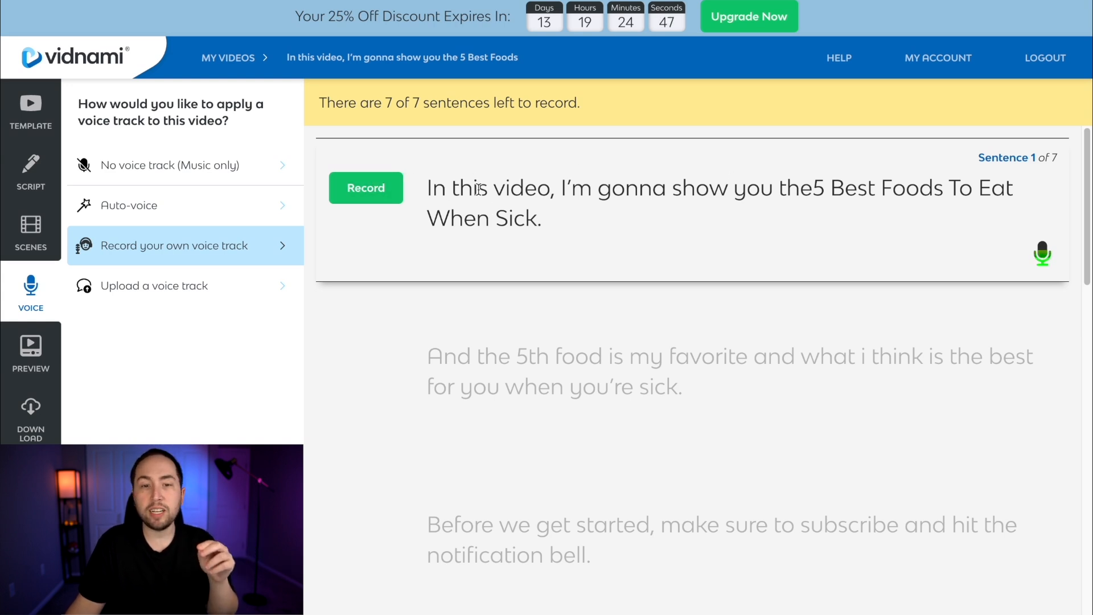
{"action": "left_click", "coordinate": [357, 193]}
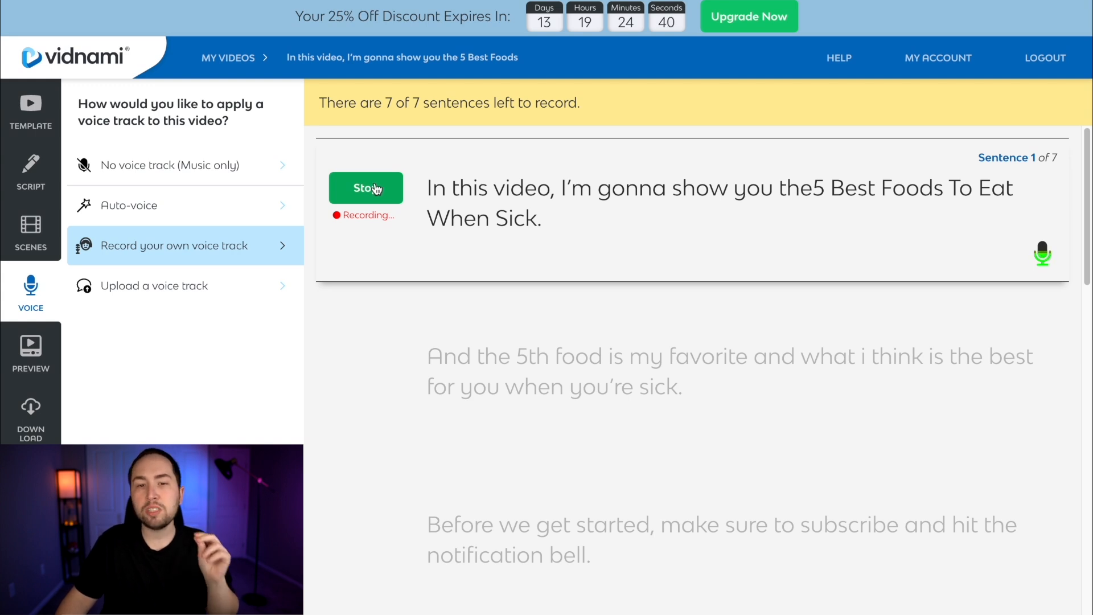
{"action": "left_click", "coordinate": [376, 189]}
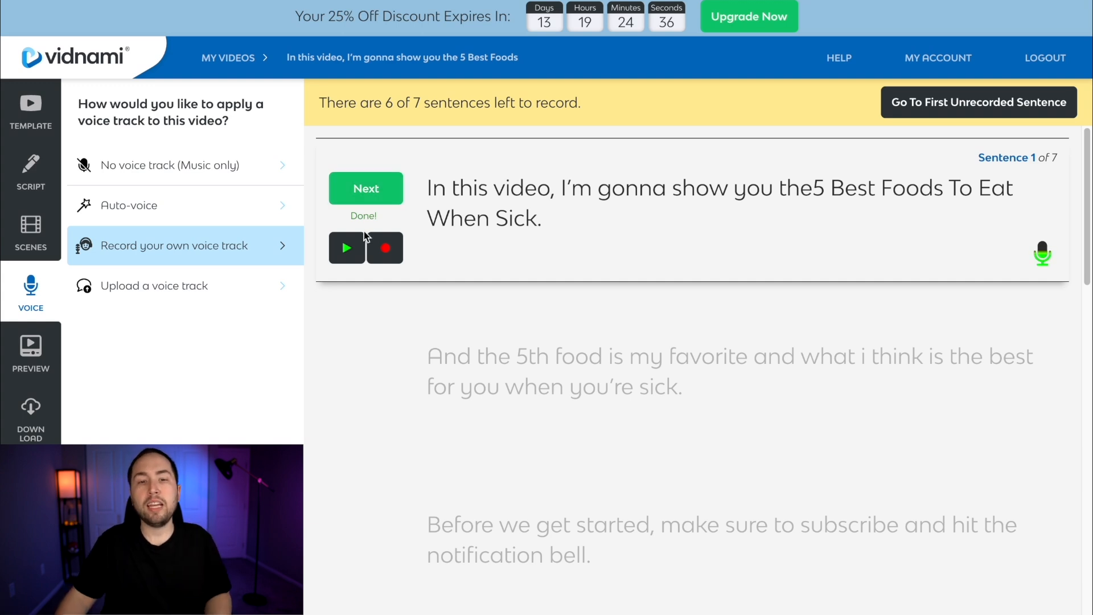
{"action": "left_click", "coordinate": [346, 247]}
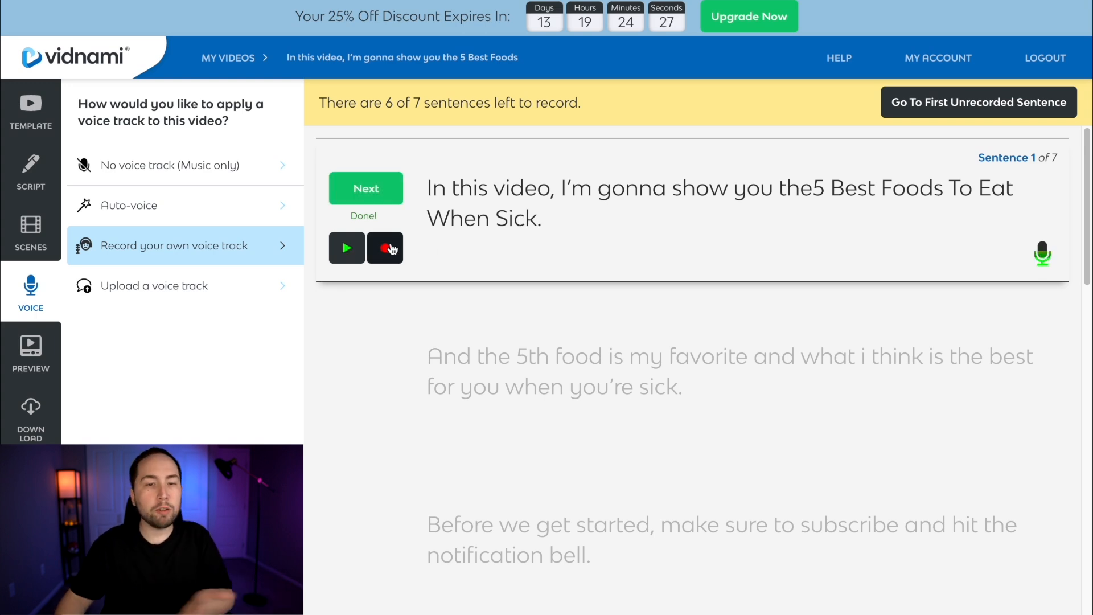
{"action": "left_click", "coordinate": [366, 188]}
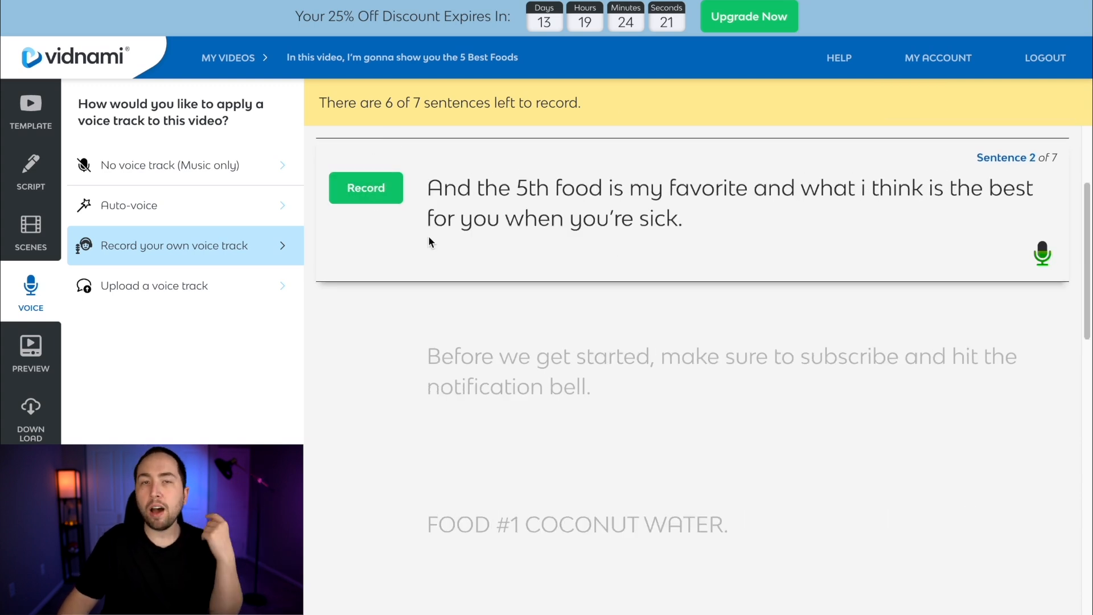
Examine the option for uploading a voice track and review the script it is based on
{"action": "left_click", "coordinate": [258, 283]}
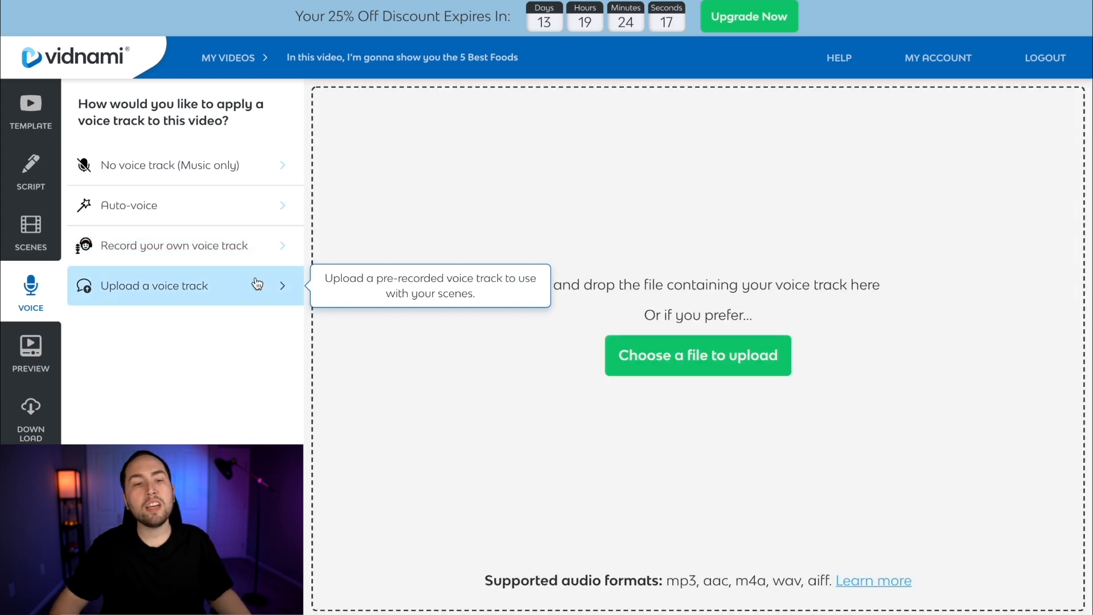
{"action": "left_click", "coordinate": [16, 183]}
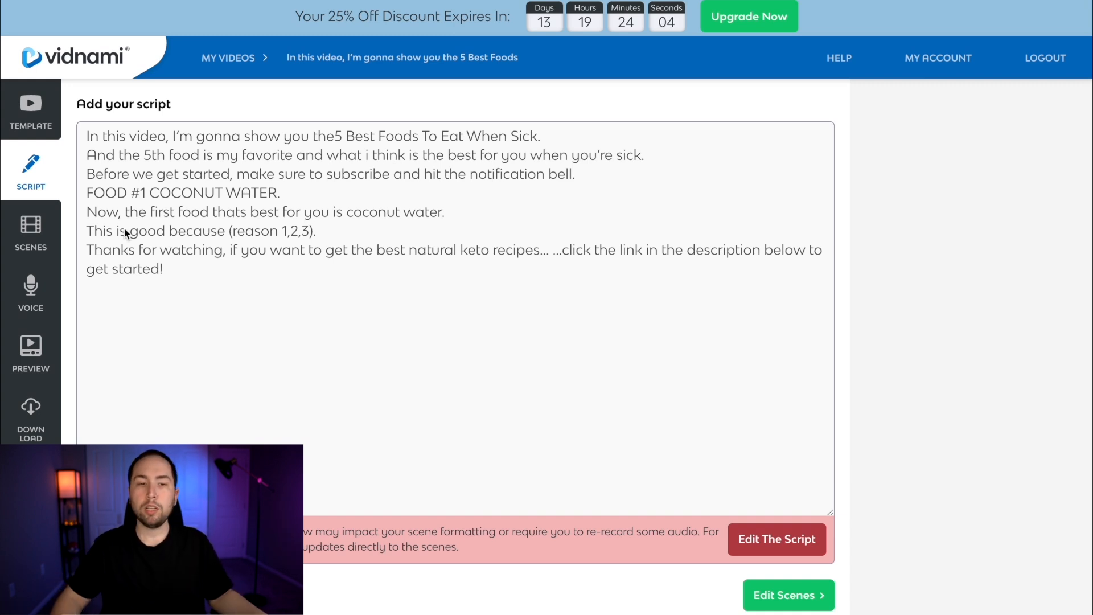
{"action": "left_click", "coordinate": [30, 292]}
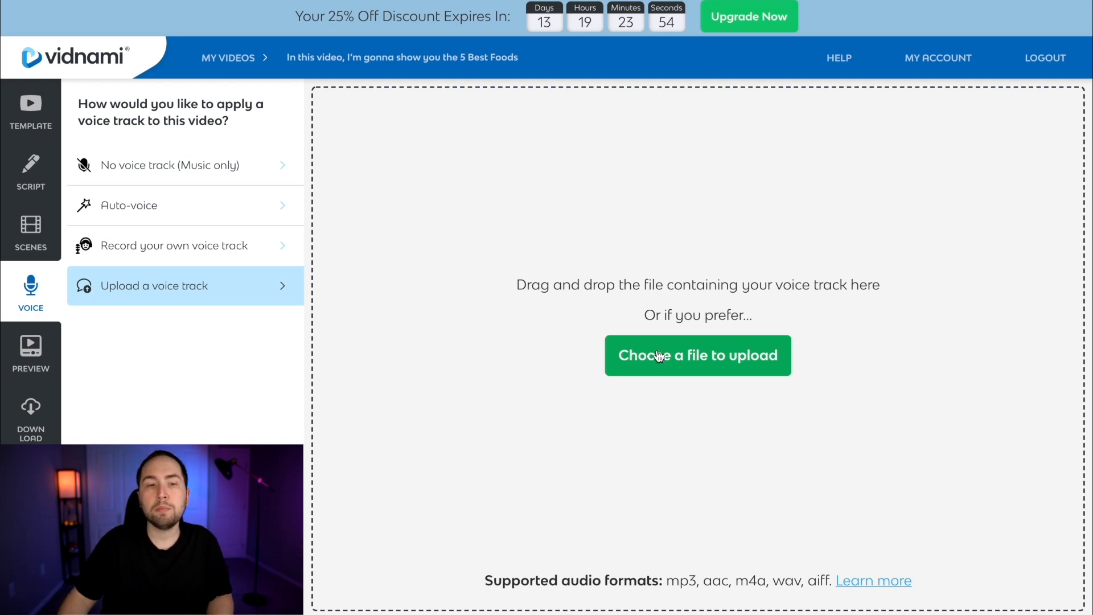
Record your own voice track for the remaining sentences 2 to 7 and open the video preview
{"action": "left_click", "coordinate": [152, 246]}
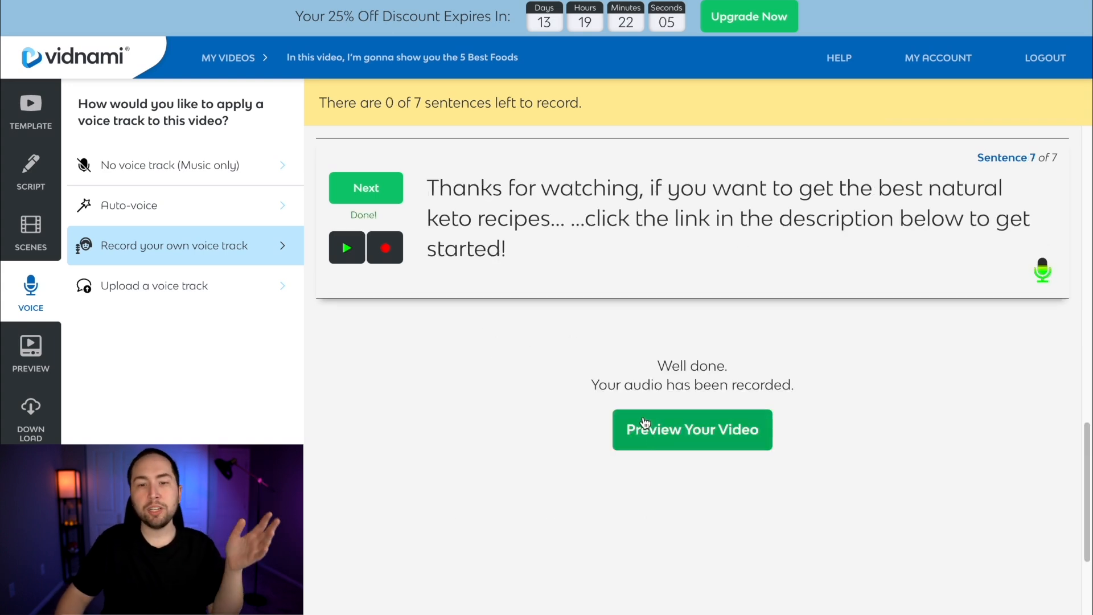
{"action": "left_click", "coordinate": [657, 438]}
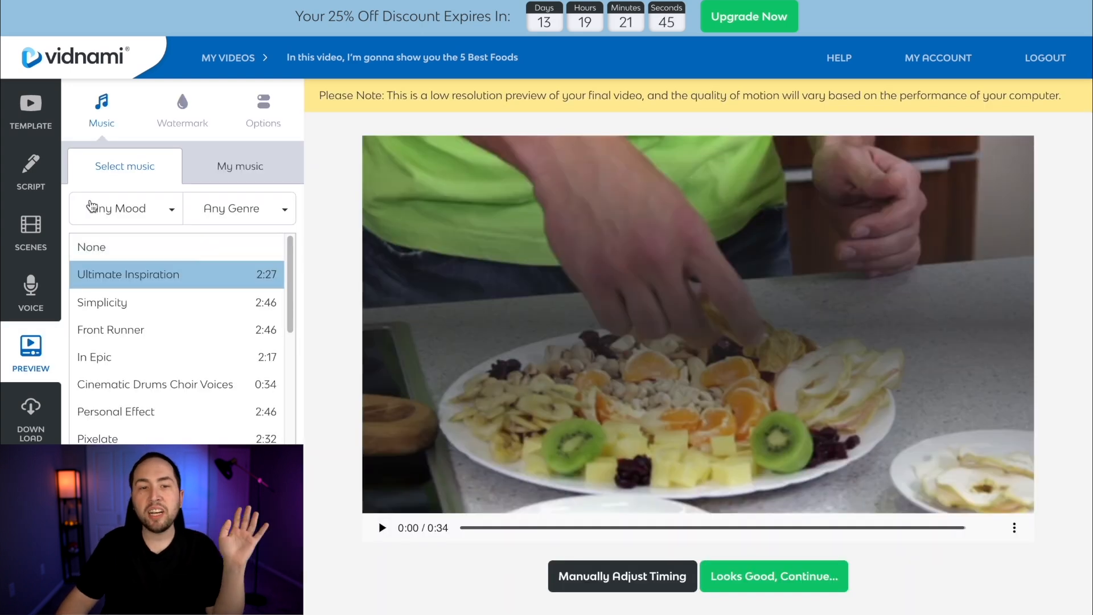
Look through the music mood and genre filters and choose "Simplicity" as the background track
{"action": "left_click", "coordinate": [133, 212]}
{"action": "left_click", "coordinate": [250, 212]}
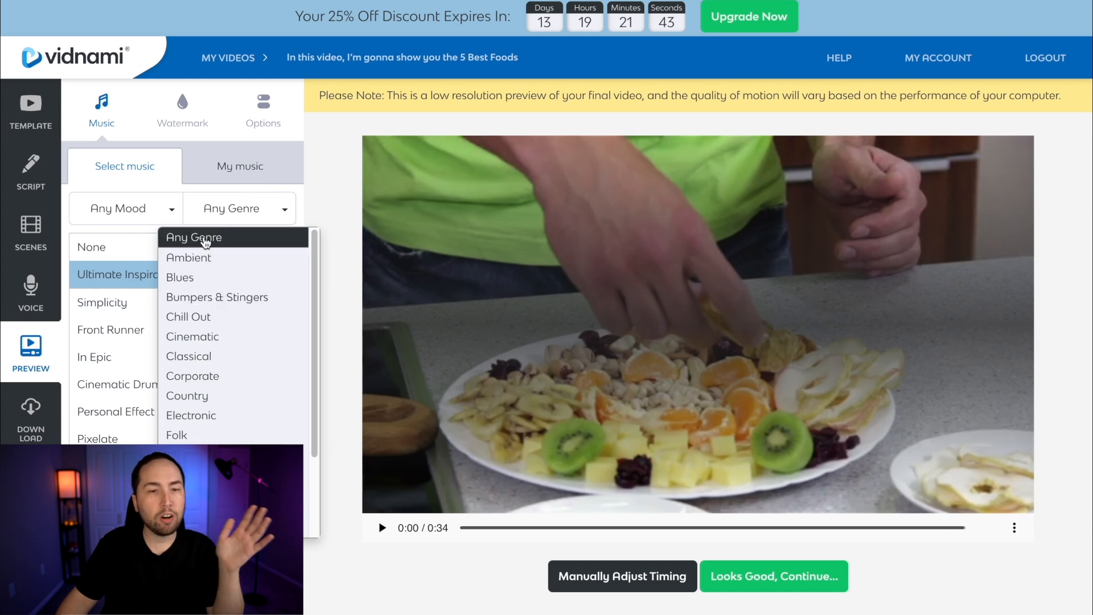
{"action": "left_click", "coordinate": [239, 237]}
{"action": "left_click", "coordinate": [164, 311]}
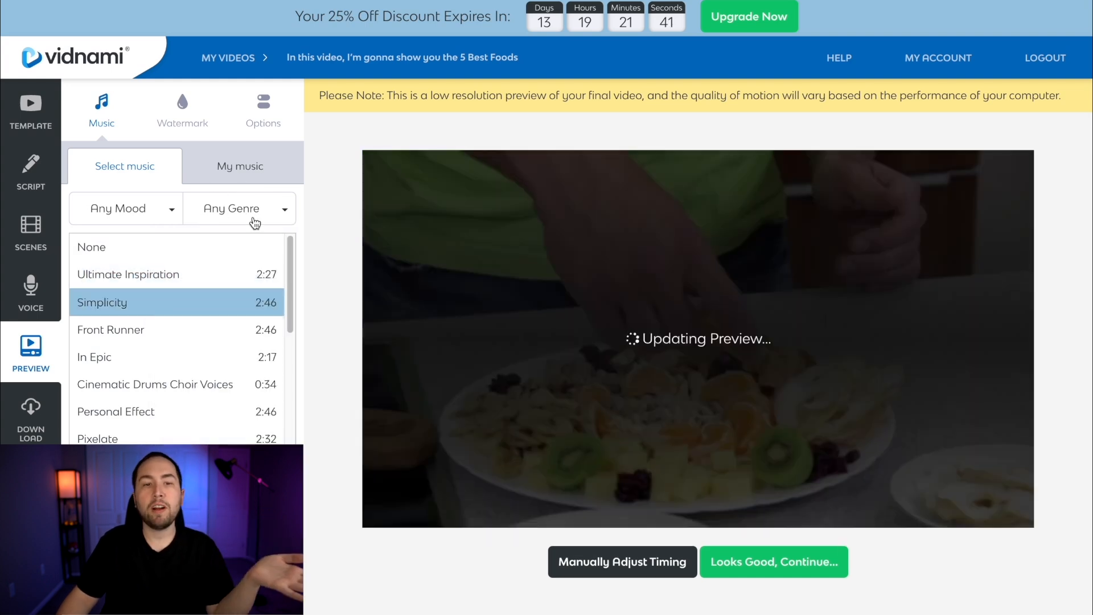
Raise the music volume to 13%, play the preview through and settle the music volume at 9%
{"action": "left_click", "coordinate": [274, 114]}
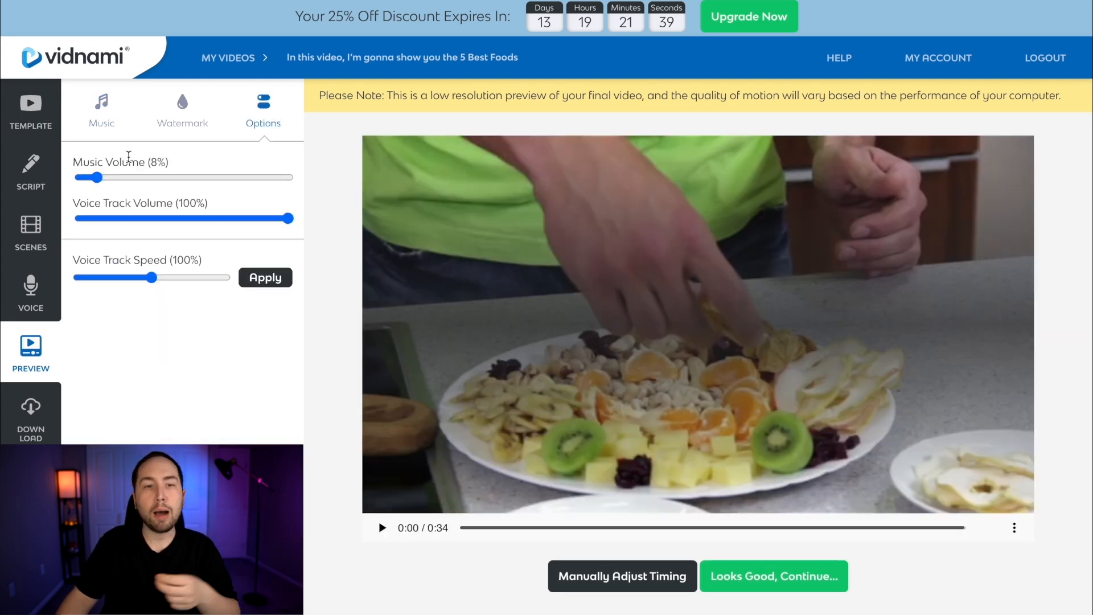
{"action": "left_click_drag", "start_coordinate": [96, 177], "coordinate": [109, 181]}
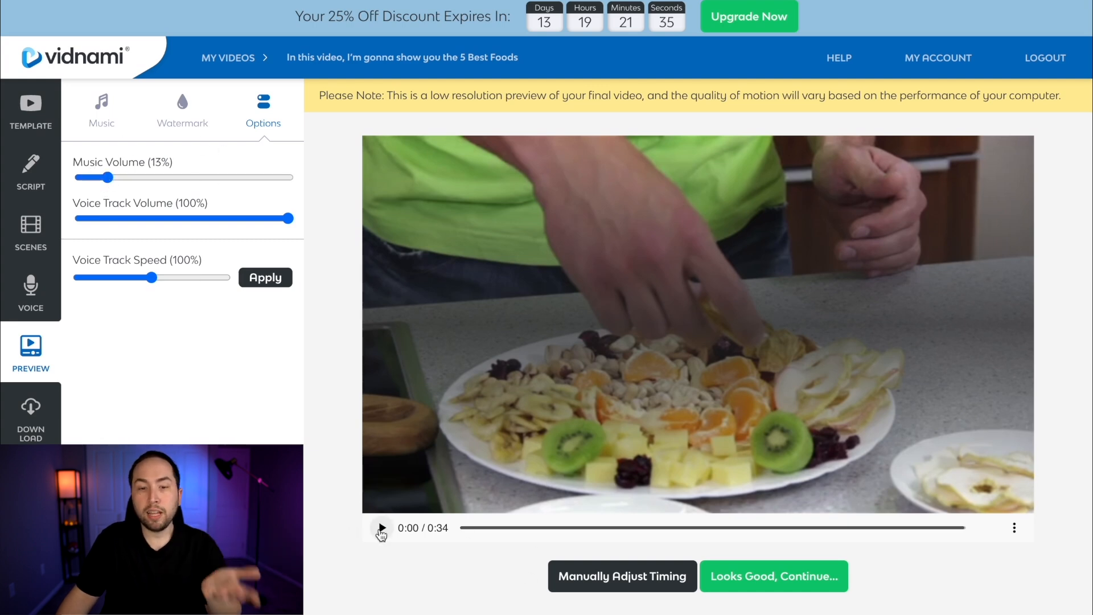
{"action": "left_click", "coordinate": [381, 528]}
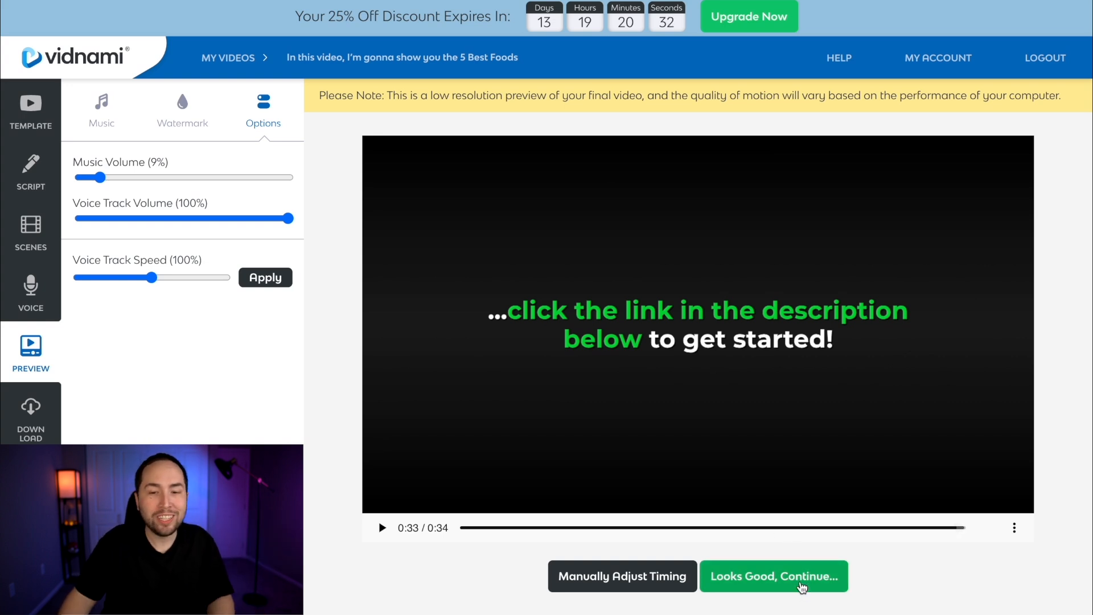
Approve the preview and generate the video in Full HD 1080p resolution
{"action": "left_click", "coordinate": [801, 586]}
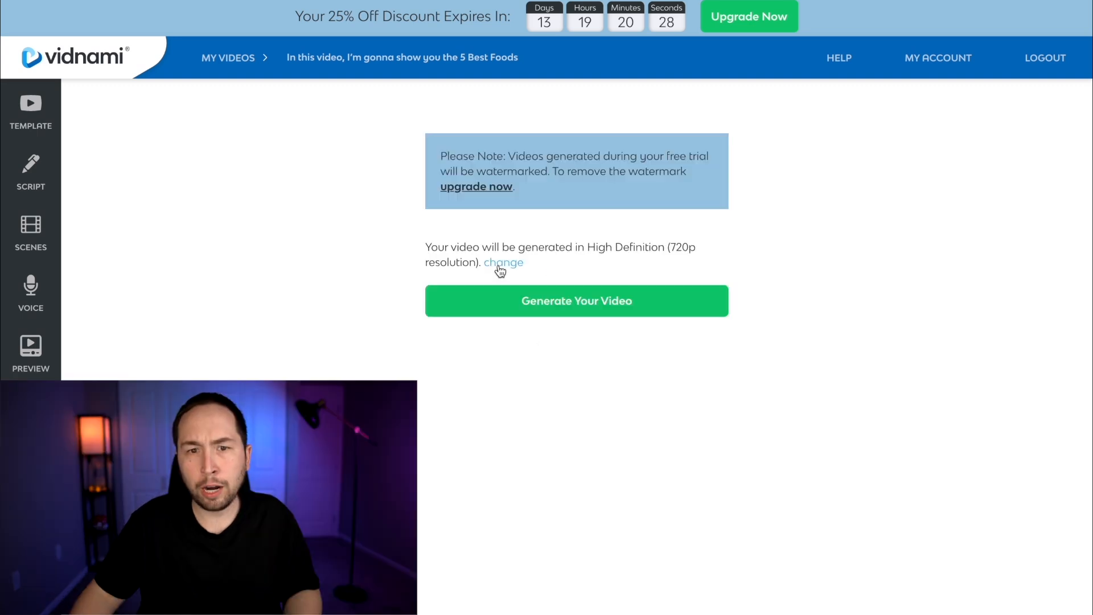
{"action": "left_click", "coordinate": [505, 263]}
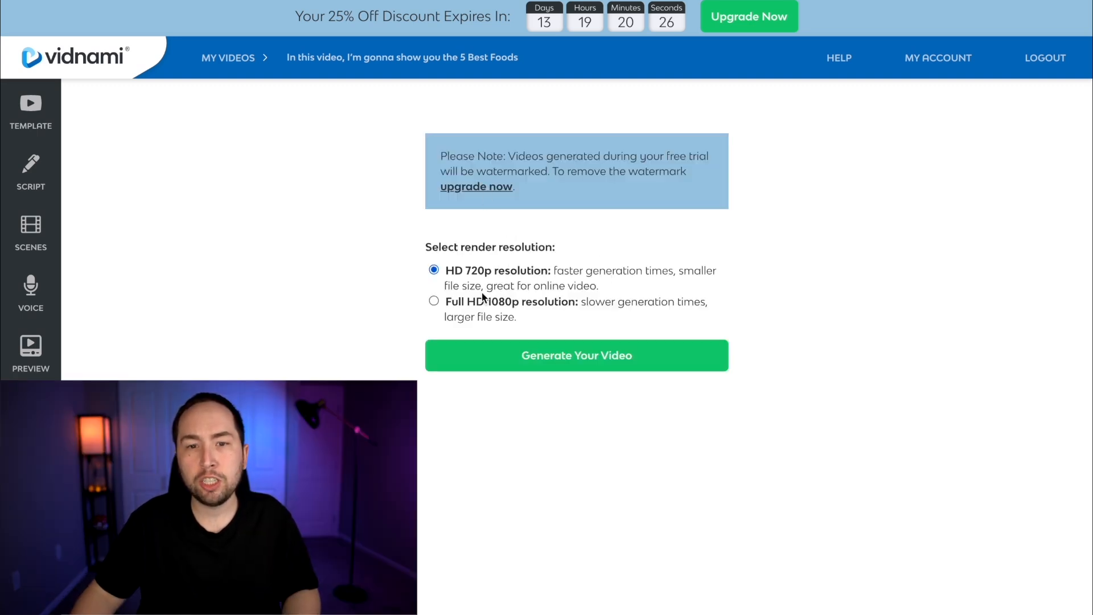
{"action": "left_click", "coordinate": [434, 302]}
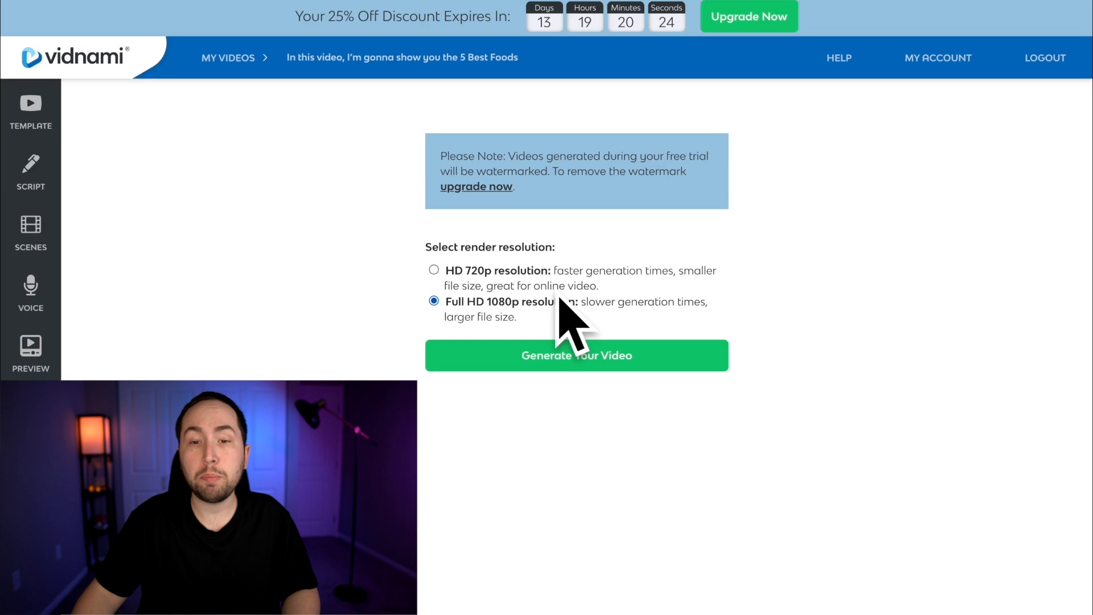
{"action": "left_click", "coordinate": [559, 355]}
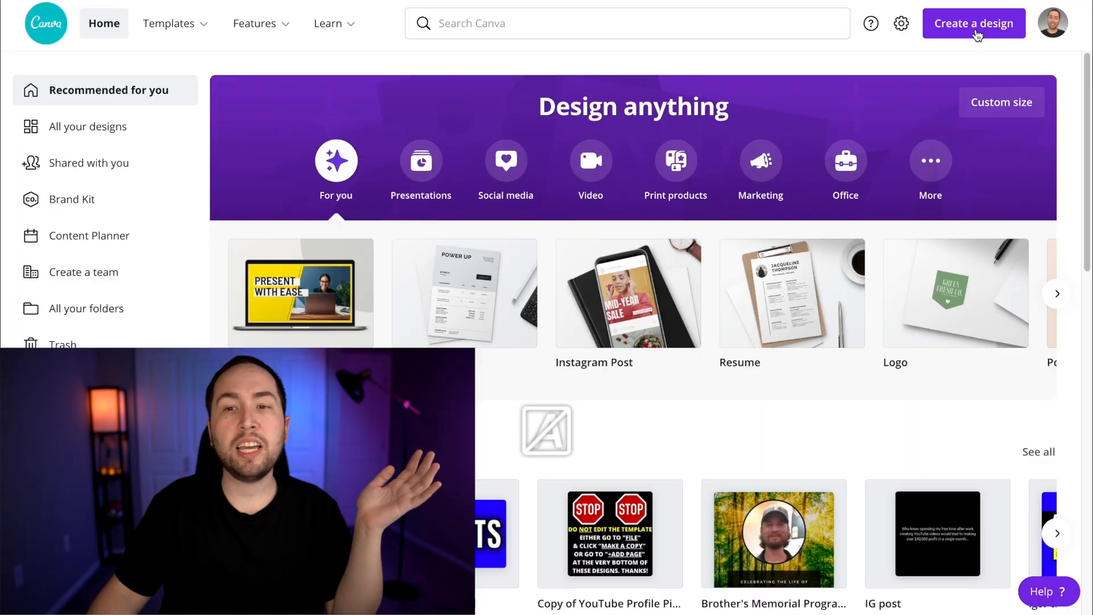
Switch to Canva and create a new custom-size design of 1920 x 1080 px
{"action": "left_click", "coordinate": [977, 36]}
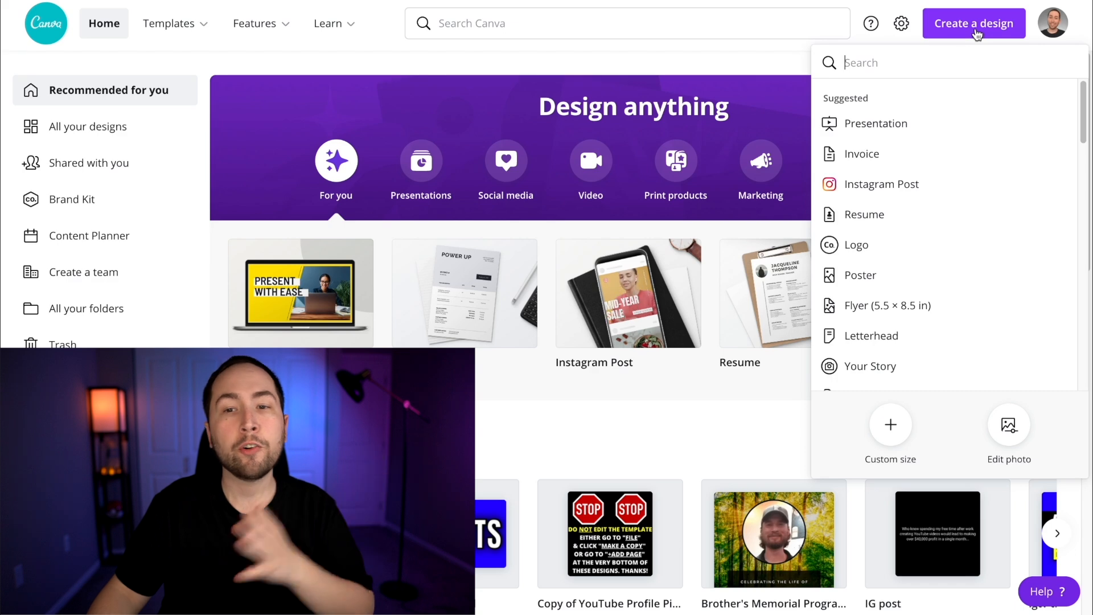
{"action": "left_click", "coordinate": [881, 425]}
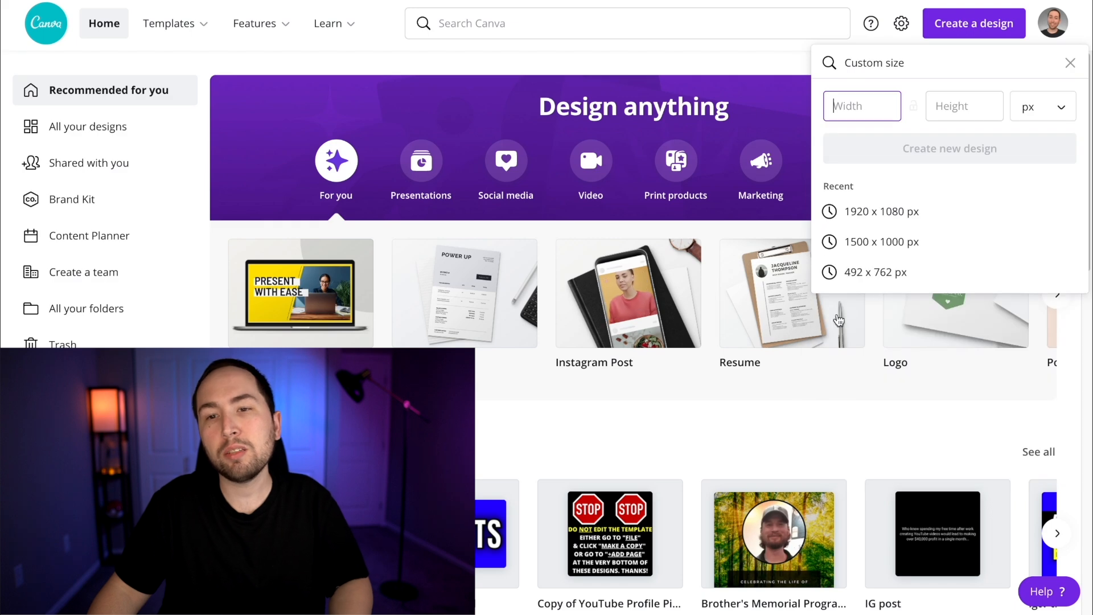
{"action": "type", "text": "1920"}
{"action": "key", "text": "Tab"}
{"action": "type", "text": "1080"}
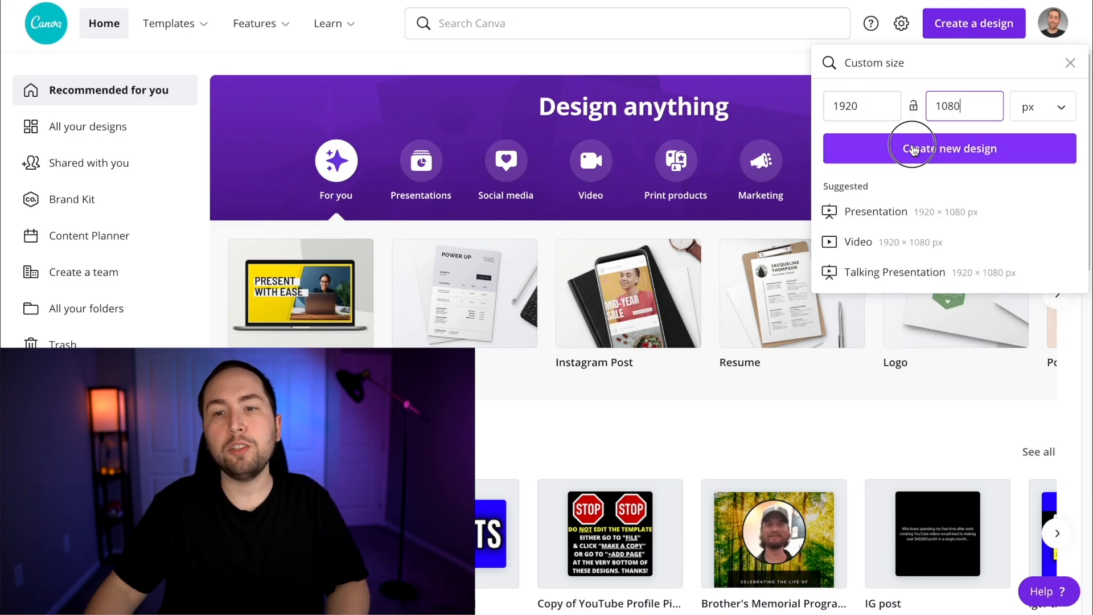
{"action": "left_click", "coordinate": [912, 149]}
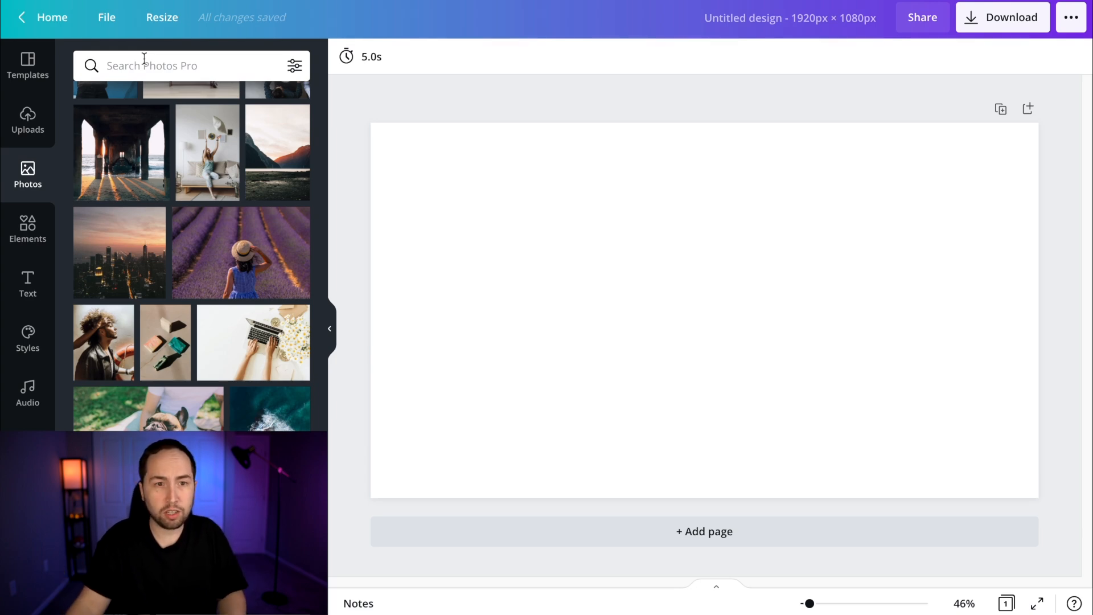
Search the photos for "bananas", add the banana smiley-face plate and enlarge it over the left part of the design
{"action": "type", "text": "bananas"}
{"action": "key", "text": "Return"}
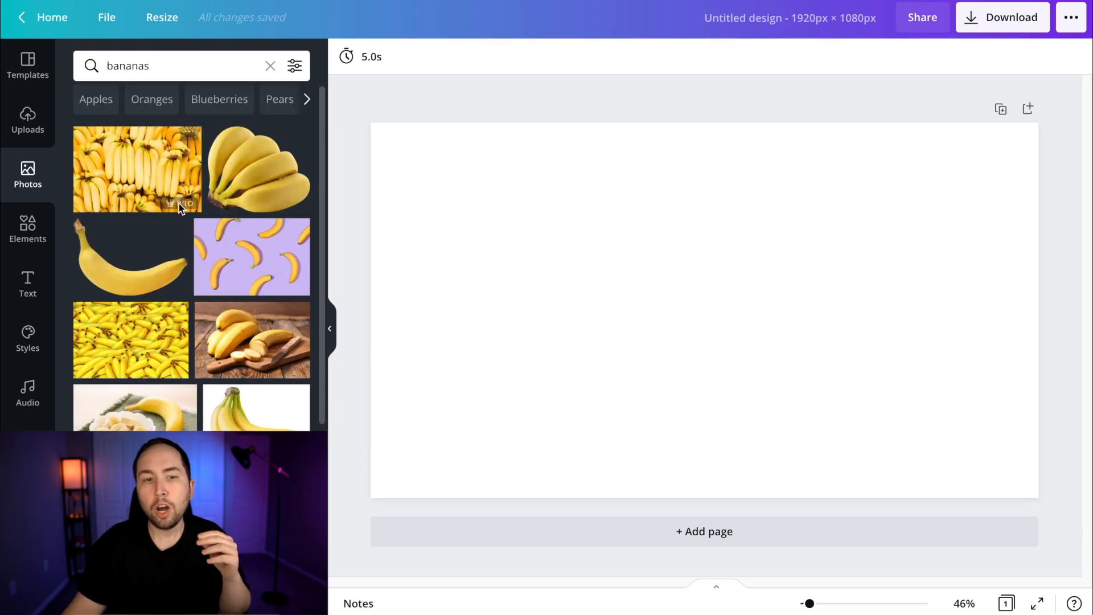
{"action": "mouse_move", "coordinate": [179, 204]}
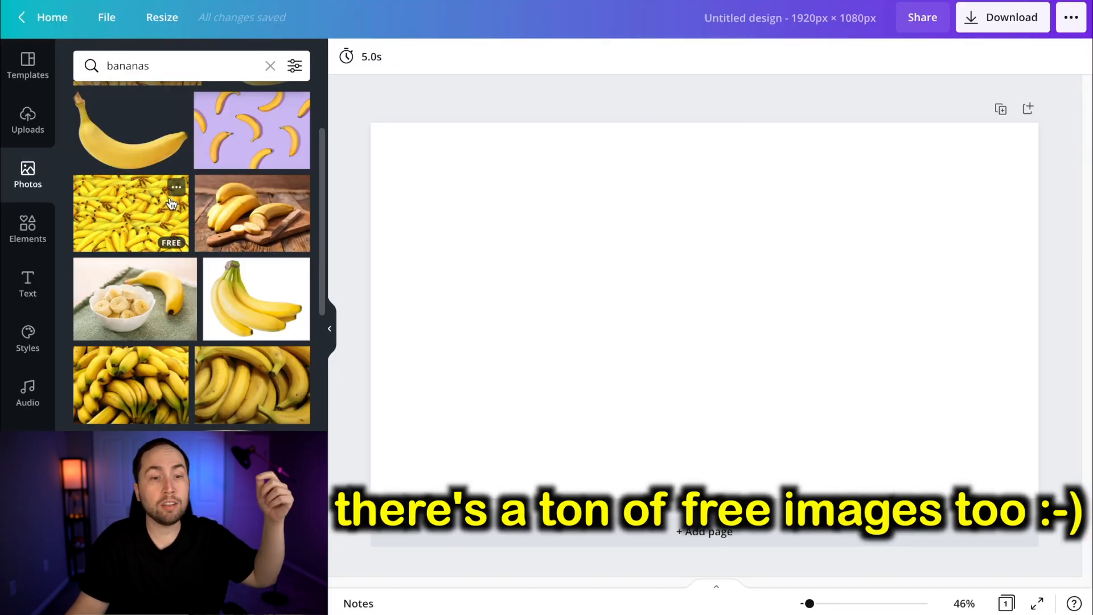
{"action": "scroll", "coordinate": [165, 199], "scroll_direction": "down", "scroll_amount": 10}
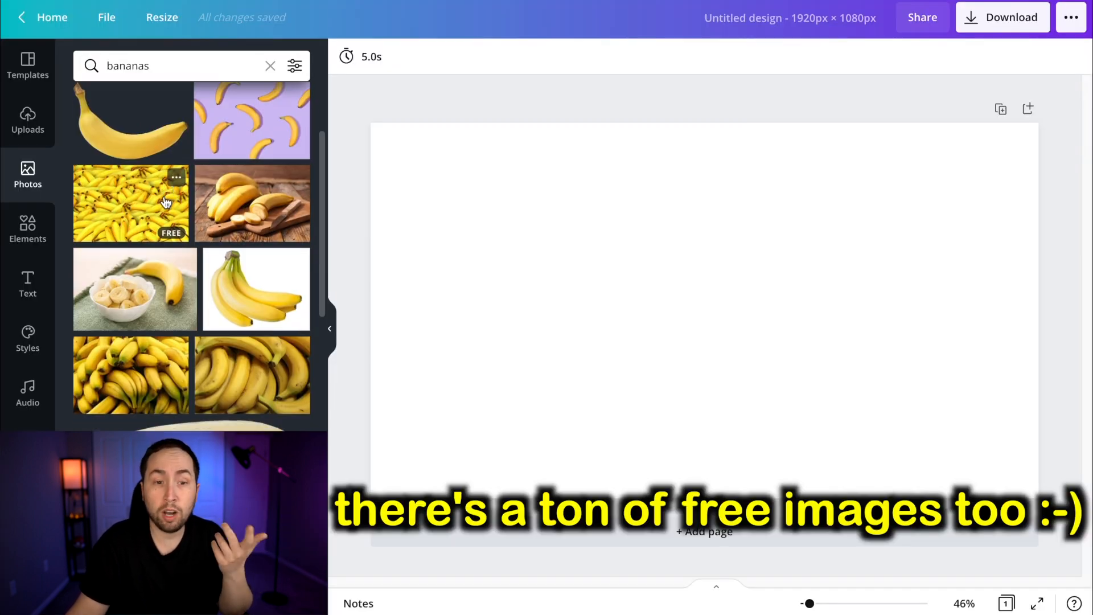
{"action": "left_click", "coordinate": [126, 132]}
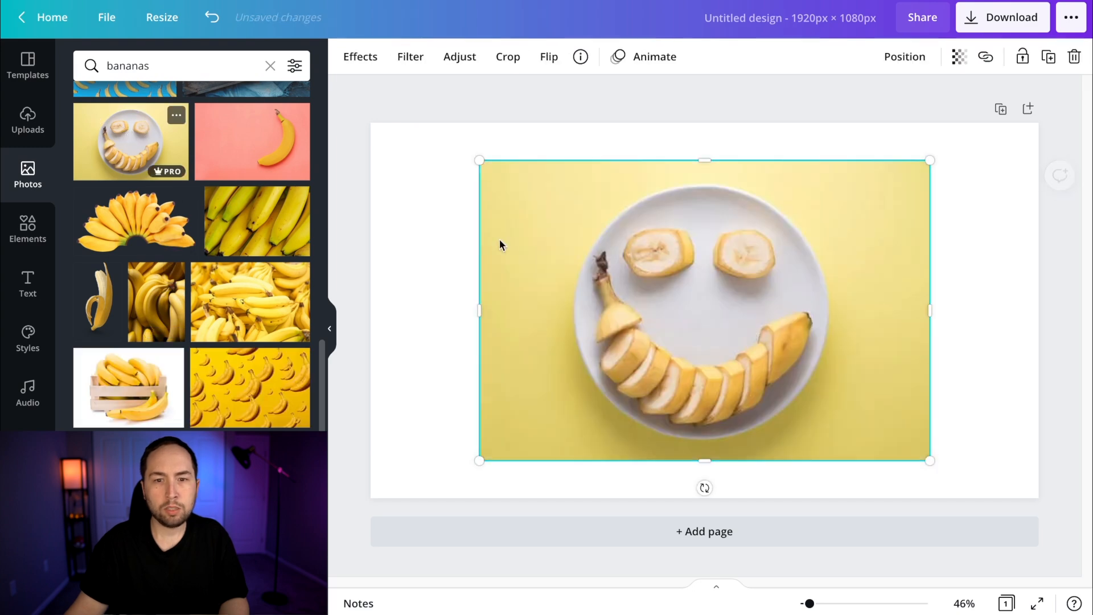
{"action": "left_click_drag", "start_coordinate": [726, 341], "coordinate": [592, 394]}
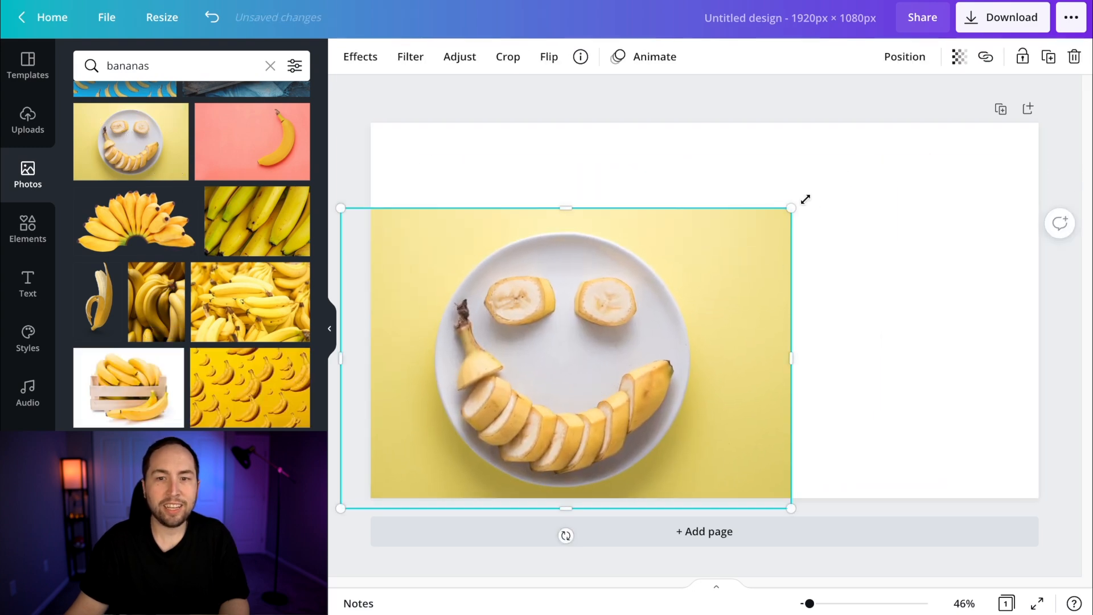
{"action": "left_click_drag", "start_coordinate": [792, 208], "coordinate": [879, 129]}
{"action": "left_click_drag", "start_coordinate": [753, 239], "coordinate": [687, 252]}
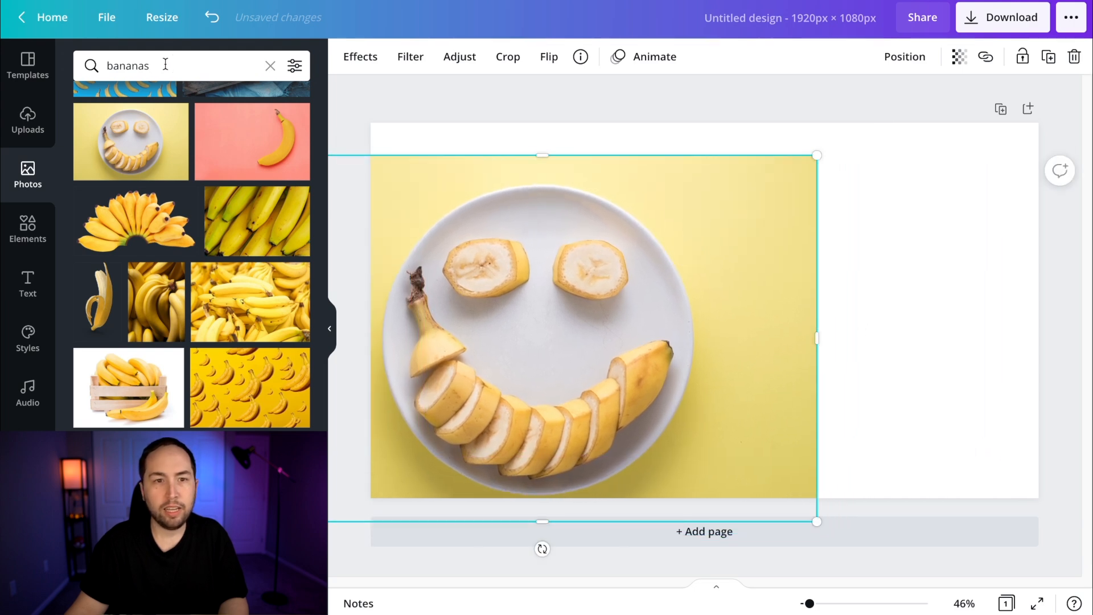
Search the photos for "coconut", add the beach photo with coconuts and a white flower and enlarge it over the right part
{"action": "left_click", "coordinate": [163, 63]}
{"action": "type", "text": "coconu"}
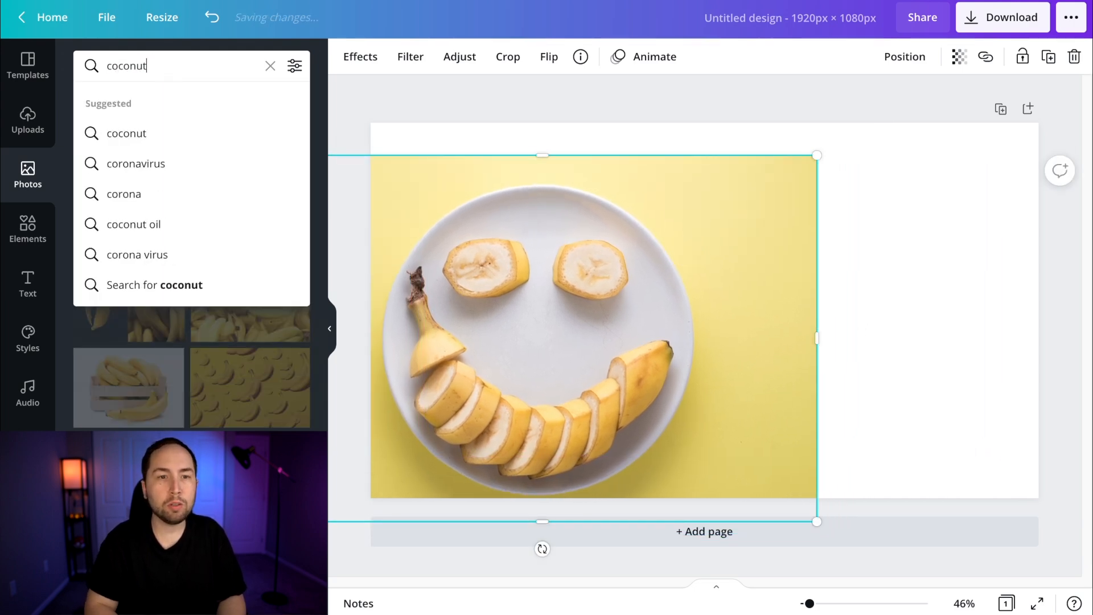
{"action": "type", "text": "t"}
{"action": "key", "text": "Return"}
{"action": "scroll", "coordinate": [166, 203], "scroll_direction": "down", "scroll_amount": 1}
{"action": "left_click", "coordinate": [260, 312]}
{"action": "left_click_drag", "start_coordinate": [874, 457], "coordinate": [1091, 581]}
{"action": "left_click_drag", "start_coordinate": [819, 382], "coordinate": [752, 206]}
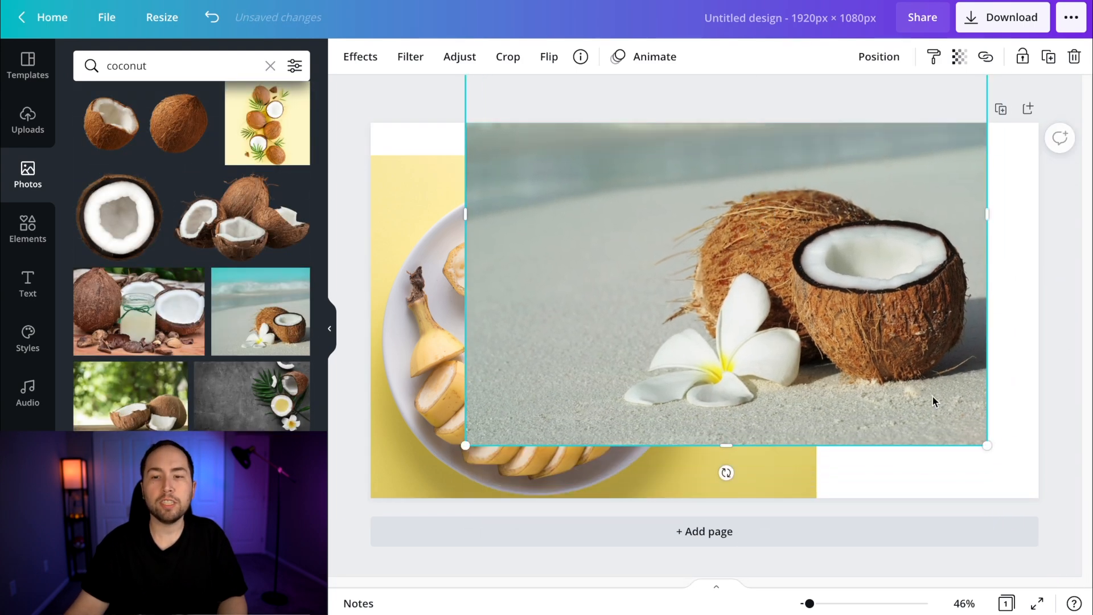
{"action": "left_click_drag", "start_coordinate": [988, 444], "coordinate": [1064, 597]}
{"action": "left_click_drag", "start_coordinate": [797, 387], "coordinate": [752, 356]}
Crop the coconut photo to the right half of the design and adjust the banana photo to fill the left half
{"action": "left_click_drag", "start_coordinate": [415, 242], "coordinate": [680, 247]}
{"action": "mouse_move", "coordinate": [580, 215]}
{"action": "left_mouse_down"}
{"action": "mouse_move", "coordinate": [558, 213]}
{"action": "mouse_move", "coordinate": [570, 211]}
{"action": "left_mouse_up"}
{"action": "left_click_drag", "start_coordinate": [874, 200], "coordinate": [880, 212]}
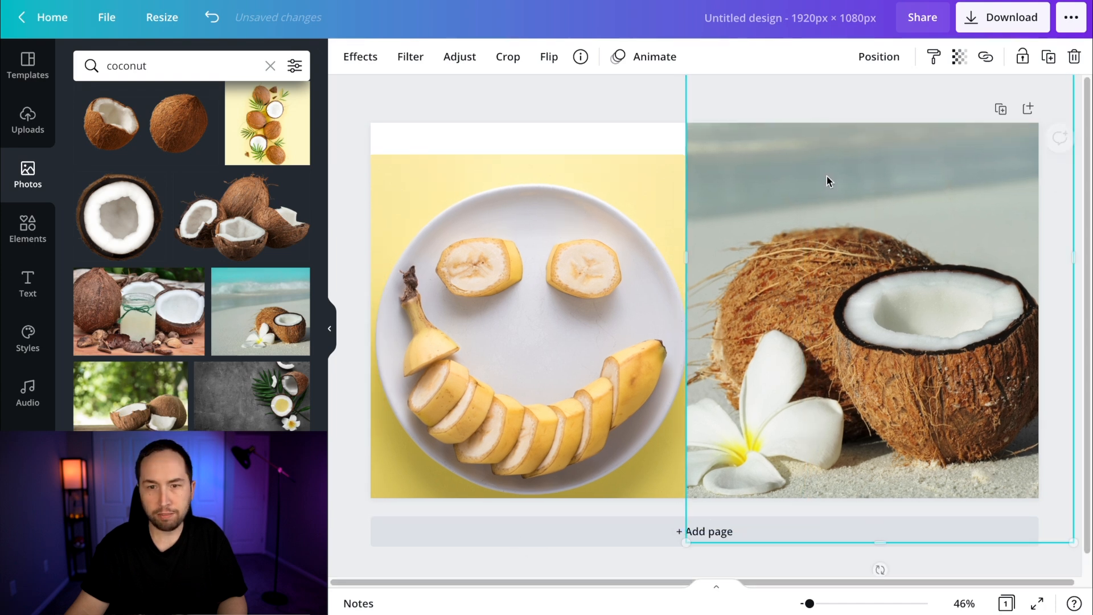
{"action": "mouse_move", "coordinate": [676, 231]}
{"action": "left_mouse_down"}
{"action": "mouse_move", "coordinate": [700, 237]}
{"action": "mouse_move", "coordinate": [691, 237]}
{"action": "left_mouse_up"}
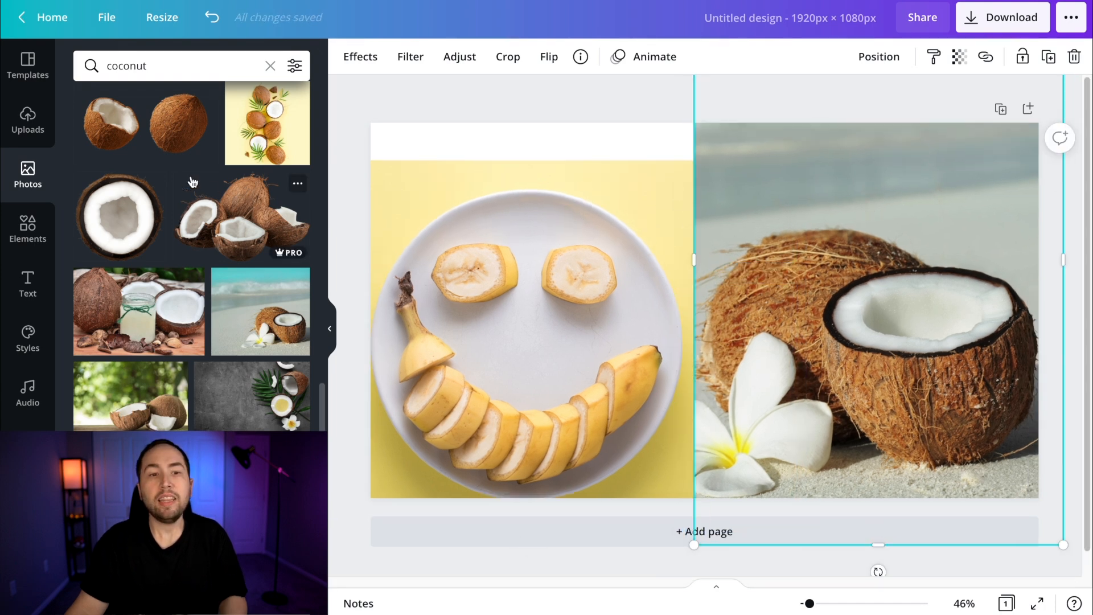
Add a square shape and stretch it into a band across the full width at the top of the design
{"action": "left_click", "coordinate": [30, 226]}
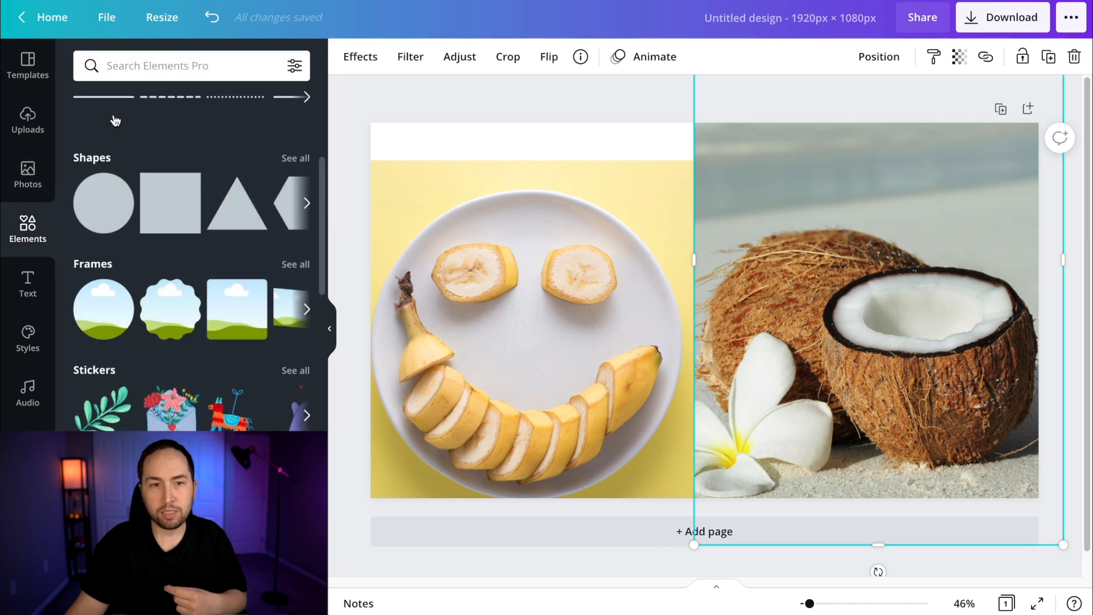
{"action": "left_click", "coordinate": [174, 218]}
{"action": "left_click_drag", "start_coordinate": [690, 285], "coordinate": [429, 53]}
{"action": "left_click_drag", "start_coordinate": [596, 136], "coordinate": [1052, 152]}
Shrink the banana photo and move the coconut photo down slightly, with the yellow band lowered over their upper edges
{"action": "left_click", "coordinate": [660, 245]}
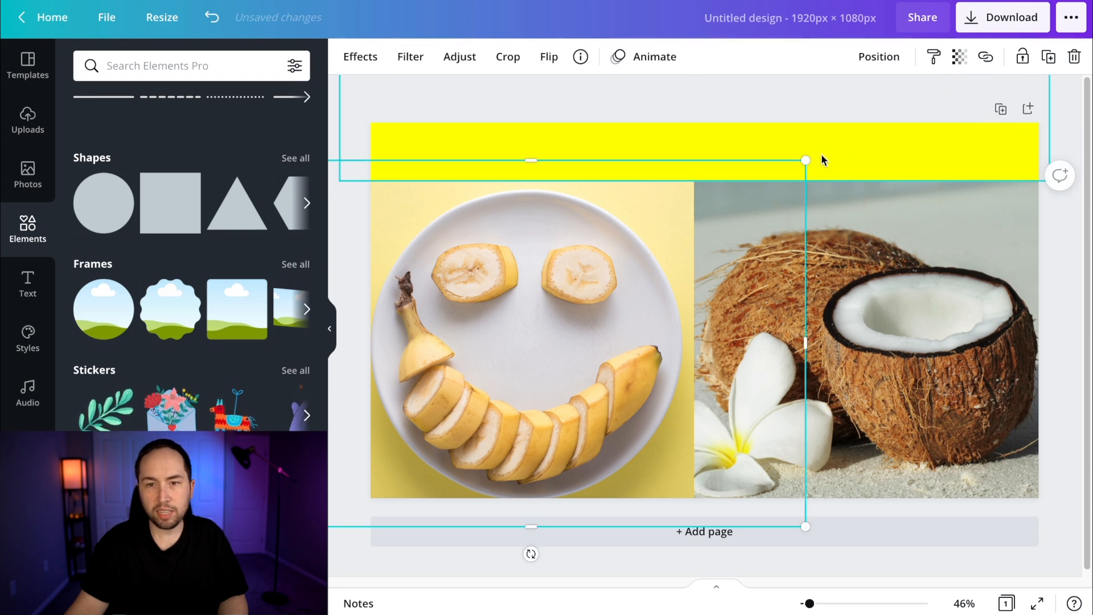
{"action": "left_click_drag", "start_coordinate": [806, 160], "coordinate": [782, 171]}
{"action": "left_click", "coordinate": [836, 214]}
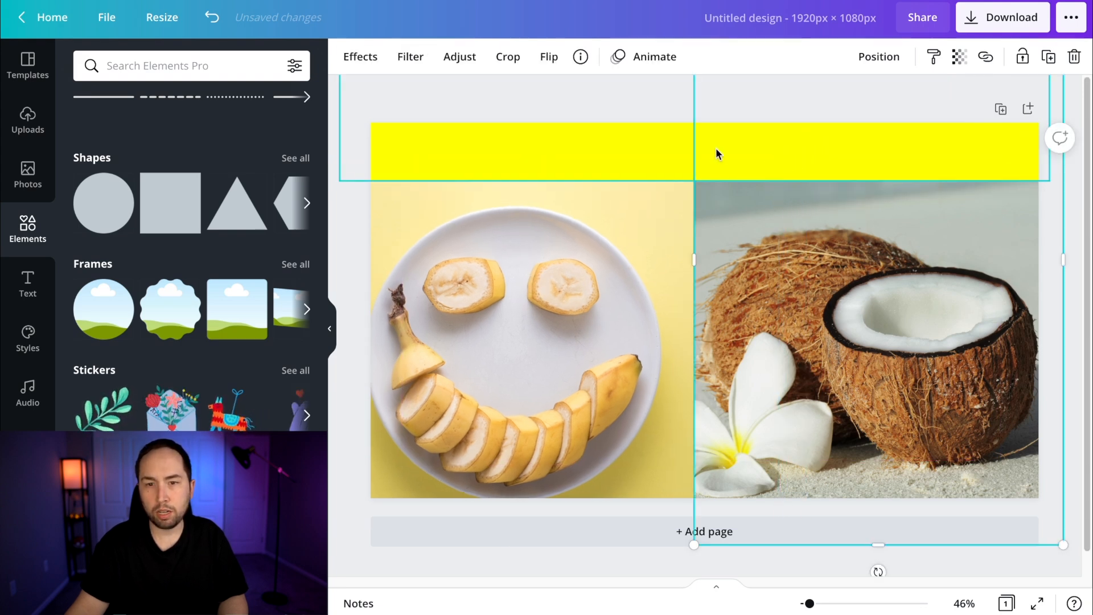
{"action": "left_click_drag", "start_coordinate": [783, 263], "coordinate": [786, 277]}
{"action": "left_click_drag", "start_coordinate": [651, 158], "coordinate": [656, 179]}
Recolor the band across the top of the design from the main colors to black
{"action": "left_click", "coordinate": [346, 57]}
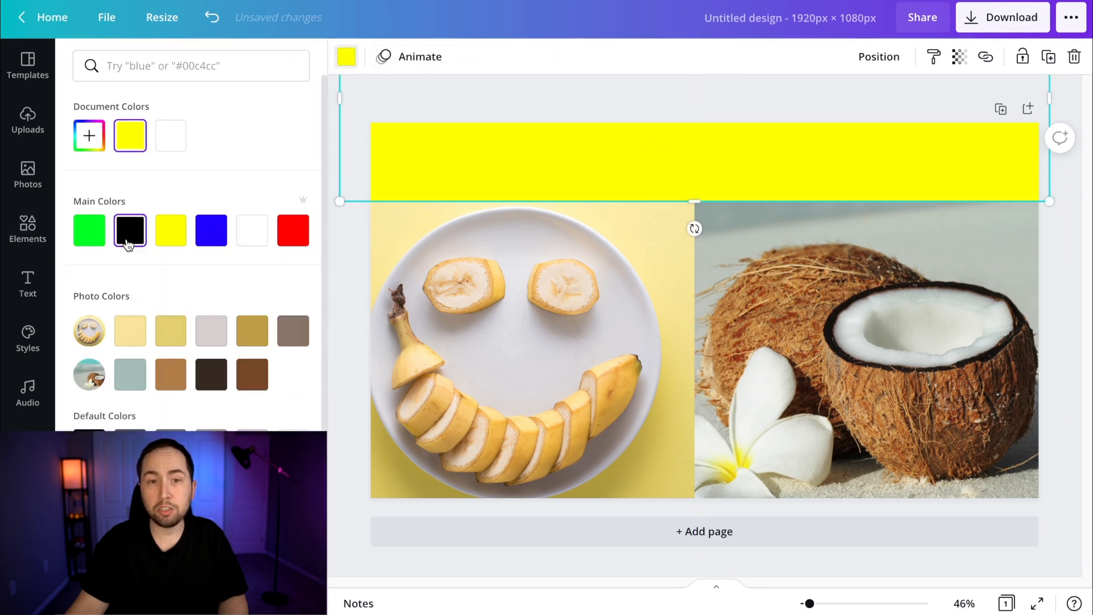
{"action": "left_click", "coordinate": [128, 243]}
{"action": "left_click", "coordinate": [501, 105]}
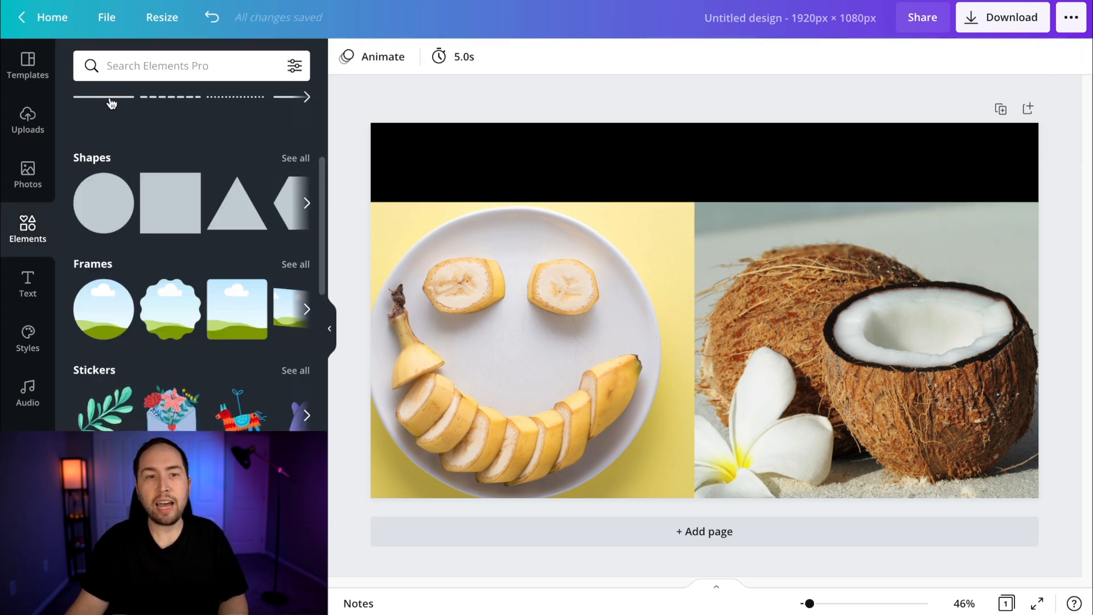
Add a solid straight line and rotate it vertically near the boundary between the two photos
{"action": "scroll", "coordinate": [98, 153], "scroll_direction": "up", "scroll_amount": 1}
{"action": "left_click", "coordinate": [98, 124]}
{"action": "left_click_drag", "start_coordinate": [714, 336], "coordinate": [576, 302]}
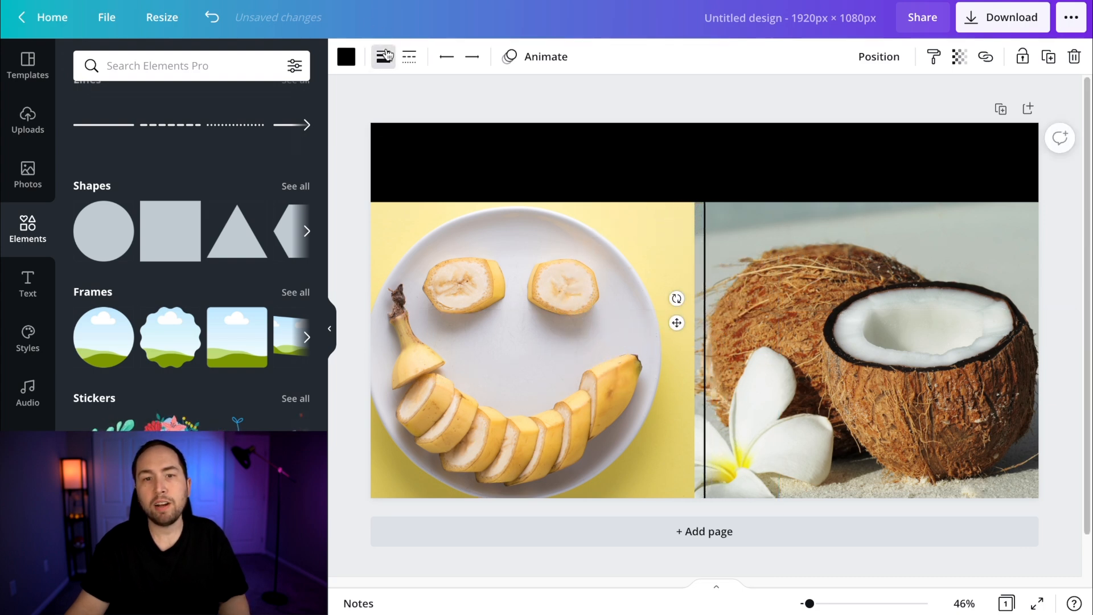
Thicken the vertical line and move it onto the seam between the banana and coconut photos
{"action": "left_click", "coordinate": [385, 55]}
{"action": "left_click_drag", "start_coordinate": [473, 102], "coordinate": [482, 103]}
{"action": "left_click", "coordinate": [701, 222]}
{"action": "left_click_drag", "start_coordinate": [701, 222], "coordinate": [697, 219]}
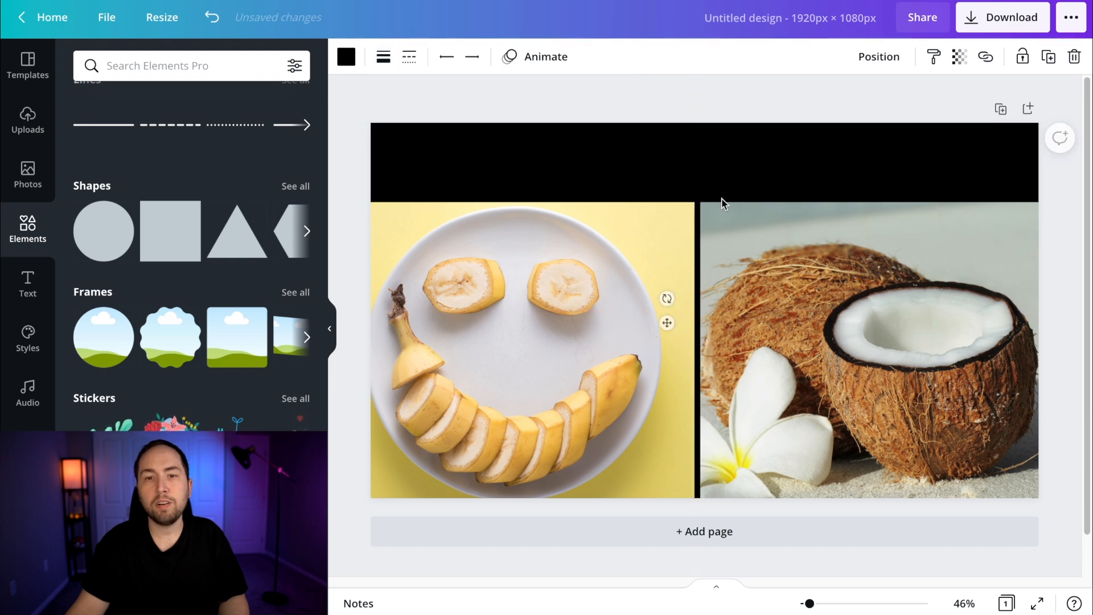
Add a heading text box over the black band and color its text white
{"action": "left_click", "coordinate": [786, 153]}
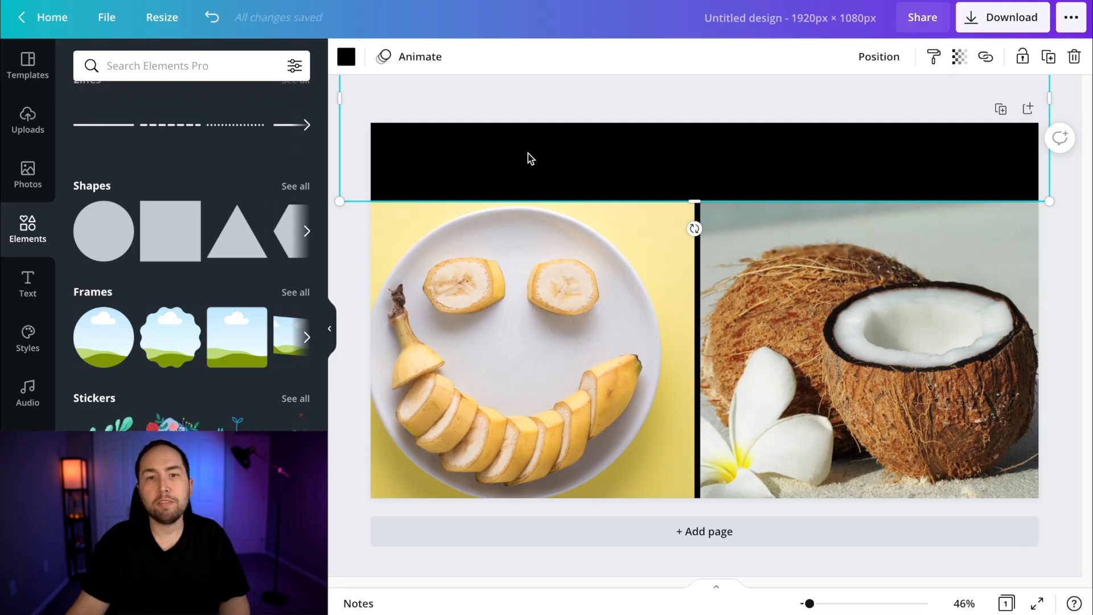
{"action": "left_click", "coordinate": [501, 97]}
{"action": "left_click", "coordinate": [27, 283]}
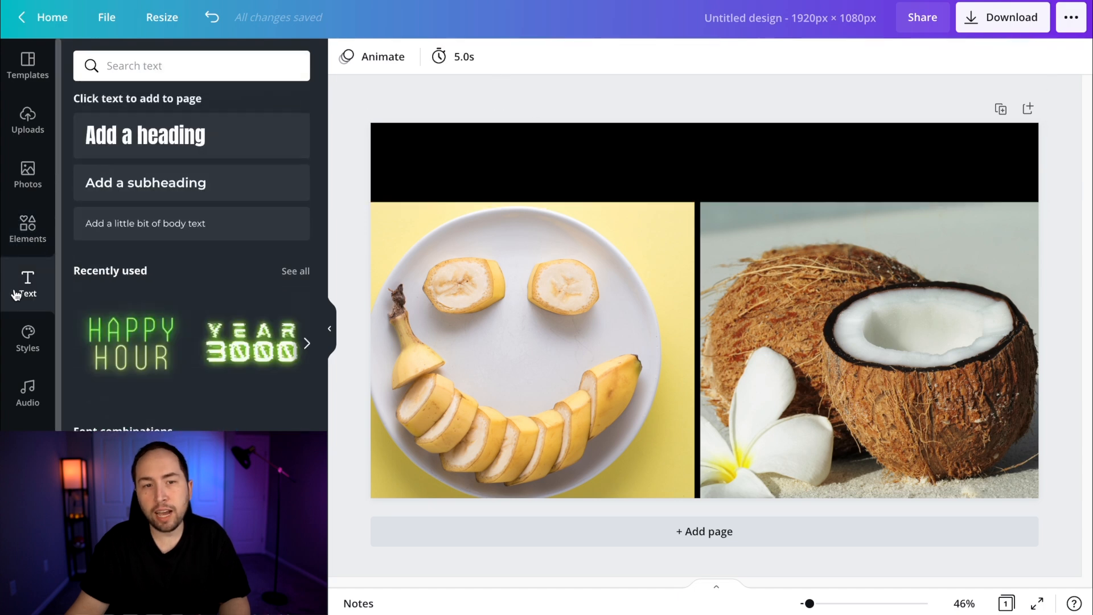
{"action": "left_click", "coordinate": [140, 142]}
{"action": "left_click_drag", "start_coordinate": [816, 325], "coordinate": [1089, 499]}
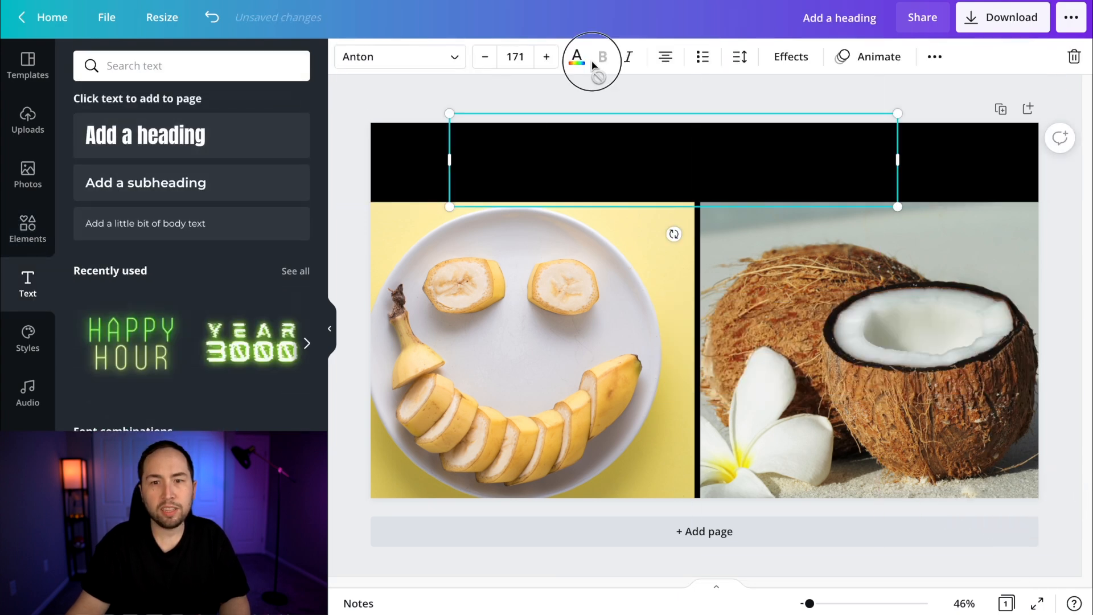
{"action": "left_click", "coordinate": [576, 56]}
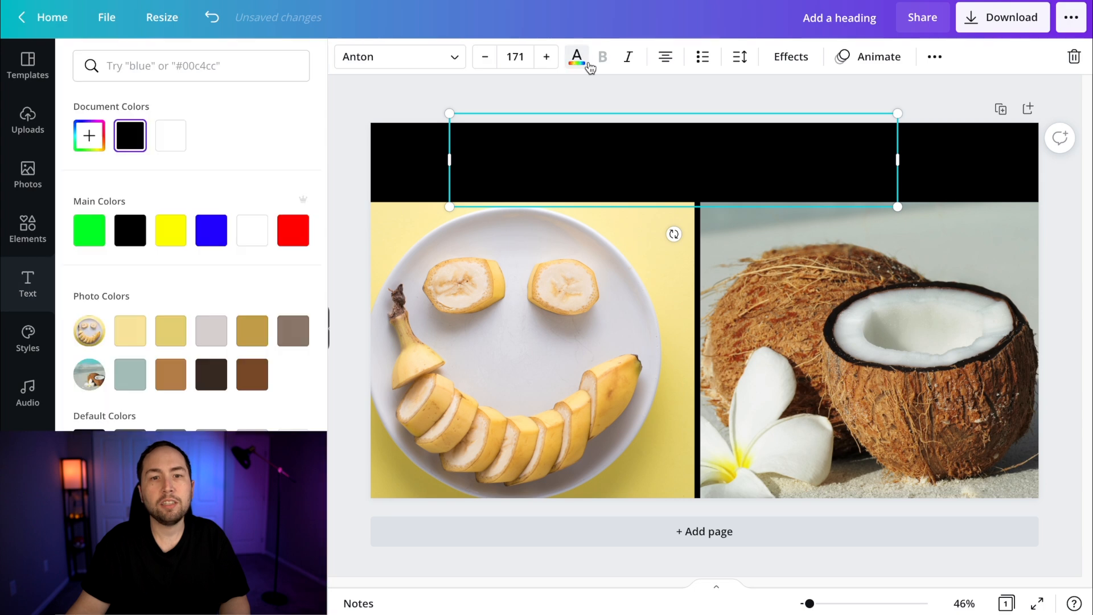
{"action": "left_click", "coordinate": [171, 135]}
{"action": "left_click", "coordinate": [590, 125]}
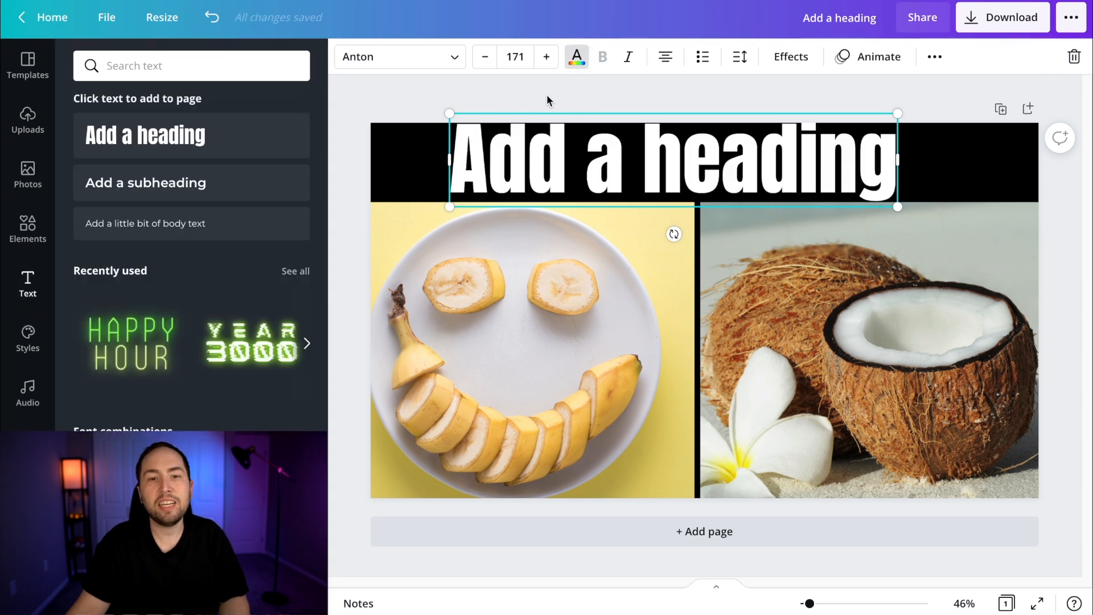
Set the heading's font to Cooper Hewitt Heavy, move it down slightly and reduce its size to about 159
{"action": "left_click", "coordinate": [392, 64]}
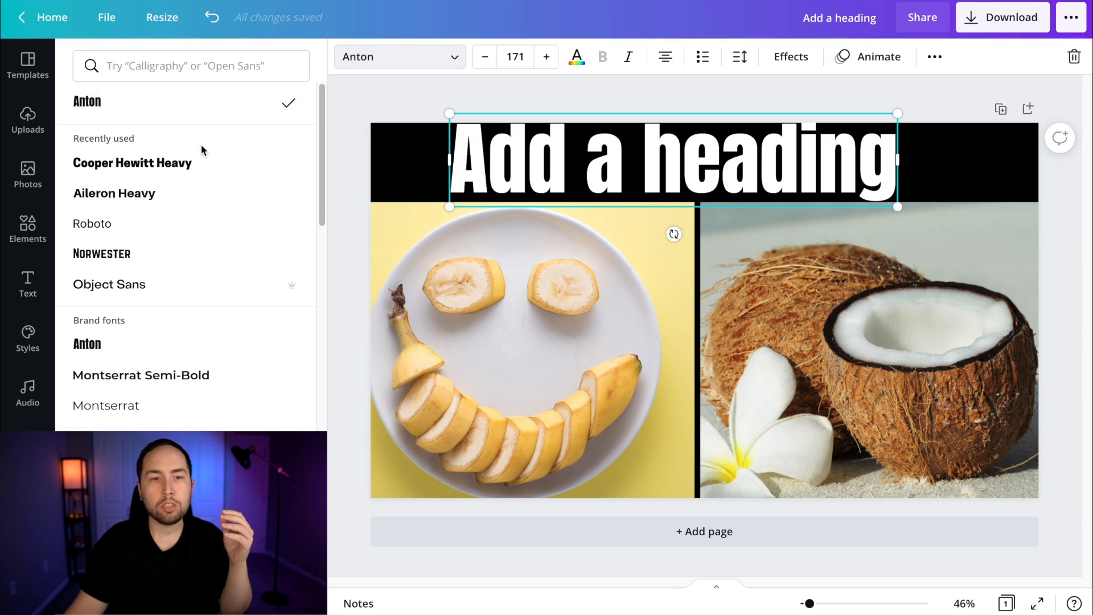
{"action": "left_click", "coordinate": [510, 101]}
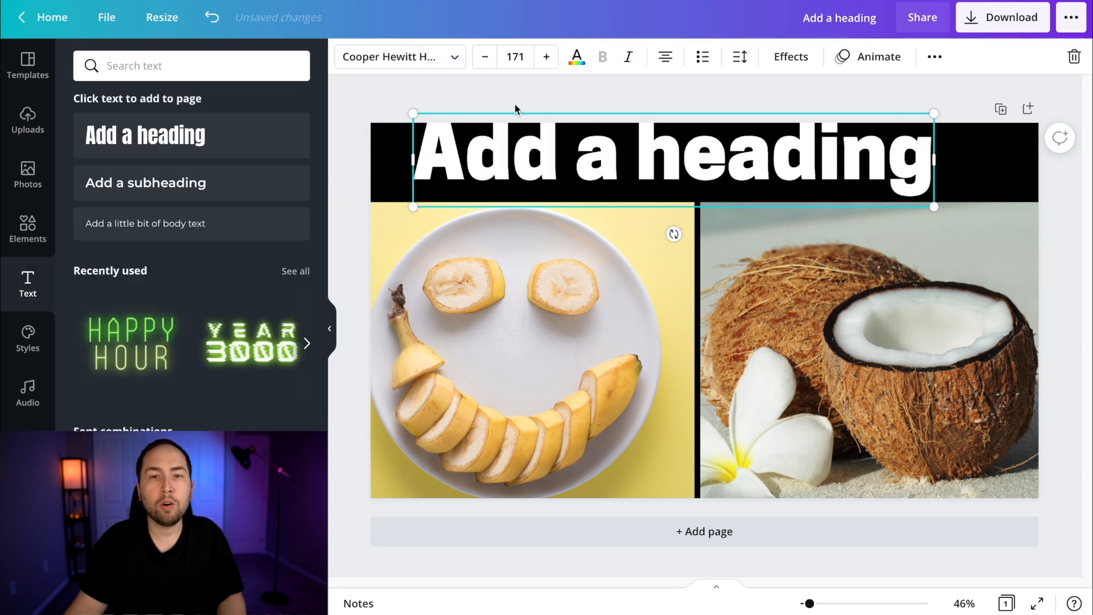
{"action": "left_click", "coordinate": [557, 173]}
{"action": "left_click_drag", "start_coordinate": [557, 172], "coordinate": [562, 183]}
{"action": "left_click_drag", "start_coordinate": [939, 121], "coordinate": [902, 129]}
{"action": "left_click", "coordinate": [857, 123]}
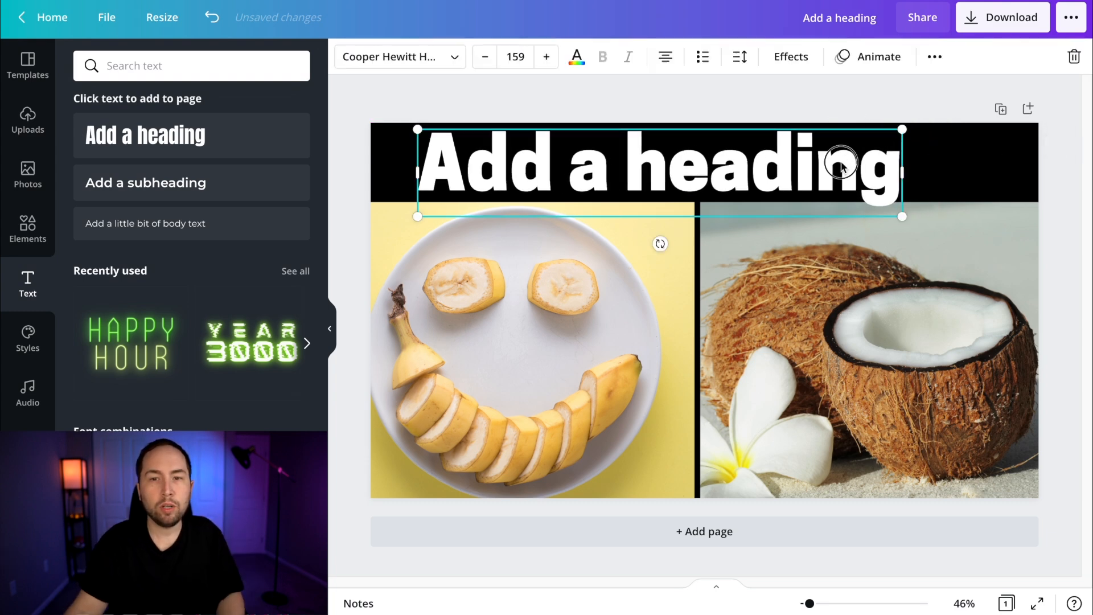
Replace the heading's placeholder text with "EAT THESE WHEN SICK"
{"action": "double_click", "coordinate": [837, 163]}
{"action": "type", "text": "EAT TJES"}
{"action": "key", "text": "BackSpace"}
{"action": "key", "text": "BackSpace"}
{"action": "key", "text": "BackSpace"}
{"action": "type", "text": "HESE WHEN SICK"}
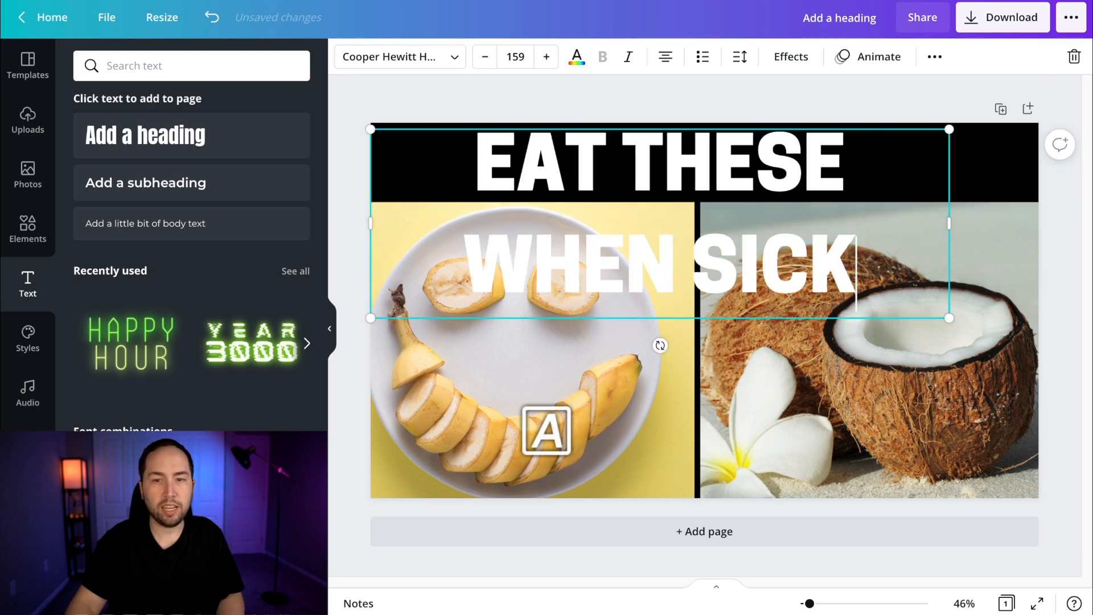
Scale the heading to a font size of about 132 and center it within the black band
{"action": "left_click", "coordinate": [740, 91]}
{"action": "left_click", "coordinate": [676, 161]}
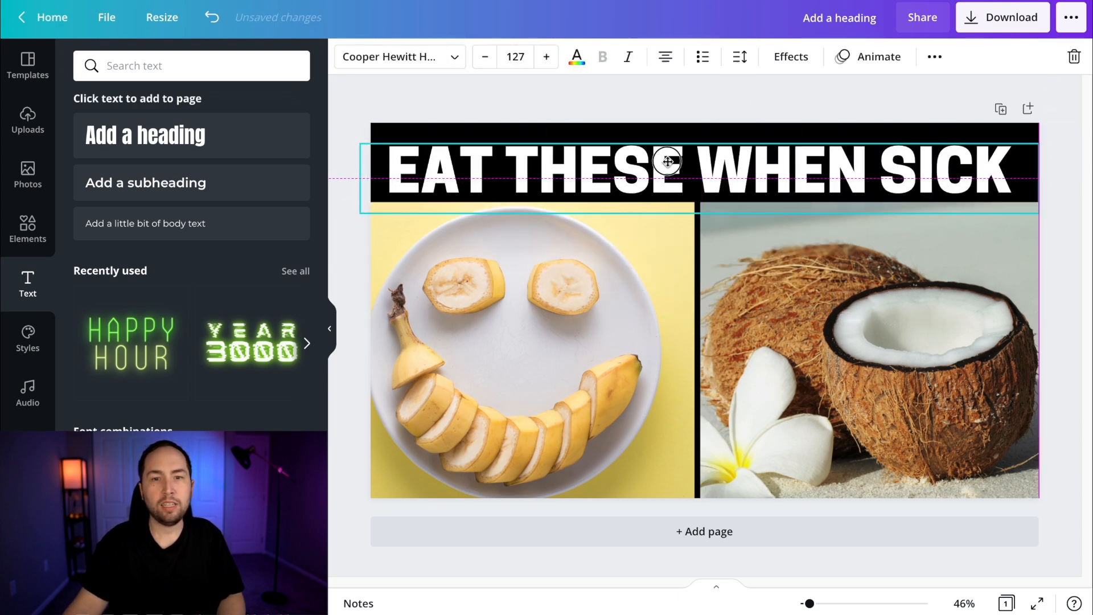
{"action": "left_click_drag", "start_coordinate": [1049, 129], "coordinate": [1053, 121]}
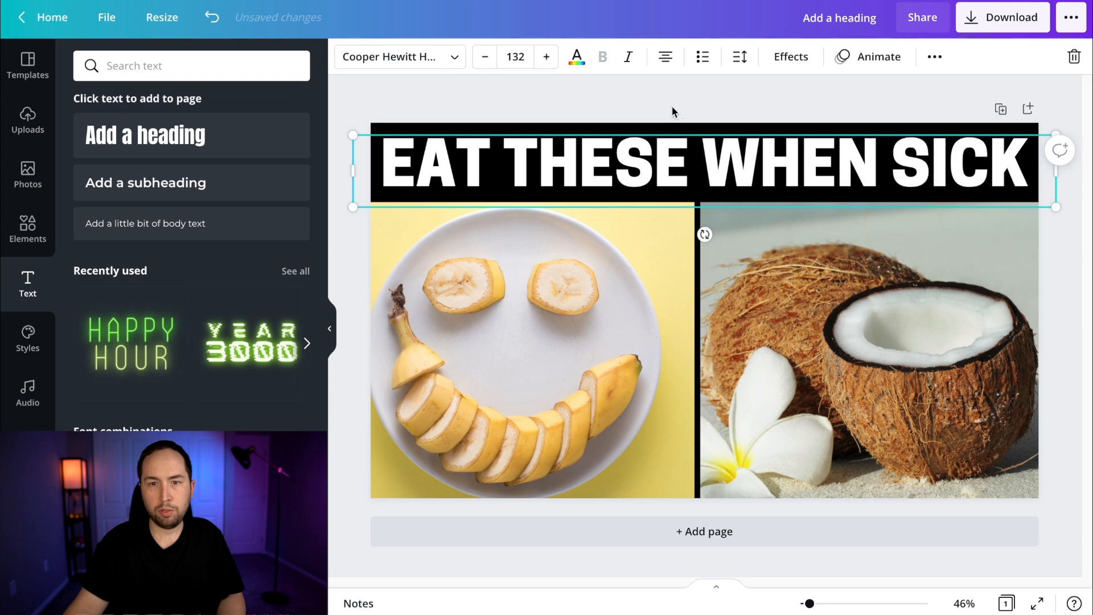
{"action": "left_click", "coordinate": [672, 107]}
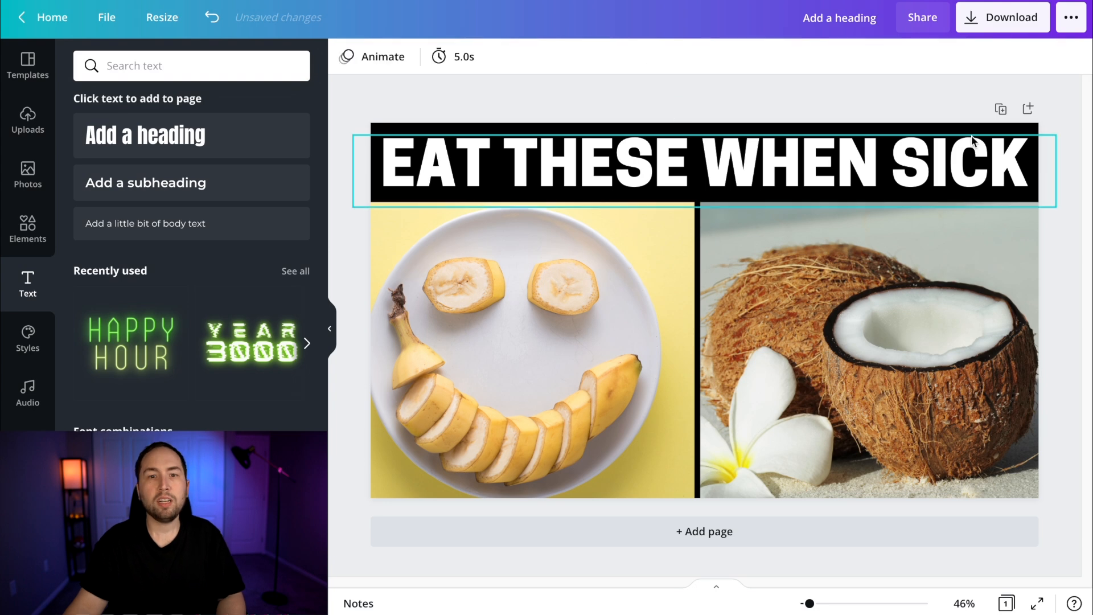
{"action": "left_click", "coordinate": [784, 143]}
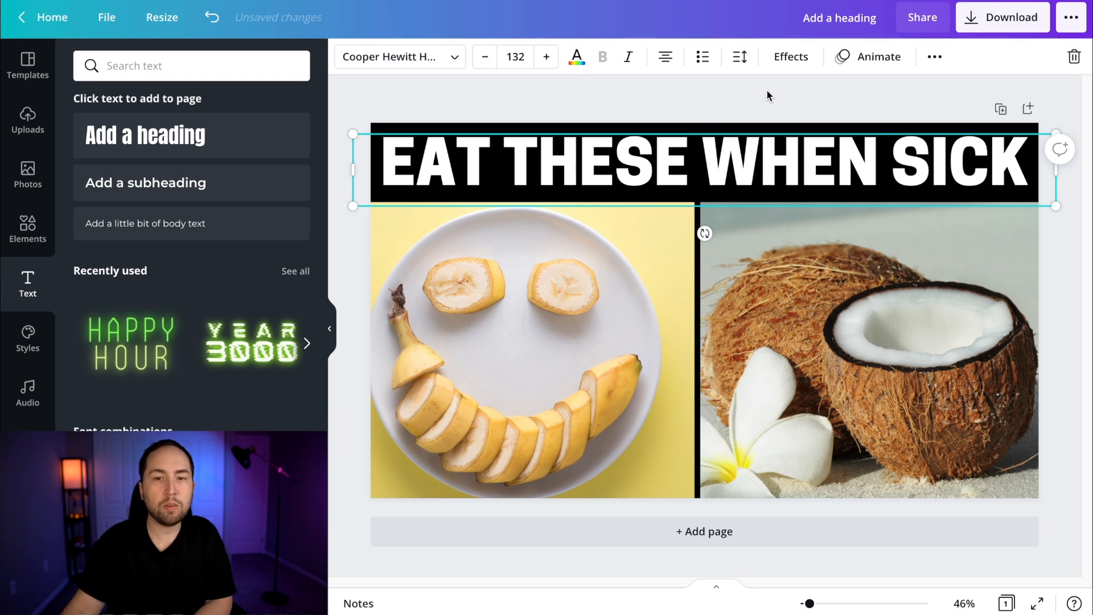
{"action": "left_click", "coordinate": [1042, 123]}
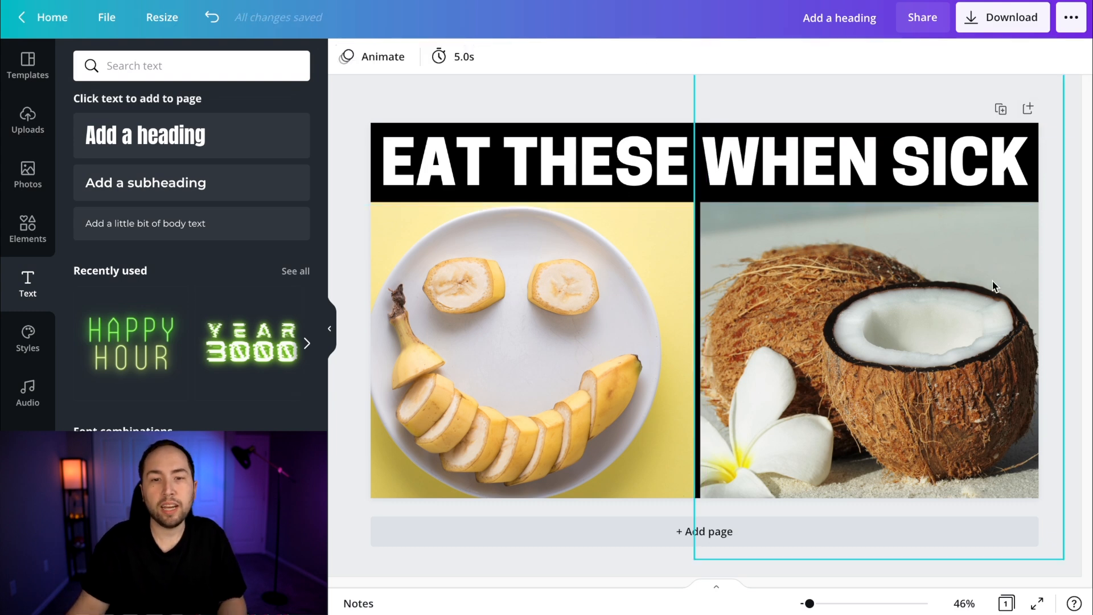
Shrink and reposition the banana photo, then shift the coconut photo toward the upper left and trim its left edge to the divider line
{"action": "left_click_drag", "start_coordinate": [606, 276], "coordinate": [616, 283]}
{"action": "left_click_drag", "start_coordinate": [783, 190], "coordinate": [749, 211]}
{"action": "left_click_drag", "start_coordinate": [535, 323], "coordinate": [557, 308]}
{"action": "left_click_drag", "start_coordinate": [909, 342], "coordinate": [895, 330]}
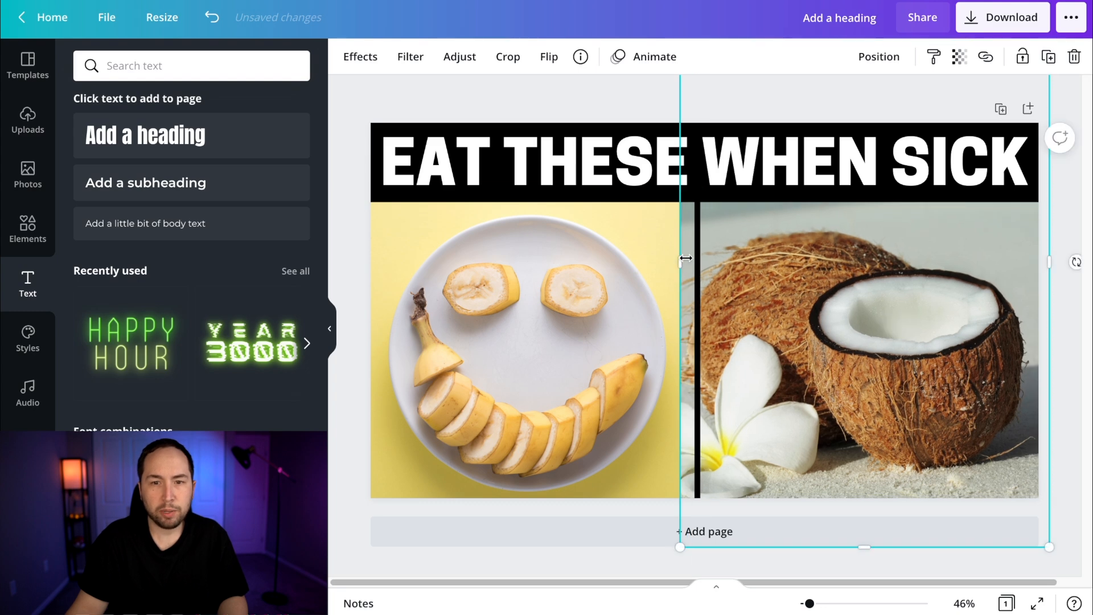
{"action": "left_click_drag", "start_coordinate": [684, 258], "coordinate": [699, 256]}
{"action": "left_click", "coordinate": [775, 78]}
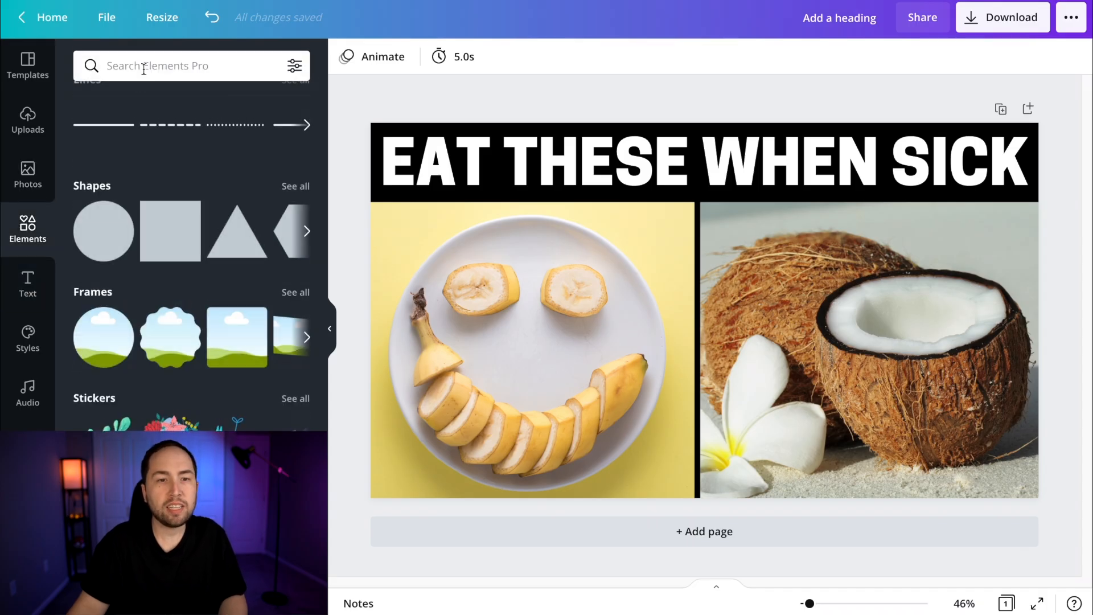
Search the elements for "CHECK MARK", add the olive-green circle with a white check, and shrink it to badge size
{"action": "type", "text": "CHECK MARK"}
{"action": "key", "text": "Return"}
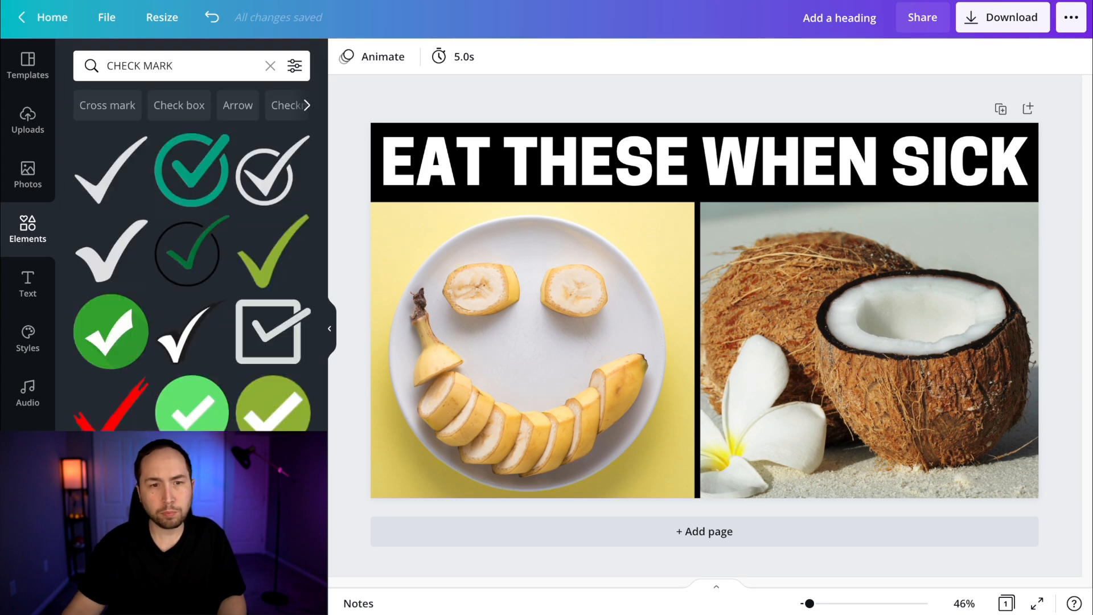
{"action": "left_click", "coordinate": [266, 421]}
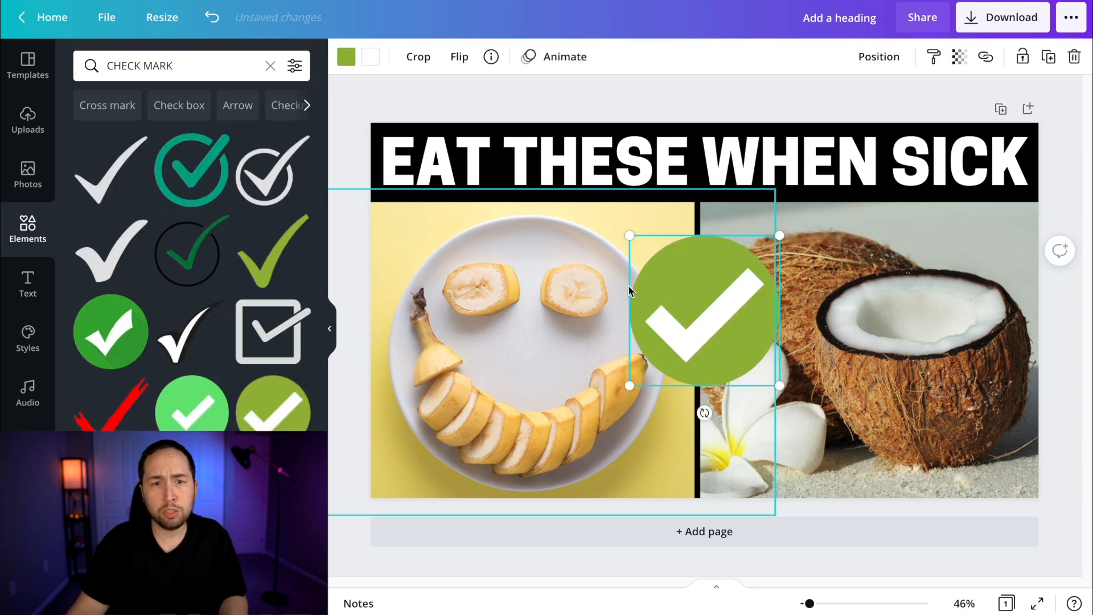
{"action": "left_click_drag", "start_coordinate": [784, 384], "coordinate": [682, 288]}
Recolor the check mark's circle to dark green #02AD1D
{"action": "left_click", "coordinate": [344, 57]}
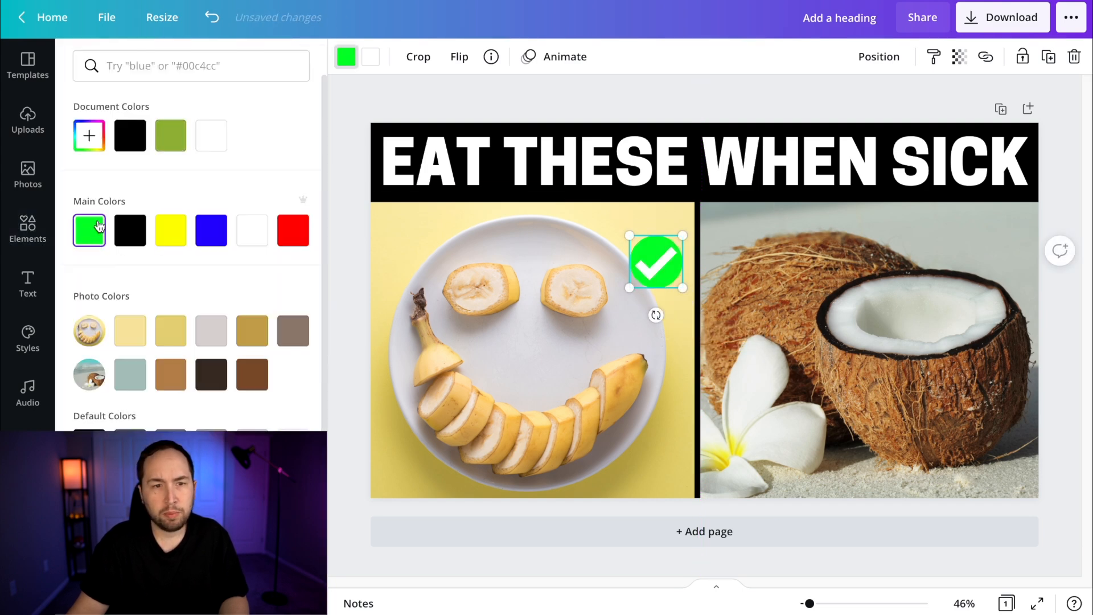
{"action": "left_click", "coordinate": [89, 135]}
{"action": "left_click", "coordinate": [284, 197]}
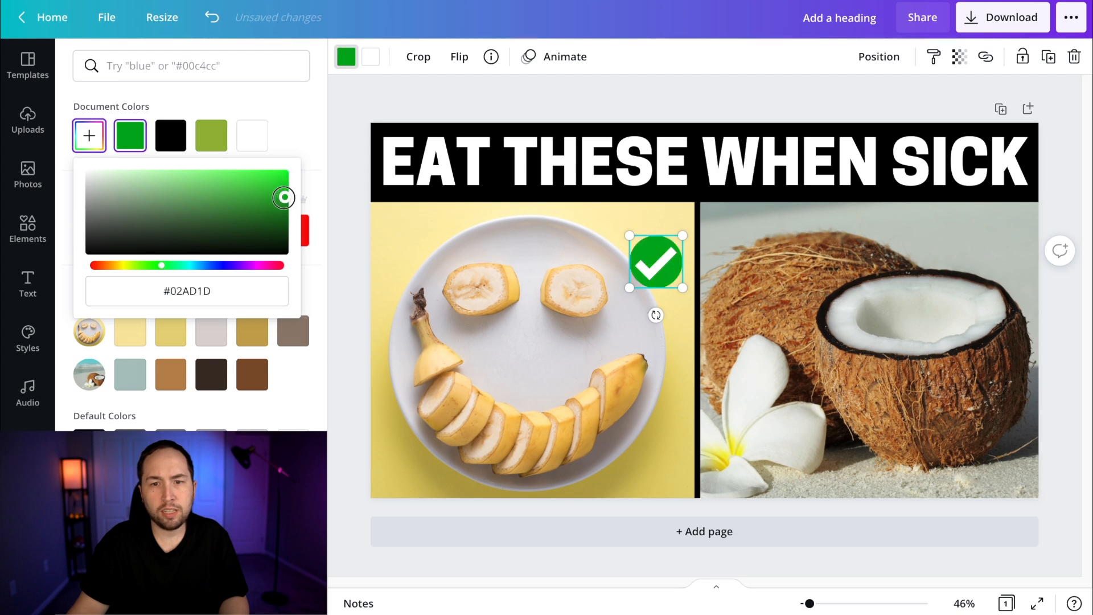
{"action": "left_click", "coordinate": [568, 234]}
Duplicate the check mark and place one copy in the upper left corner of each photo
{"action": "left_click_drag", "start_coordinate": [665, 279], "coordinate": [727, 242]}
{"action": "key", "text": "ctrl+d"}
{"action": "left_click", "coordinate": [729, 275]}
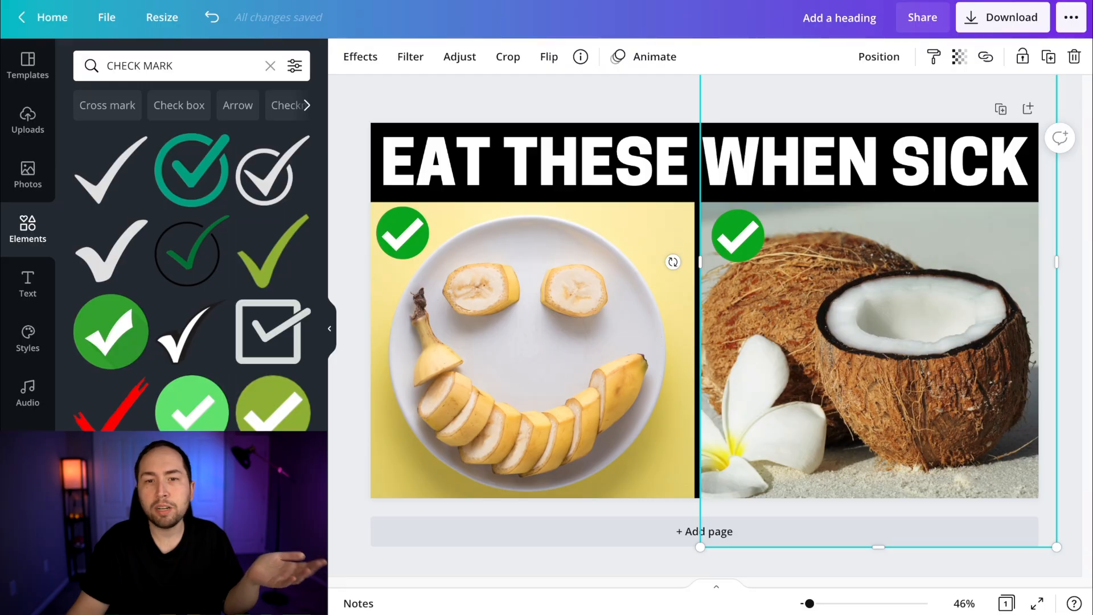
Duplicate the heading, shrink it to size 56.5 at the bottom of the banana photo, and change its text to "BANANAS"
{"action": "left_click", "coordinate": [550, 161]}
{"action": "left_click_drag", "start_coordinate": [633, 171], "coordinate": [641, 348], "text": "alt"}
{"action": "left_click_drag", "start_coordinate": [1064, 308], "coordinate": [659, 351]}
{"action": "left_click_drag", "start_coordinate": [565, 361], "coordinate": [562, 471]}
{"action": "type", "text": "BANANAS"}
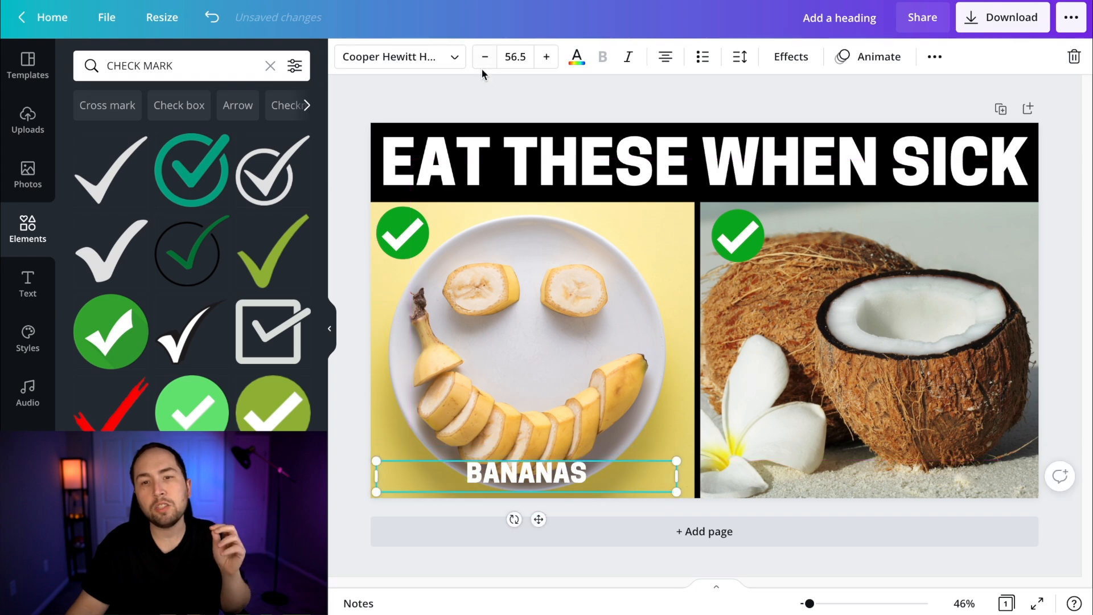
Give the "BANANAS" label a black shadow with offset 0, direction -180, and maximum blur and transparency values
{"action": "left_click", "coordinate": [807, 60]}
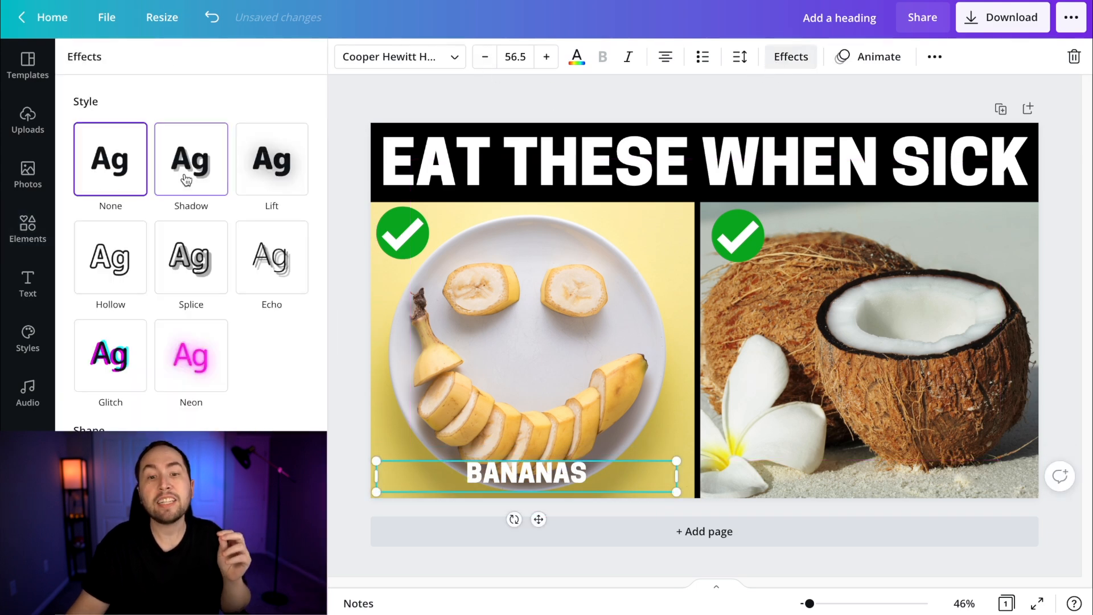
{"action": "left_click", "coordinate": [186, 180]}
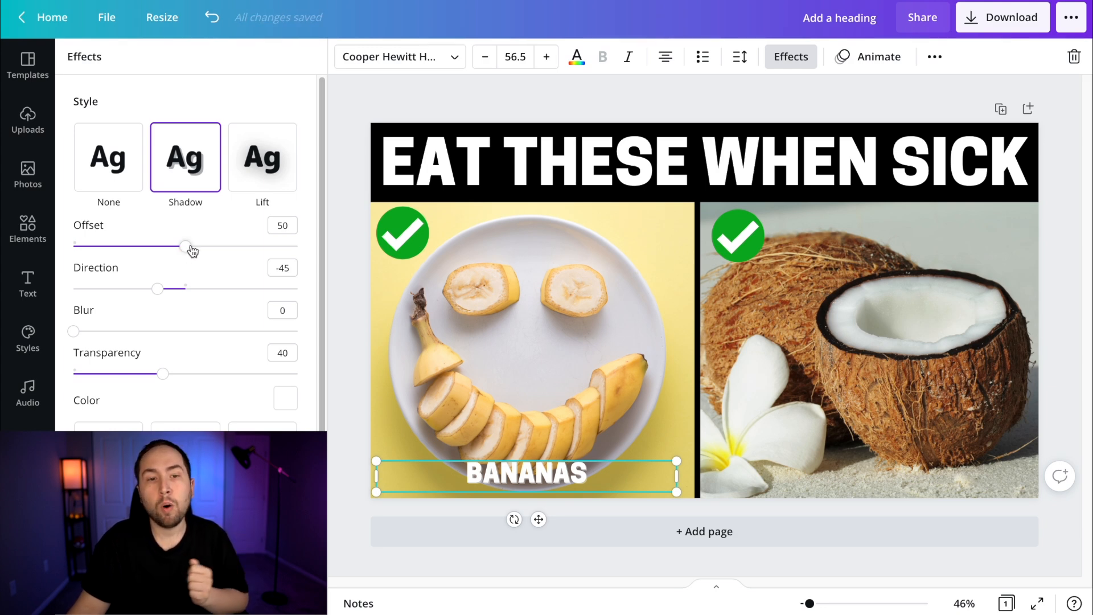
{"action": "left_click_drag", "start_coordinate": [190, 249], "coordinate": [3, 261]}
{"action": "left_click_drag", "start_coordinate": [156, 294], "coordinate": [2, 293]}
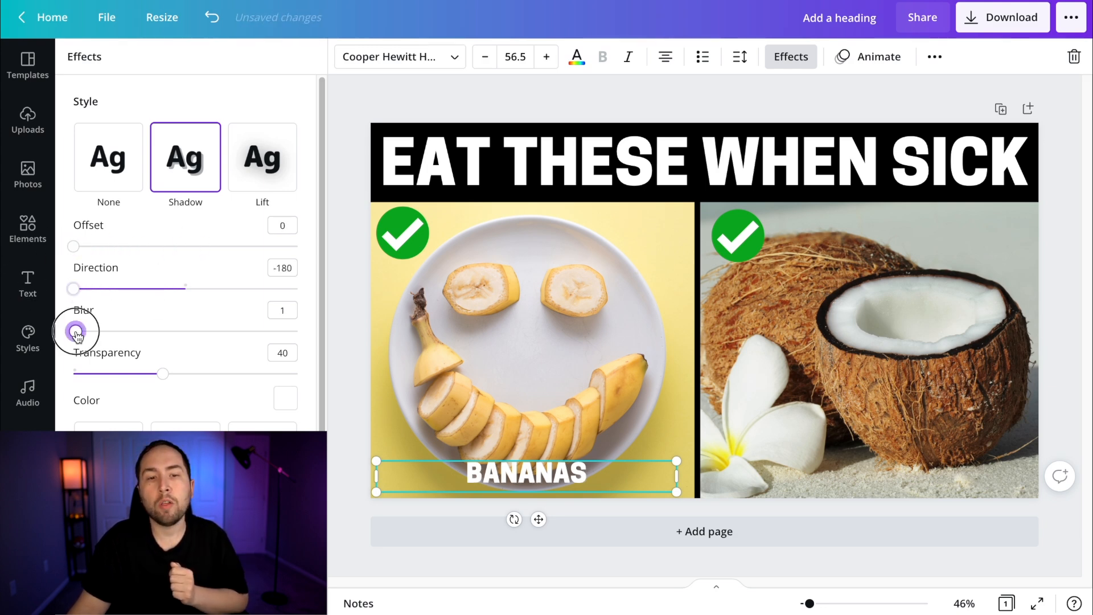
{"action": "left_click_drag", "start_coordinate": [77, 334], "coordinate": [299, 331]}
{"action": "left_click_drag", "start_coordinate": [158, 375], "coordinate": [298, 373]}
{"action": "left_click", "coordinate": [285, 397]}
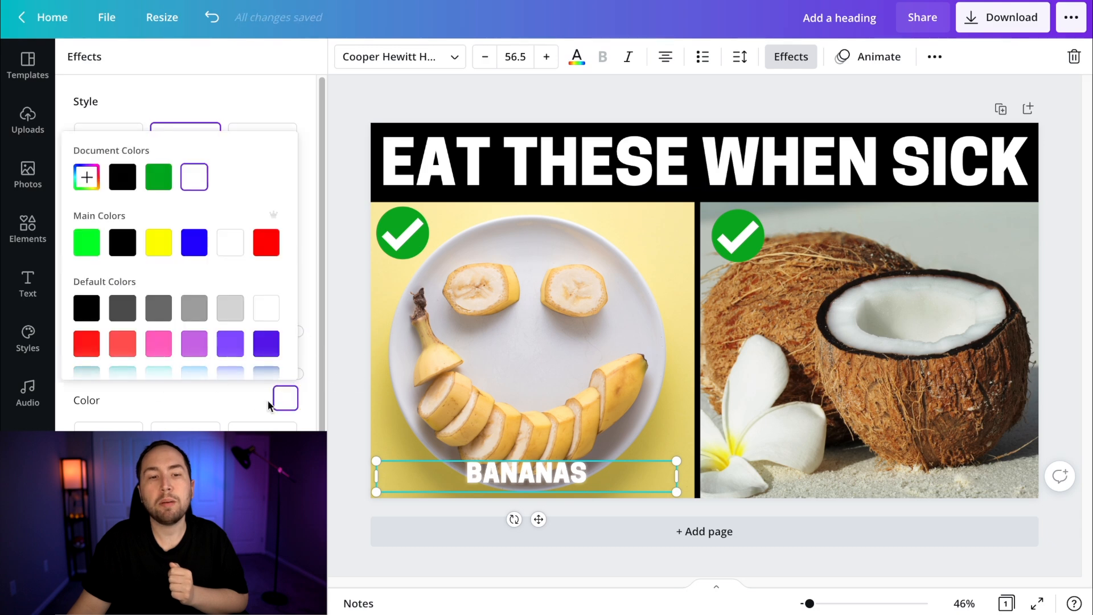
{"action": "left_click", "coordinate": [84, 308]}
{"action": "left_click", "coordinate": [556, 339]}
Stack duplicates of the "BANANAS" label exactly over the original to strengthen its shadow
{"action": "left_click", "coordinate": [525, 476]}
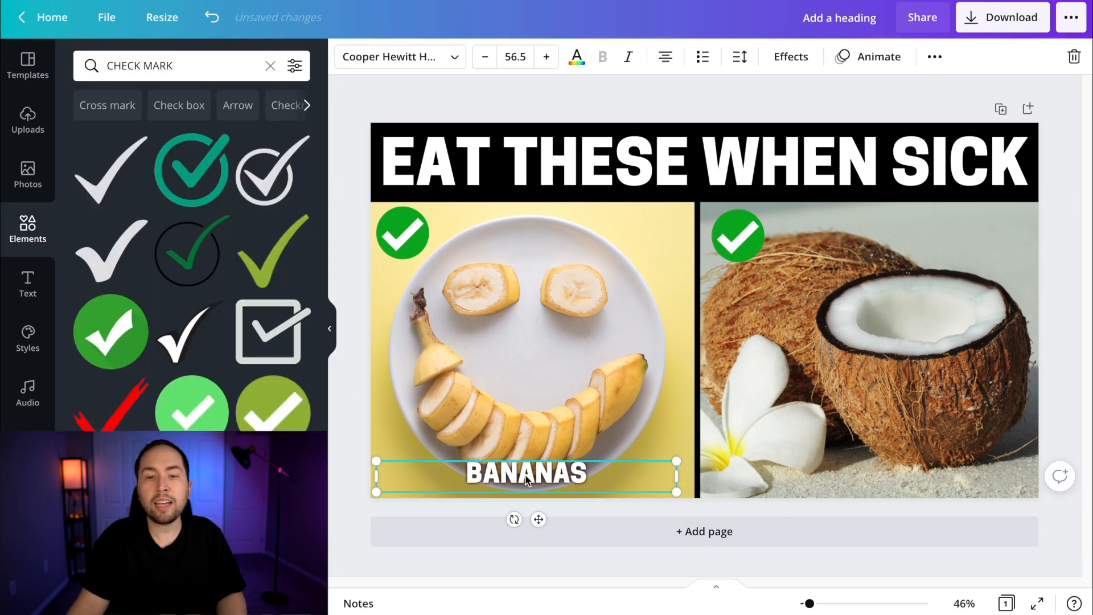
{"action": "key", "text": "ctrl+d"}
{"action": "left_click_drag", "start_coordinate": [524, 476], "coordinate": [516, 473]}
{"action": "key", "text": "ctrl+d"}
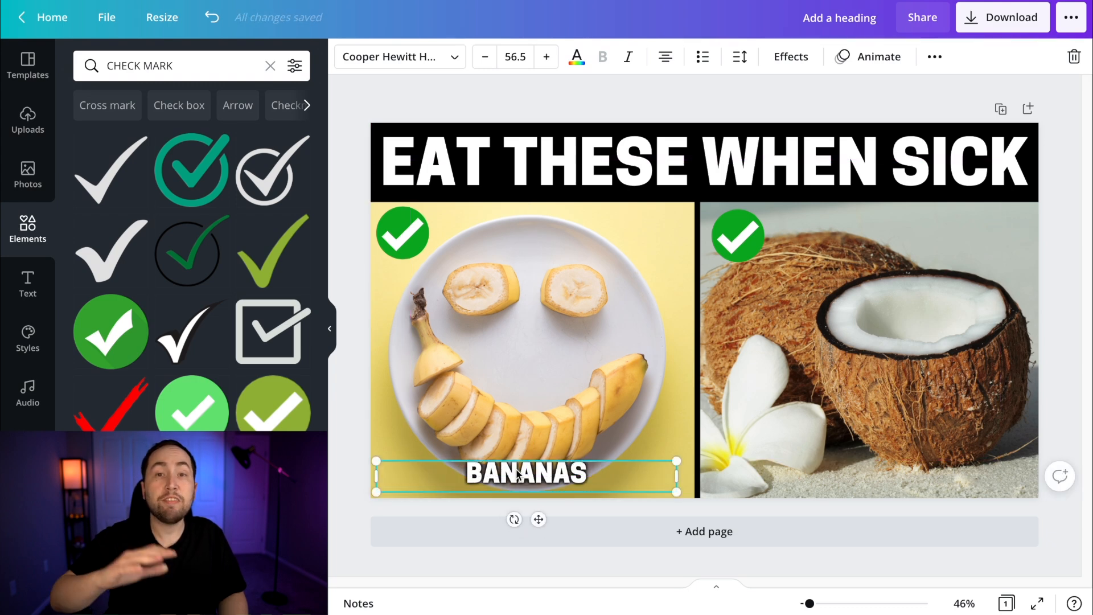
{"action": "left_click", "coordinate": [559, 400]}
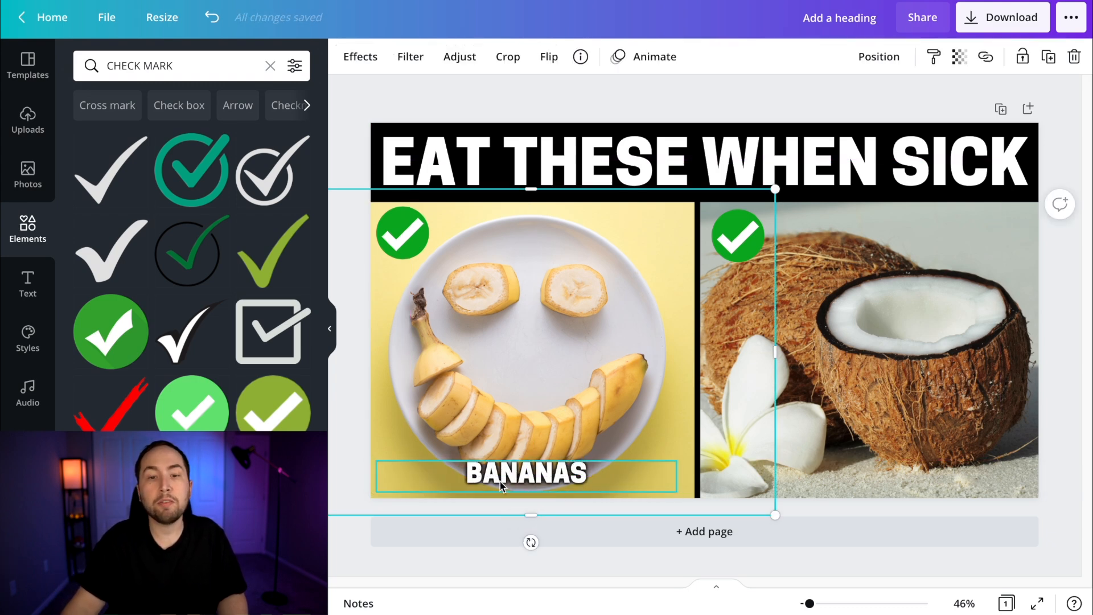
Move a copy of the label to the bottom of the coconut photo, change its text to "COCONUTS" and strengthen its shadow with stacked duplicates
{"action": "left_click", "coordinate": [555, 480]}
{"action": "left_click_drag", "start_coordinate": [555, 480], "coordinate": [891, 480]}
{"action": "double_click", "coordinate": [875, 472]}
{"action": "type", "text": "OCONUTS"}
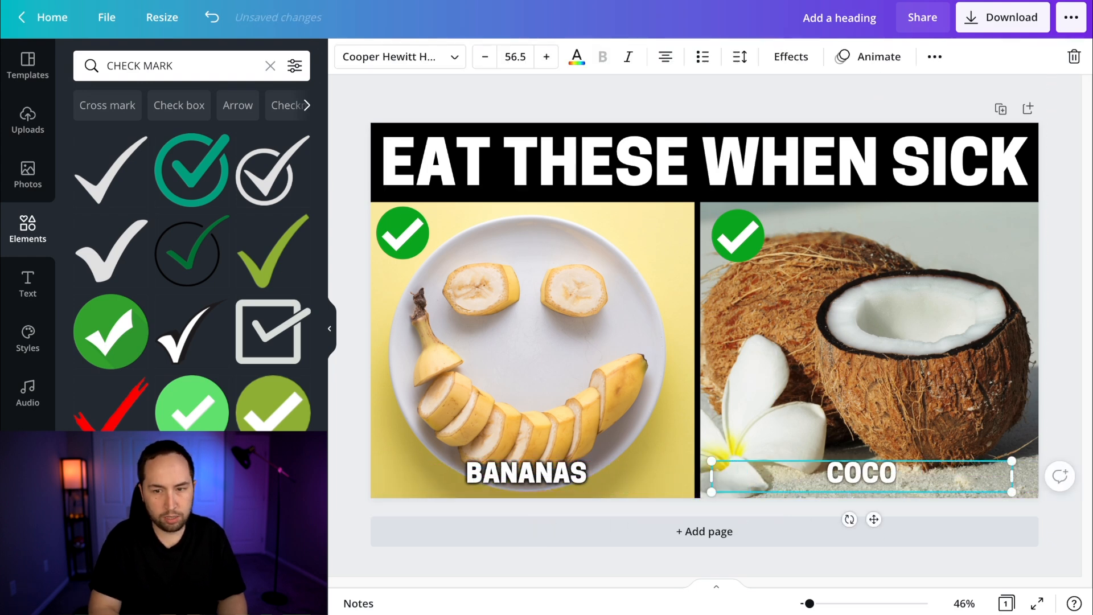
{"action": "left_click", "coordinate": [882, 436]}
{"action": "left_click", "coordinate": [868, 484]}
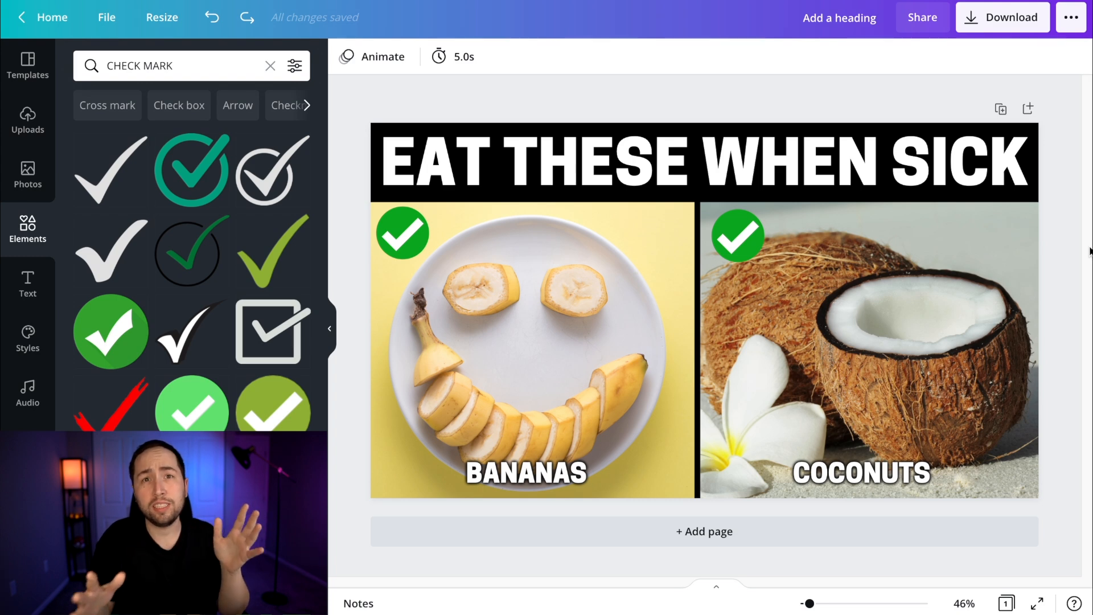
Download the thumbnail as a PNG at 1920 × 1080 px
{"action": "left_click", "coordinate": [1003, 17]}
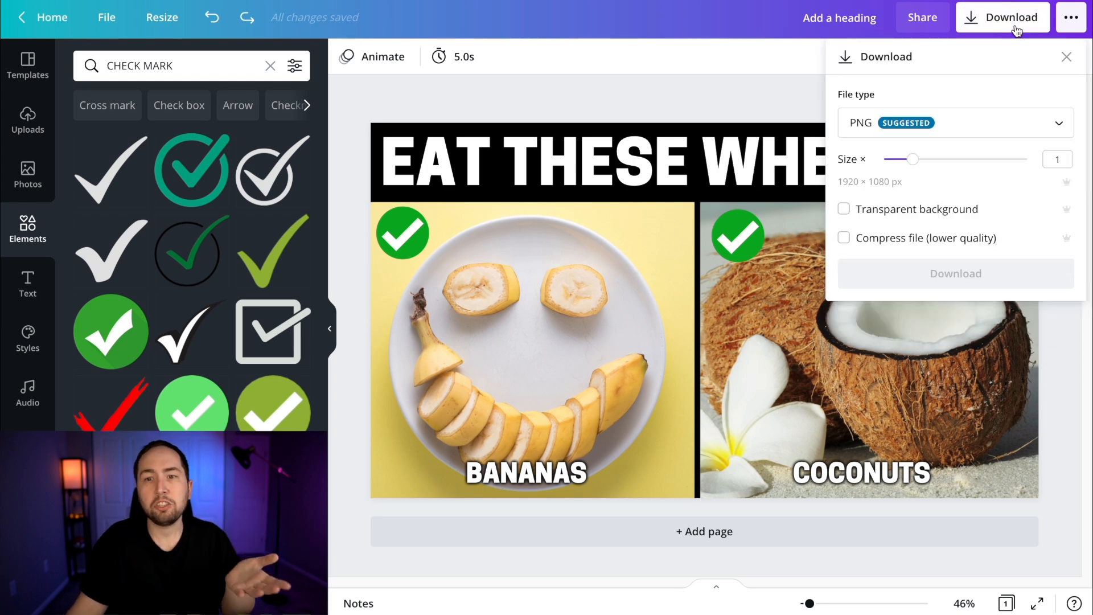
{"action": "left_click", "coordinate": [886, 123]}
{"action": "left_click", "coordinate": [863, 123]}
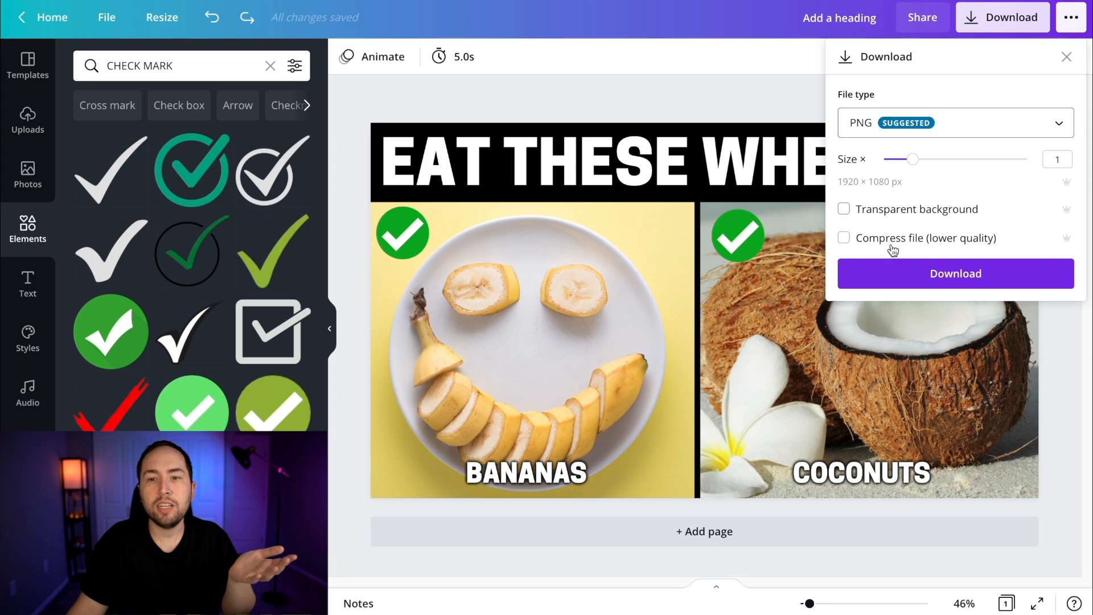
{"action": "left_click", "coordinate": [913, 279]}
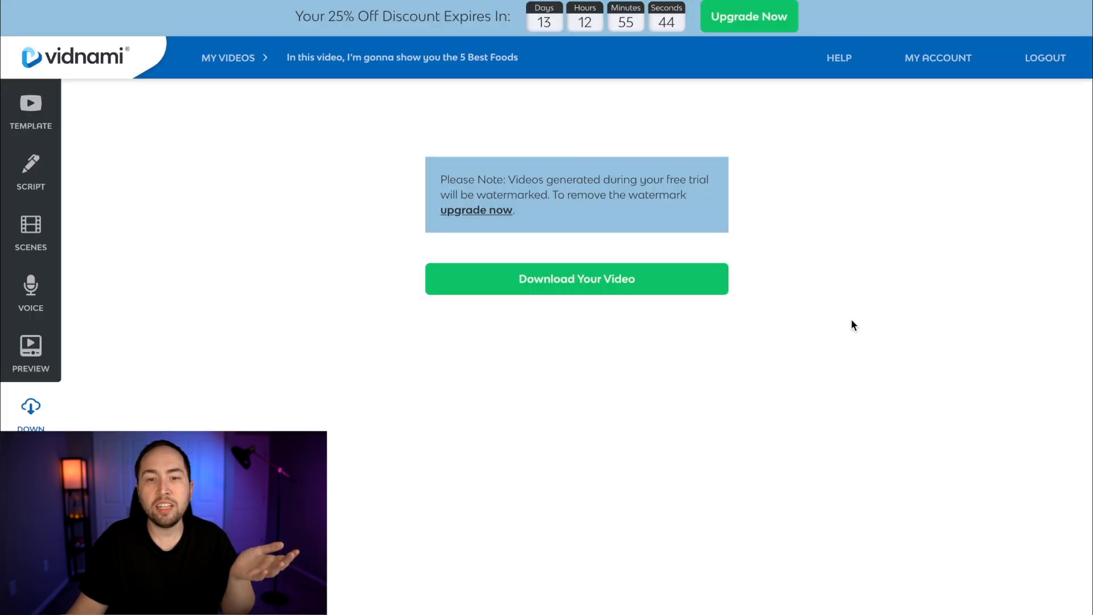
Switch to Vidnami and download the finished video
{"action": "left_click", "coordinate": [623, 276]}
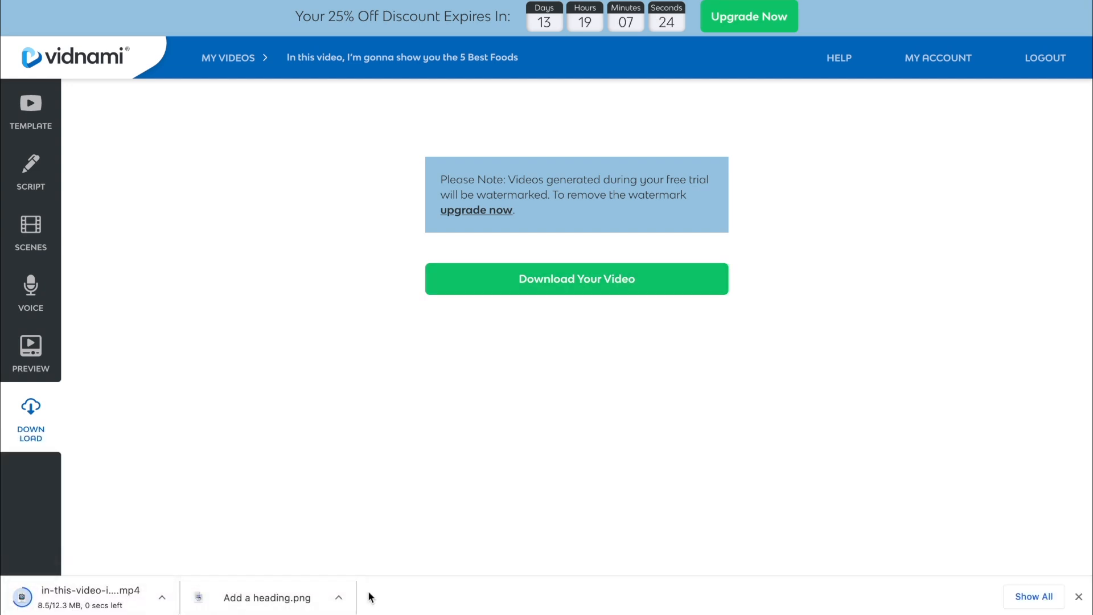
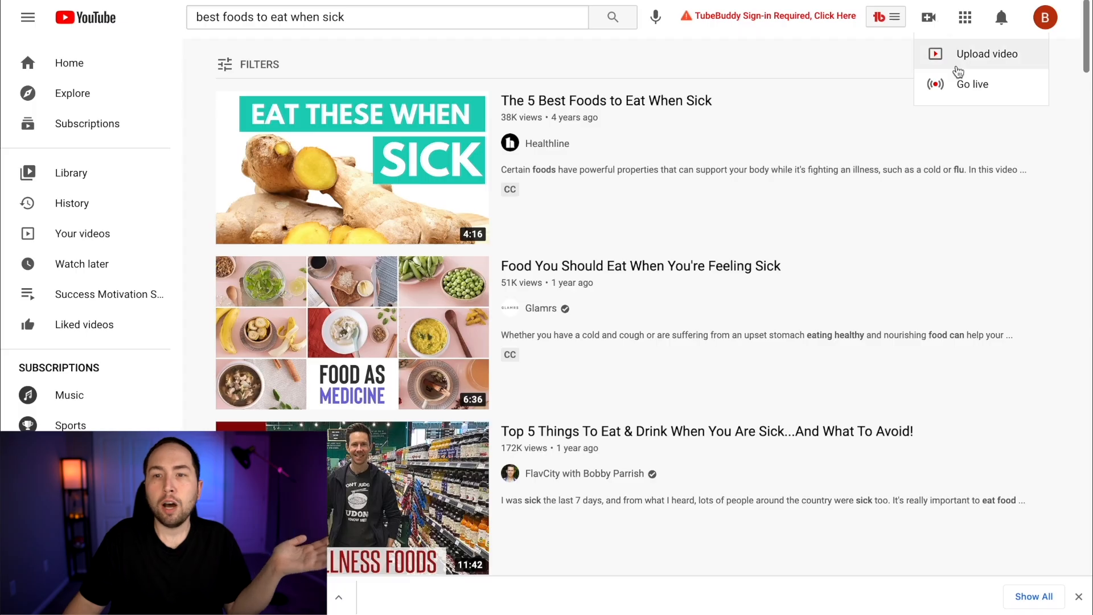
Switch to YouTube and upload the downloaded foods video to the channel through YouTube Studio
{"action": "left_click", "coordinate": [958, 68]}
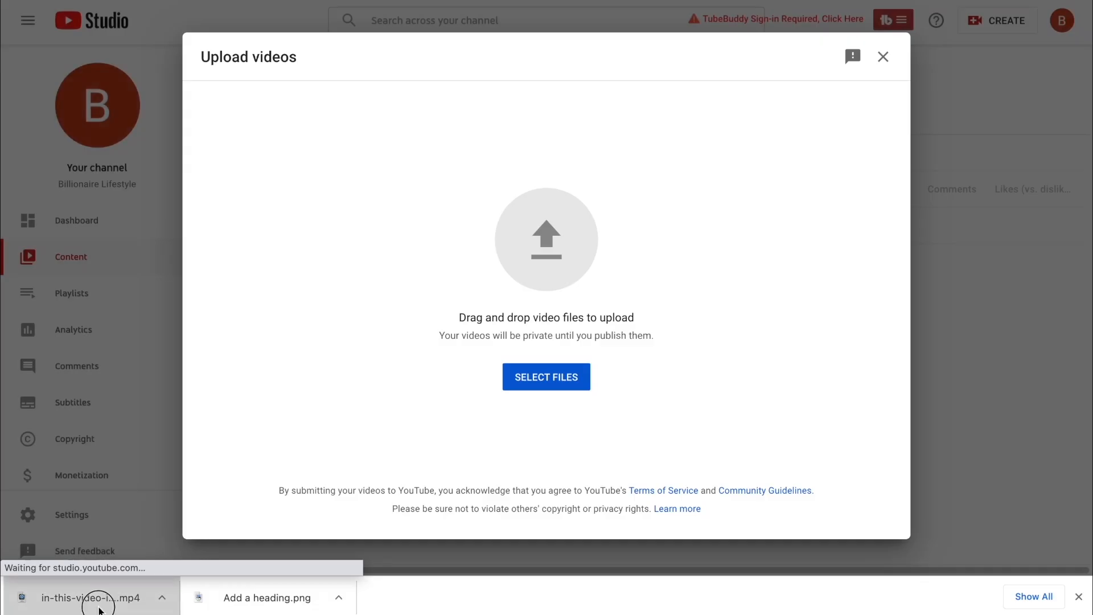
{"action": "left_click_drag", "start_coordinate": [92, 598], "coordinate": [545, 259]}
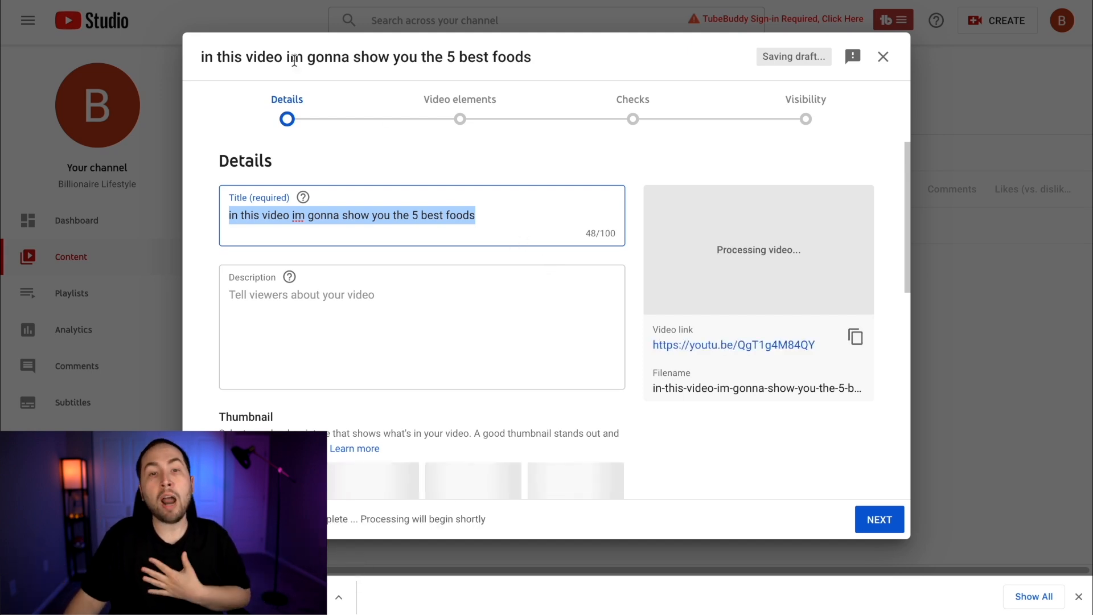
Switch to the Morningfame metadata page and insert two blank lines above the link in the description
{"action": "mouse_move", "coordinate": [501, 9]}
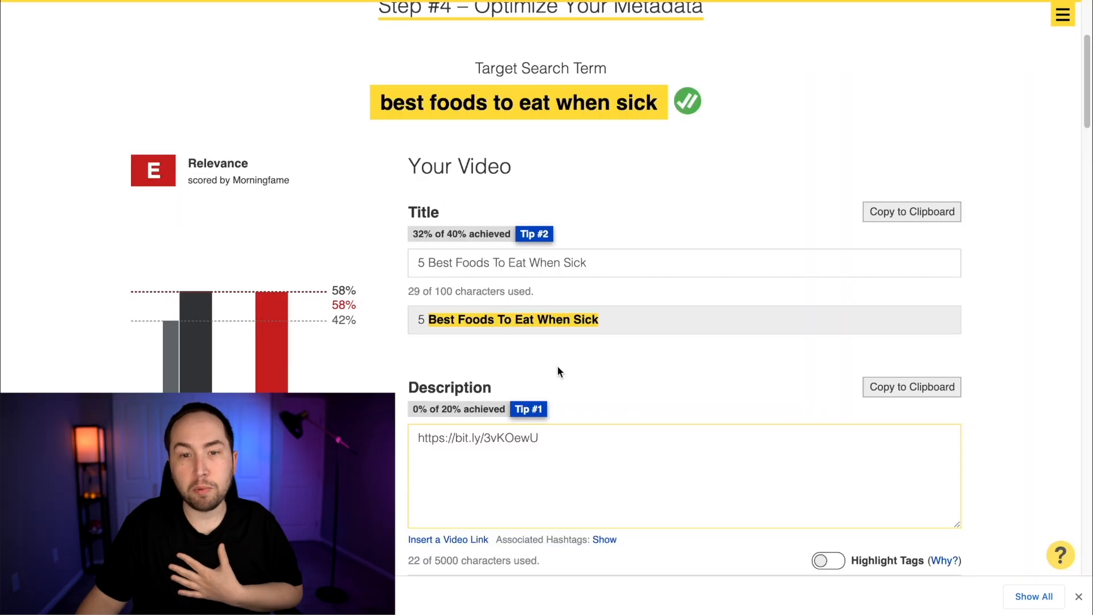
{"action": "scroll", "coordinate": [614, 279], "scroll_direction": "down", "scroll_amount": 2}
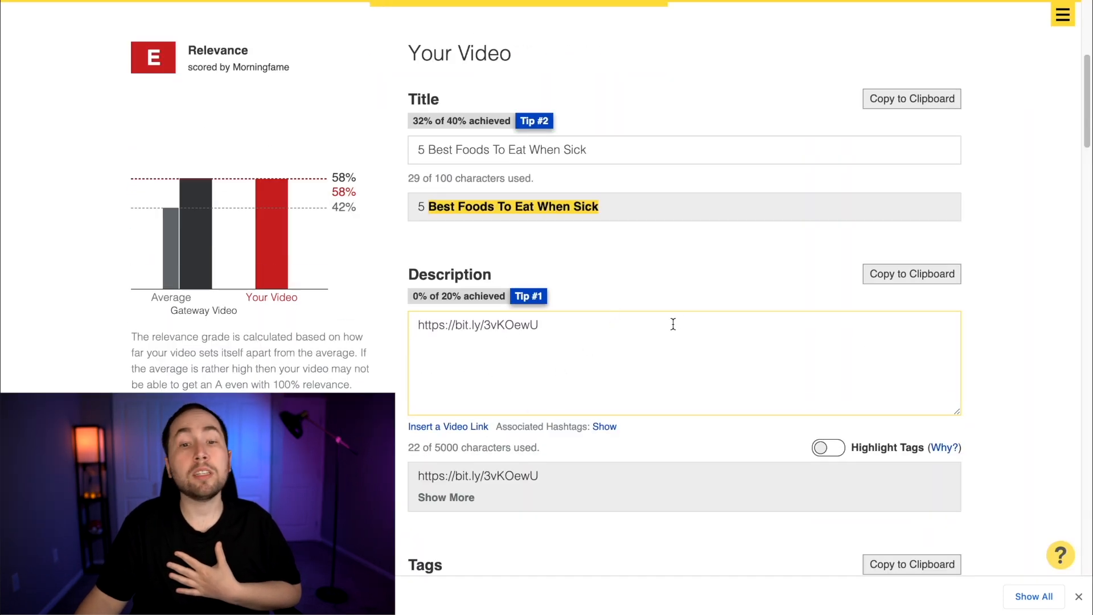
{"action": "scroll", "coordinate": [673, 324], "scroll_direction": "down", "scroll_amount": 8}
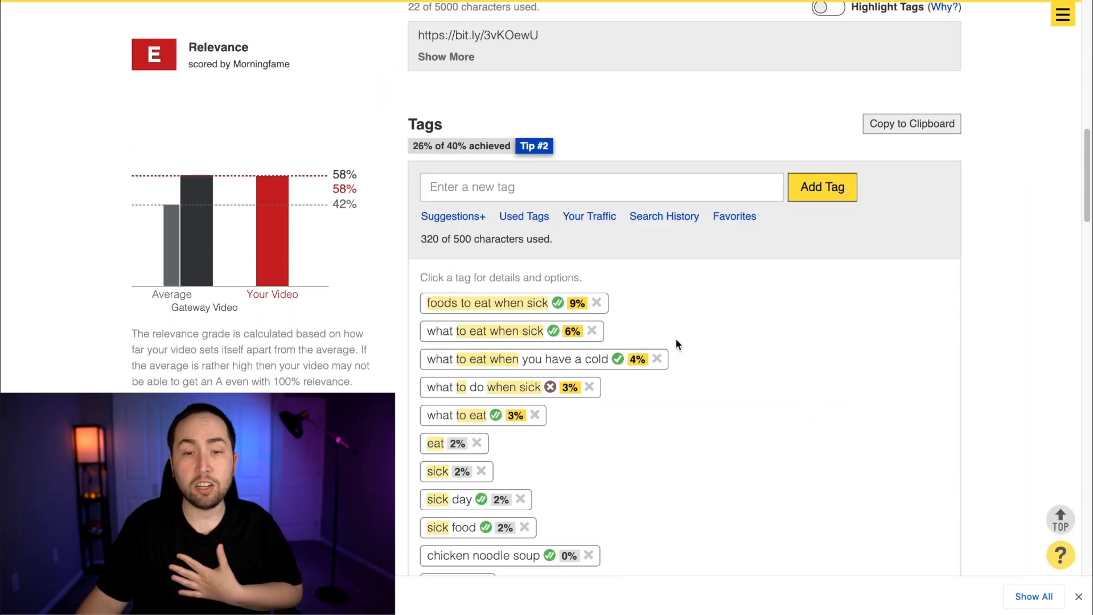
{"action": "scroll", "coordinate": [688, 332], "scroll_direction": "up", "scroll_amount": 6}
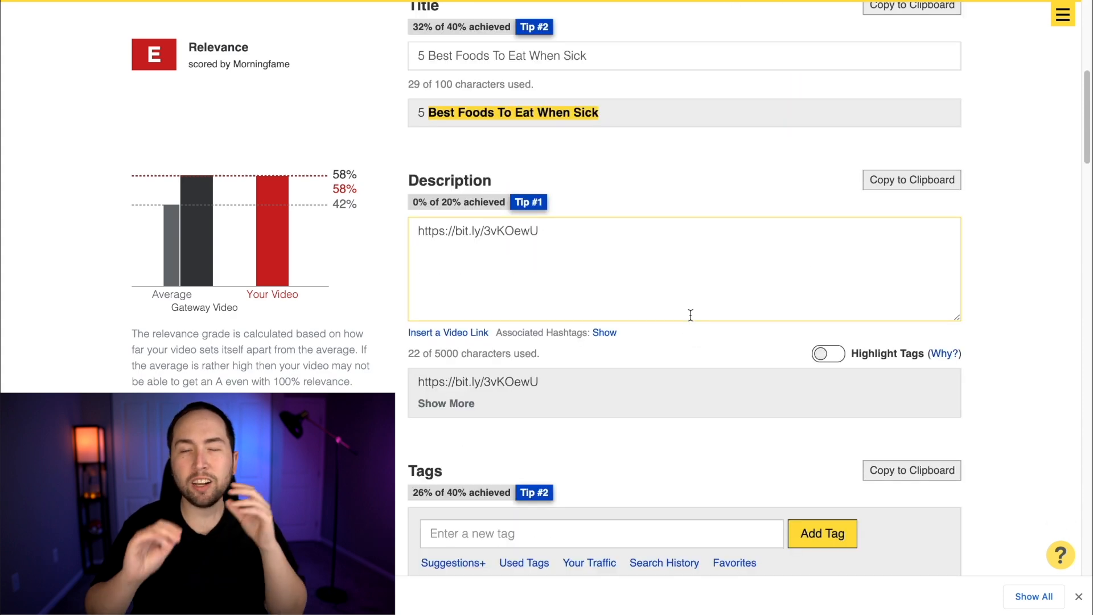
{"action": "scroll", "coordinate": [677, 293], "scroll_direction": "up", "scroll_amount": 1}
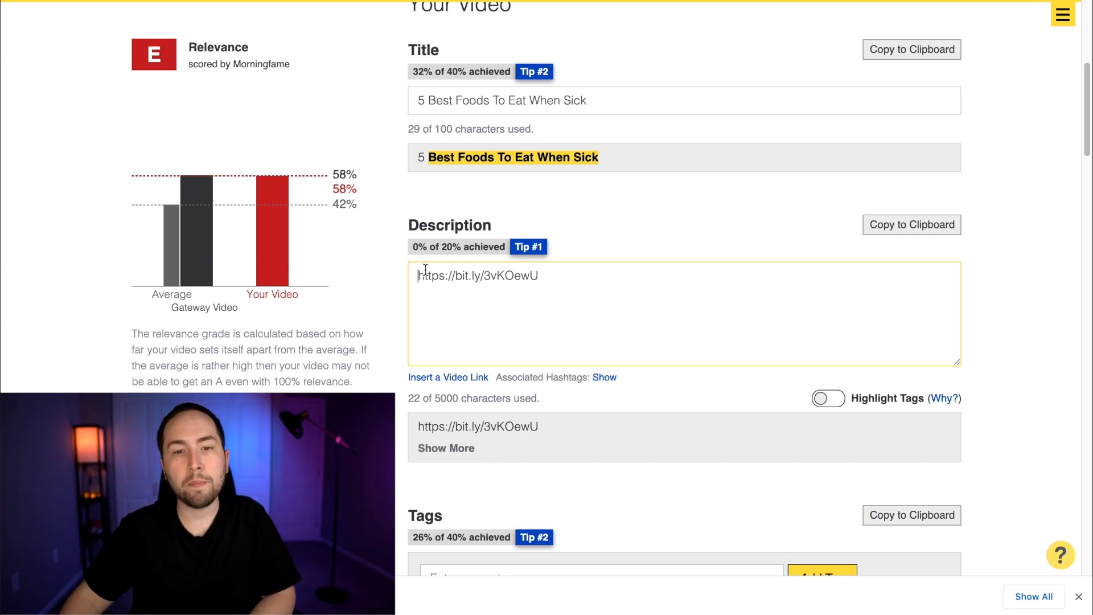
{"action": "key", "text": "Return"}
{"action": "key", "text": "Return"}
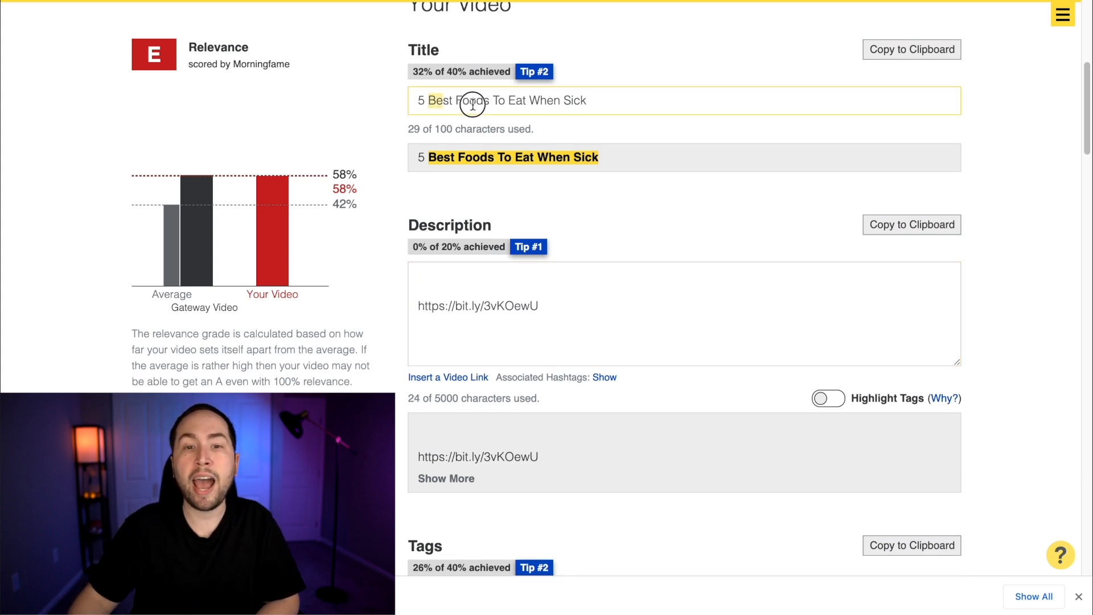
Open the description with "In this video, I'm going to show you the 5 best foods to eat when sick."
{"action": "left_click_drag", "start_coordinate": [472, 104], "coordinate": [706, 105]}
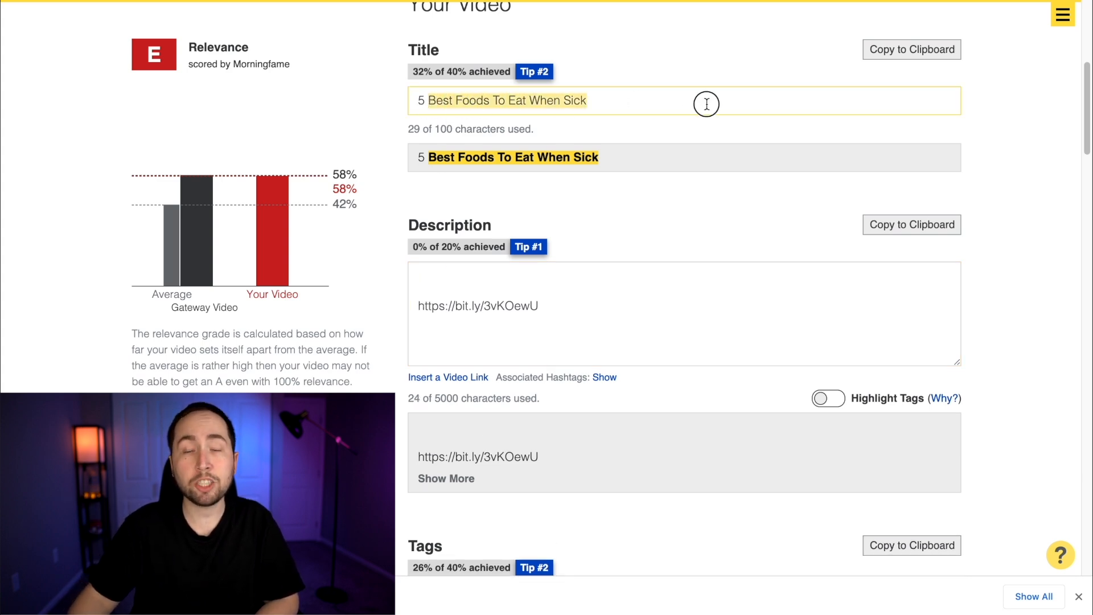
{"action": "left_click", "coordinate": [472, 278]}
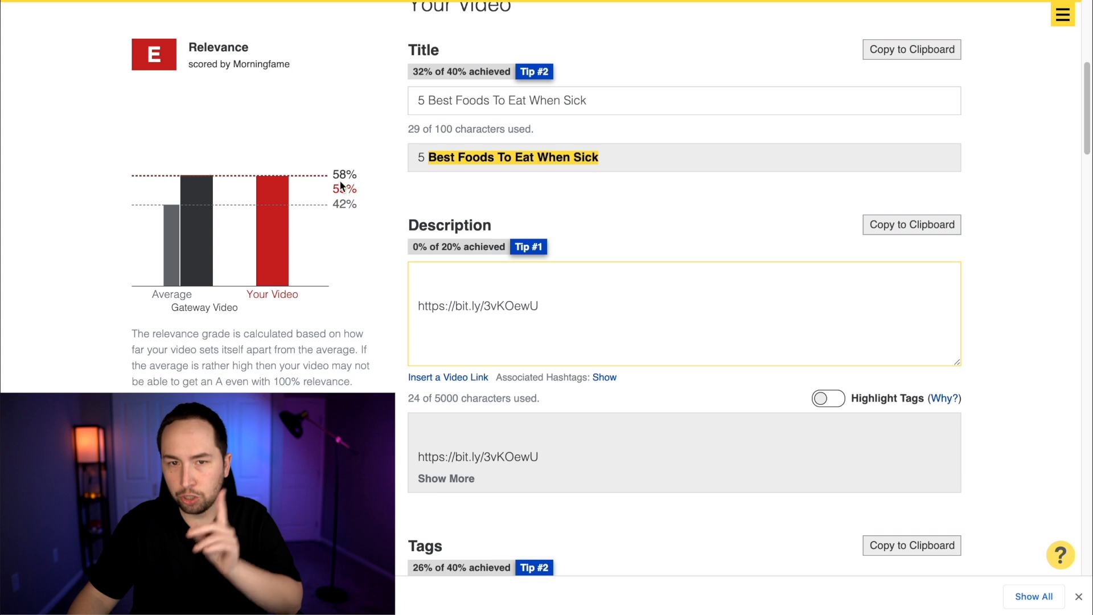
{"action": "type", "text": "In this "}
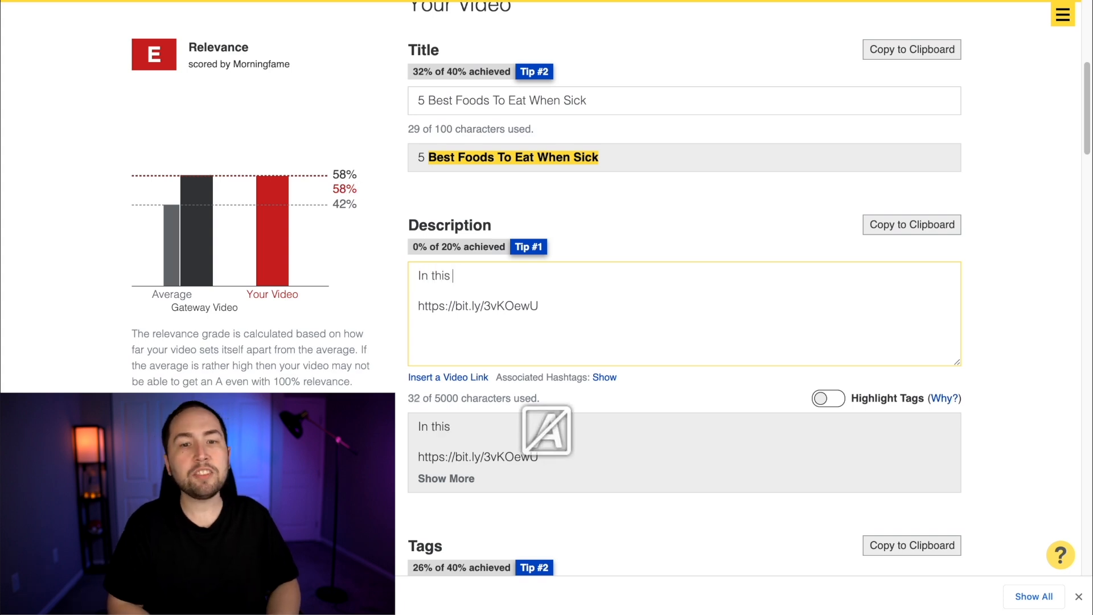
{"action": "type", "text": "video, I'm going to show"}
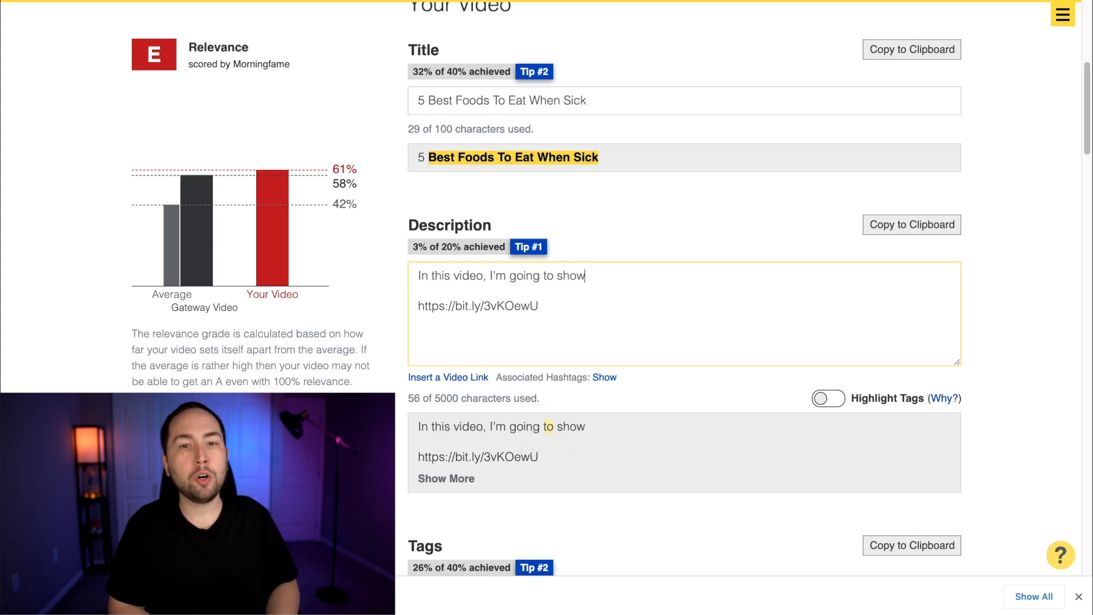
{"action": "type", "text": " you the 5 best foods t"}
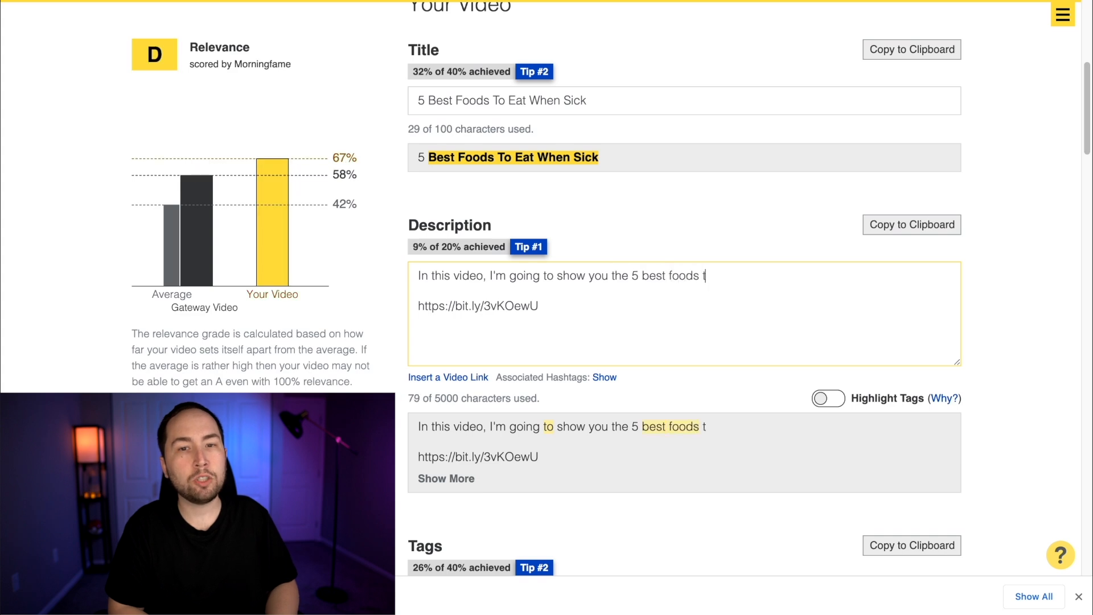
{"action": "type", "text": "o eat when sick."}
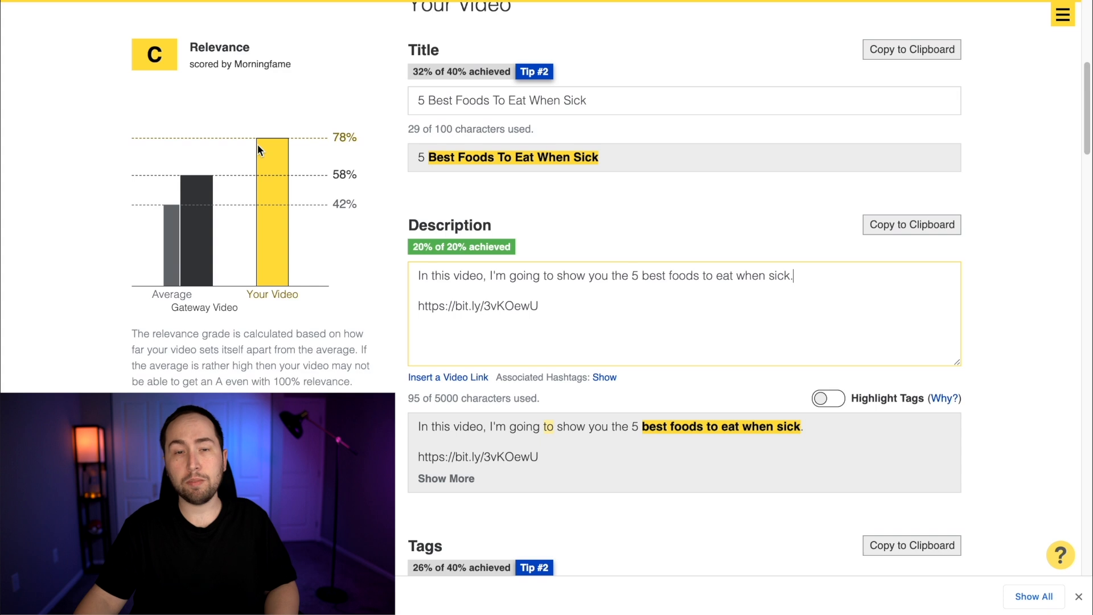
Try placing the intro sentence a few lines below the link instead of at the start of the description
{"action": "triple_click", "coordinate": [475, 275]}
{"action": "key", "text": "ctrl+c"}
{"action": "left_click", "coordinate": [597, 301]}
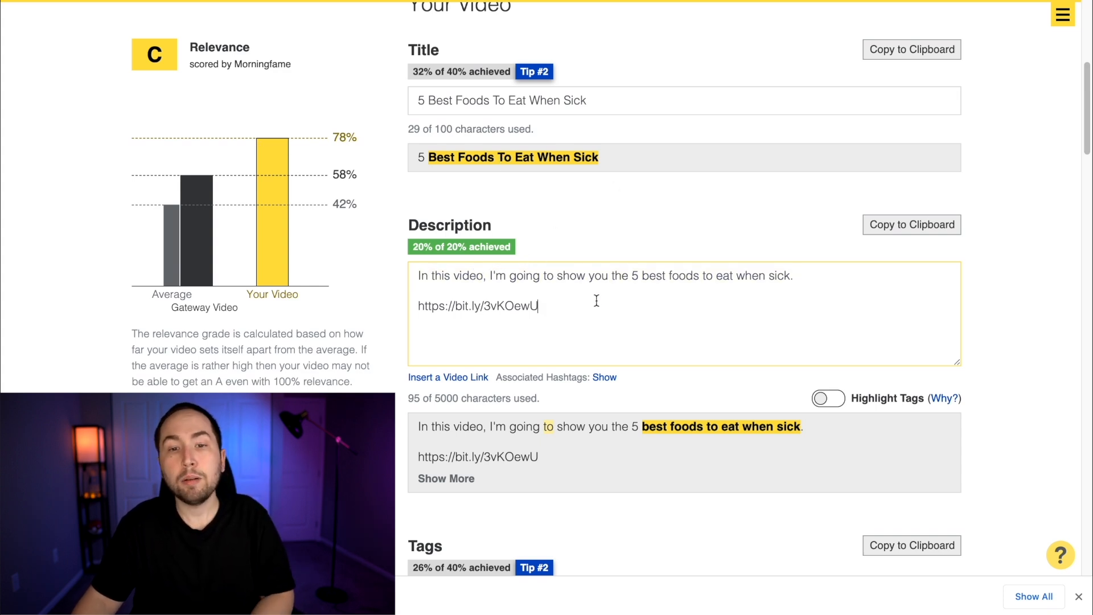
{"action": "key", "text": "Return"}
{"action": "key", "text": "Return"}
{"action": "key", "text": "Return"}
{"action": "key", "text": "ctrl+v"}
{"action": "scroll", "coordinate": [512, 290], "scroll_direction": "up", "scroll_amount": 2}
{"action": "triple_click", "coordinate": [494, 273]}
{"action": "key", "text": "BackSpace"}
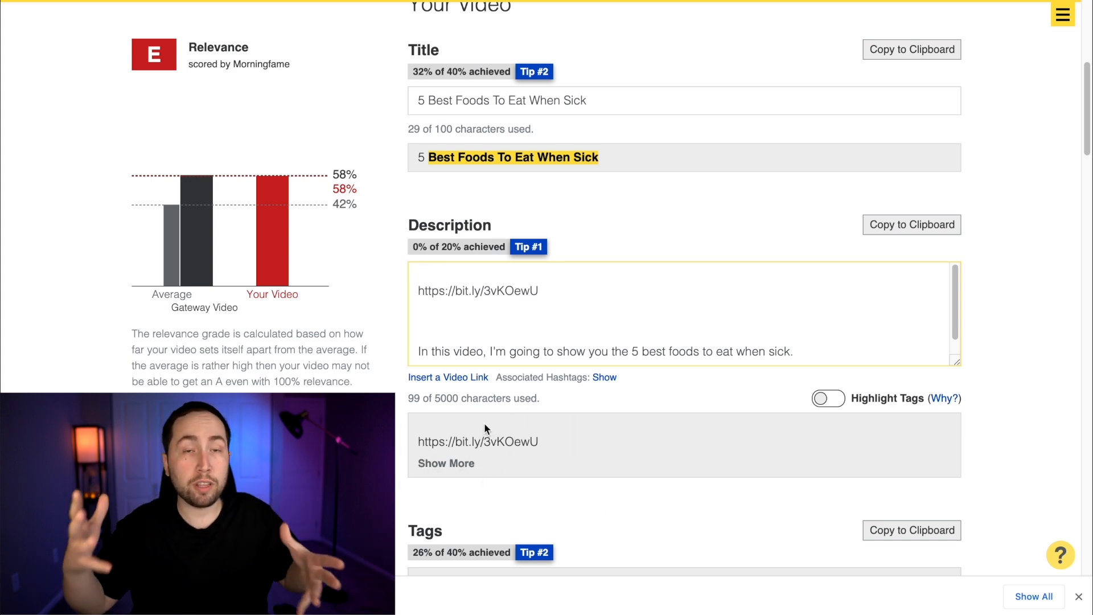
Undo the deletion of the opening sentence and remove its copy below the link
{"action": "key", "text": "ctrl+z"}
{"action": "left_click", "coordinate": [509, 329]}
{"action": "scroll", "coordinate": [509, 327], "scroll_direction": "down", "scroll_amount": 1}
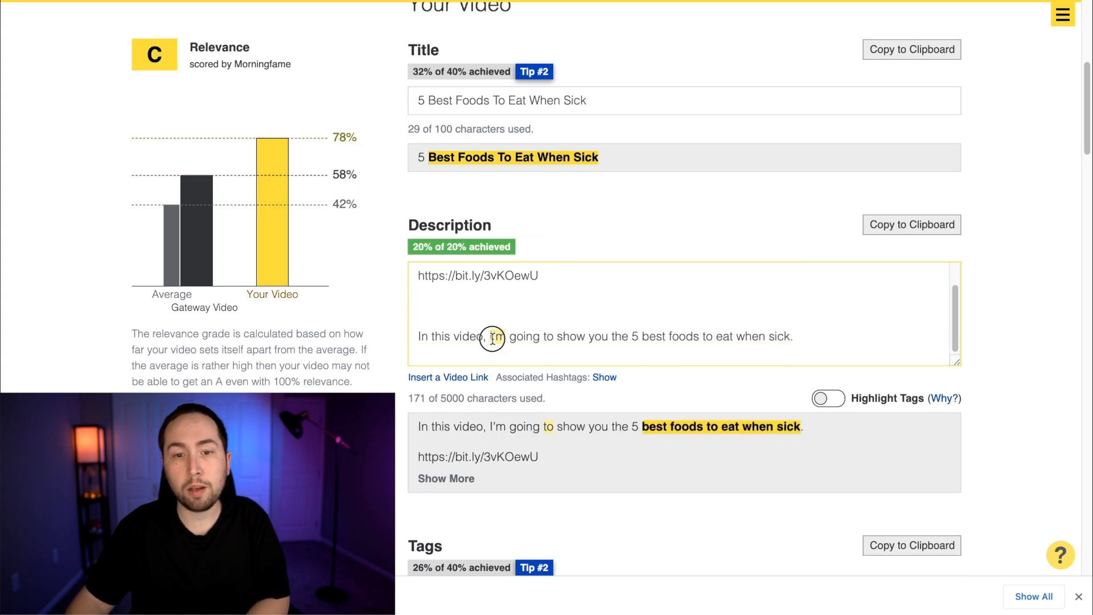
{"action": "triple_click", "coordinate": [492, 337]}
{"action": "key", "text": "BackSpace"}
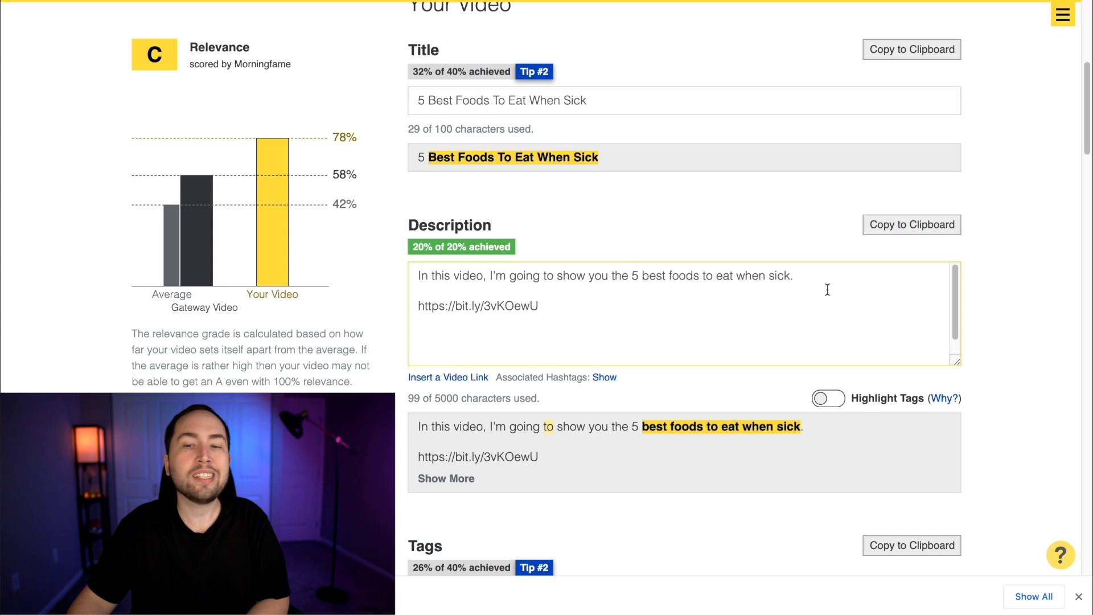
Add another blank line above the bit.ly link and label the link "Best Natural Keto Recipes:"
{"action": "key", "text": "Up"}
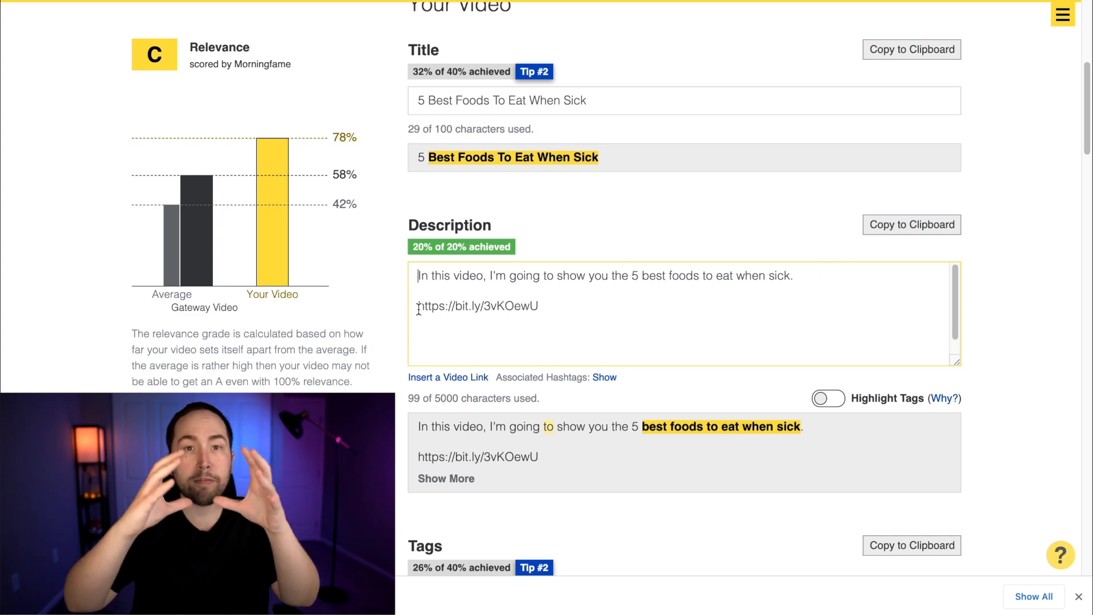
{"action": "key", "text": "Return"}
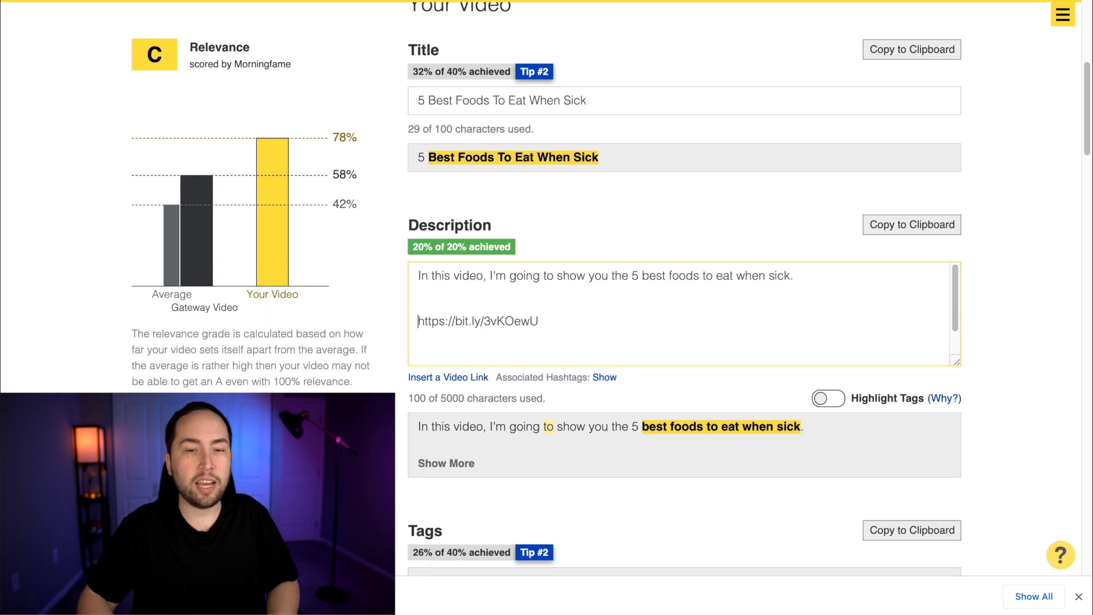
{"action": "type", "text": "Best Natural Keto R"}
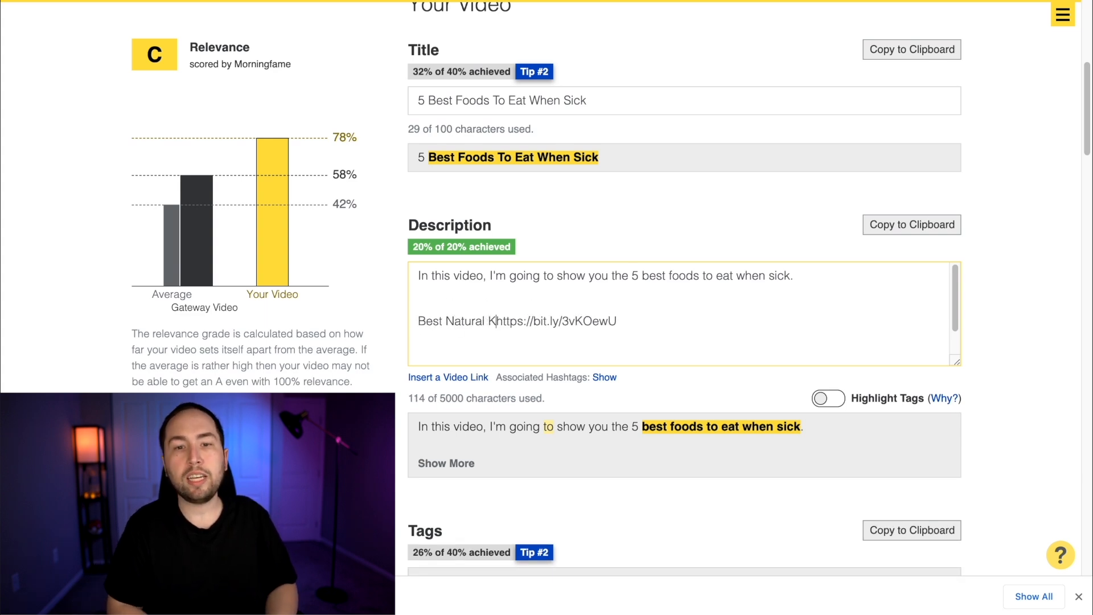
{"action": "type", "text": "ecipes"}
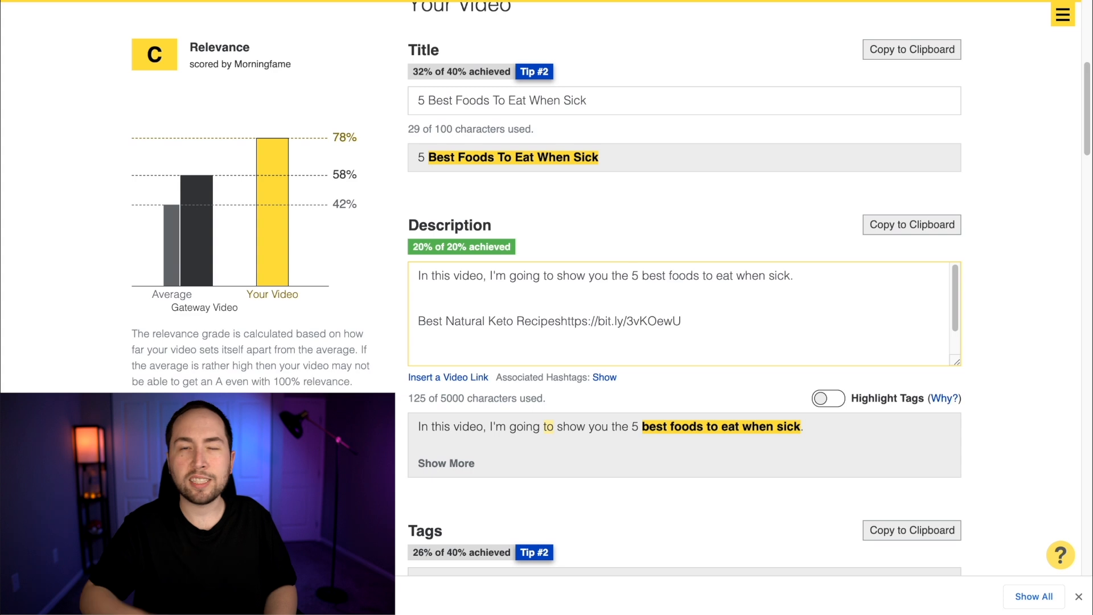
{"action": "type", "text": ":"}
{"action": "left_click_drag", "start_coordinate": [438, 320], "coordinate": [724, 317]}
{"action": "left_click", "coordinate": [725, 320]}
{"action": "left_click", "coordinate": [564, 321]}
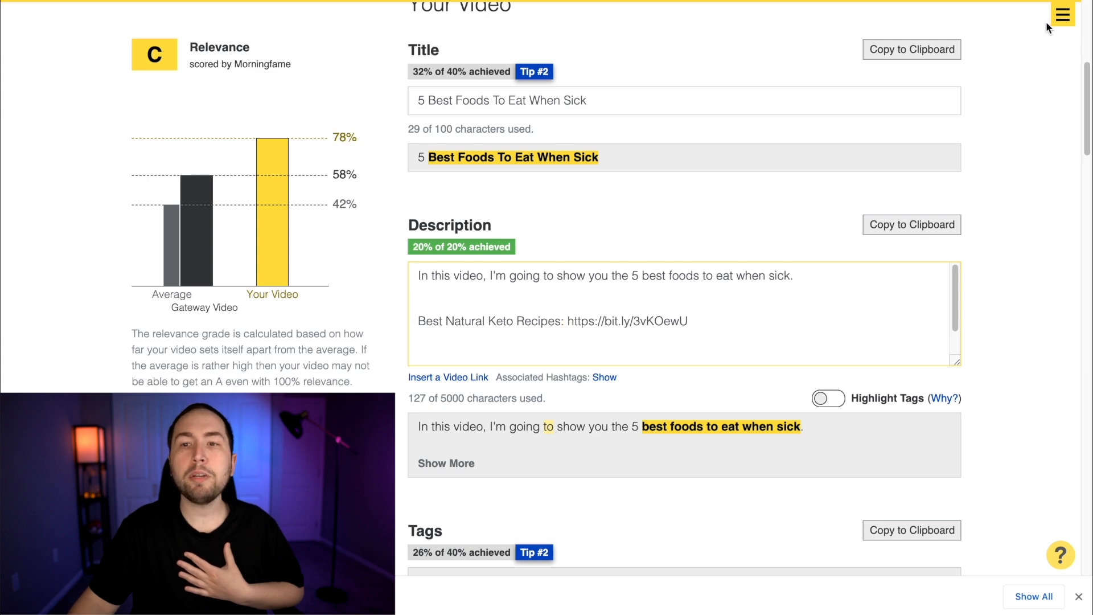
Open the metadata of the "How To Make Money Re-Uploading Videos on YouTube (WORKING IN 2021)" video and enlarge its description box
{"action": "left_click", "coordinate": [1062, 16]}
{"action": "scroll", "coordinate": [793, 279], "scroll_direction": "up", "scroll_amount": 5}
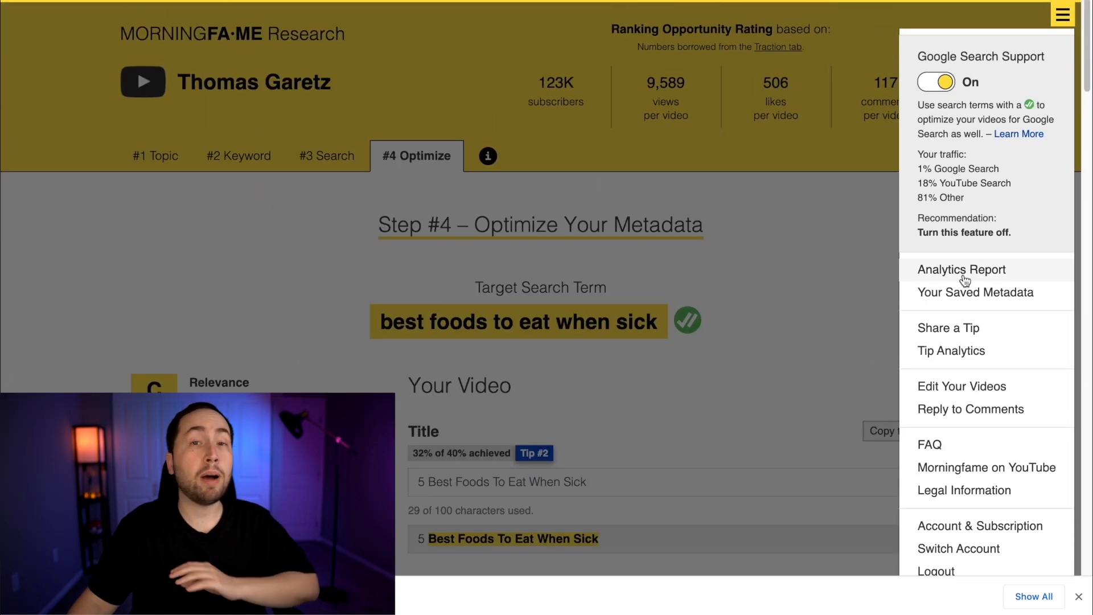
{"action": "left_click", "coordinate": [790, 275]}
{"action": "scroll", "coordinate": [948, 249], "scroll_direction": "down", "scroll_amount": 20}
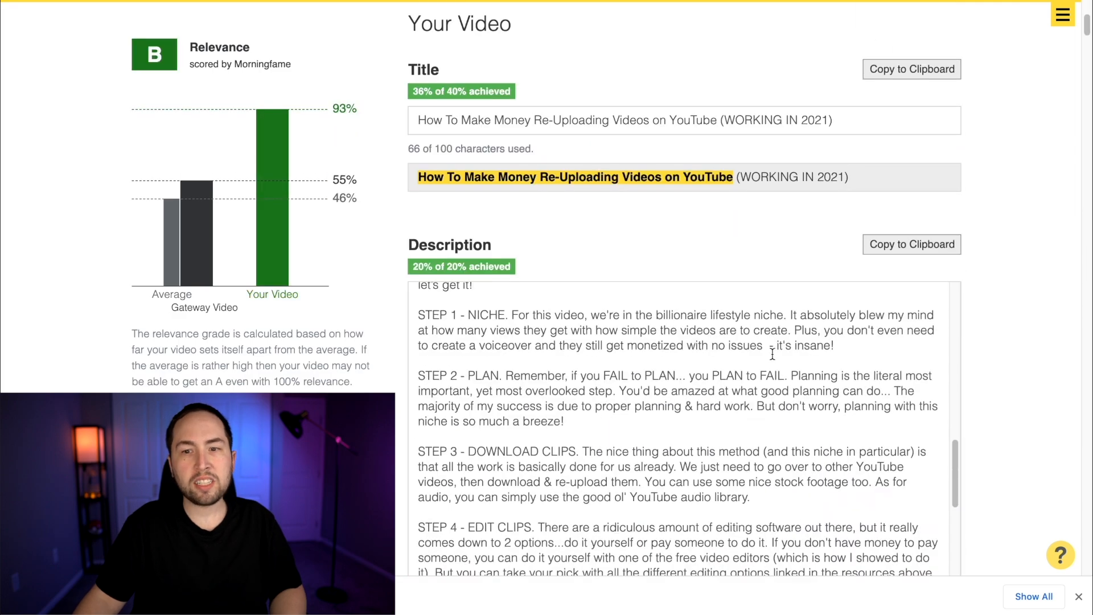
{"action": "scroll", "coordinate": [771, 354], "scroll_direction": "down", "scroll_amount": 10}
{"action": "scroll", "coordinate": [968, 344], "scroll_direction": "up", "scroll_amount": 5}
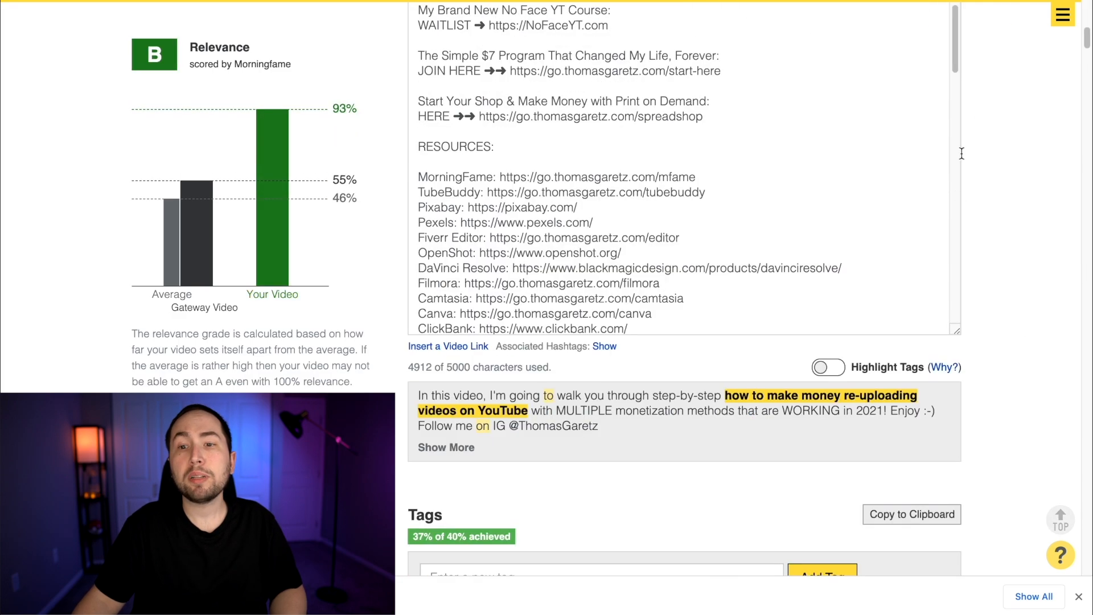
{"action": "left_click_drag", "start_coordinate": [957, 331], "coordinate": [999, 611]}
{"action": "scroll", "coordinate": [970, 206], "scroll_direction": "up", "scroll_amount": 8}
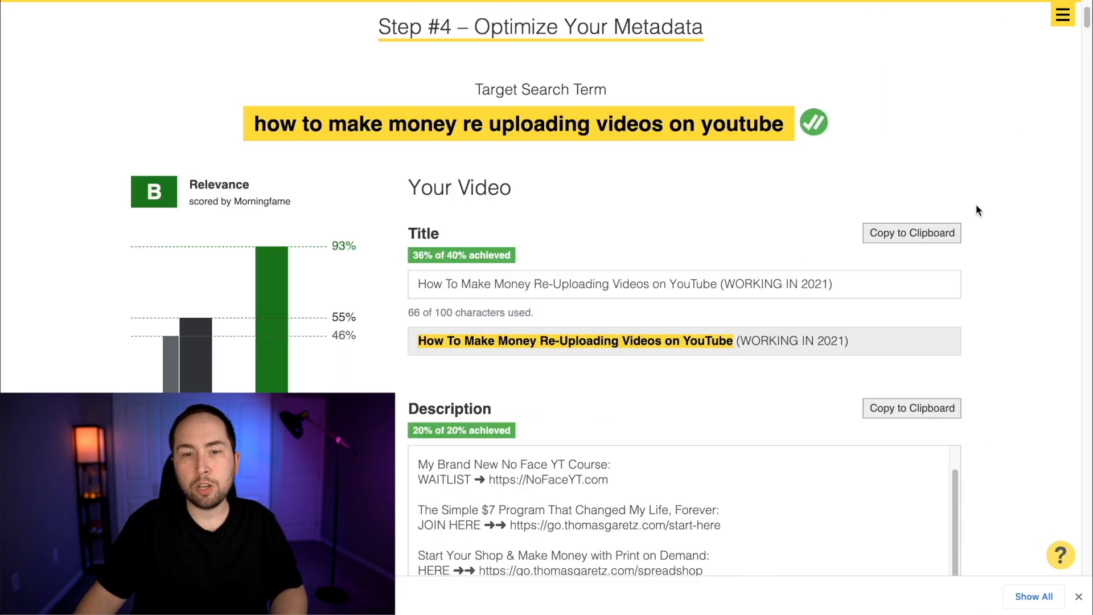
Examine the intro paragraph and the promotional links at the start of that example description
{"action": "scroll", "coordinate": [734, 423], "scroll_direction": "down", "scroll_amount": 2}
{"action": "scroll", "coordinate": [734, 423], "scroll_direction": "up", "scroll_amount": 3}
{"action": "scroll", "coordinate": [985, 361], "scroll_direction": "down", "scroll_amount": 2}
{"action": "scroll", "coordinate": [636, 334], "scroll_direction": "up", "scroll_amount": 1}
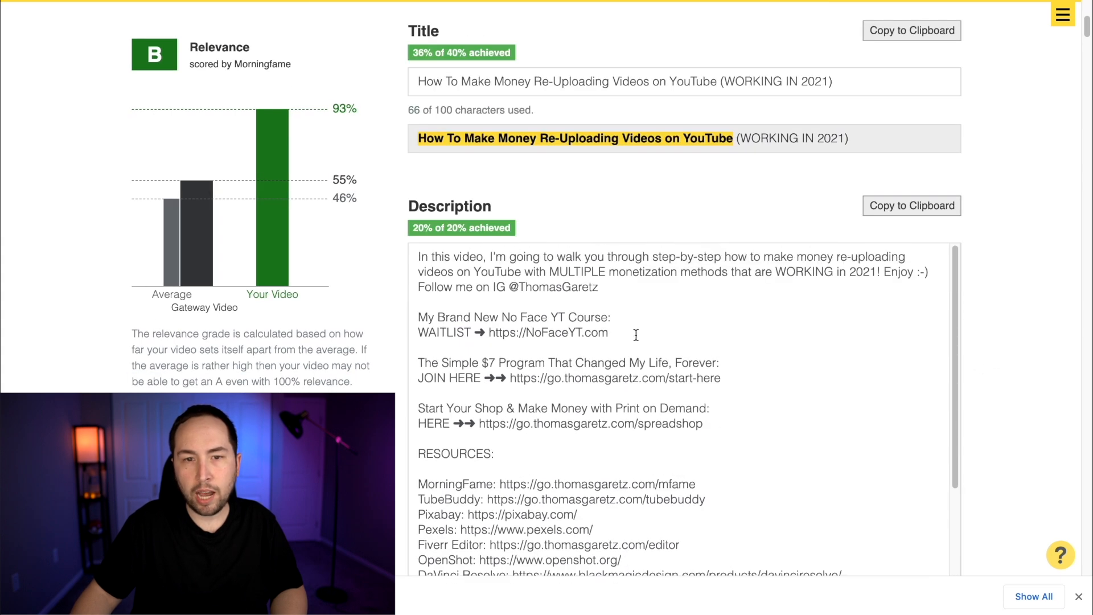
{"action": "left_click_drag", "start_coordinate": [412, 257], "coordinate": [615, 285]}
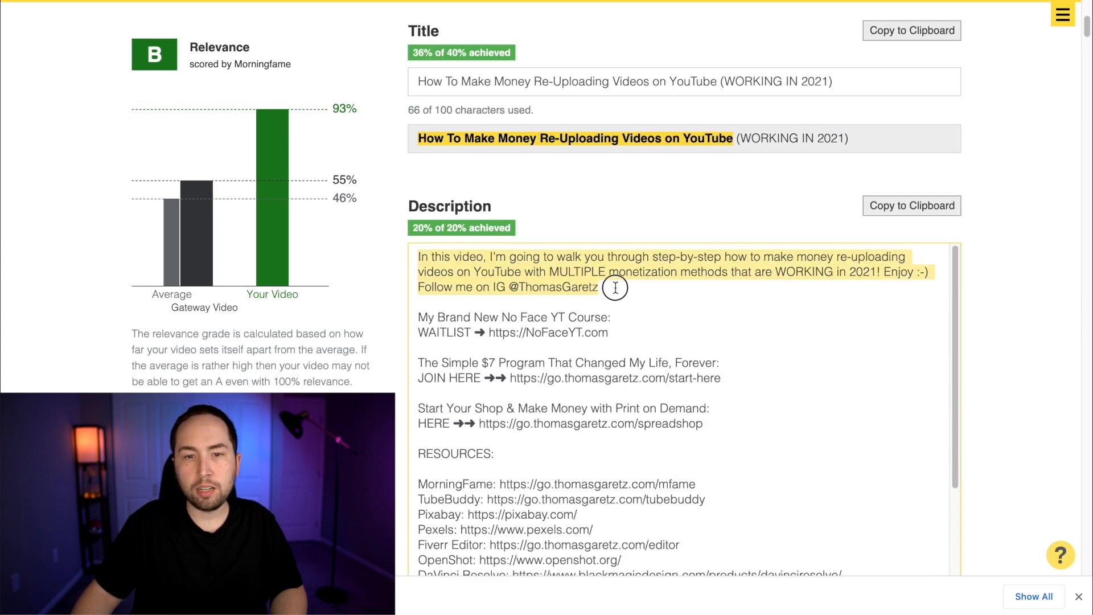
{"action": "left_click", "coordinate": [614, 287]}
{"action": "scroll", "coordinate": [614, 296], "scroll_direction": "down", "scroll_amount": 1}
{"action": "left_click_drag", "start_coordinate": [419, 298], "coordinate": [727, 401]}
{"action": "left_click", "coordinate": [727, 401]}
{"action": "scroll", "coordinate": [563, 301], "scroll_direction": "down", "scroll_amount": 3}
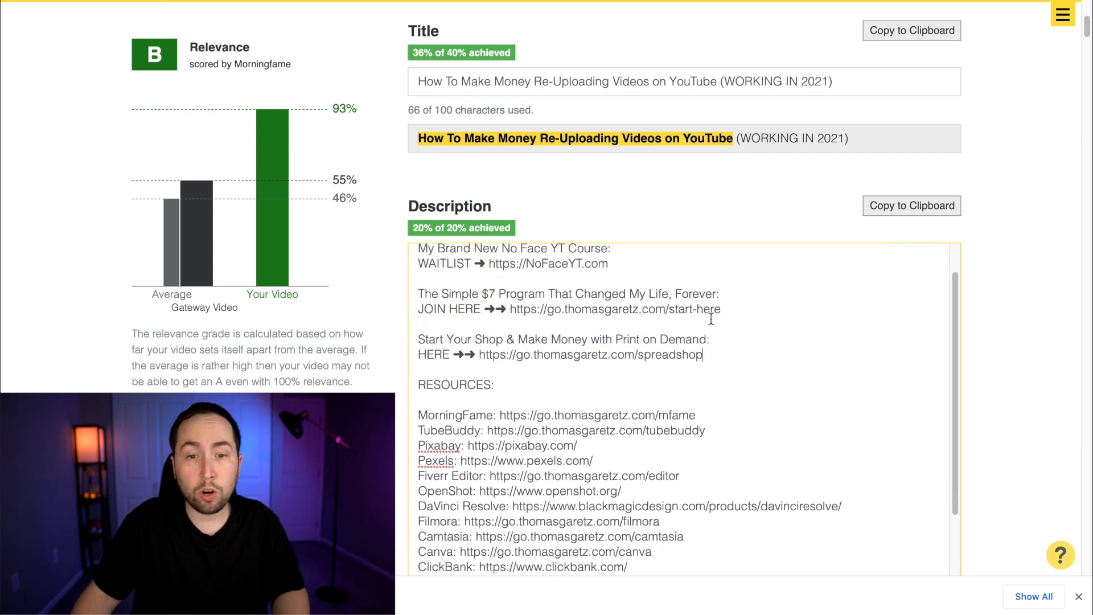
{"action": "scroll", "coordinate": [554, 281], "scroll_direction": "down", "scroll_amount": 3}
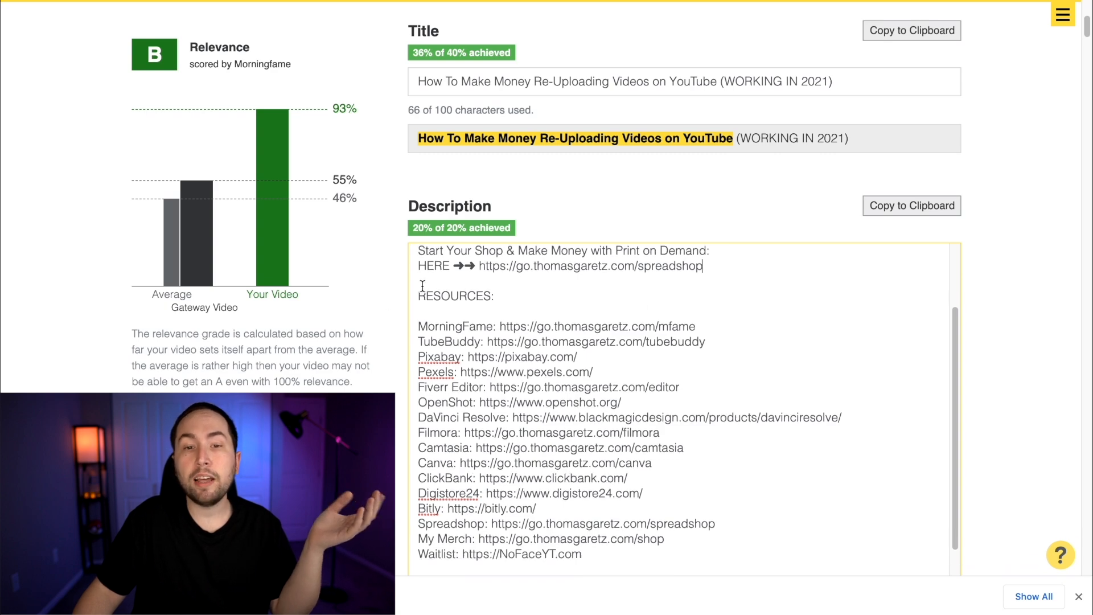
Examine the RESOURCES list of tool and affiliate links in the example description
{"action": "left_click_drag", "start_coordinate": [422, 296], "coordinate": [599, 304]}
{"action": "scroll", "coordinate": [434, 313], "scroll_direction": "down", "scroll_amount": 10}
{"action": "scroll", "coordinate": [439, 310], "scroll_direction": "up", "scroll_amount": 4}
{"action": "left_click", "coordinate": [599, 304]}
{"action": "scroll", "coordinate": [599, 303], "scroll_direction": "up", "scroll_amount": 6}
{"action": "scroll", "coordinate": [562, 373], "scroll_direction": "down", "scroll_amount": 2}
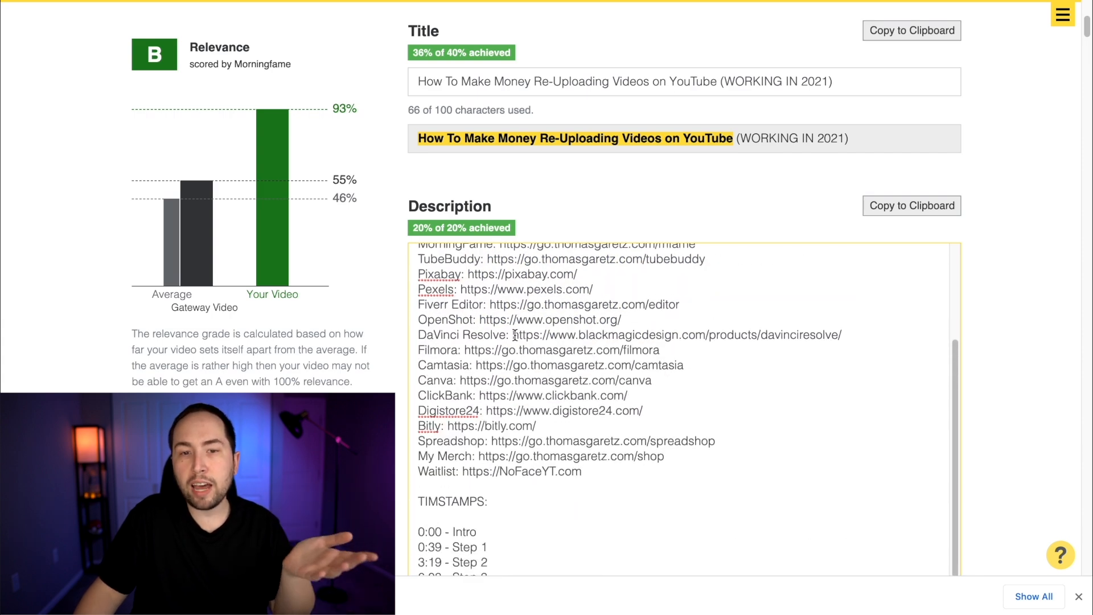
Examine the timestamps and the step-by-step overview in the rest of the example description
{"action": "scroll", "coordinate": [522, 464], "scroll_direction": "down", "scroll_amount": 7}
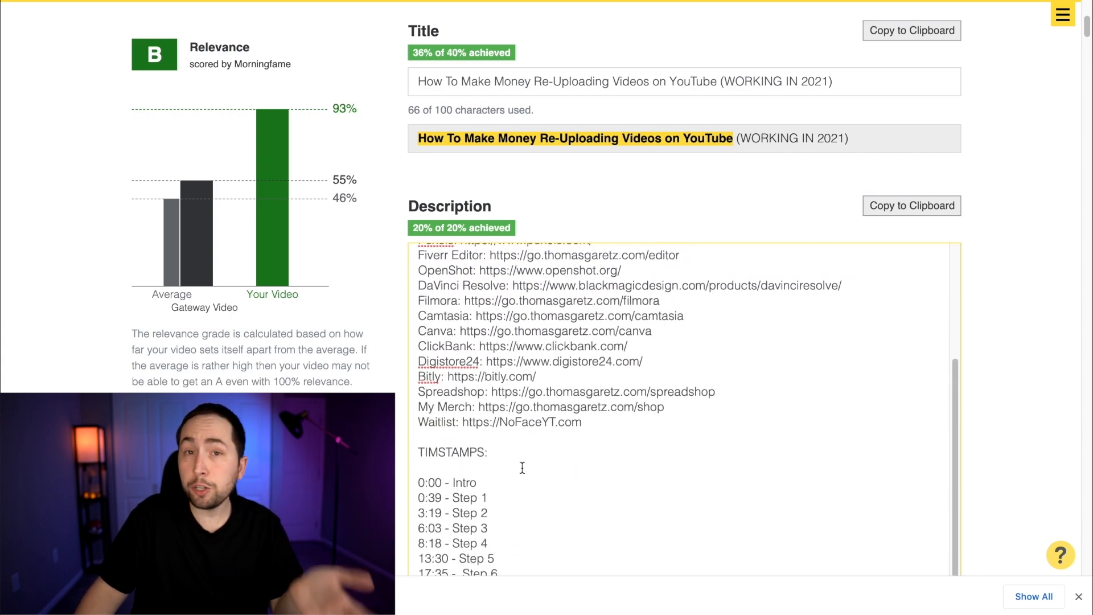
{"action": "left_click_drag", "start_coordinate": [420, 414], "coordinate": [518, 459]}
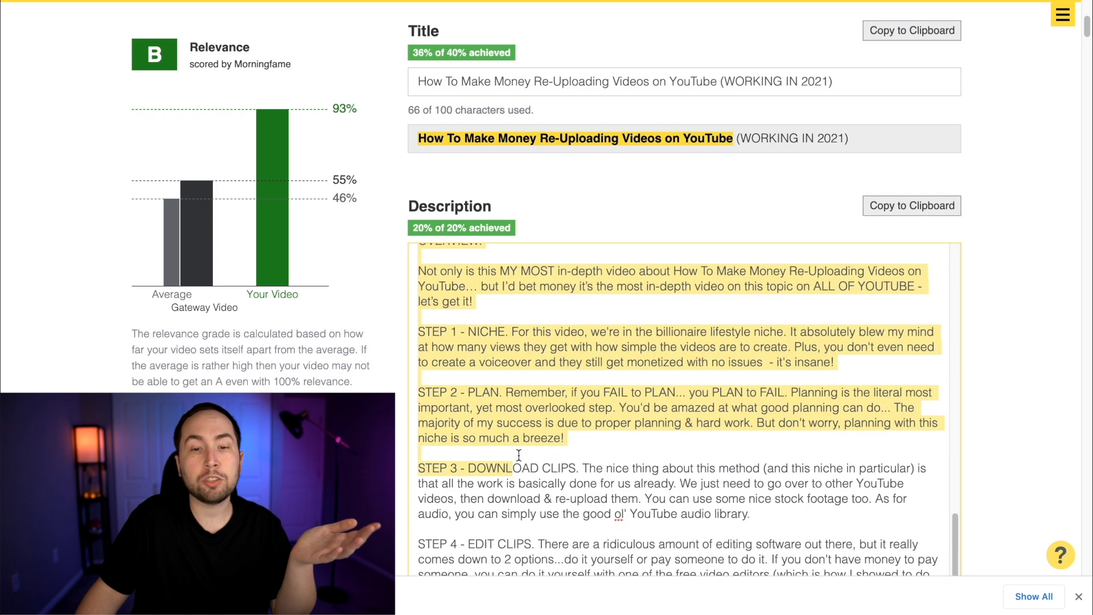
{"action": "left_click", "coordinate": [519, 450]}
{"action": "scroll", "coordinate": [506, 429], "scroll_direction": "down", "scroll_amount": 2}
{"action": "scroll", "coordinate": [524, 354], "scroll_direction": "down", "scroll_amount": 1}
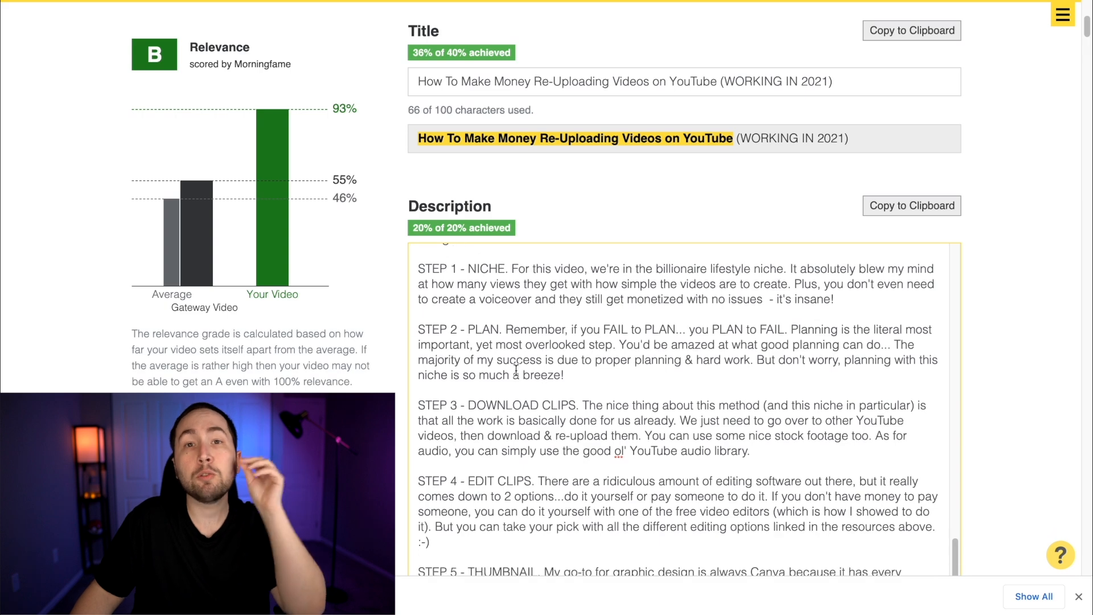
Examine the remaining numbered steps, the course announcement, the hashtags and the disclaimer in the example description
{"action": "scroll", "coordinate": [533, 353], "scroll_direction": "down", "scroll_amount": 5}
{"action": "scroll", "coordinate": [544, 360], "scroll_direction": "down", "scroll_amount": 4}
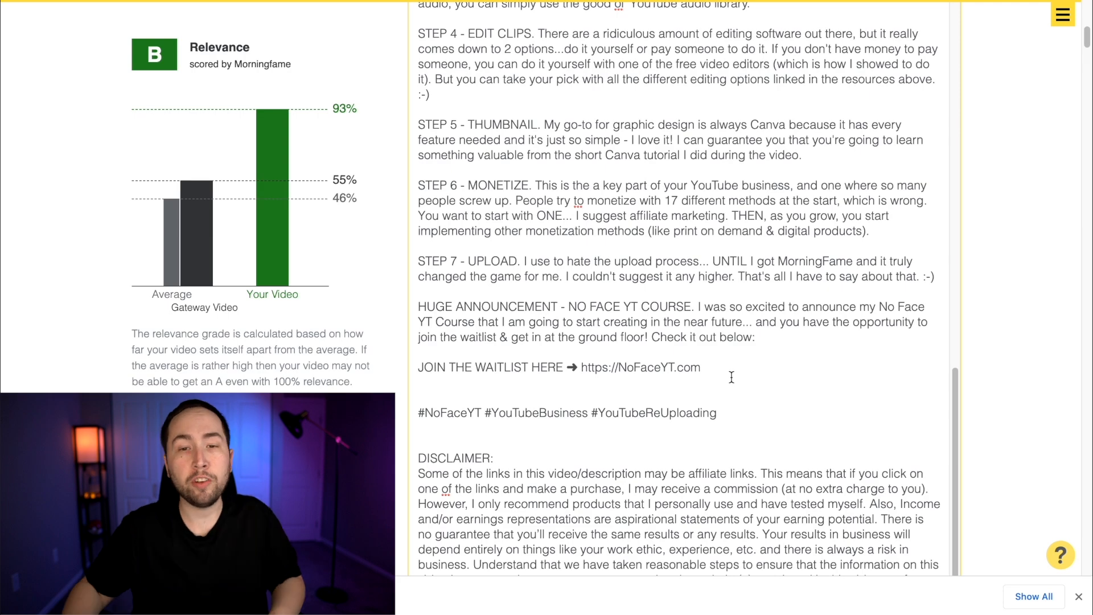
{"action": "scroll", "coordinate": [1010, 377], "scroll_direction": "down", "scroll_amount": 6}
{"action": "scroll", "coordinate": [1008, 374], "scroll_direction": "down", "scroll_amount": 20}
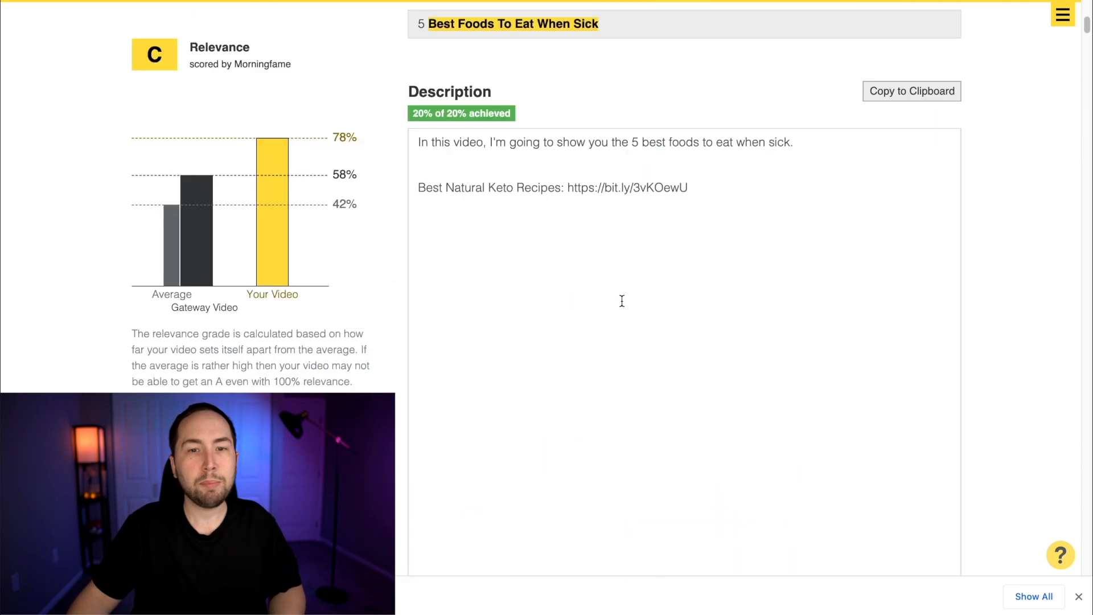
Remove every tag except "foods to eat when sick", "what to eat when sick", "what to eat when you have a cold" and "what to eat"
{"action": "scroll", "coordinate": [951, 246], "scroll_direction": "down", "scroll_amount": 8}
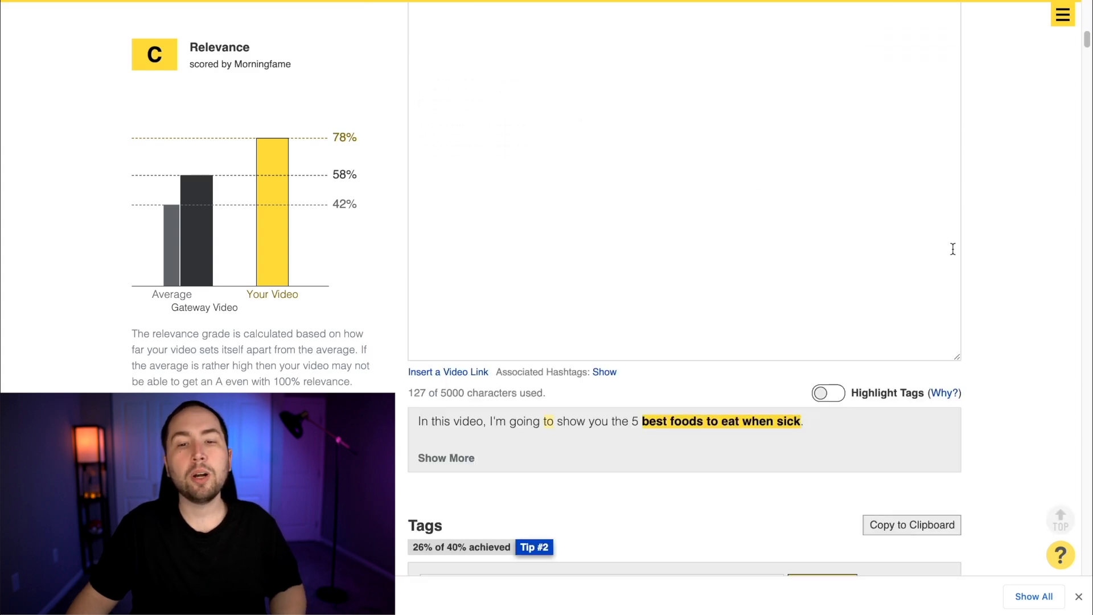
{"action": "scroll", "coordinate": [561, 398], "scroll_direction": "down", "scroll_amount": 9}
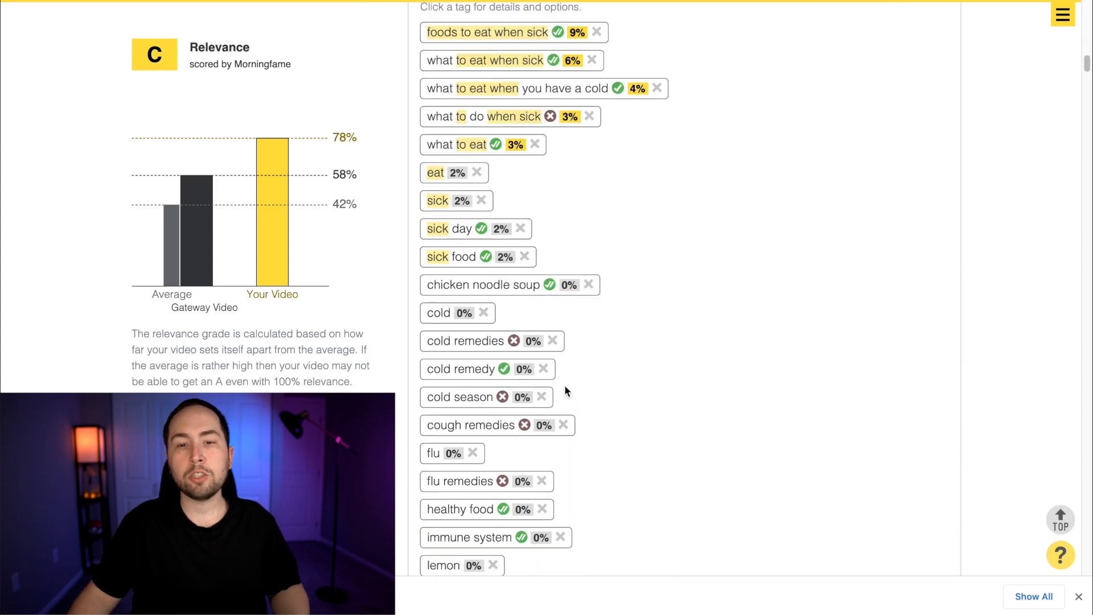
{"action": "scroll", "coordinate": [649, 376], "scroll_direction": "down", "scroll_amount": 5}
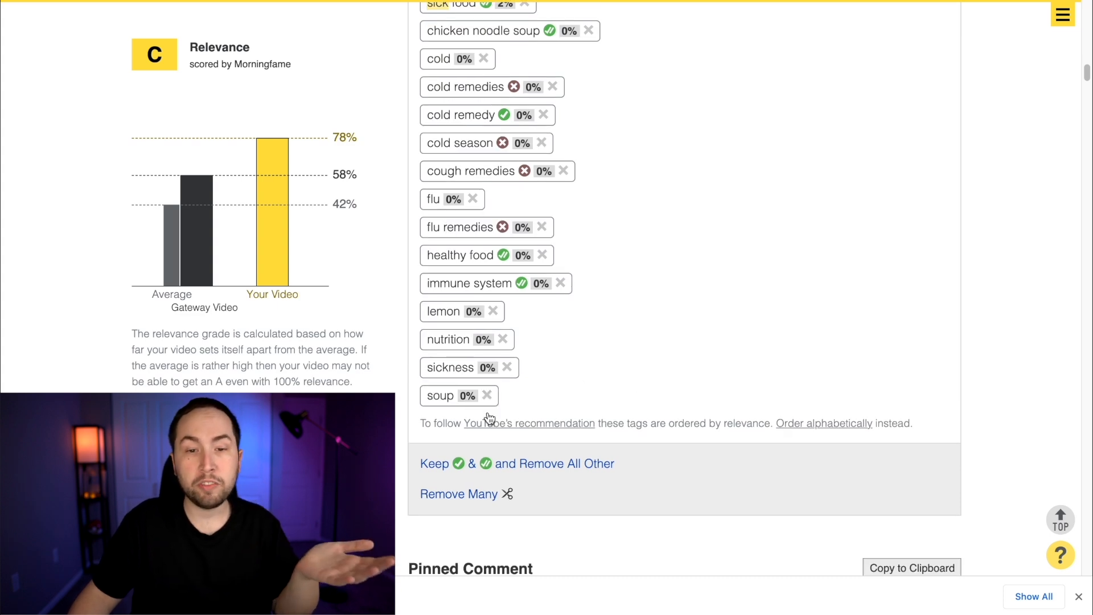
{"action": "scroll", "coordinate": [585, 408], "scroll_direction": "up", "scroll_amount": 1}
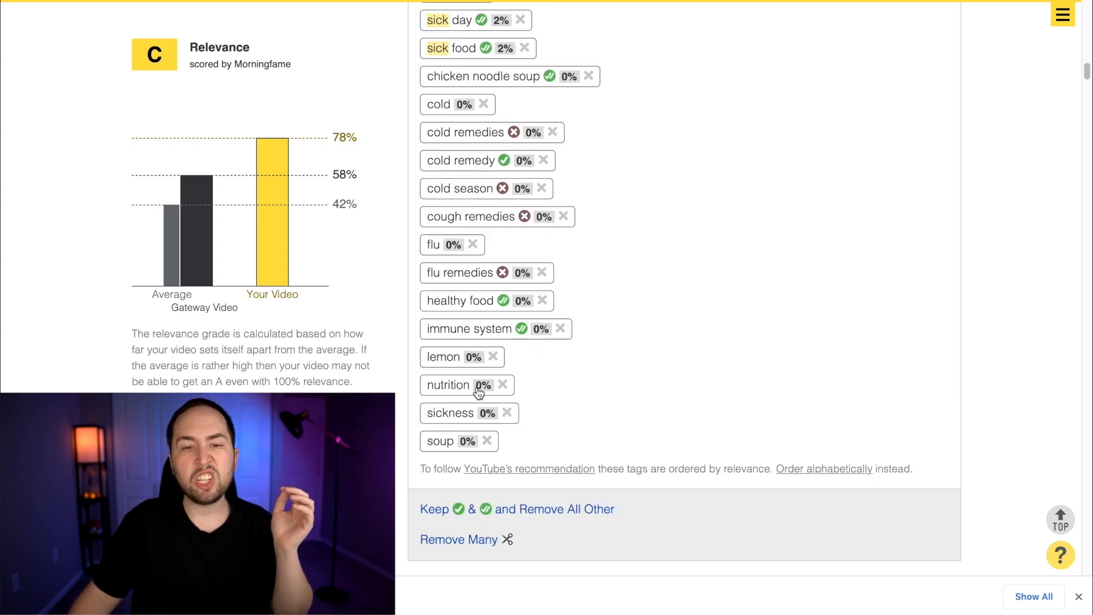
{"action": "scroll", "coordinate": [558, 341], "scroll_direction": "up", "scroll_amount": 1}
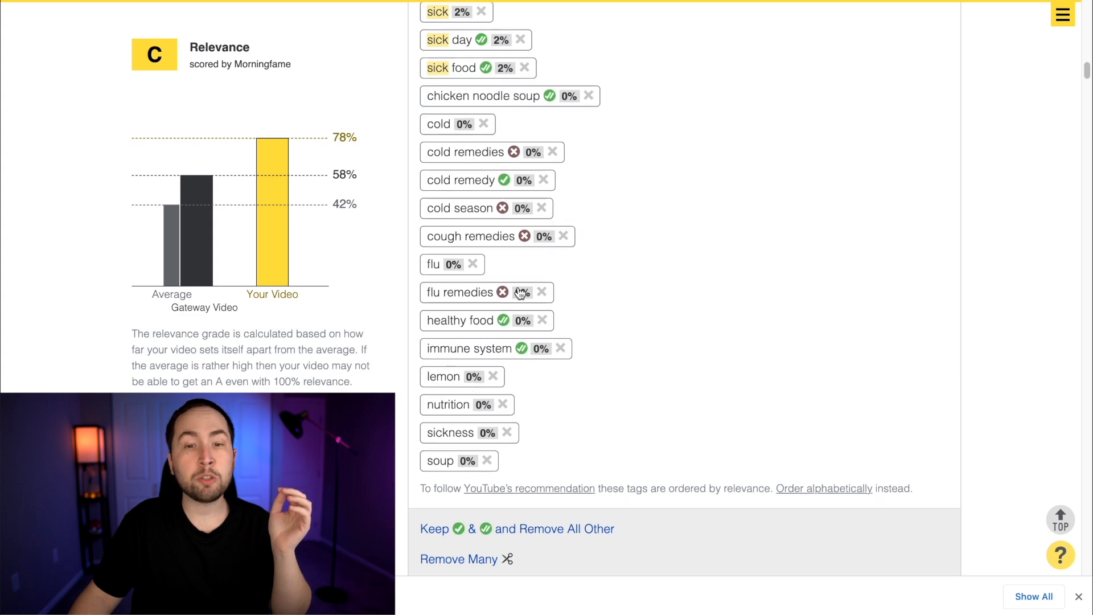
{"action": "scroll", "coordinate": [627, 280], "scroll_direction": "up", "scroll_amount": 4}
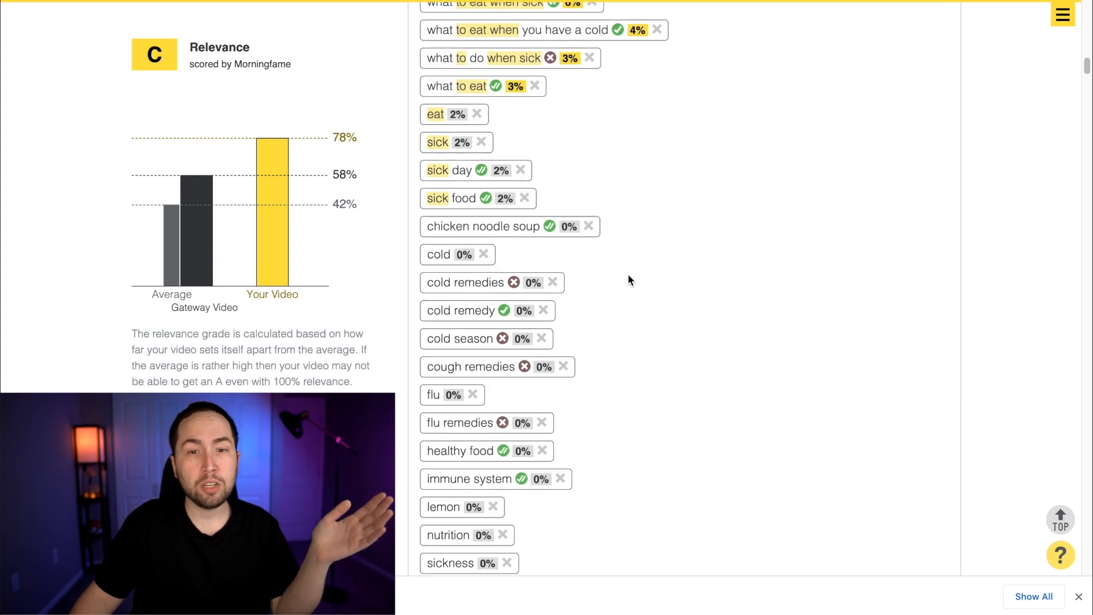
{"action": "scroll", "coordinate": [624, 282], "scroll_direction": "down", "scroll_amount": 3}
{"action": "left_click", "coordinate": [487, 489]}
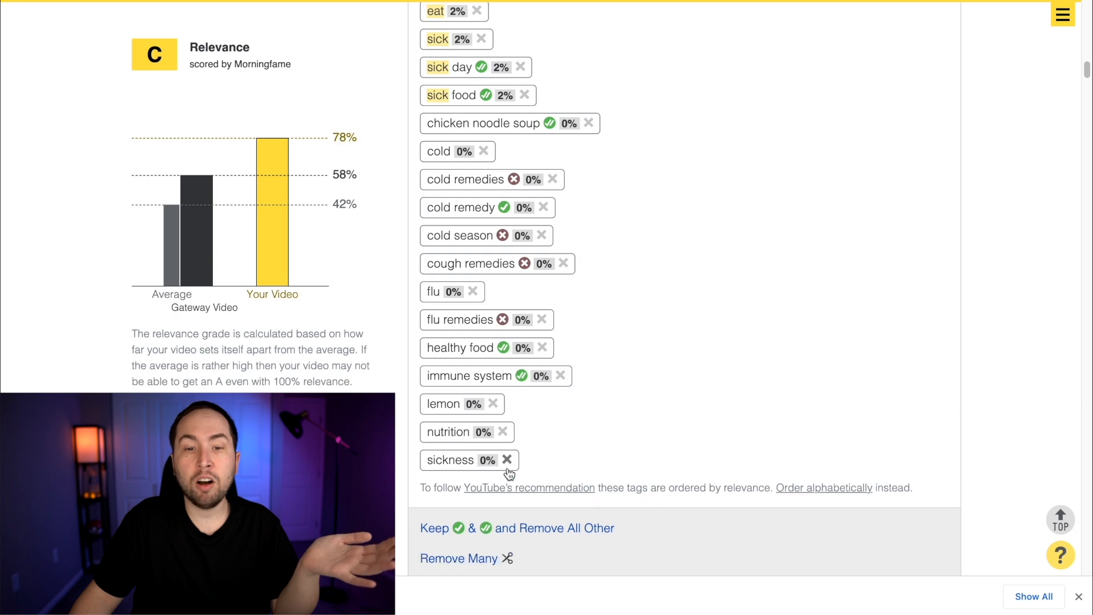
{"action": "left_click", "coordinate": [515, 460]}
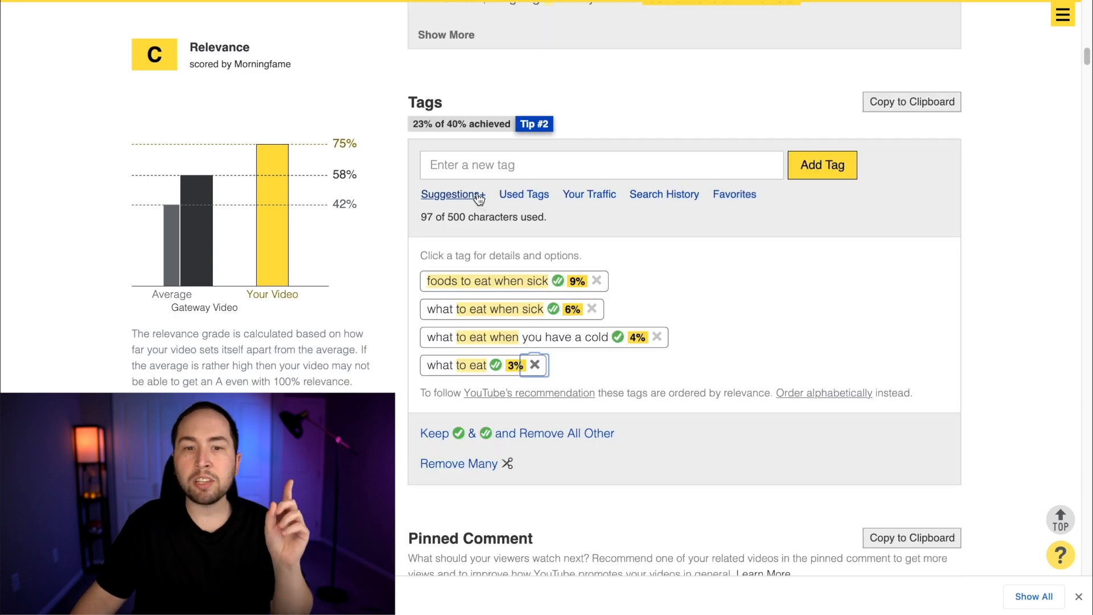
Add the suggested "best foods to eat when" tags ending in "sick", "you have diarrhea" and "you have a sore throat"
{"action": "left_click", "coordinate": [480, 195]}
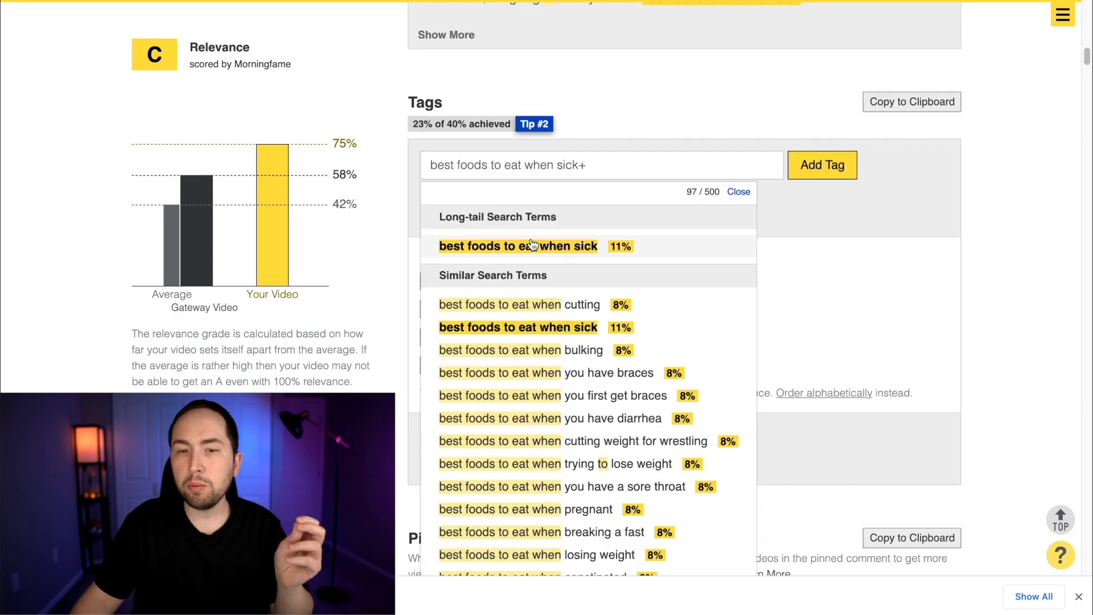
{"action": "left_click", "coordinate": [512, 248]}
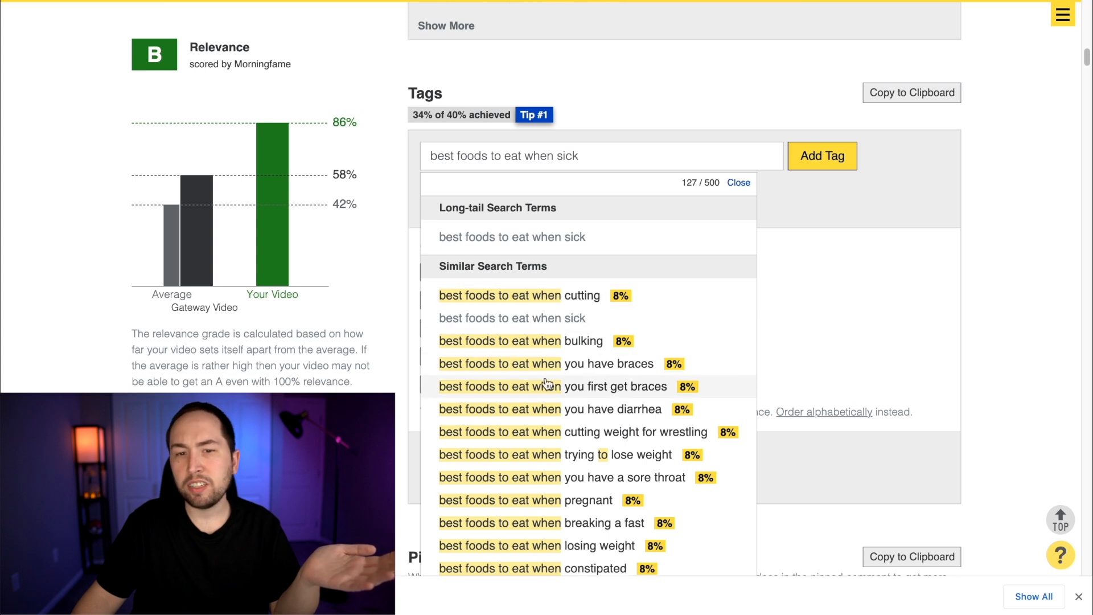
{"action": "scroll", "coordinate": [649, 380], "scroll_direction": "down", "scroll_amount": 1}
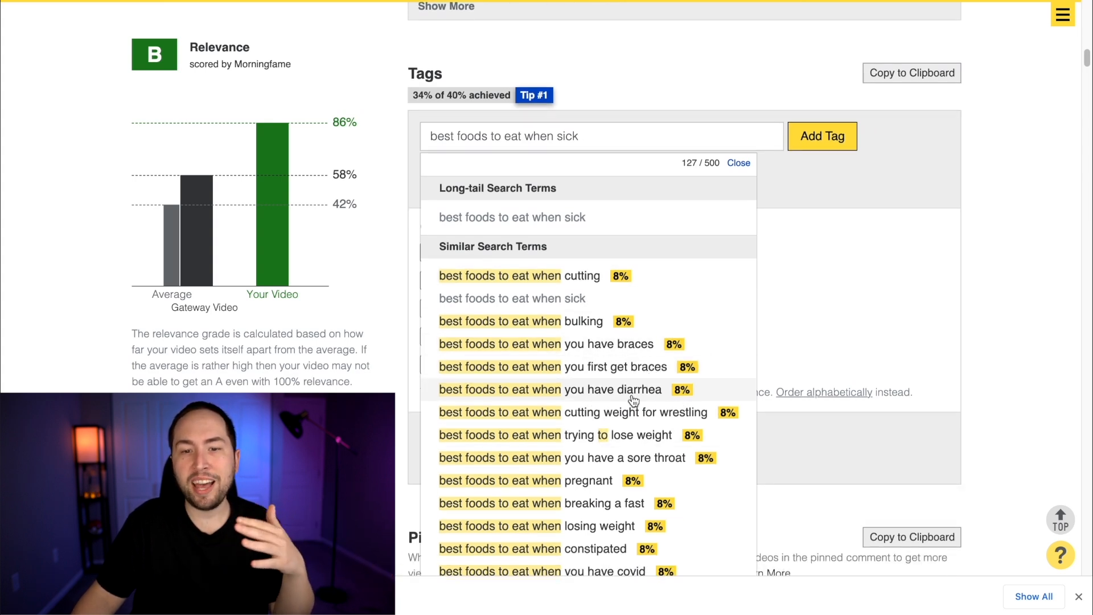
{"action": "left_click", "coordinate": [633, 393]}
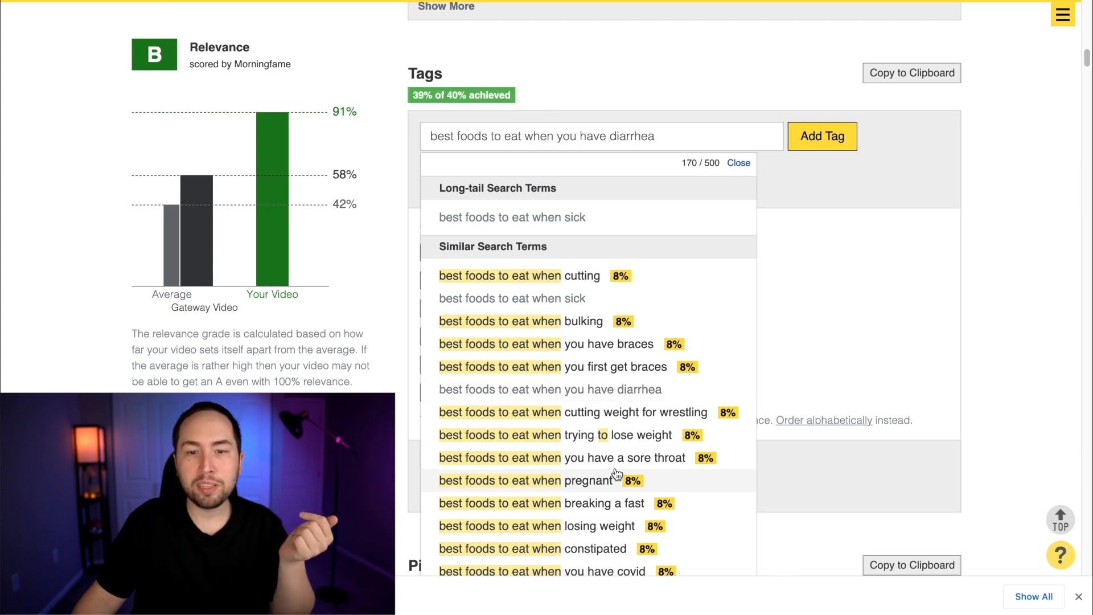
{"action": "left_click", "coordinate": [618, 460]}
Add the suggested tags "best foods to eat when losing weight", "best foods to eat" and "best foods to eat with covid-19"
{"action": "scroll", "coordinate": [616, 464], "scroll_direction": "down", "scroll_amount": 1}
{"action": "scroll", "coordinate": [637, 464], "scroll_direction": "down", "scroll_amount": 1}
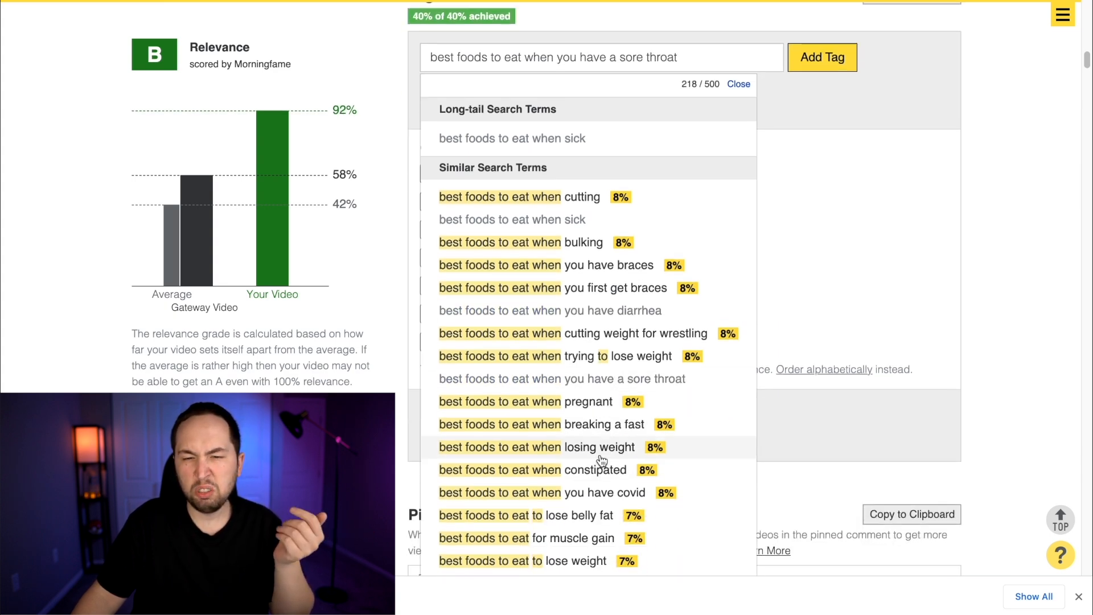
{"action": "left_click", "coordinate": [660, 452]}
{"action": "scroll", "coordinate": [663, 458], "scroll_direction": "down", "scroll_amount": 1}
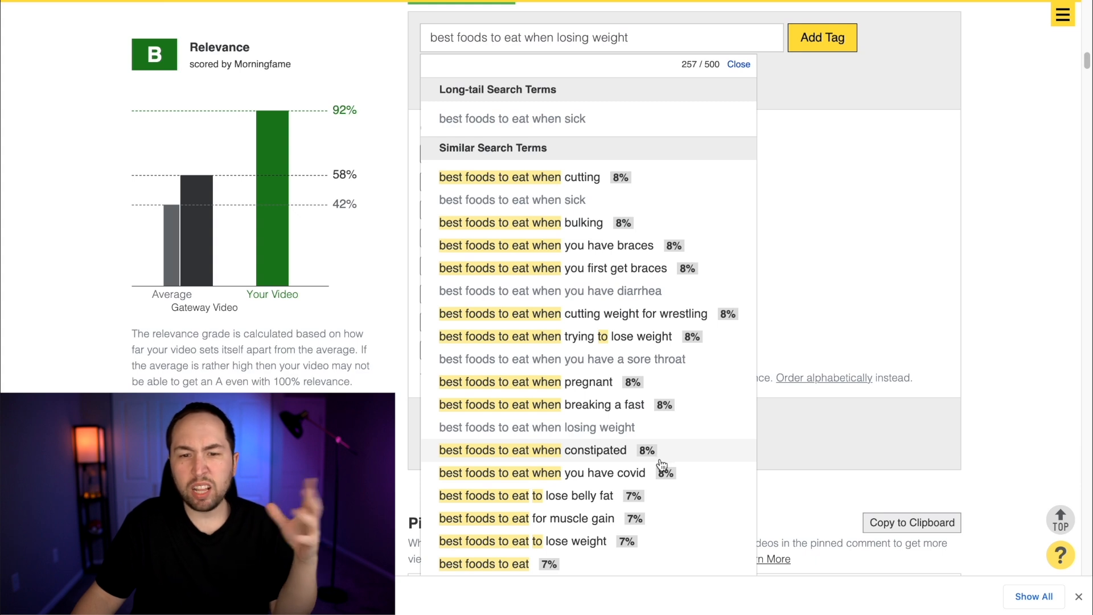
{"action": "scroll", "coordinate": [631, 466], "scroll_direction": "down", "scroll_amount": 3}
{"action": "left_click", "coordinate": [550, 484]}
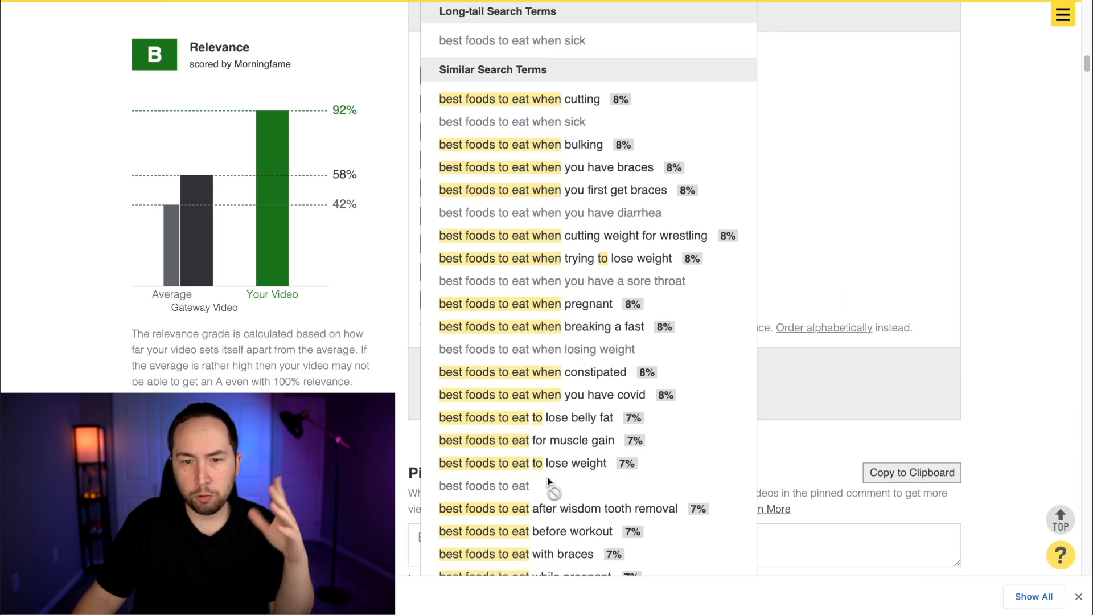
{"action": "scroll", "coordinate": [660, 455], "scroll_direction": "down", "scroll_amount": 3}
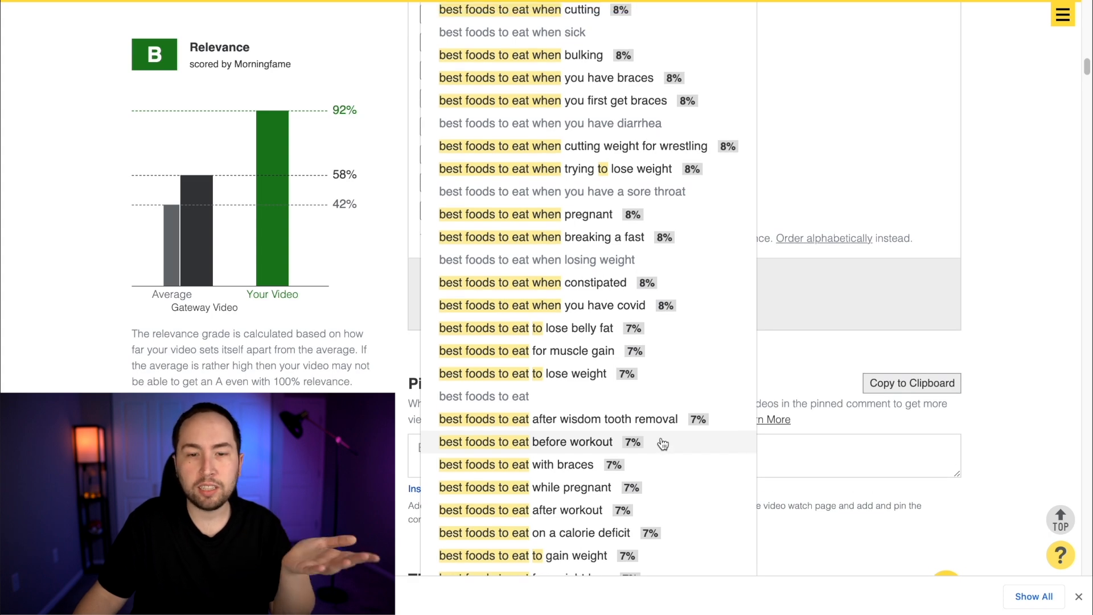
{"action": "scroll", "coordinate": [663, 444], "scroll_direction": "down", "scroll_amount": 1}
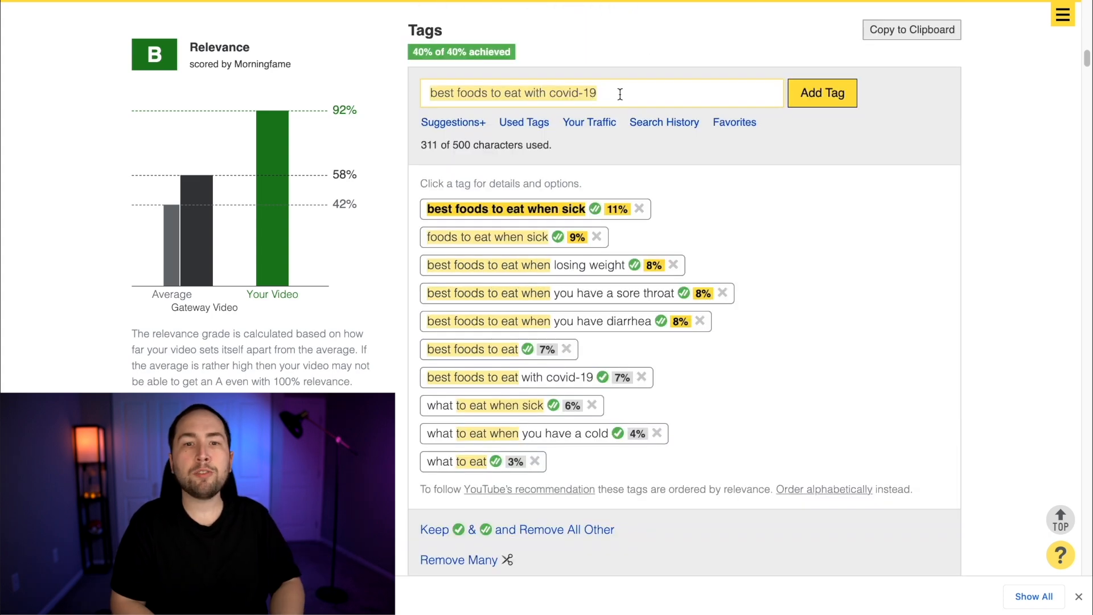
Add "foods to eat when" tags ending in "sick with flu", "sick with cold and flu", "you are sick" and "you're sick"
{"action": "type", "text": "be"}
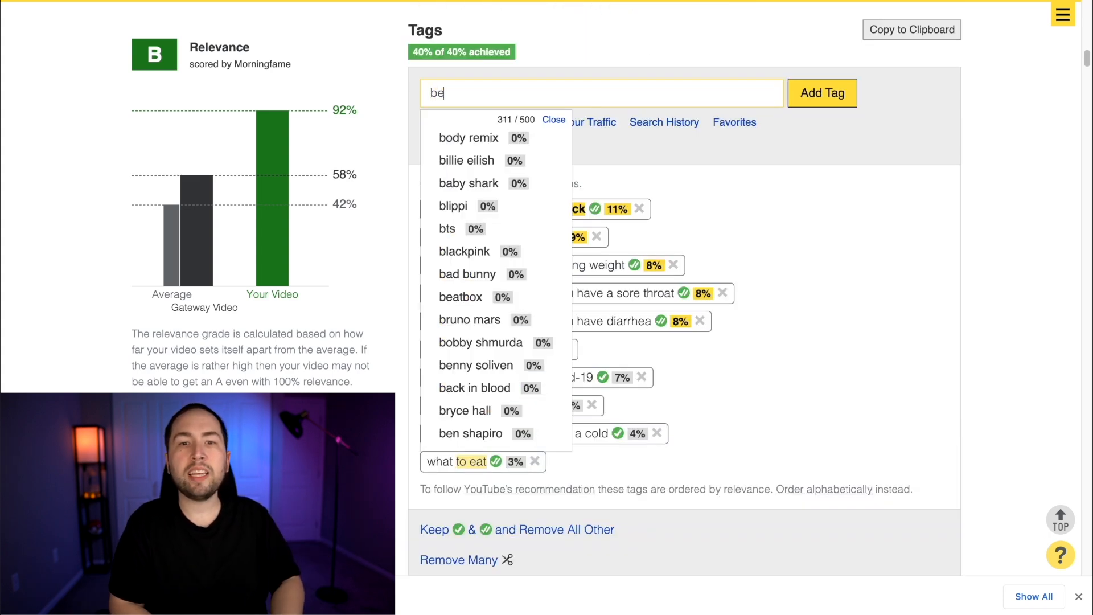
{"action": "type", "text": "st foods to"}
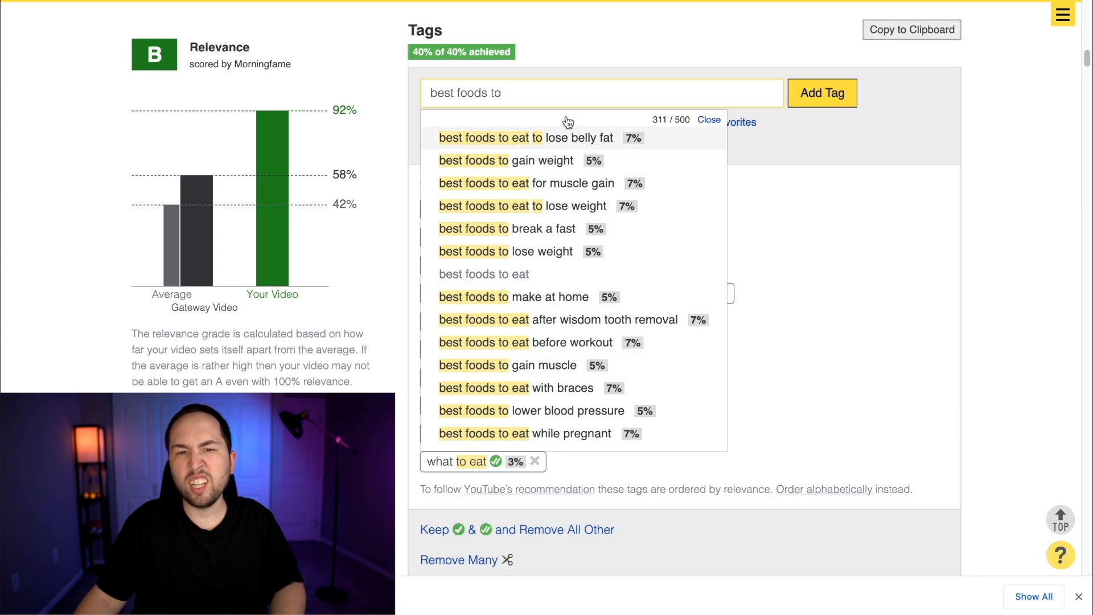
{"action": "triple_click", "coordinate": [641, 90]}
{"action": "type", "text": "foods to eat when sick"}
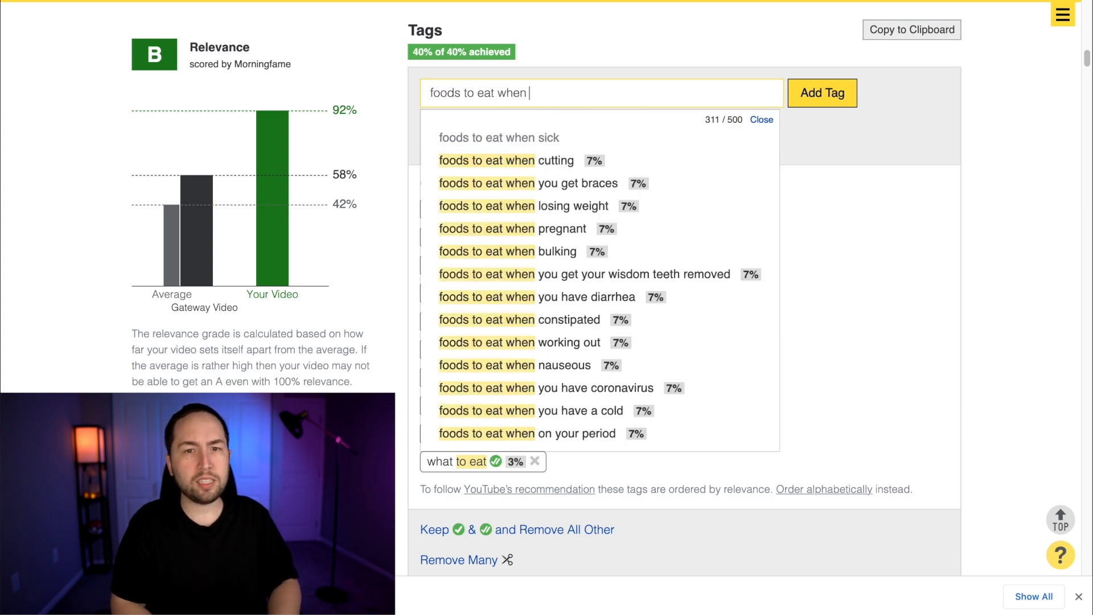
{"action": "left_click", "coordinate": [603, 162]}
{"action": "left_click", "coordinate": [605, 182]}
{"action": "left_click", "coordinate": [592, 228]}
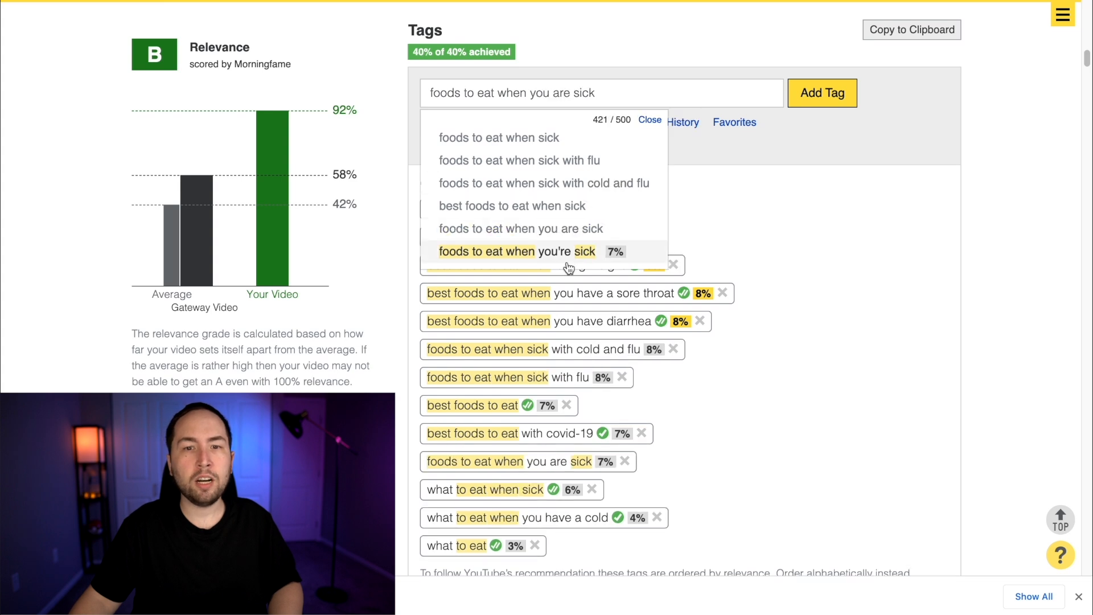
{"action": "left_click", "coordinate": [575, 251]}
{"action": "left_click", "coordinate": [859, 194]}
{"action": "scroll", "coordinate": [858, 193], "scroll_direction": "down", "scroll_amount": 1}
{"action": "scroll", "coordinate": [859, 192], "scroll_direction": "up", "scroll_amount": 3}
{"action": "left_click", "coordinate": [605, 145]}
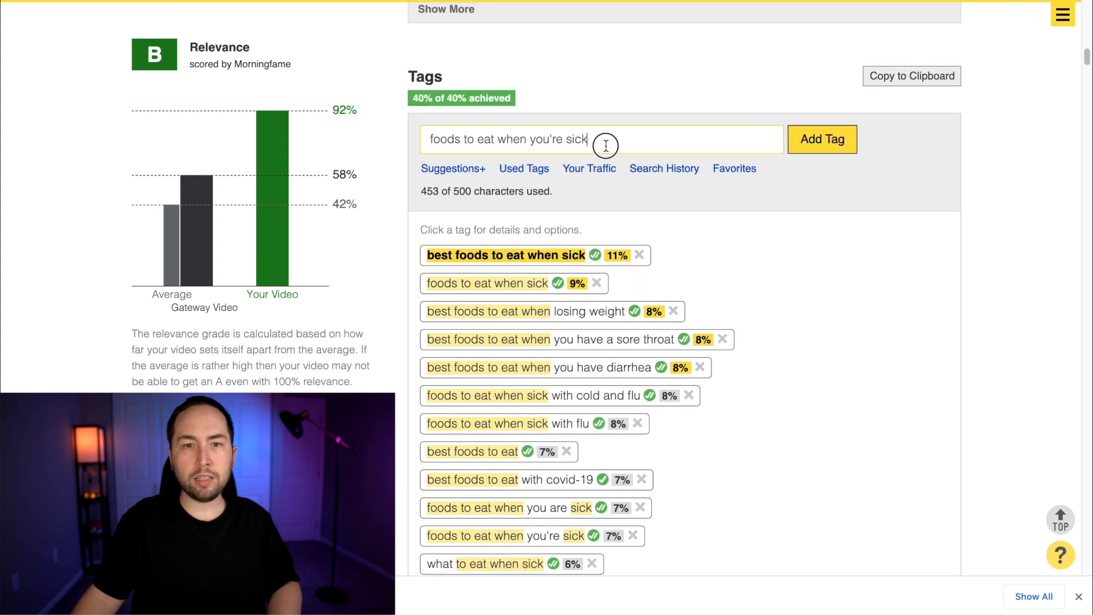
{"action": "triple_click", "coordinate": [545, 132]}
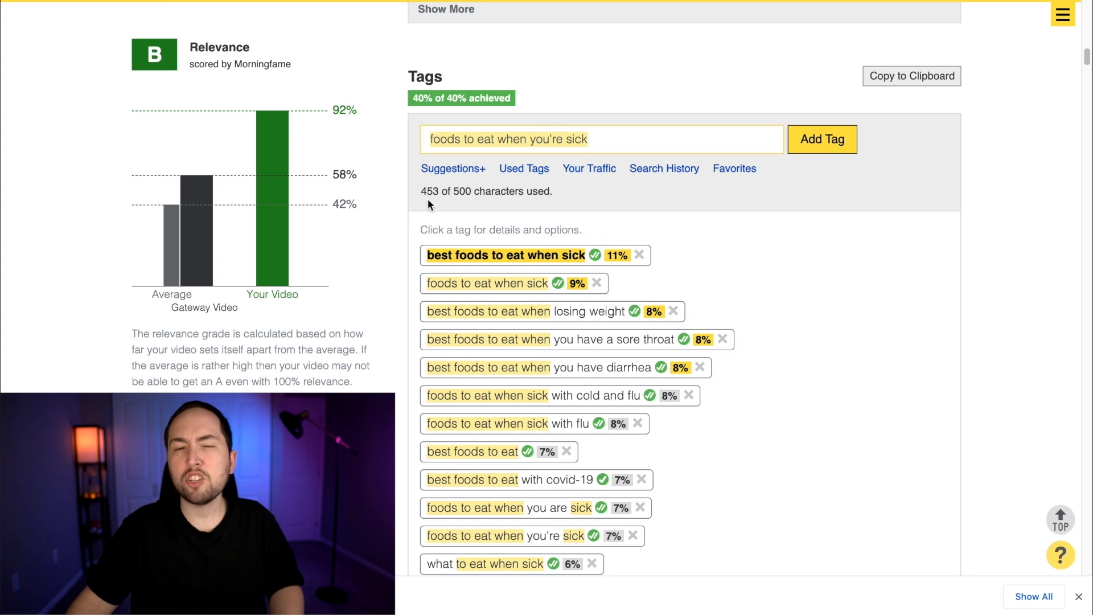
{"action": "left_click", "coordinate": [444, 195]}
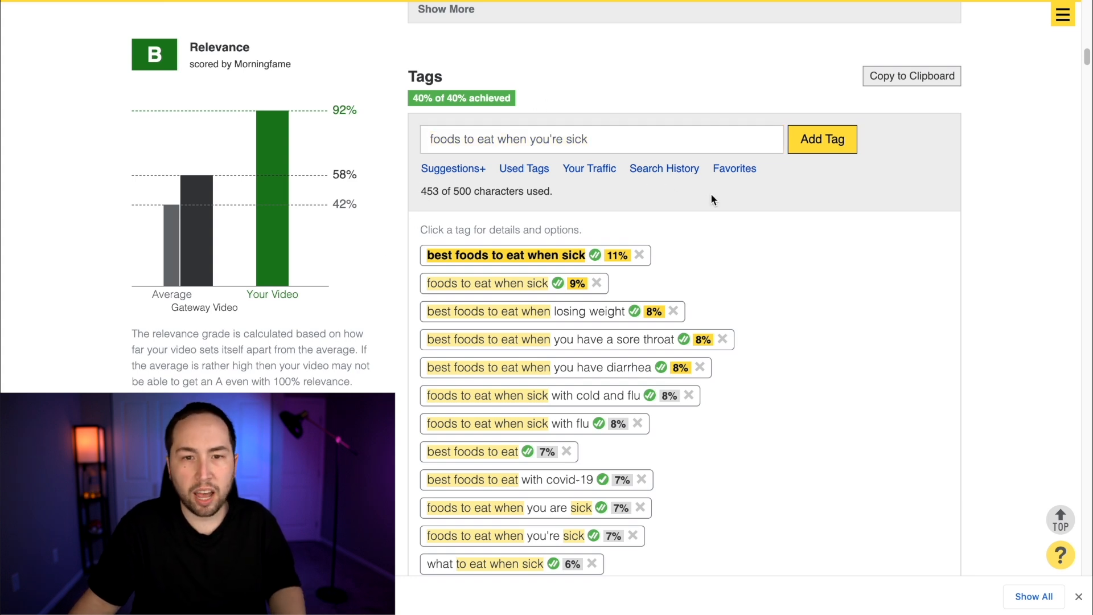
Copy the title "5 Best Foods To Eat When Sick" and the description from Morningfame into the YouTube upload details
{"action": "scroll", "coordinate": [1003, 261], "scroll_direction": "up", "scroll_amount": 10}
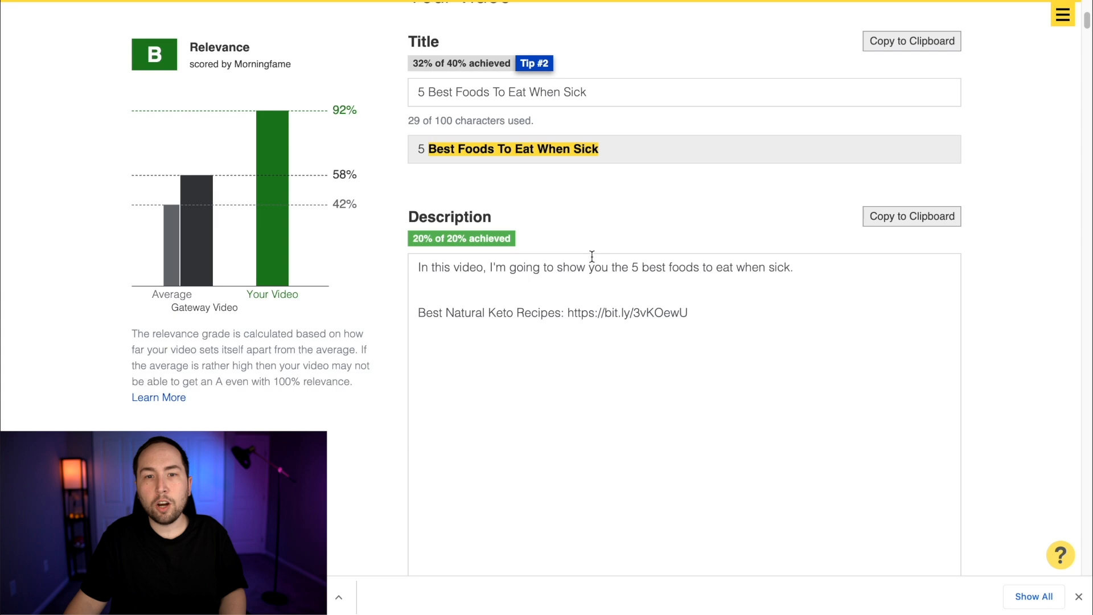
{"action": "scroll", "coordinate": [592, 256], "scroll_direction": "up", "scroll_amount": 1}
{"action": "triple_click", "coordinate": [556, 160]}
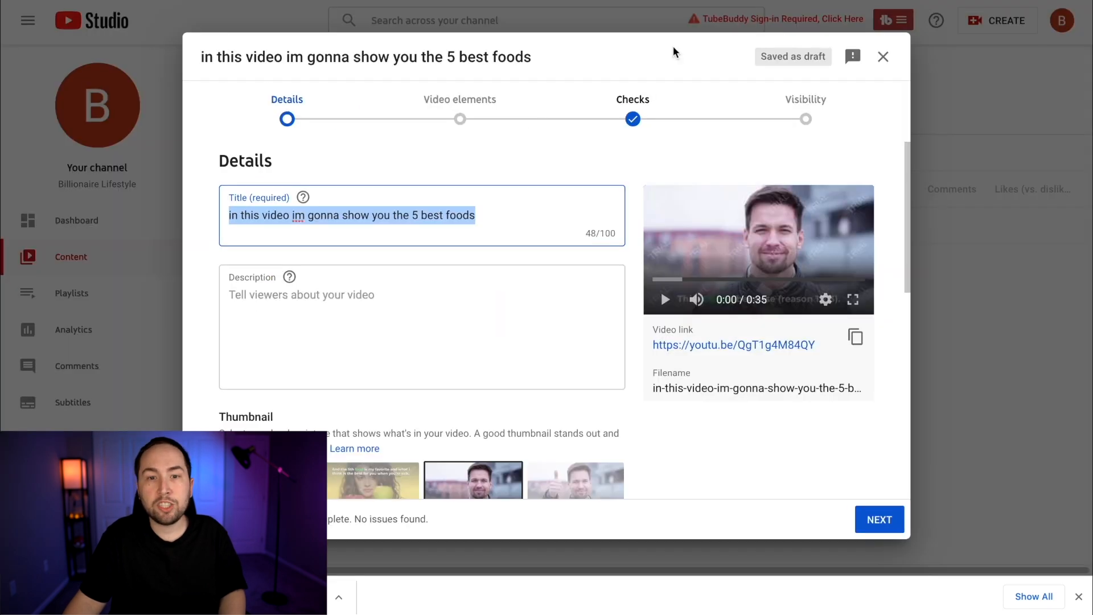
{"action": "type", "text": "5 Best Foods To Eat When Sick"}
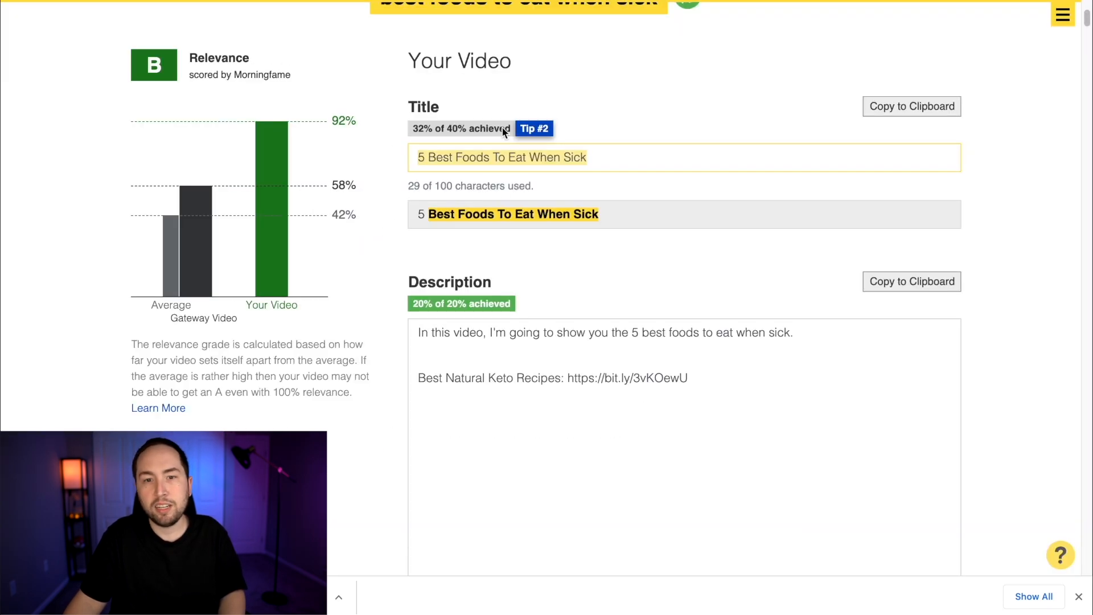
{"action": "left_click", "coordinate": [414, 415]}
{"action": "key", "text": "ctrl+a"}
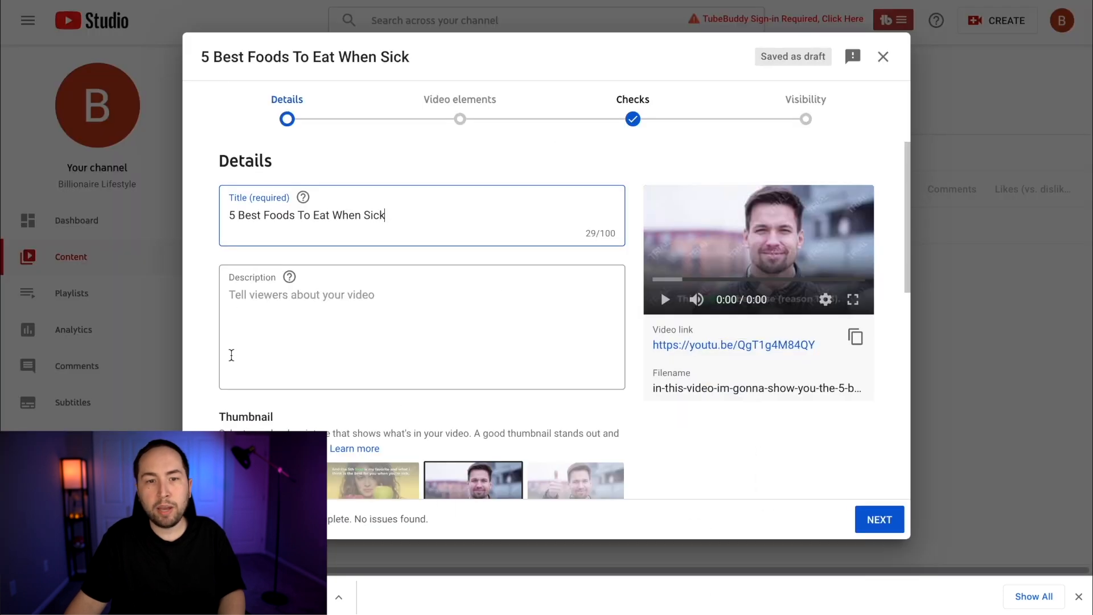
Show the additional upload options and fill the video's tags with the complete tag list copied from Morningfame
{"action": "scroll", "coordinate": [269, 310], "scroll_direction": "down", "scroll_amount": 3}
{"action": "scroll", "coordinate": [270, 310], "scroll_direction": "down", "scroll_amount": 4}
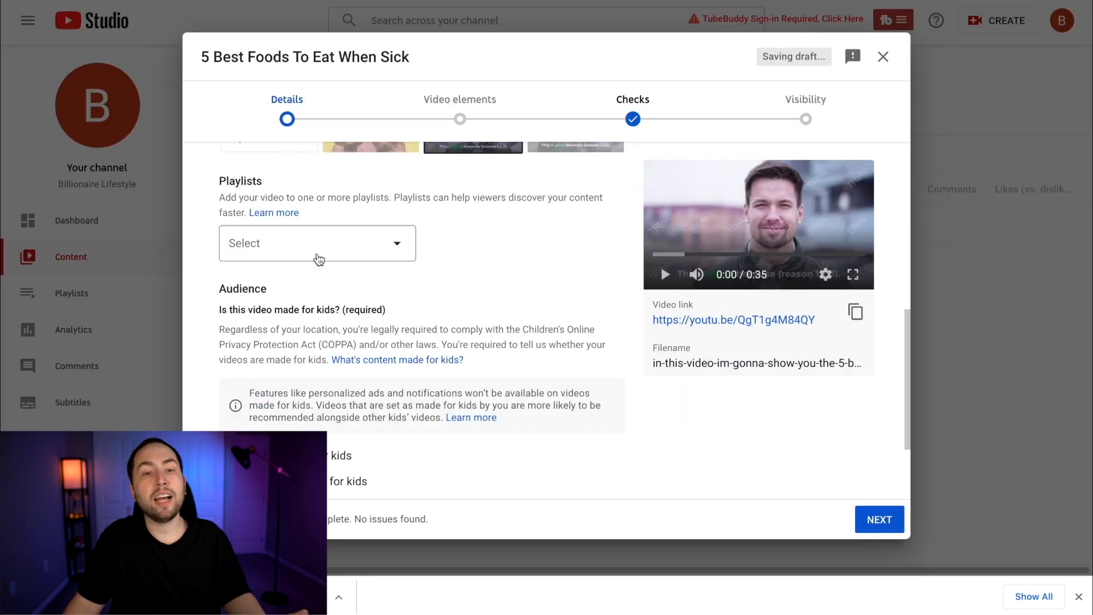
{"action": "scroll", "coordinate": [317, 258], "scroll_direction": "down", "scroll_amount": 2}
{"action": "left_click", "coordinate": [247, 441]}
{"action": "scroll", "coordinate": [556, 317], "scroll_direction": "down", "scroll_amount": 10}
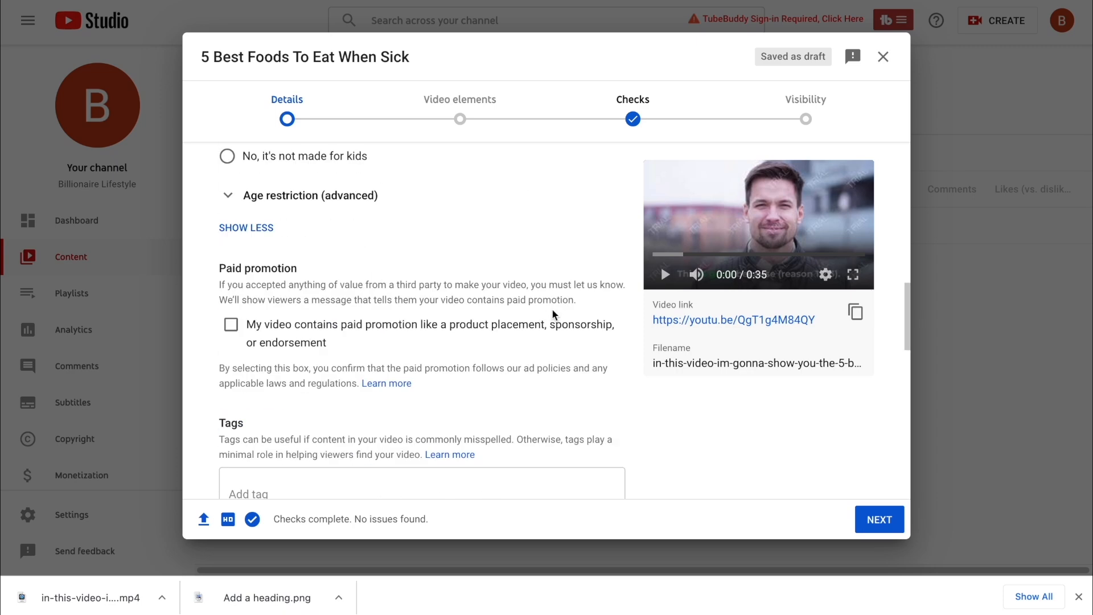
{"action": "left_click", "coordinate": [310, 191]}
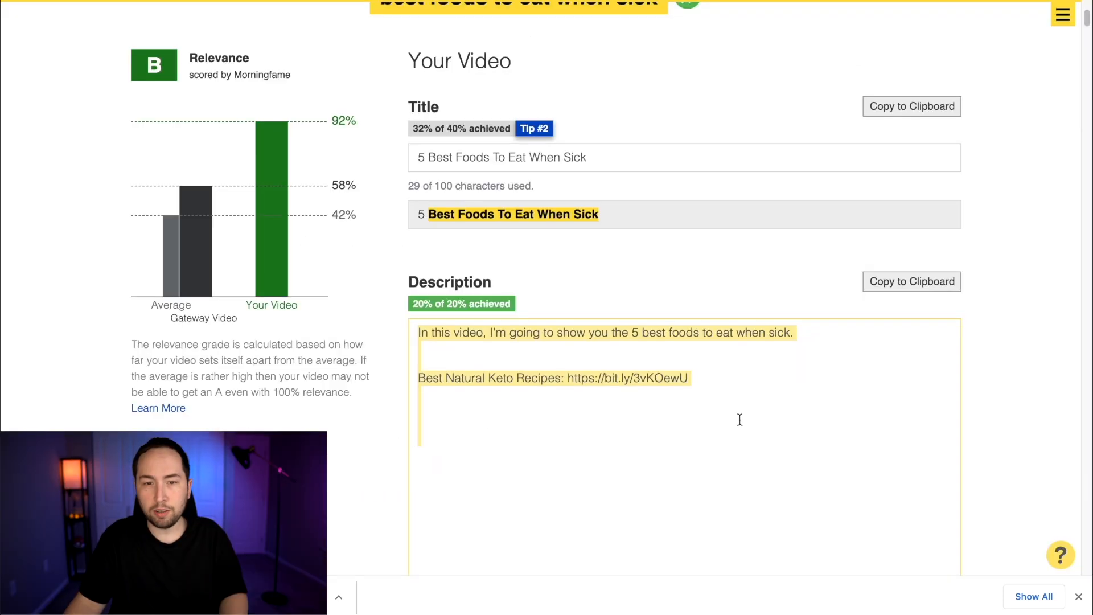
{"action": "scroll", "coordinate": [740, 418], "scroll_direction": "down", "scroll_amount": 10}
{"action": "left_click", "coordinate": [915, 322]}
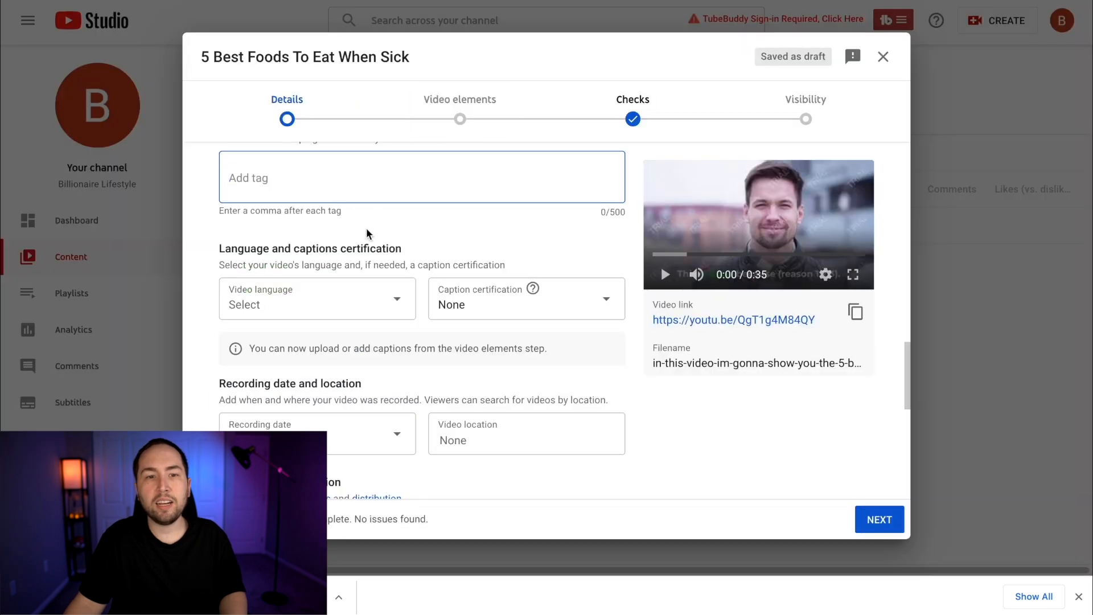
{"action": "key", "text": "ctrl+v"}
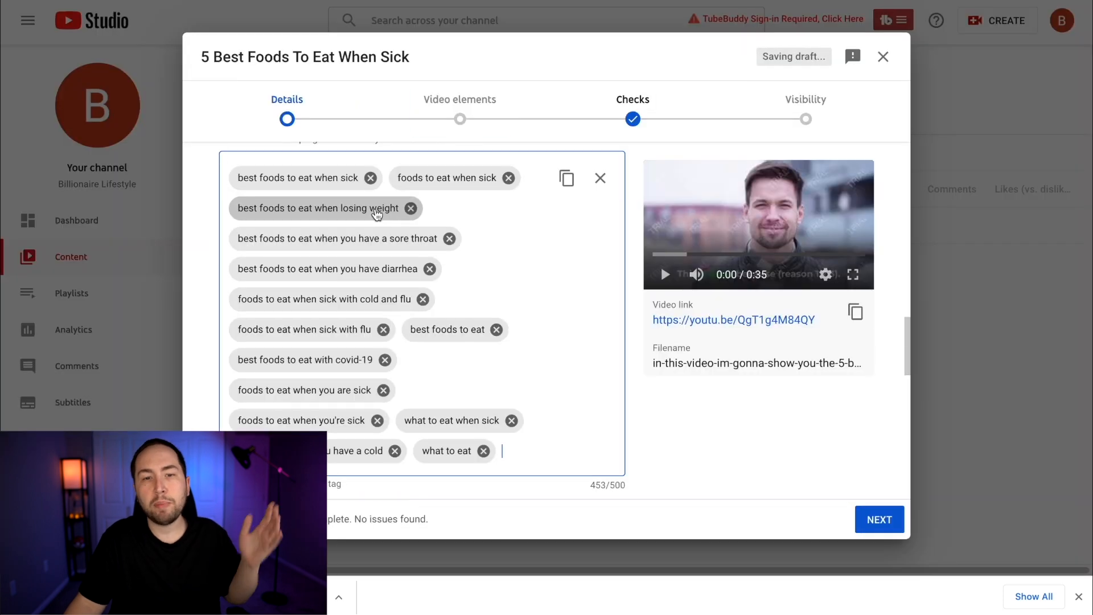
Mark the video as not made for kids and advance the upload to the Visibility stage
{"action": "scroll", "coordinate": [604, 370], "scroll_direction": "down", "scroll_amount": 8}
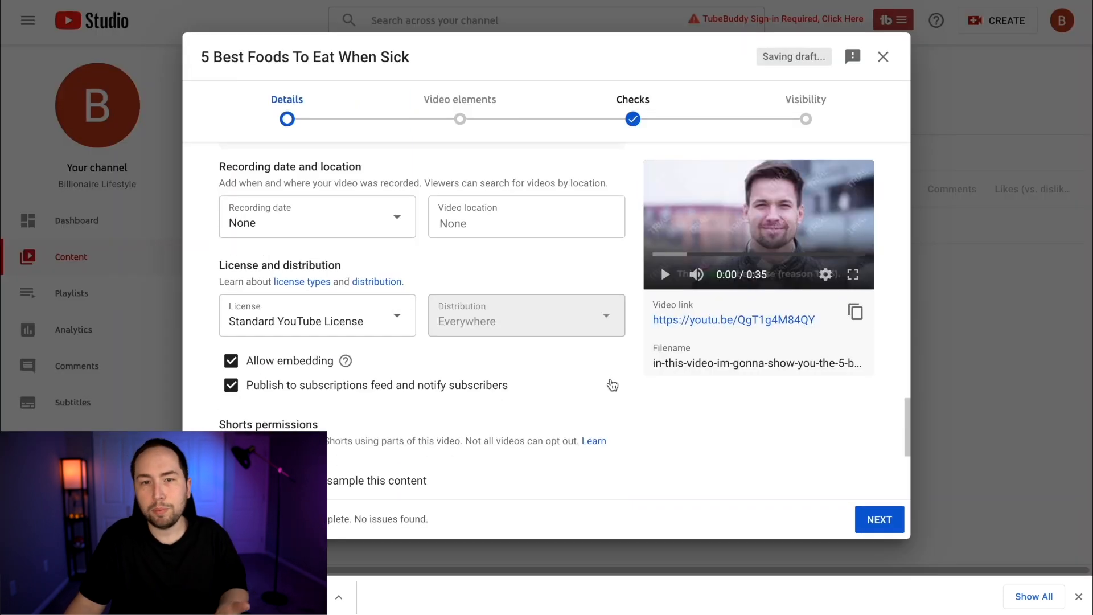
{"action": "left_click", "coordinate": [880, 519]}
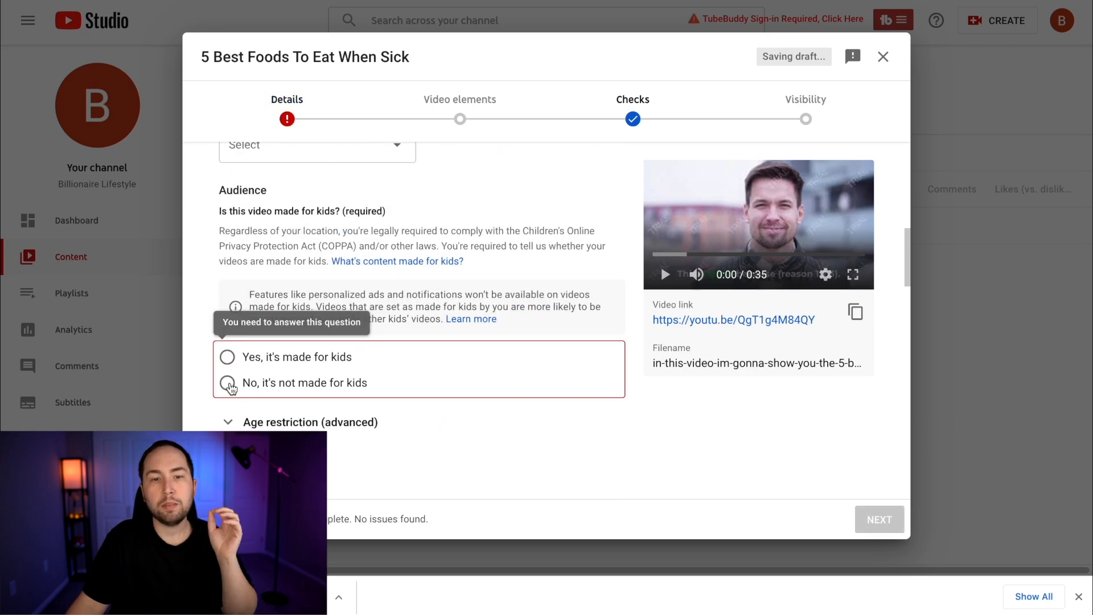
{"action": "left_click", "coordinate": [300, 391]}
{"action": "left_click", "coordinate": [879, 519]}
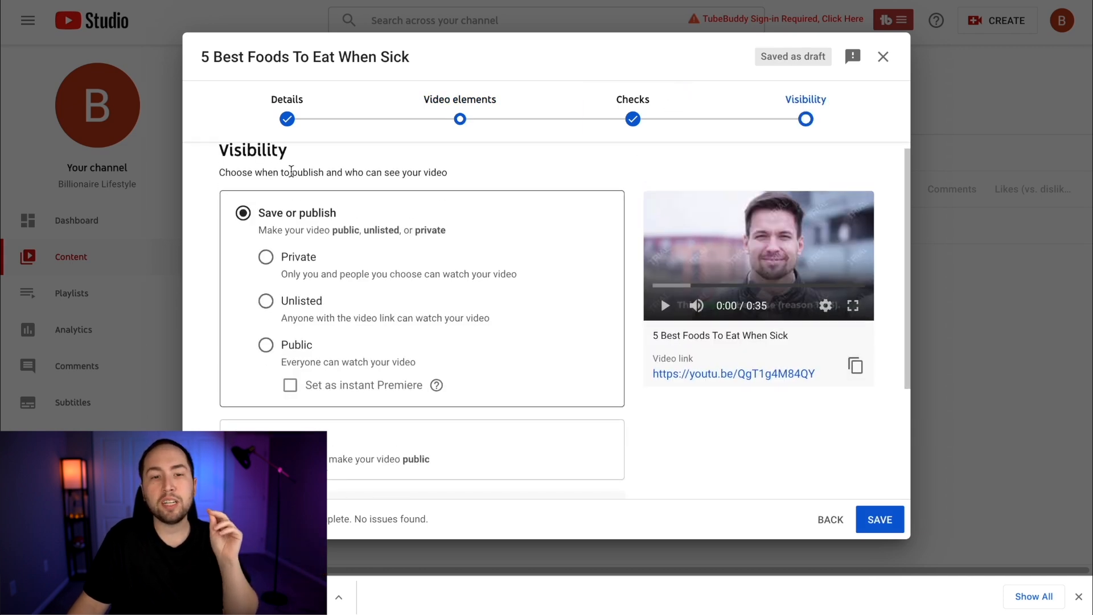
Choose scheduled publishing as the video's visibility instead of saving or publishing it immediately
{"action": "scroll", "coordinate": [294, 182], "scroll_direction": "down", "scroll_amount": 1}
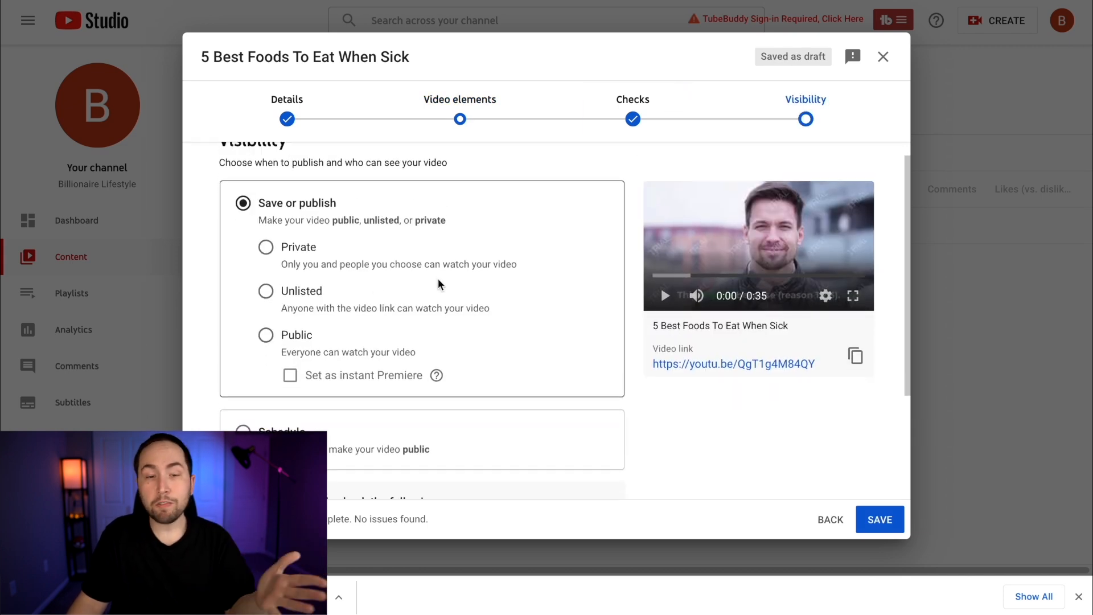
{"action": "scroll", "coordinate": [439, 282], "scroll_direction": "down", "scroll_amount": 2}
{"action": "left_click", "coordinate": [256, 410]}
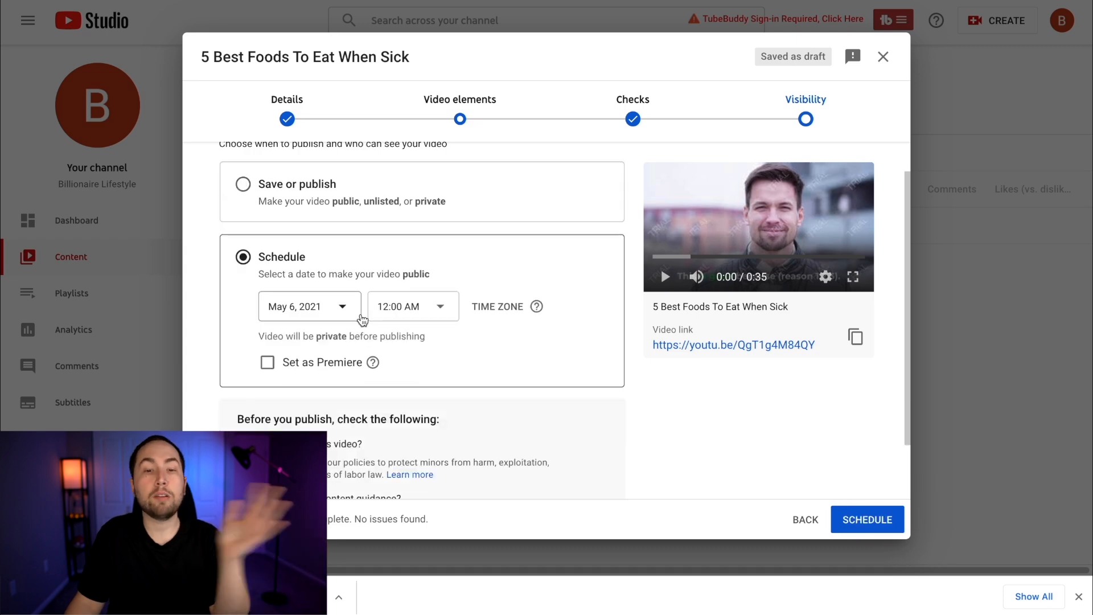